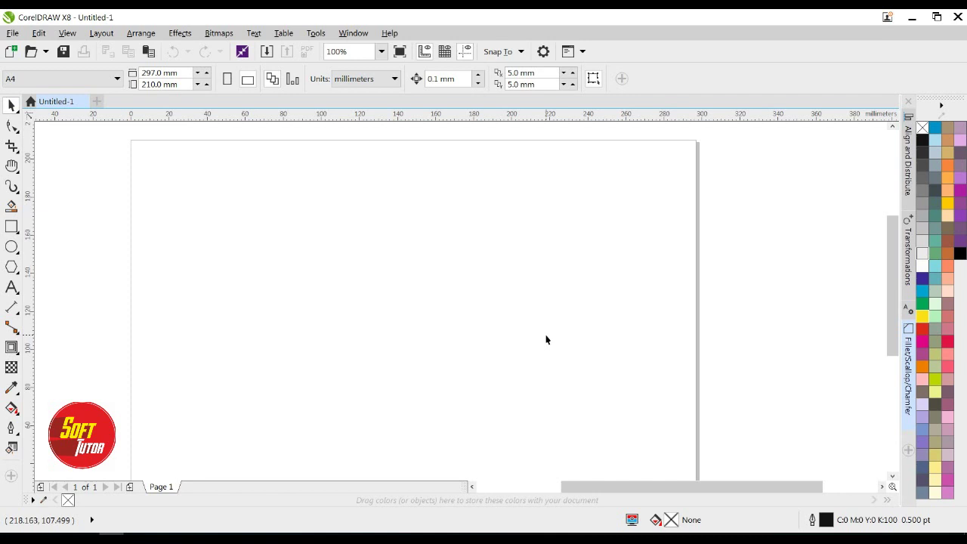
# - Add the artistic text "fresh honey" near the middle of the page
pyautogui.click(235, 281)
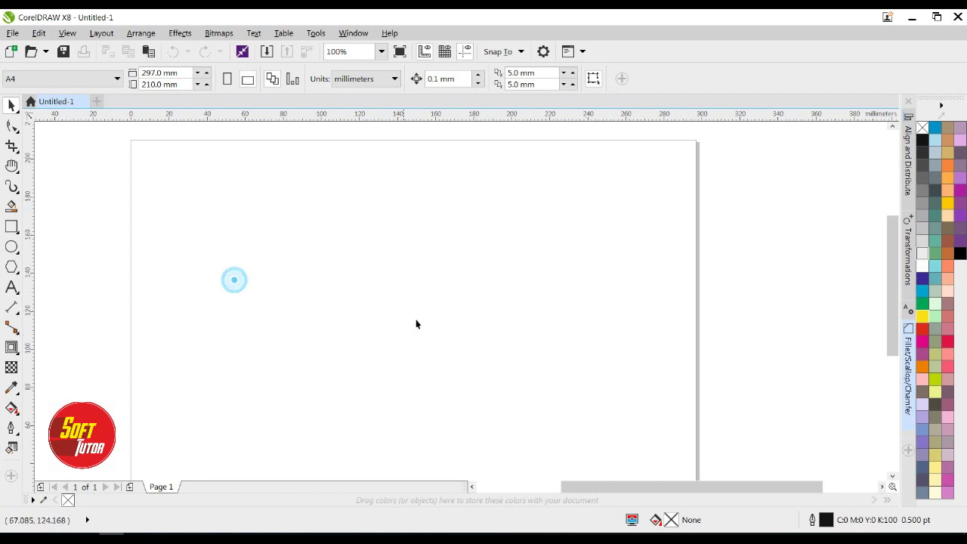
pyautogui.press('F8')
pyautogui.click(362, 315)
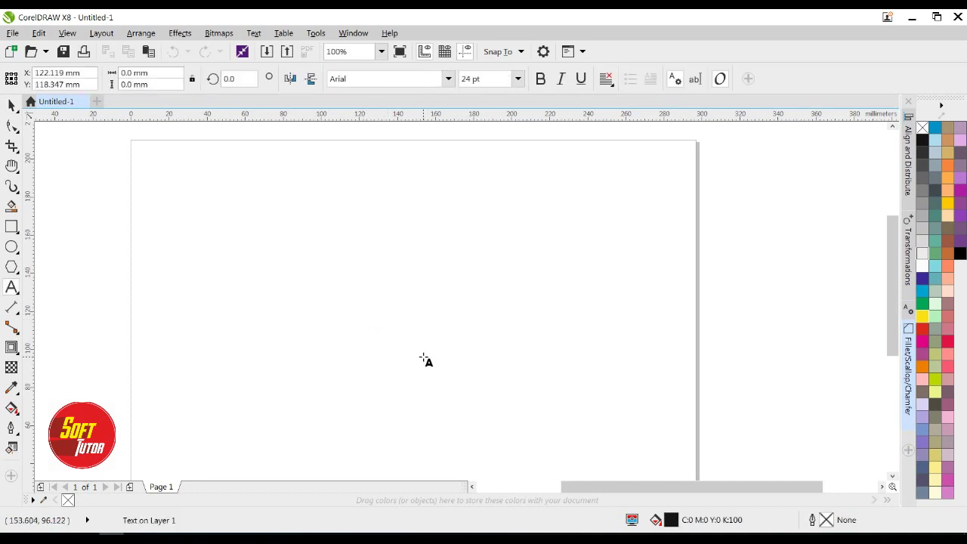
pyautogui.write('fresh')
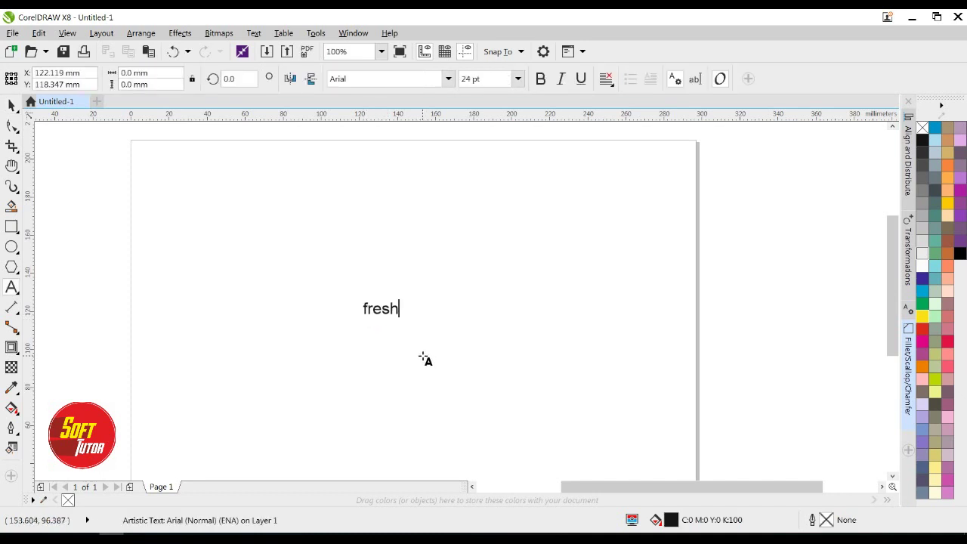
pyautogui.write(' honey')
# - Convert the whole text to UPPERCASE
pyautogui.hotkey('ctrl', 'a')
pyautogui.hotkey('shift', 'F3')
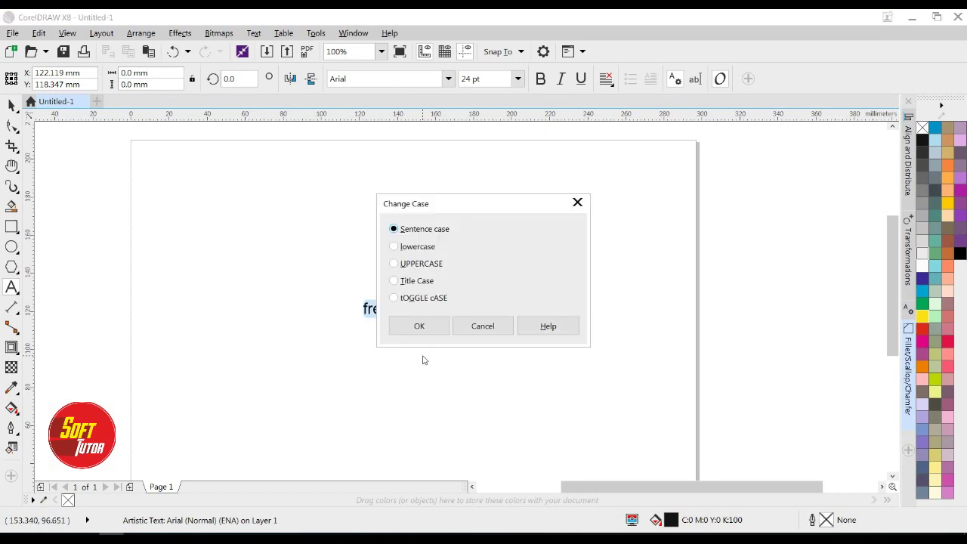
pyautogui.hotkey('alt', 'u')
pyautogui.click(437, 323)
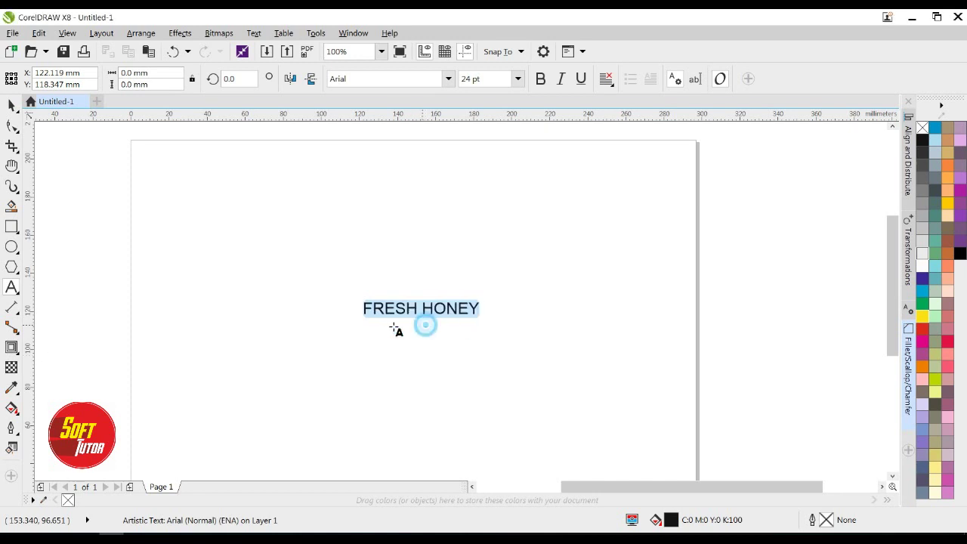
# - Split the word HONEY off onto its own line below FRESH and enlarge it to about twice its size
pyautogui.doubleClick(436, 308)
pyautogui.moveTo(444, 308); pyautogui.dragTo(391, 336)
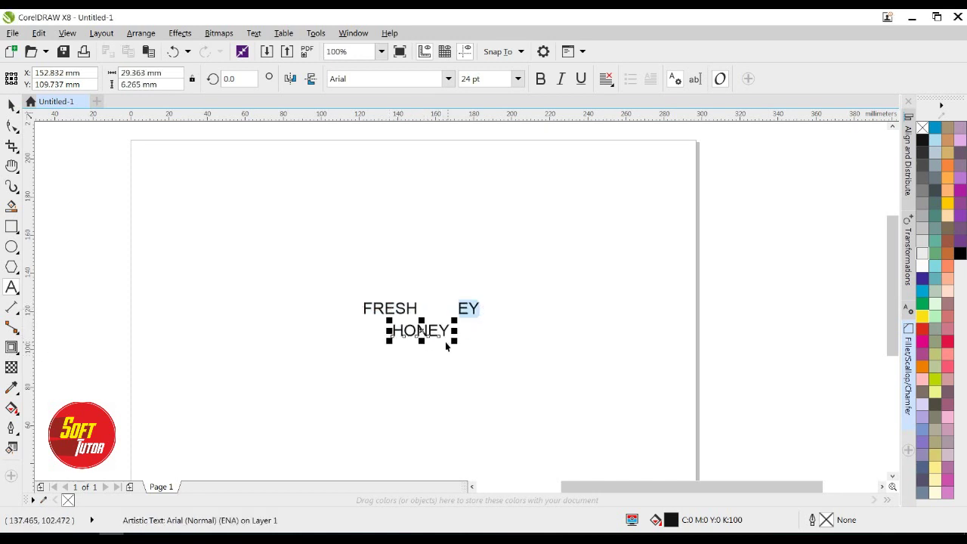
pyautogui.moveTo(455, 341); pyautogui.dragTo(535, 385)
# - Center FRESH and HONEY on each other horizontally and move both words toward the lower part of the page
pyautogui.click(725, 292)
pyautogui.moveTo(759, 247); pyautogui.dragTo(264, 419)
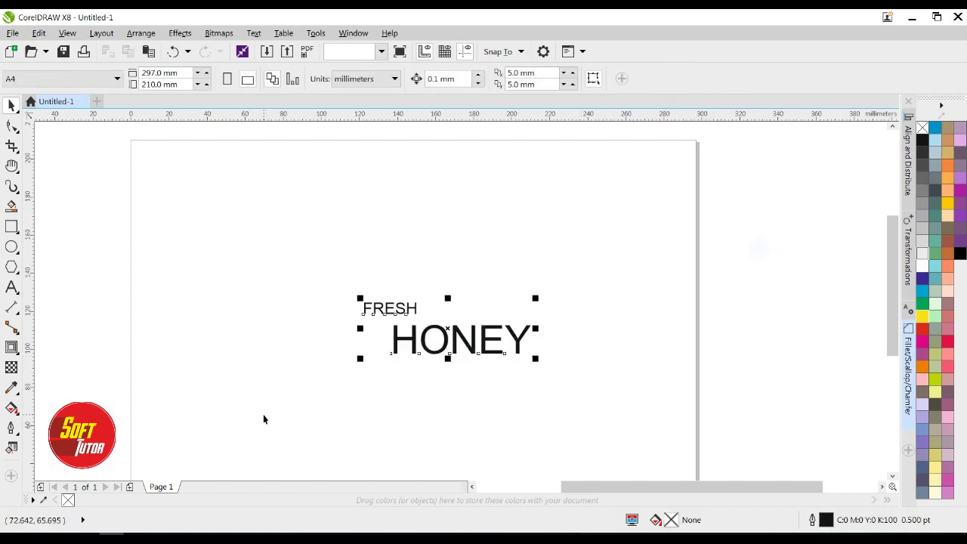
pyautogui.press('c')
pyautogui.click(785, 317)
pyautogui.moveTo(388, 307); pyautogui.dragTo(411, 383)
pyautogui.keyDown('shift'); pyautogui.click(383, 338); pyautogui.keyUp('shift')
pyautogui.click(488, 327)
pyautogui.click(462, 283)
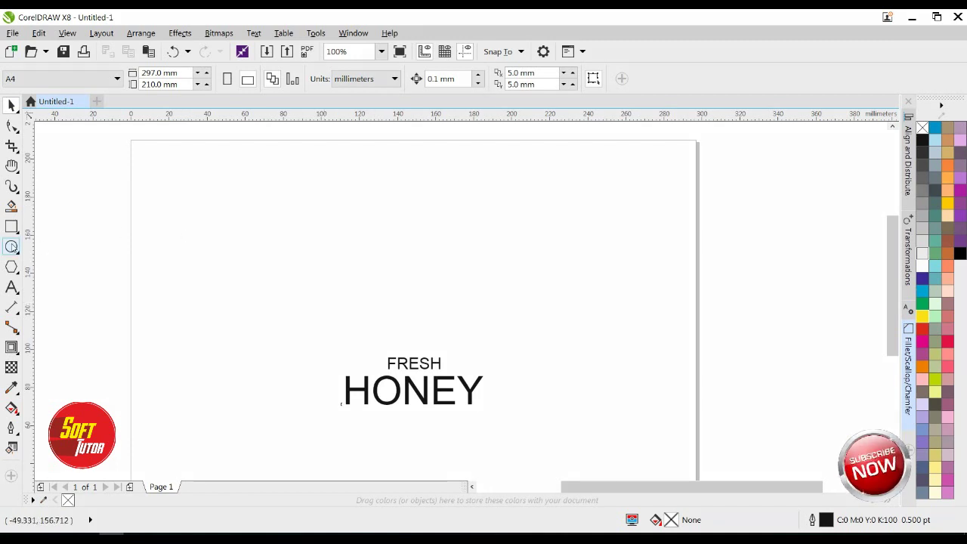
# - Draw an upright ellipse about 16.7 by 29.9 mm and place it just above the word FRESH
pyautogui.click(11, 246)
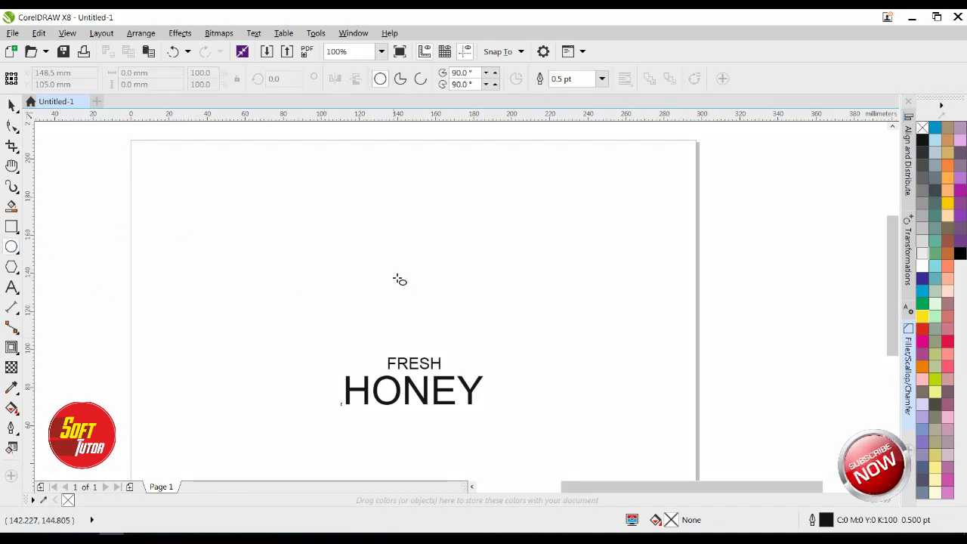
pyautogui.moveTo(393, 227); pyautogui.dragTo(432, 289)
pyautogui.click(11, 106)
pyautogui.click(412, 246)
pyautogui.moveTo(412, 247); pyautogui.dragTo(403, 289)
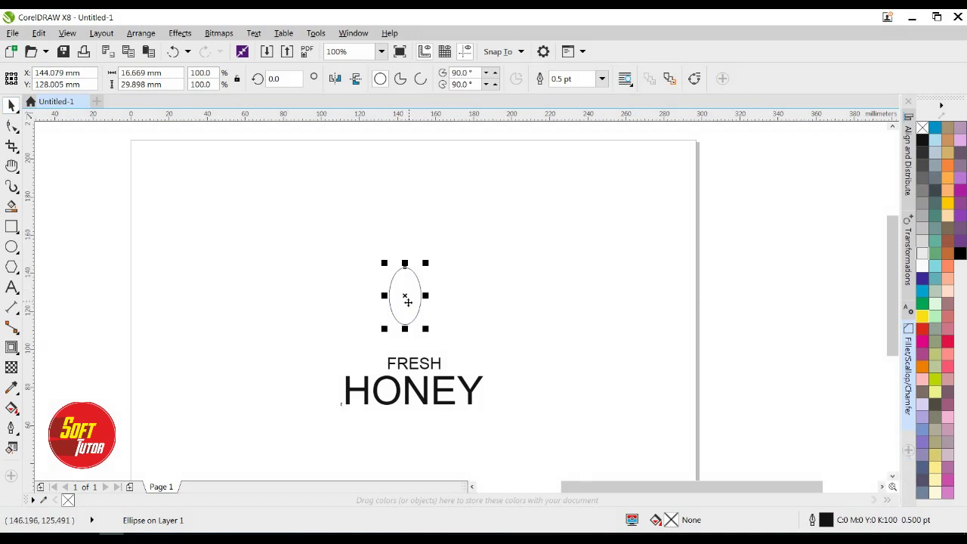
# - Center the ellipse horizontally over the word FRESH
pyautogui.keyDown('shift'); pyautogui.click(430, 364); pyautogui.keyUp('shift')
pyautogui.click(520, 303)
pyautogui.moveTo(402, 295); pyautogui.dragTo(411, 294)
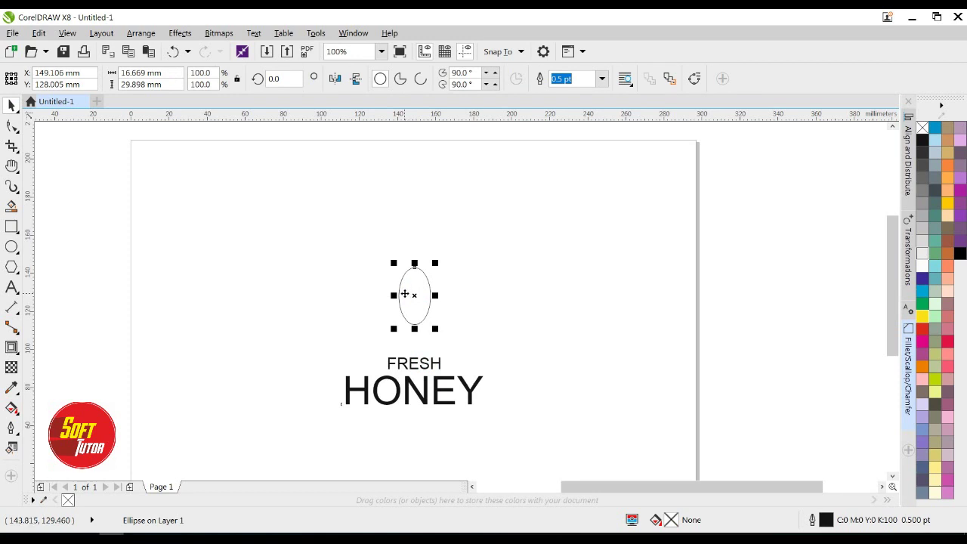
pyautogui.click(507, 279)
# - Fill the ellipse with golden yellow (C:0 M:20 Y:100 K:0) and remove its outline
pyautogui.click(419, 289)
pyautogui.click(947, 202)
pyautogui.rightClick(922, 127)
pyautogui.click(619, 268)
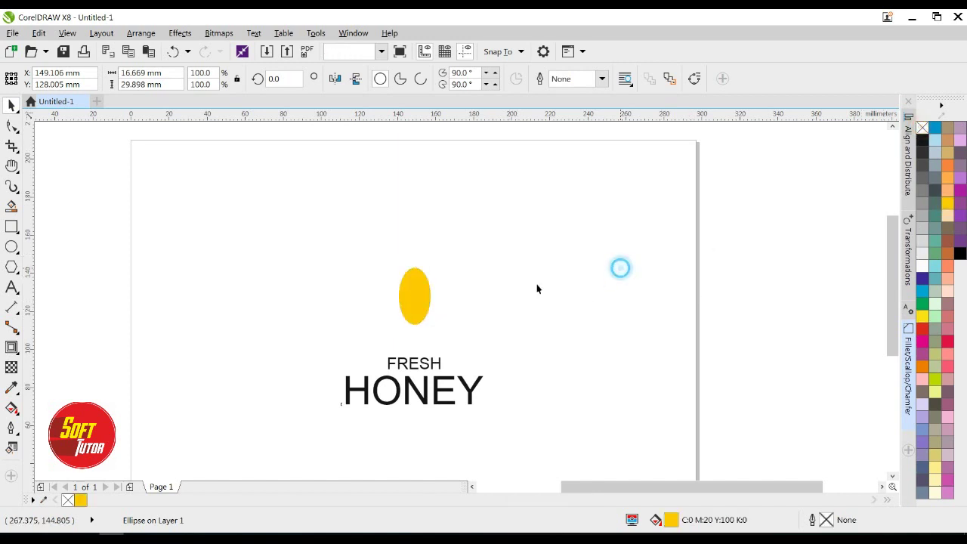
pyautogui.click(422, 285)
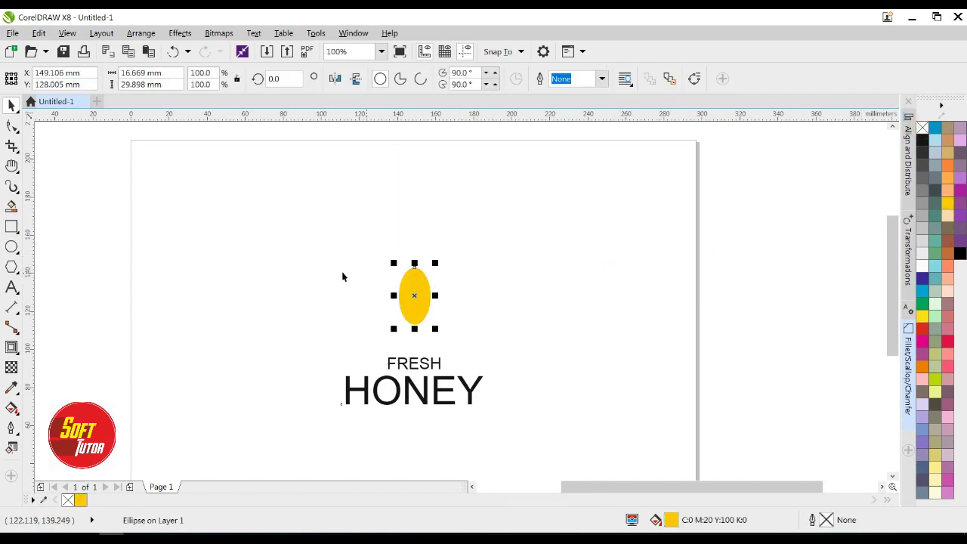
# - Draw a thin horizontal rectangle about 25.2 by 2.2 mm across the upper part of the ellipse
pyautogui.click(12, 228)
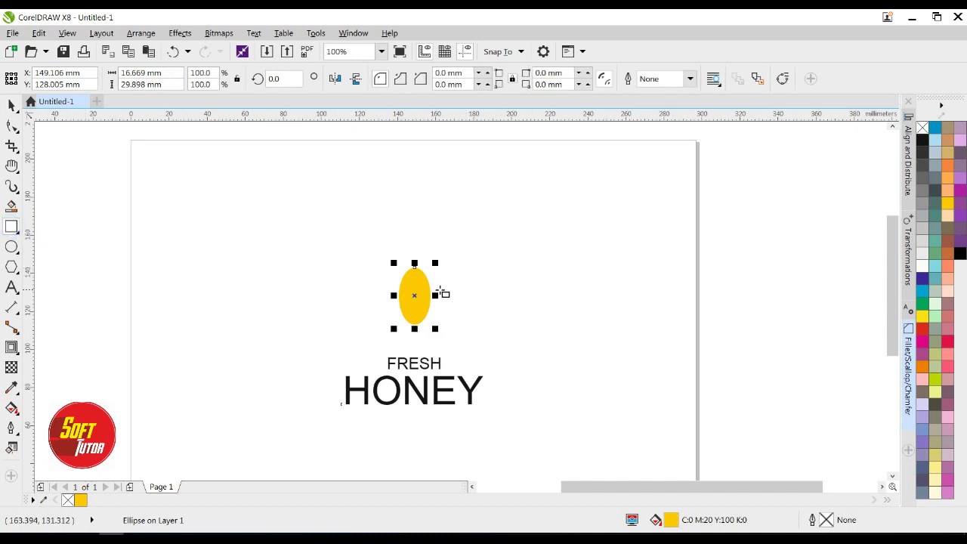
pyautogui.scroll(3, 422, 293)
pyautogui.moveTo(313, 257); pyautogui.dragTo(506, 272)
pyautogui.click(12, 106)
# - Duplicate the bar three times at equal spacing down the ellipse
pyautogui.hotkey('ctrl', 'd')
pyautogui.moveTo(454, 231); pyautogui.dragTo(410, 316)
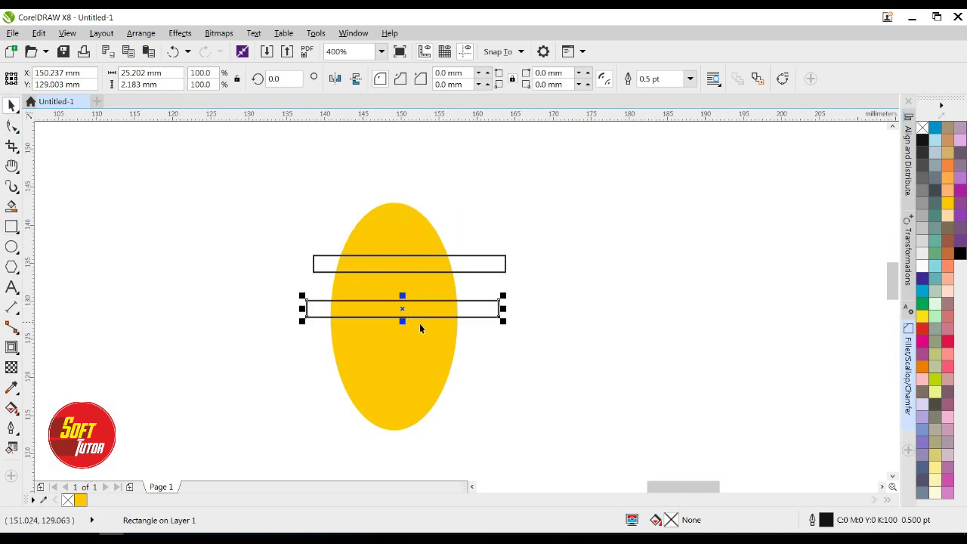
pyautogui.hotkey('ctrl', 'd')
pyautogui.hotkey('ctrl', 'd')
# - Center the four bars horizontally on the ellipse
pyautogui.click(571, 244)
pyautogui.moveTo(594, 233); pyautogui.dragTo(216, 425)
pyautogui.press('c')
pyautogui.keyDown('shift'); pyautogui.click(403, 231); pyautogui.keyUp('shift')
pyautogui.press('c')
pyautogui.click(540, 223)
# - Nudge the four bars up slightly and increase the uppermost bar's height to about 3.1 mm
pyautogui.moveTo(540, 225); pyautogui.dragTo(222, 459)
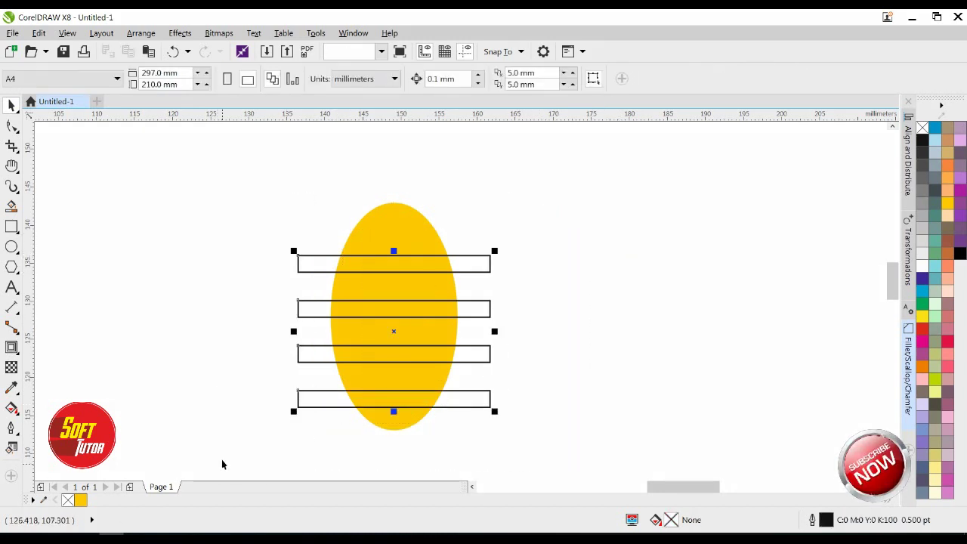
pyautogui.press('Up')
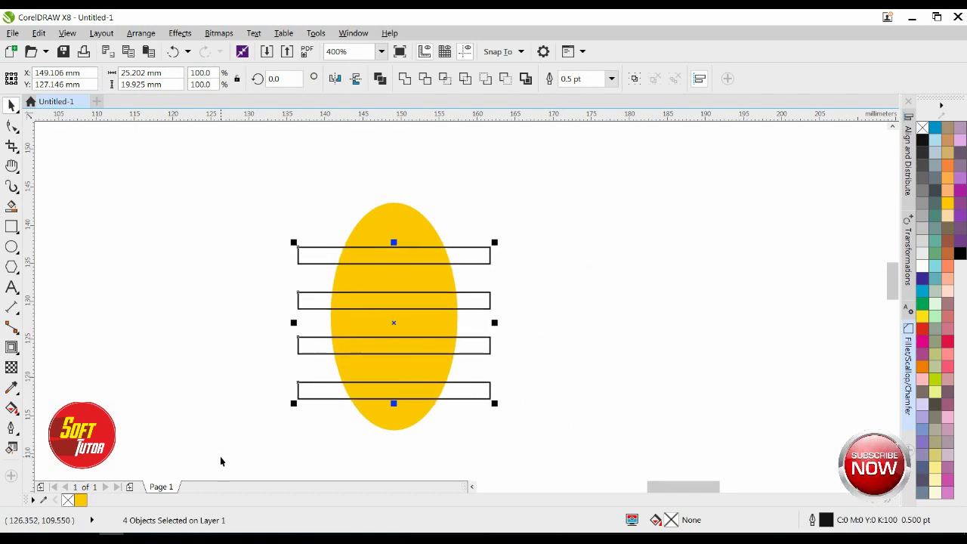
pyautogui.click(503, 289)
pyautogui.moveTo(540, 242); pyautogui.dragTo(216, 423)
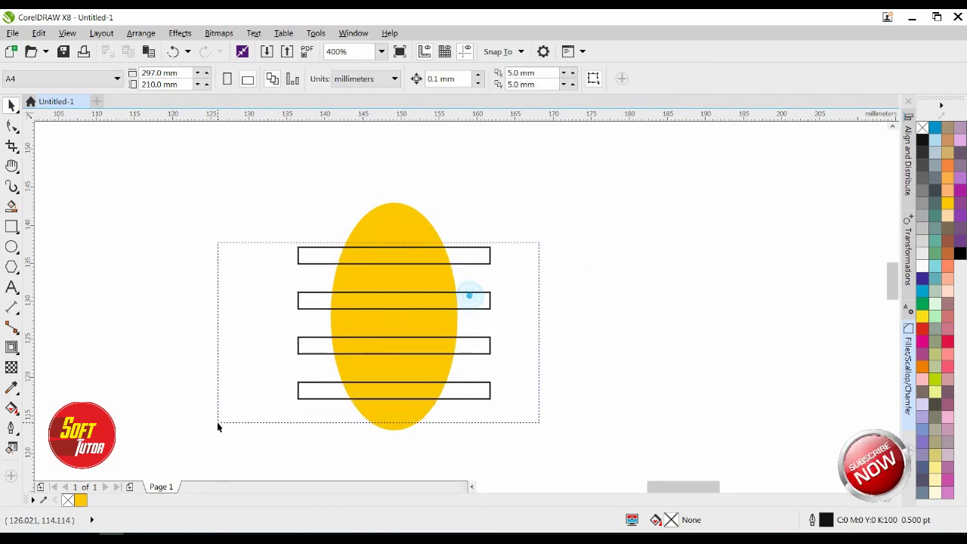
pyautogui.click(460, 257)
pyautogui.moveTo(393, 267); pyautogui.dragTo(394, 274)
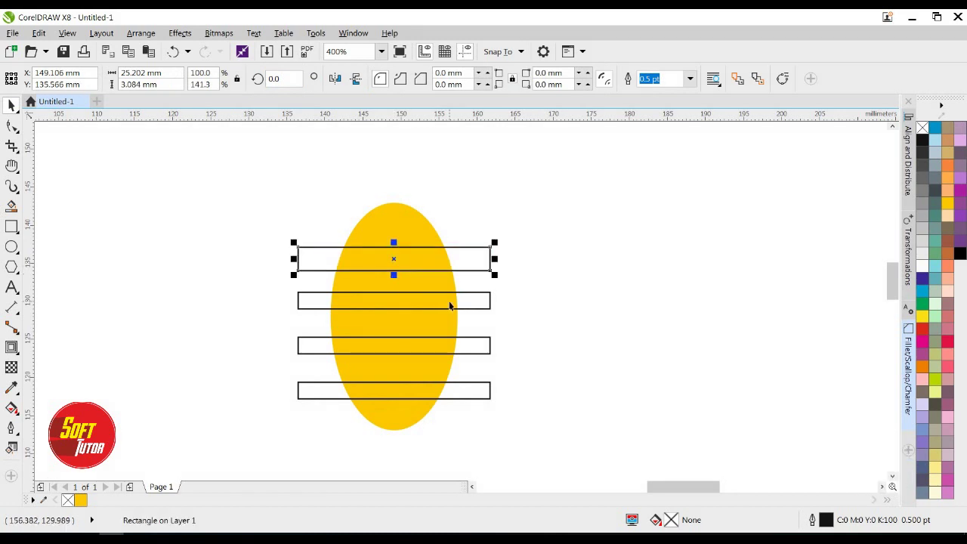
# - Delete the three thinner bars below the uppermost one
pyautogui.click(476, 300)
pyautogui.press('Delete')
pyautogui.click(460, 262)
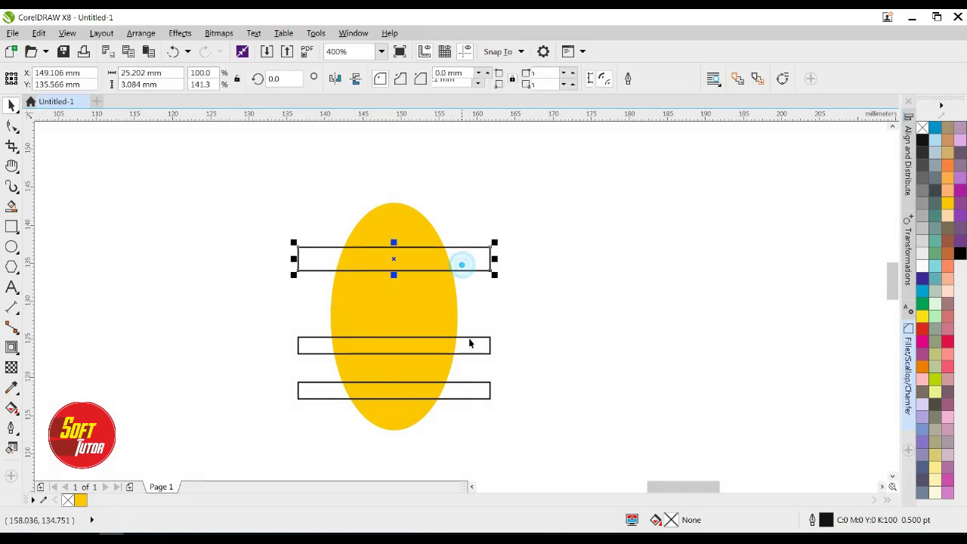
pyautogui.moveTo(563, 310); pyautogui.dragTo(268, 443)
pyautogui.press('Delete')
# - Duplicate the thicker bar three times at equal spacing down the ellipse and left-align all four bars
pyautogui.click(489, 262)
pyautogui.hotkey('ctrl', 'd')
pyautogui.moveTo(457, 231); pyautogui.dragTo(421, 307)
pyautogui.hotkey('ctrl', 'd')
pyautogui.hotkey('ctrl', 'd')
pyautogui.click(650, 272)
pyautogui.moveTo(621, 220); pyautogui.dragTo(274, 450)
pyautogui.press('l')
pyautogui.click(518, 219)
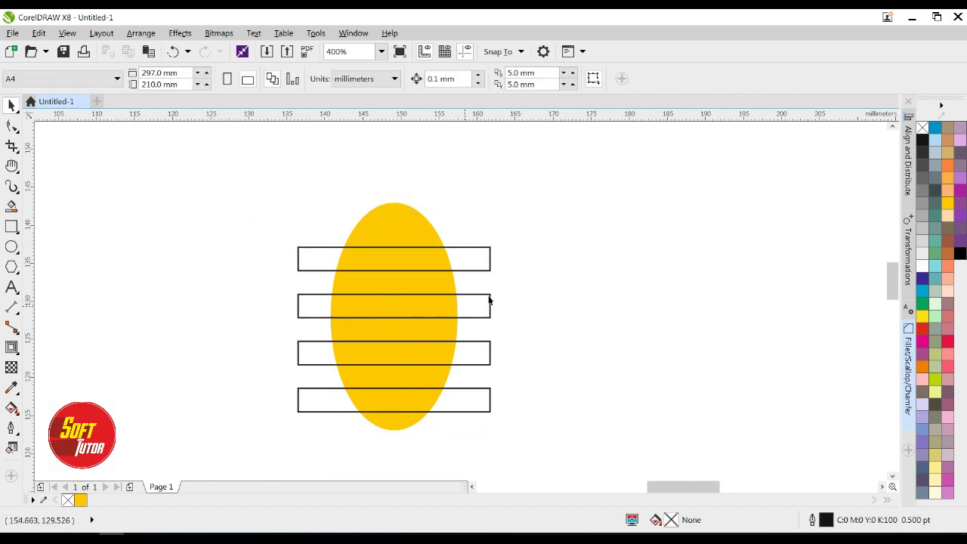
# - Intersect the uppermost bar with the ellipse
pyautogui.click(467, 247)
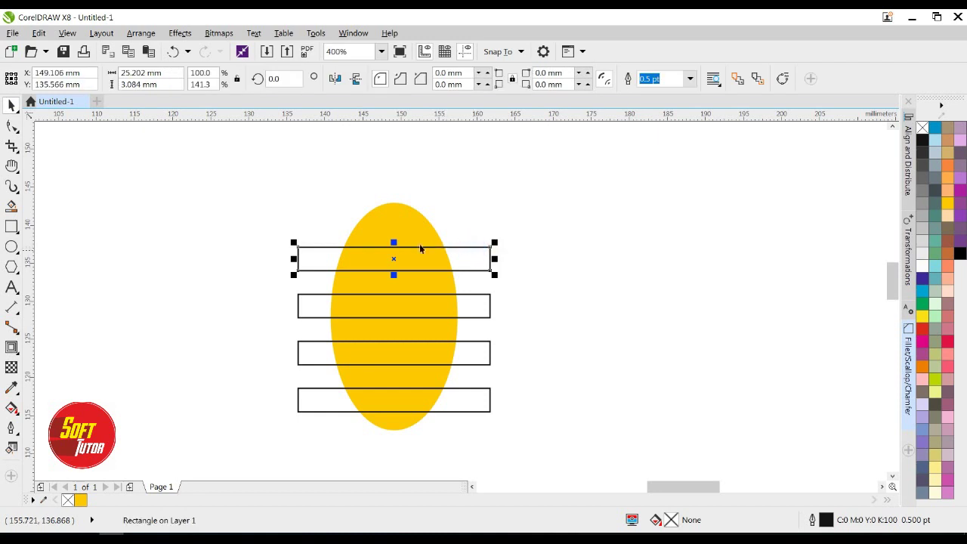
pyautogui.keyDown('shift'); pyautogui.click(404, 223); pyautogui.keyUp('shift')
pyautogui.click(598, 222)
pyautogui.click(495, 250)
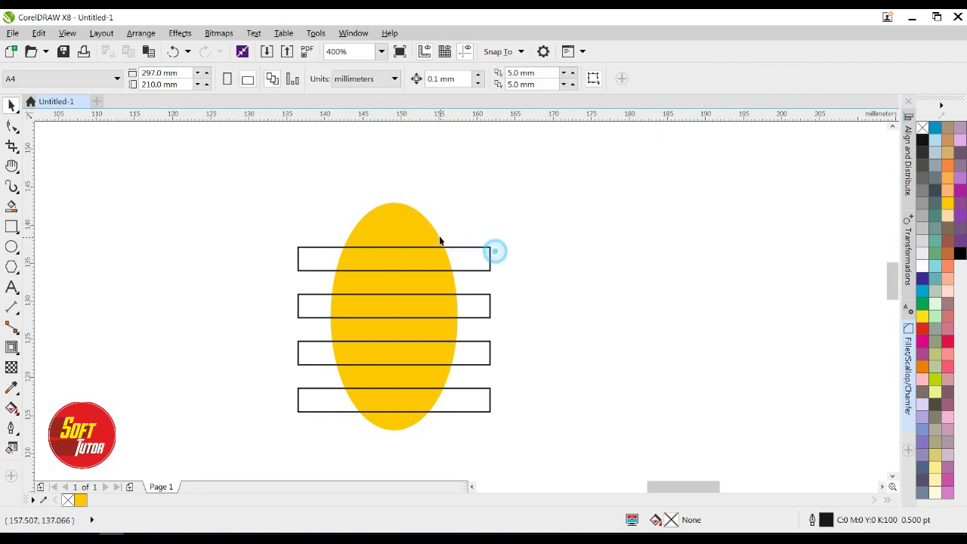
pyautogui.click(487, 256)
pyautogui.keyDown('shift'); pyautogui.click(403, 210); pyautogui.keyUp('shift')
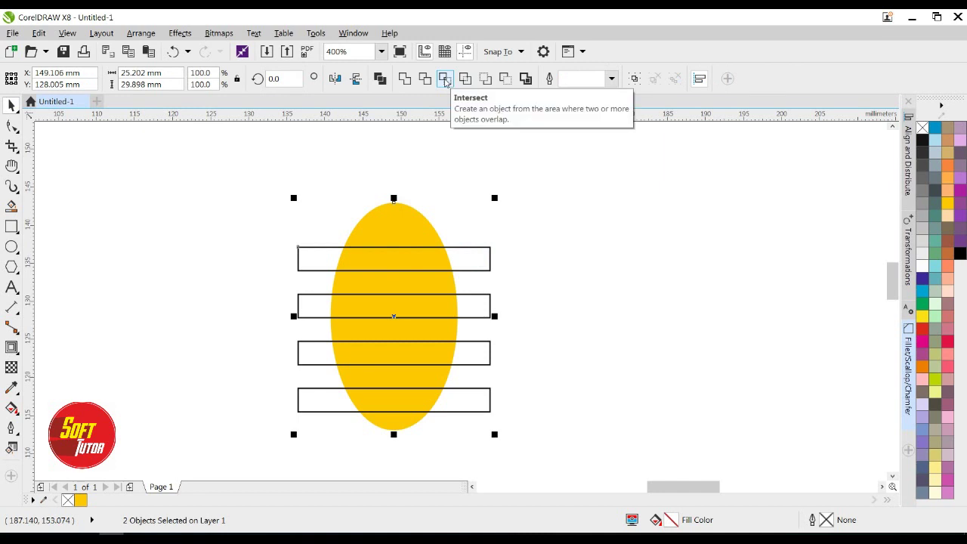
pyautogui.click(445, 79)
pyautogui.click(567, 221)
# - Intersect the second, third and fourth bars with the ellipse, one bar at a time
pyautogui.click(488, 305)
pyautogui.keyDown('shift'); pyautogui.click(446, 280); pyautogui.keyUp('shift')
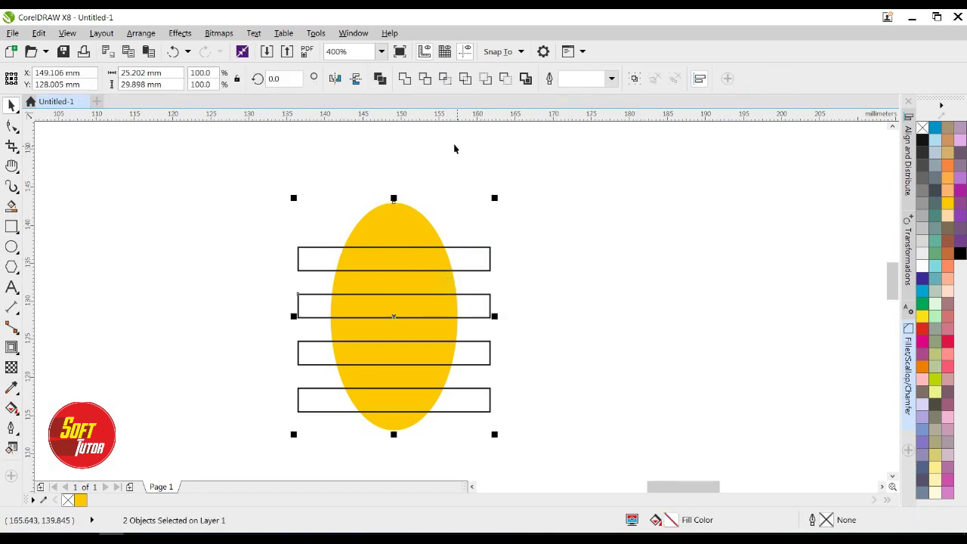
pyautogui.click(445, 79)
pyautogui.click(567, 183)
pyautogui.click(458, 341)
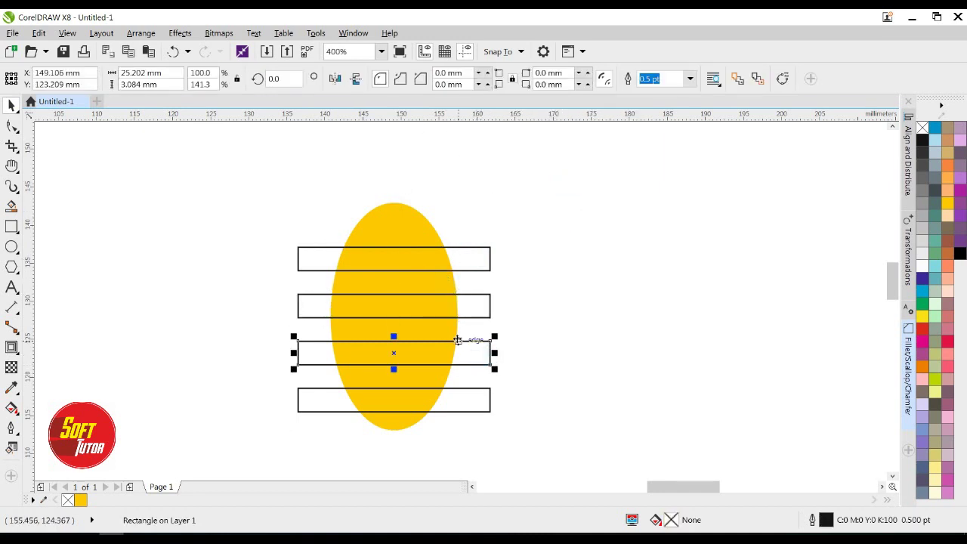
pyautogui.keyDown('shift'); pyautogui.click(439, 331); pyautogui.keyUp('shift')
pyautogui.click(445, 79)
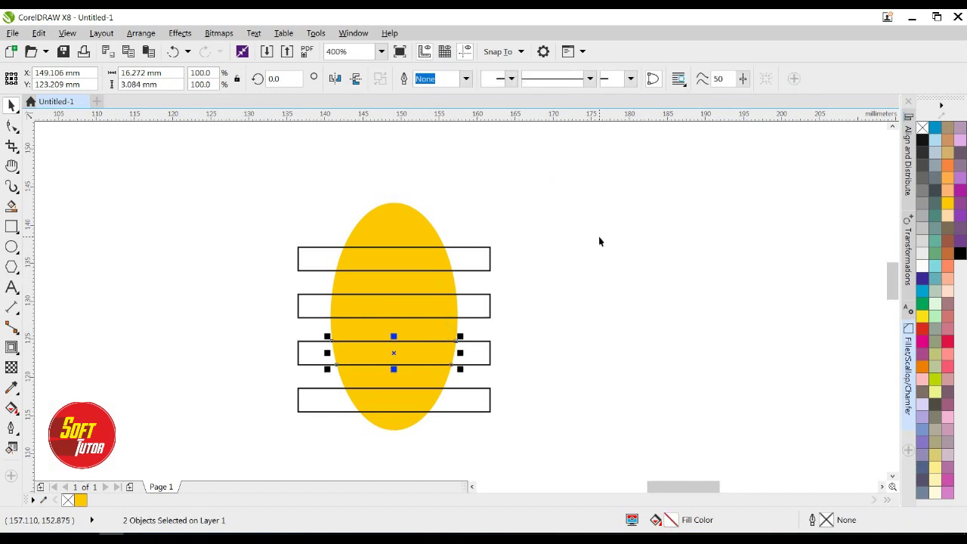
pyautogui.click(599, 236)
pyautogui.click(468, 402)
pyautogui.keyDown('shift'); pyautogui.click(438, 384); pyautogui.keyUp('shift')
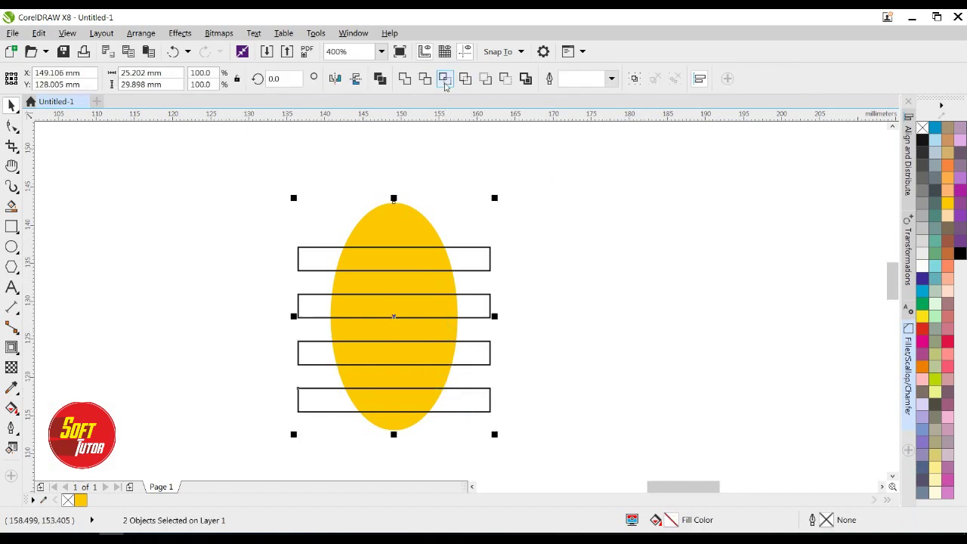
pyautogui.click(444, 79)
pyautogui.click(644, 198)
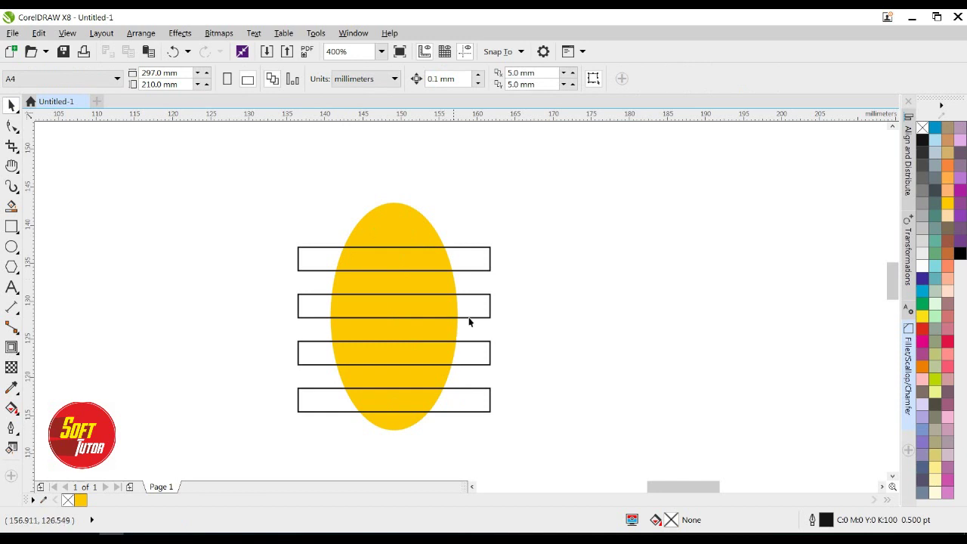
# - Delete the four original outlined bars, leaving the intersected pieces on the ellipse
pyautogui.moveTo(572, 224); pyautogui.dragTo(476, 439)
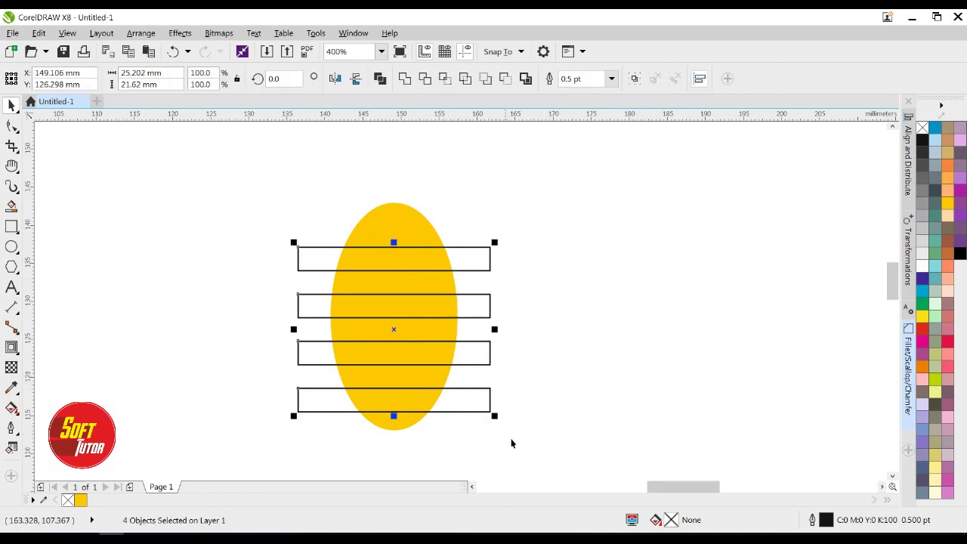
pyautogui.click(542, 311)
pyautogui.click(482, 255)
pyautogui.keyDown('shift'); pyautogui.click(476, 309); pyautogui.keyUp('shift')
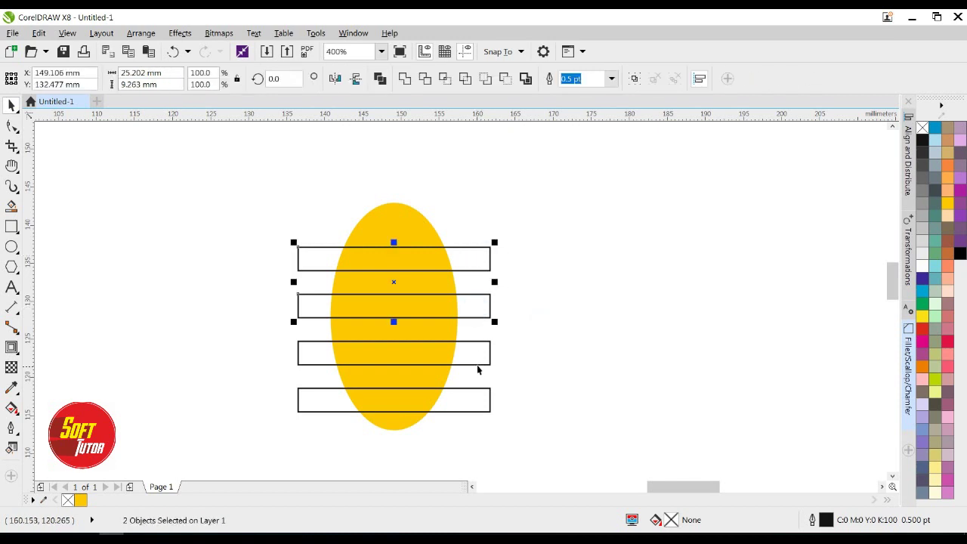
pyautogui.keyDown('shift'); pyautogui.click(476, 357); pyautogui.keyUp('shift')
pyautogui.keyDown('shift'); pyautogui.click(476, 394); pyautogui.keyUp('shift')
pyautogui.press('Delete')
pyautogui.click(561, 330)
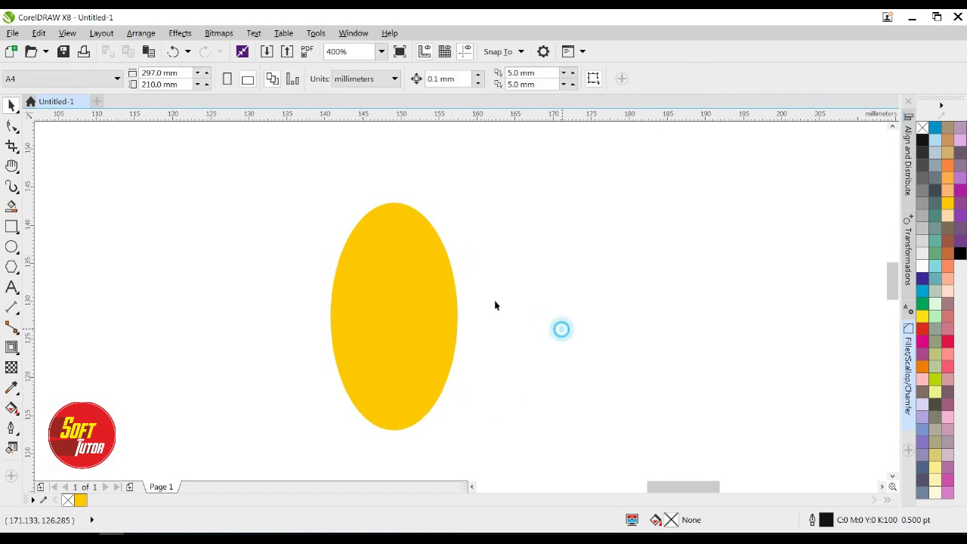
# - Fill the four intersected stripes on the ellipse with black
pyautogui.moveTo(476, 213); pyautogui.dragTo(264, 440)
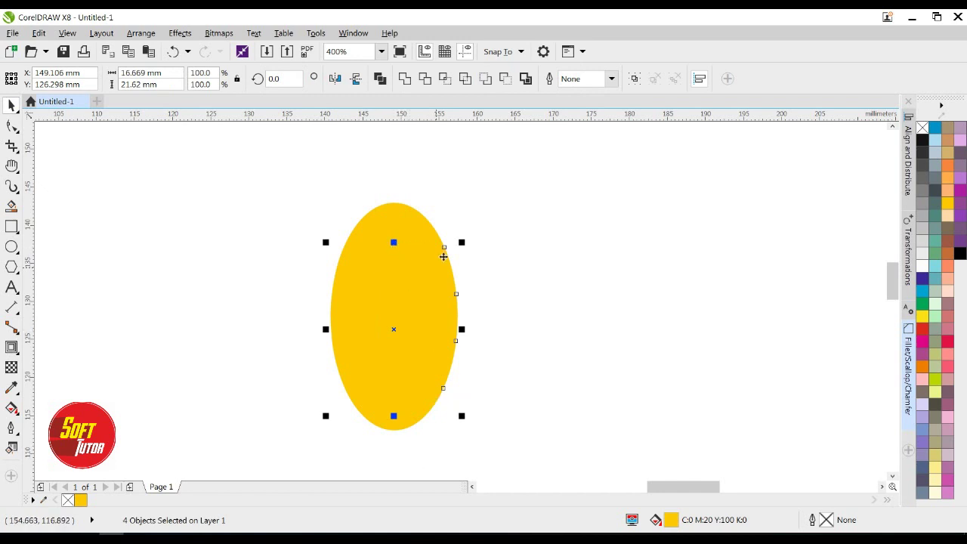
pyautogui.click(922, 140)
pyautogui.click(609, 289)
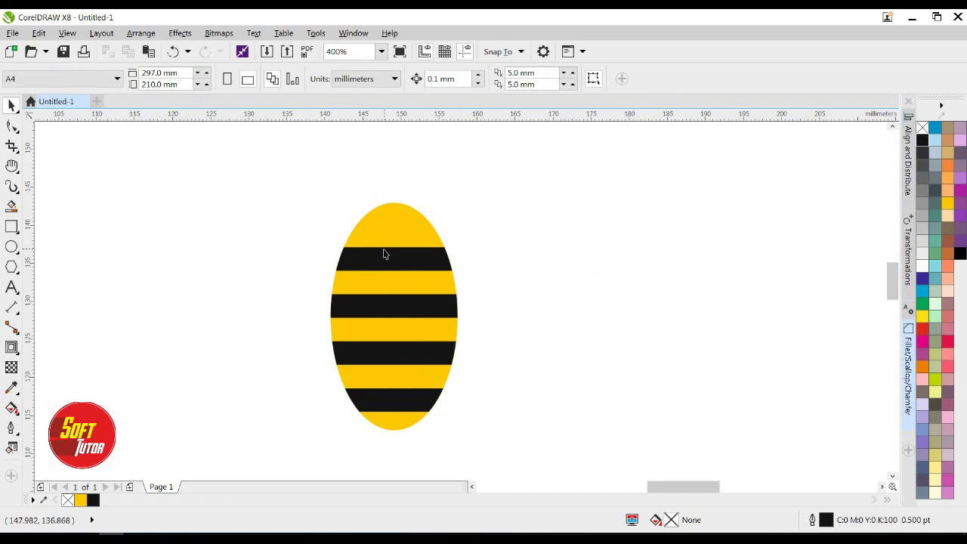
pyautogui.scroll(3, 368, 270)
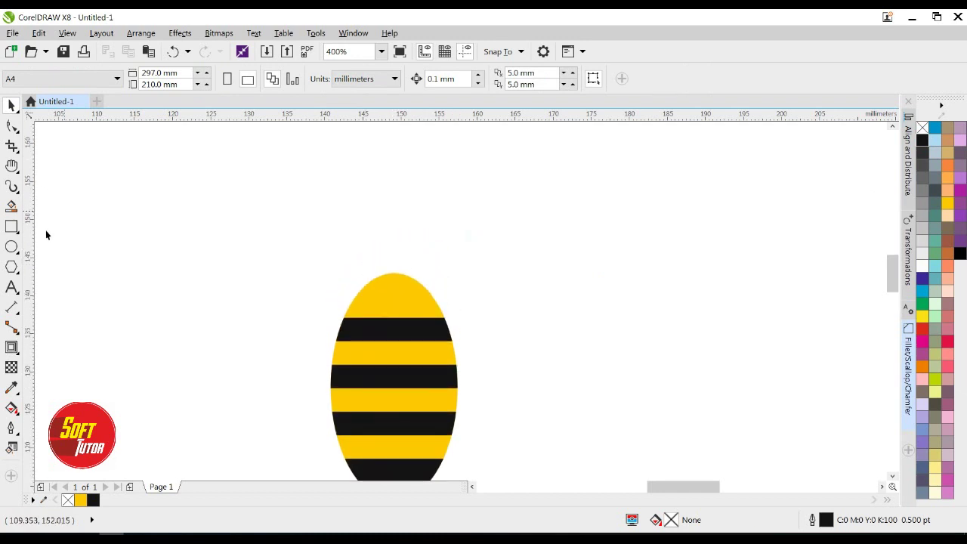
# - Draw a circle about 14 mm in diameter beside the top of the bee body and set its outline to 3 pt
pyautogui.click(12, 246)
pyautogui.moveTo(442, 203); pyautogui.dragTo(528, 318)
pyautogui.press('space')
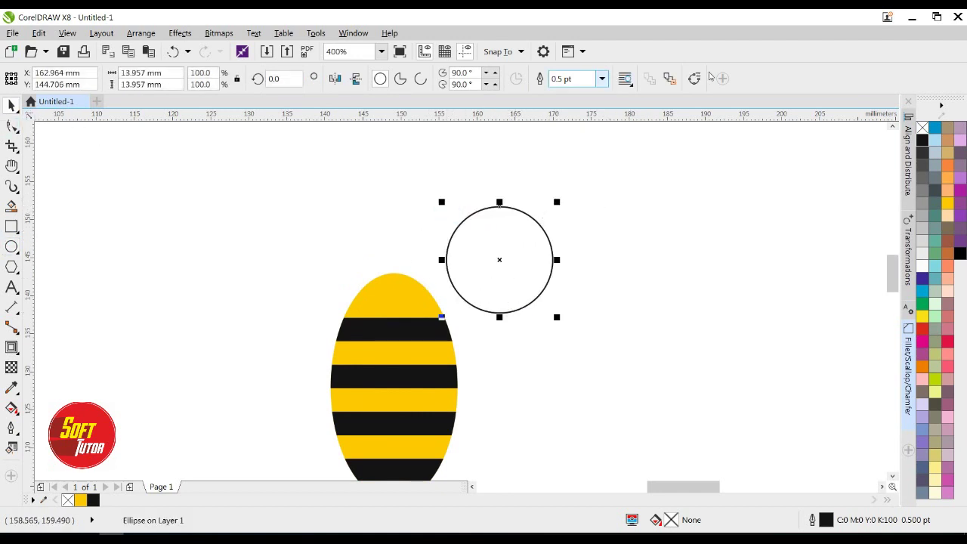
pyautogui.click(602, 79)
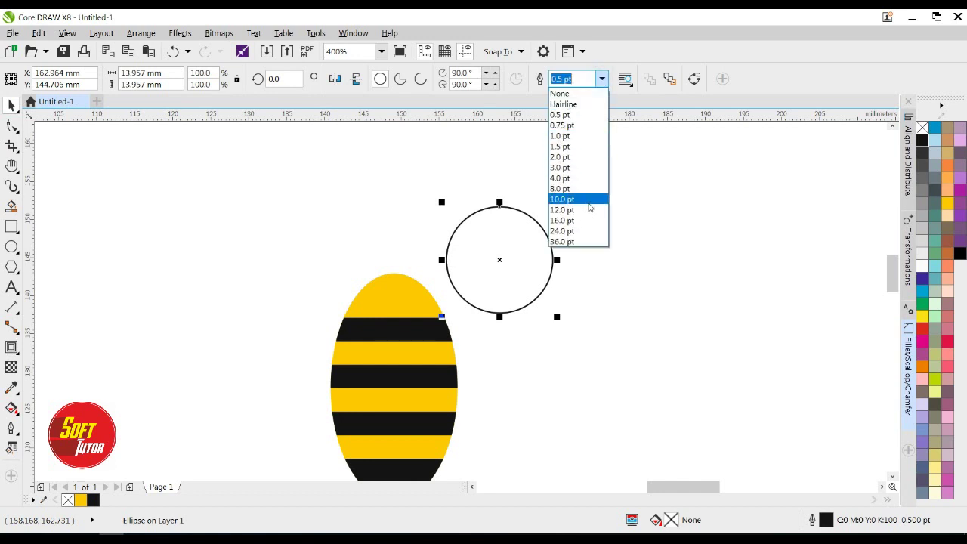
pyautogui.click(569, 191)
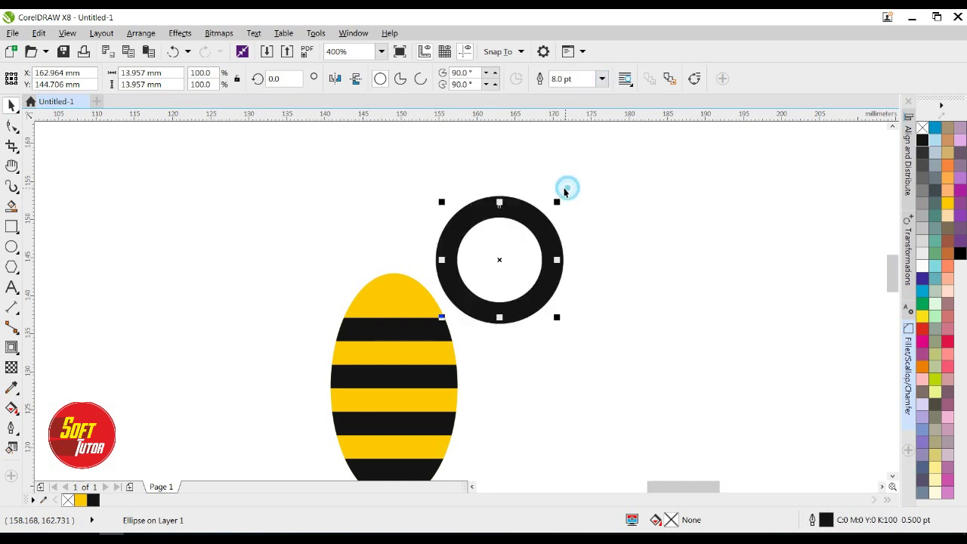
pyautogui.write('3')
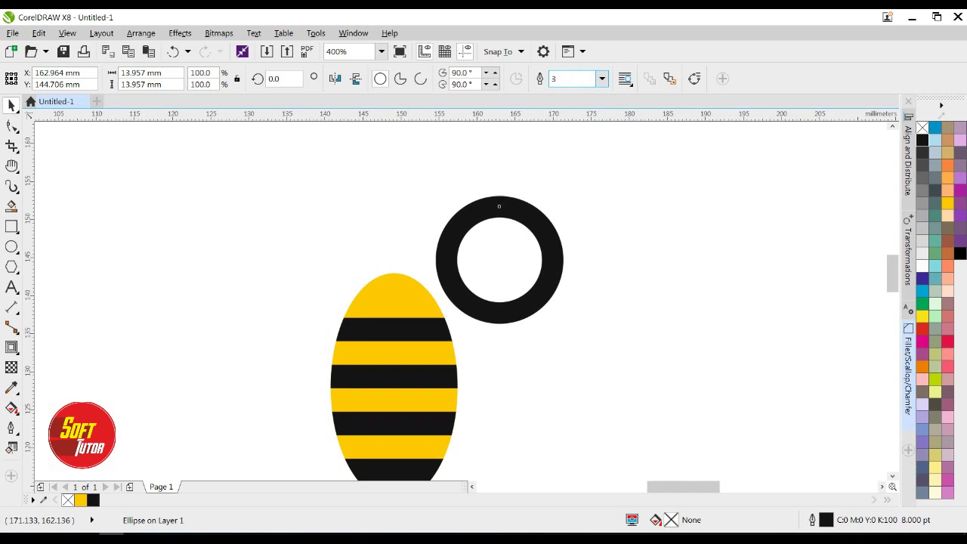
pyautogui.press('Return')
# - Shrink the outlined circle to about 11.5 mm and place it just above the top of the bee body
pyautogui.moveTo(556, 317); pyautogui.dragTo(522, 283)
pyautogui.moveTo(483, 242); pyautogui.dragTo(365, 248)
pyautogui.moveTo(408, 205); pyautogui.dragTo(445, 179)
pyautogui.moveTo(393, 215); pyautogui.dragTo(375, 221)
pyautogui.moveTo(413, 183); pyautogui.dragTo(415, 188)
pyautogui.click(524, 206)
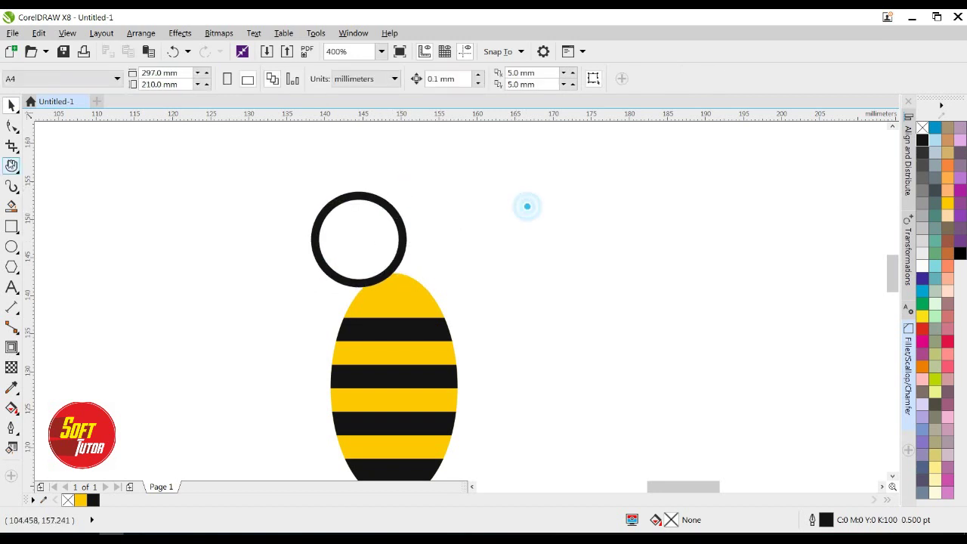
# - Draw a small circle about 4 mm in diameter as the pupil and fill it with black
pyautogui.moveTo(193, 180); pyautogui.dragTo(212, 210)
pyautogui.press('space')
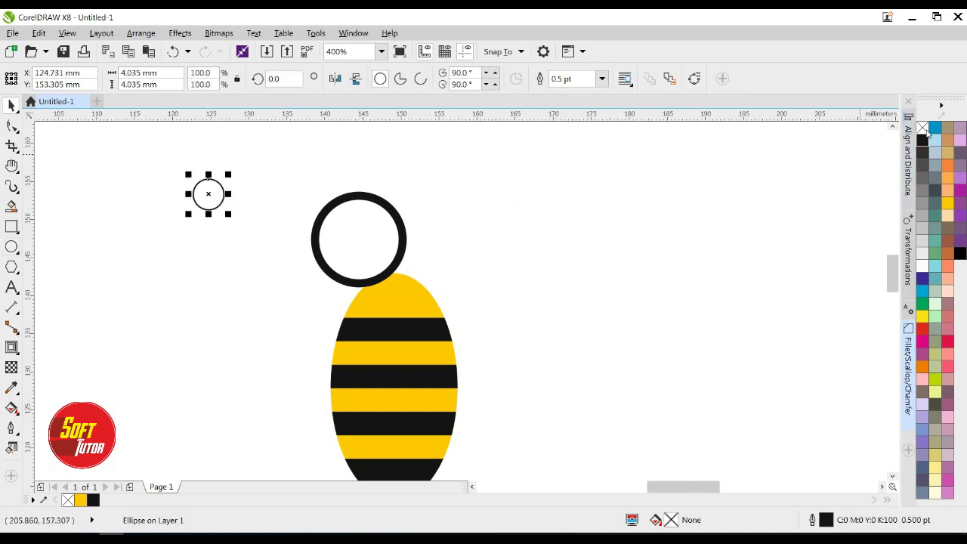
pyautogui.click(922, 139)
# - Center the black pupil in the eye ring, then shift it slightly toward the ring's lower right
pyautogui.keyDown('shift'); pyautogui.click(373, 224); pyautogui.keyUp('shift')
pyautogui.press('c')
pyautogui.press('e')
pyautogui.click(509, 155)
pyautogui.click(365, 237)
pyautogui.moveTo(360, 233); pyautogui.dragTo(374, 240)
pyautogui.click(498, 205)
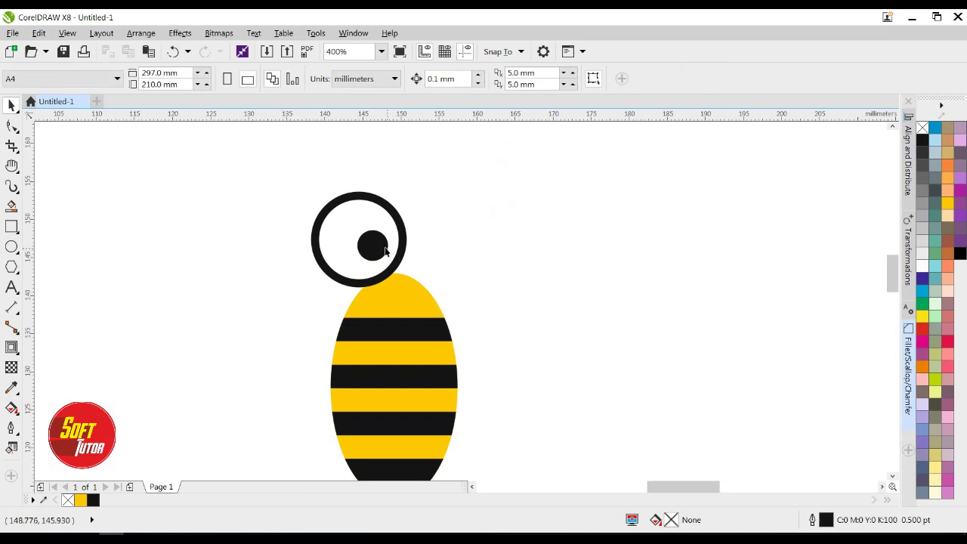
# - Try enlarging the outlined eye ring to about 54 mm, and undo the resize
pyautogui.moveTo(255, 177); pyautogui.dragTo(414, 293)
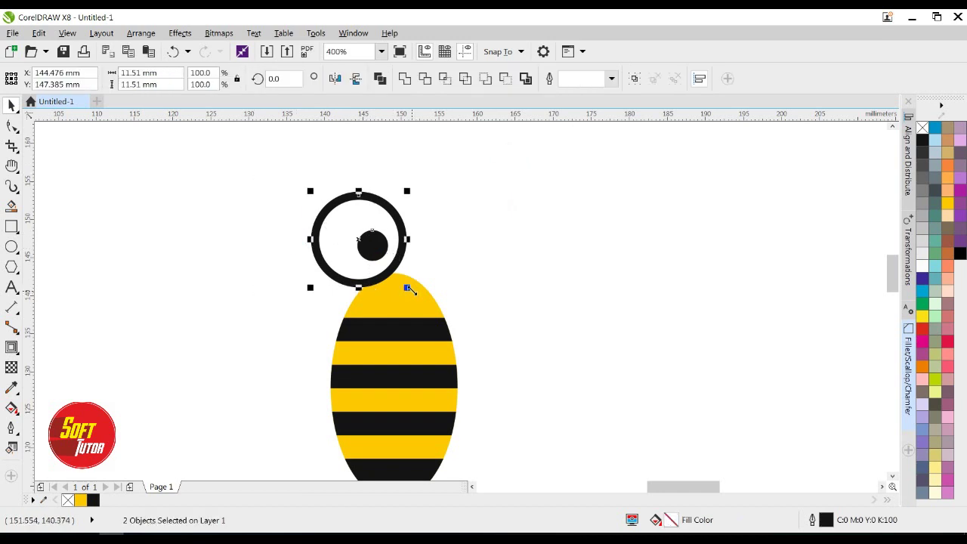
pyautogui.click(565, 205)
pyautogui.click(359, 194)
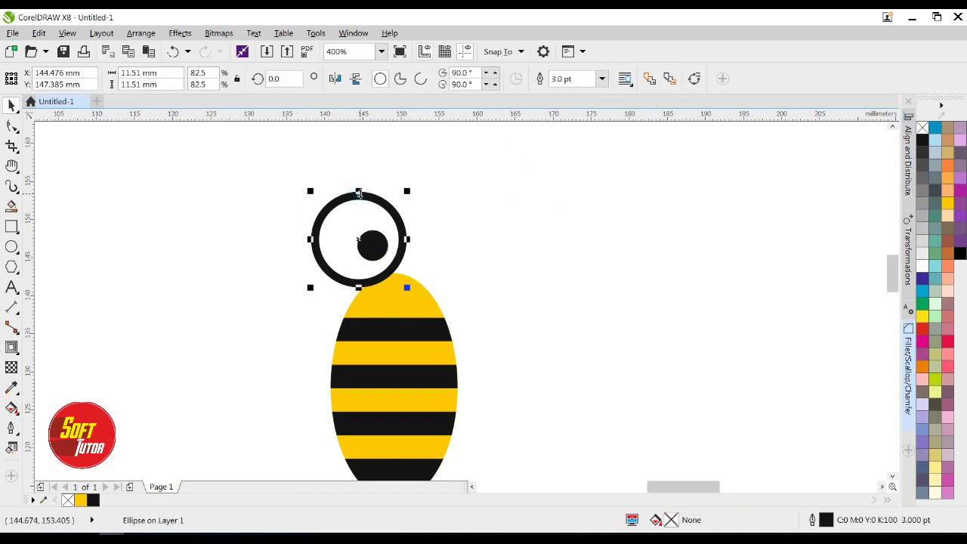
pyautogui.click(369, 248)
pyautogui.click(334, 198)
pyautogui.moveTo(406, 288); pyautogui.dragTo(696, 439)
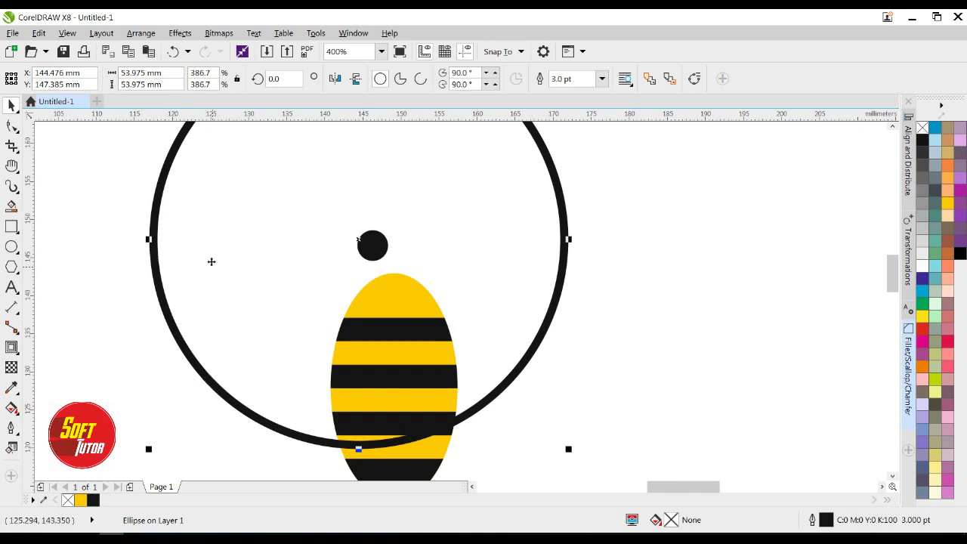
pyautogui.hotkey('ctrl', 'z')
pyautogui.moveTo(255, 166); pyautogui.dragTo(417, 295)
pyautogui.click(534, 231)
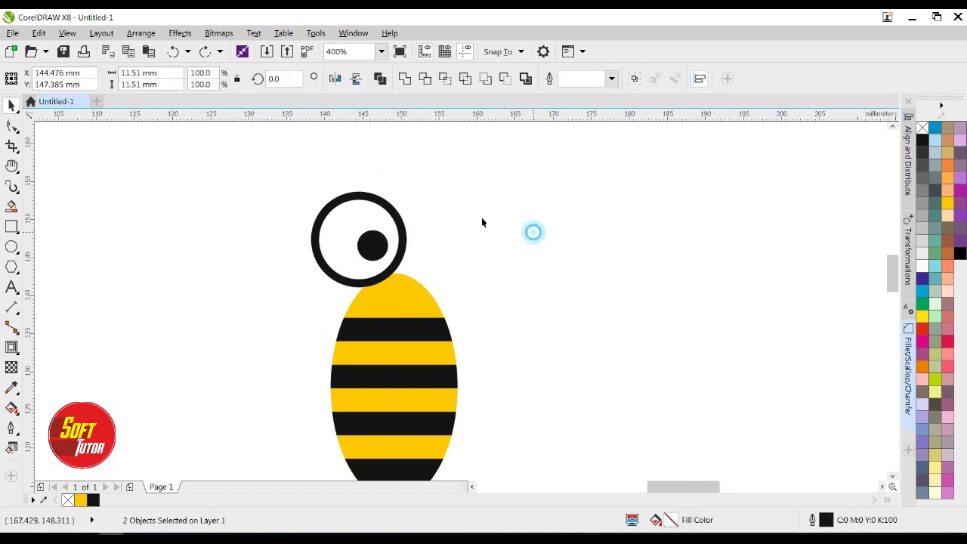
# - Convert the eye ring to curves and convert its outline to an object
pyautogui.click(360, 195)
pyautogui.click(140, 33)
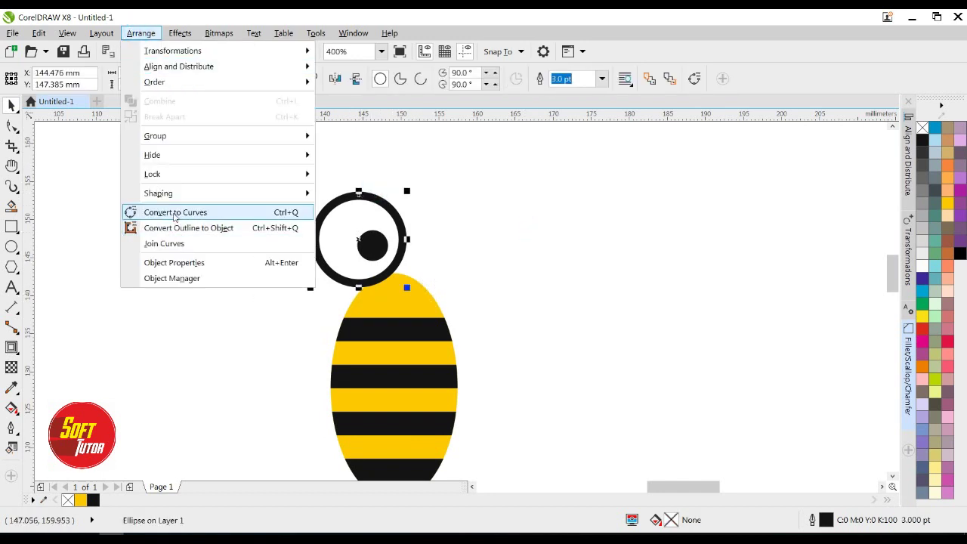
pyautogui.click(174, 212)
pyautogui.click(140, 33)
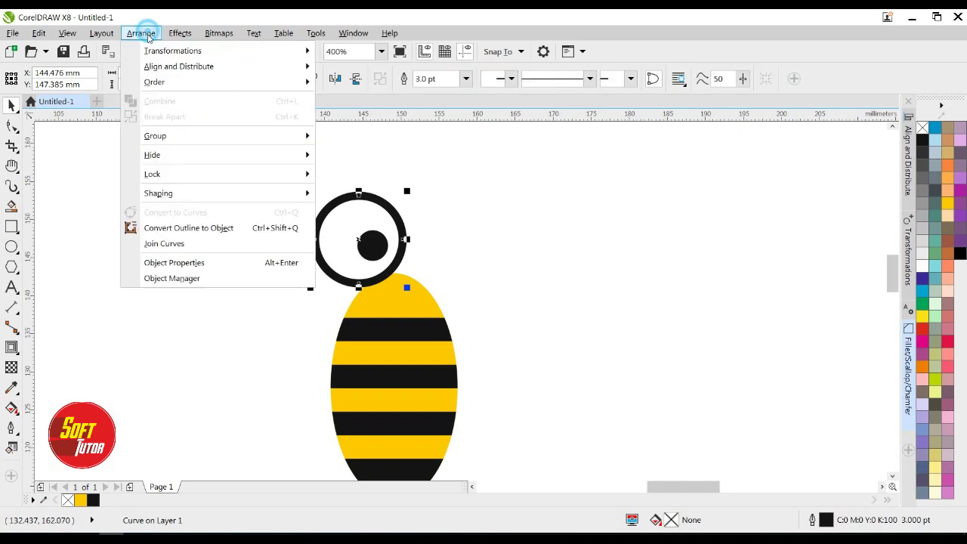
pyautogui.click(209, 230)
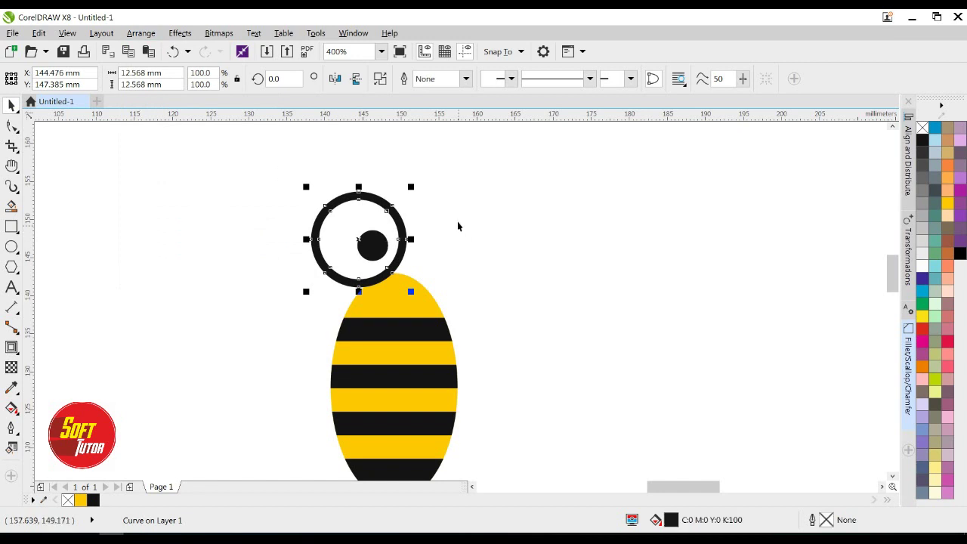
# - Try enlarging the converted ring together with the pupil to about 52 mm, and undo the resize
pyautogui.click(464, 201)
pyautogui.moveTo(291, 183); pyautogui.dragTo(698, 453)
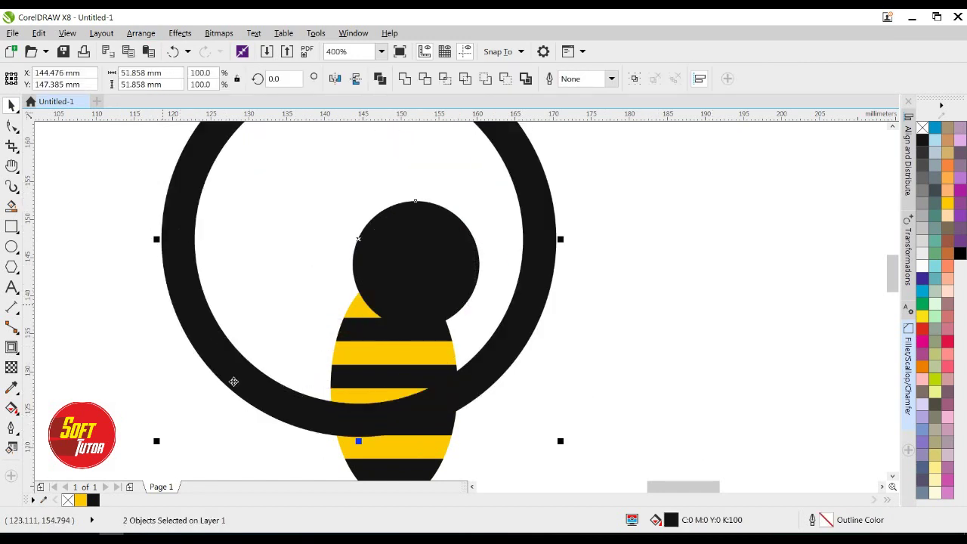
pyautogui.hotkey('ctrl', 'z')
# - Group the eye ring with its pupil and duplicate the group
pyautogui.moveTo(231, 149); pyautogui.dragTo(454, 309)
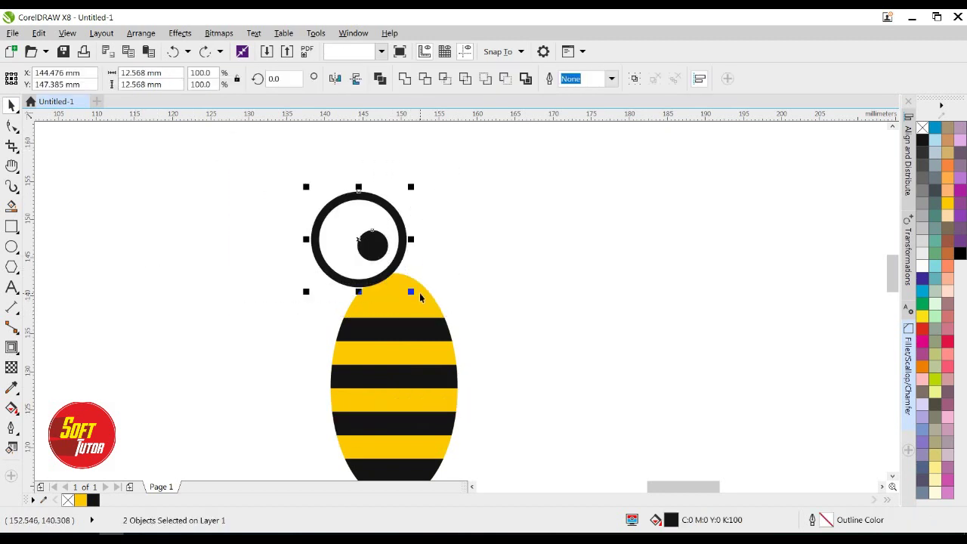
pyautogui.hotkey('ctrl', 'g')
pyautogui.hotkey('ctrl', 'd')
# - Place the duplicate eye against the right side of the first eye and mirror it horizontally
pyautogui.moveTo(414, 207); pyautogui.dragTo(471, 252)
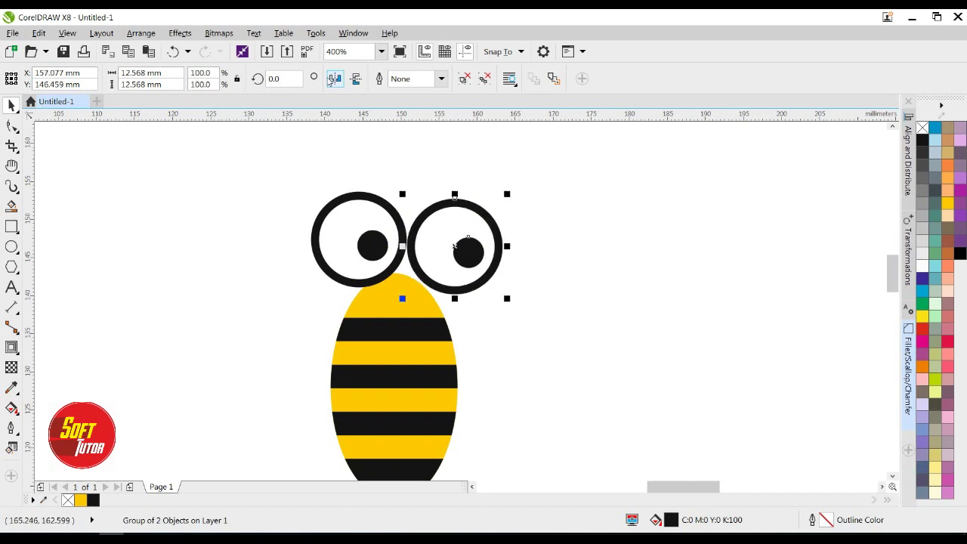
pyautogui.click(335, 81)
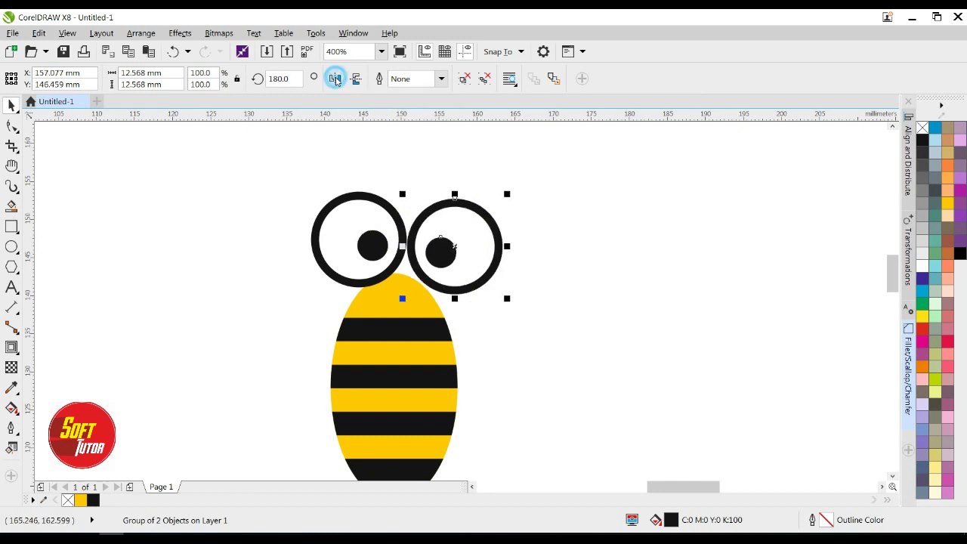
pyautogui.moveTo(442, 254)
pyautogui.mouseDown()
pyautogui.moveTo(442, 264)
pyautogui.moveTo(437, 258)
pyautogui.mouseUp()
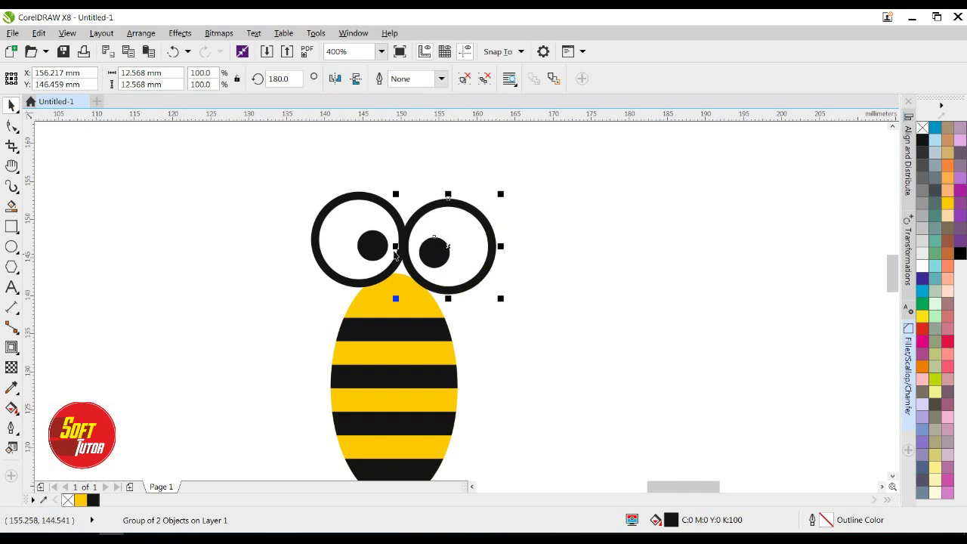
# - Align the two eyes at the same height and group them
pyautogui.keyDown('shift'); pyautogui.click(370, 239); pyautogui.keyUp('shift')
pyautogui.click(579, 209)
pyautogui.moveTo(619, 164); pyautogui.dragTo(237, 289)
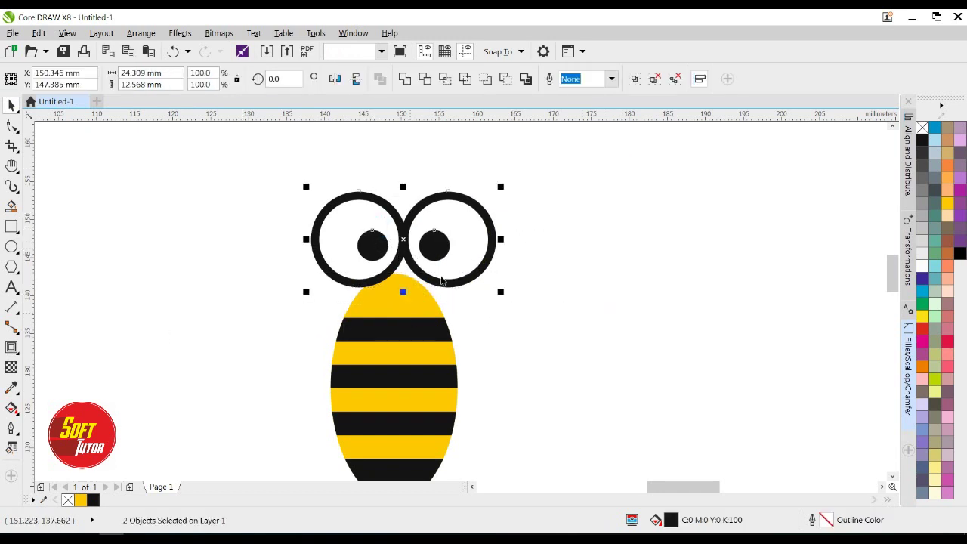
pyautogui.hotkey('ctrl', 'g')
# - Move the eye group down so it overlaps the top of the bee body
pyautogui.moveTo(408, 251); pyautogui.dragTo(386, 281)
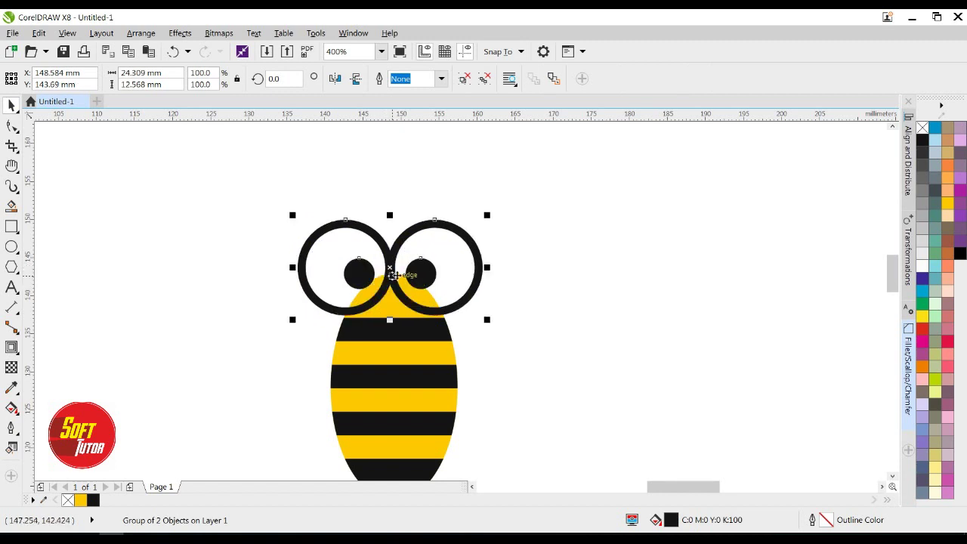
pyautogui.scroll(1, 396, 274)
pyautogui.click(729, 257)
pyautogui.scroll(-1, 516, 263)
pyautogui.click(617, 254)
# - Center the eye group horizontally on the yellow bee body
pyautogui.click(460, 243)
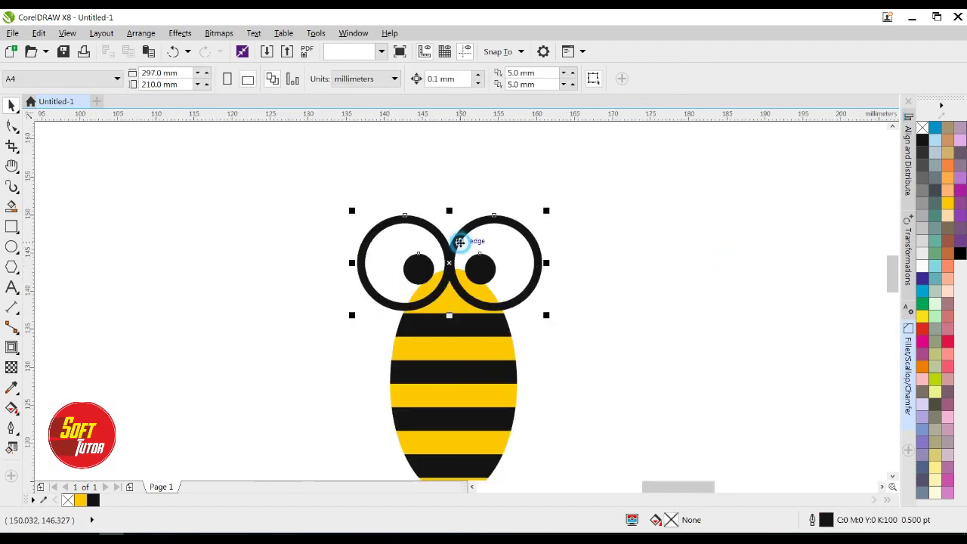
pyautogui.scroll(2, 483, 291)
pyautogui.scroll(-2, 406, 282)
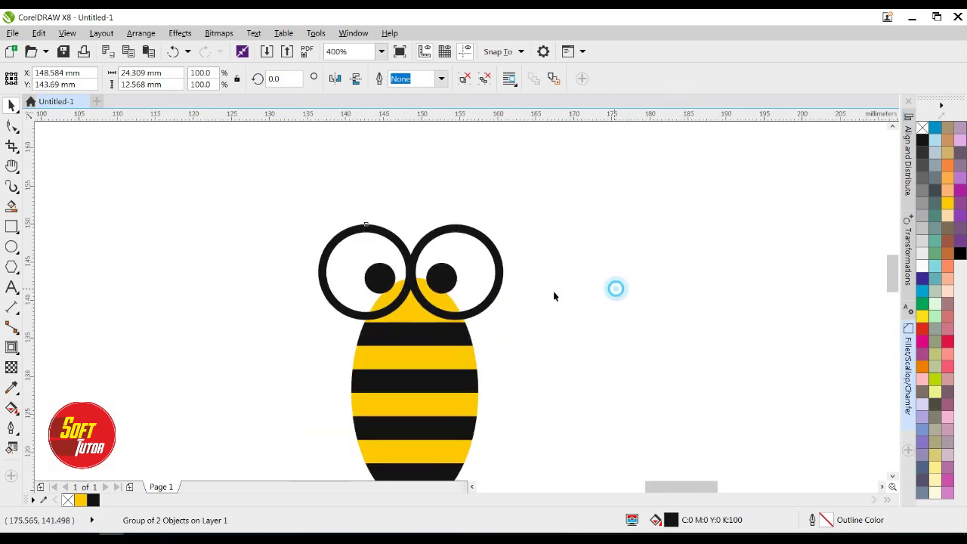
pyautogui.click(615, 287)
pyautogui.scroll(2, 445, 311)
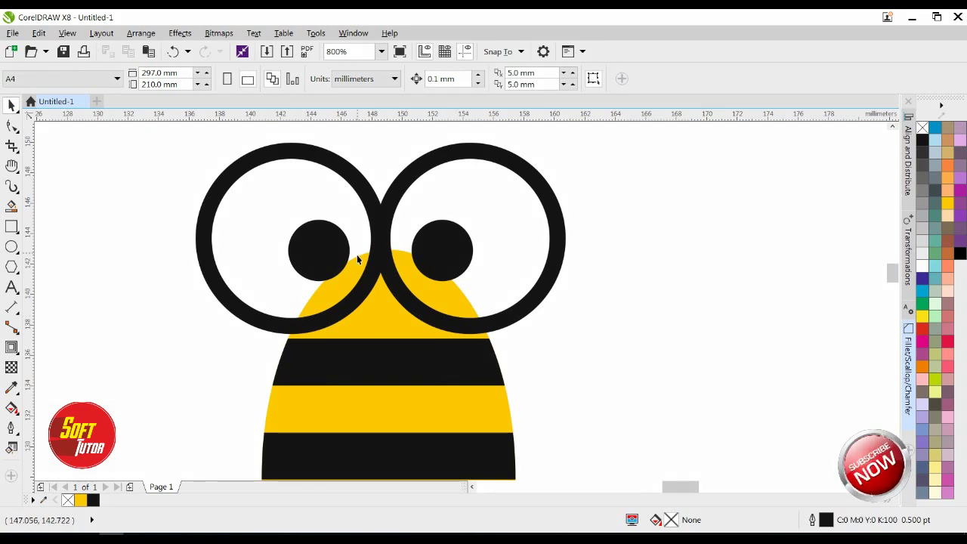
pyautogui.click(395, 291)
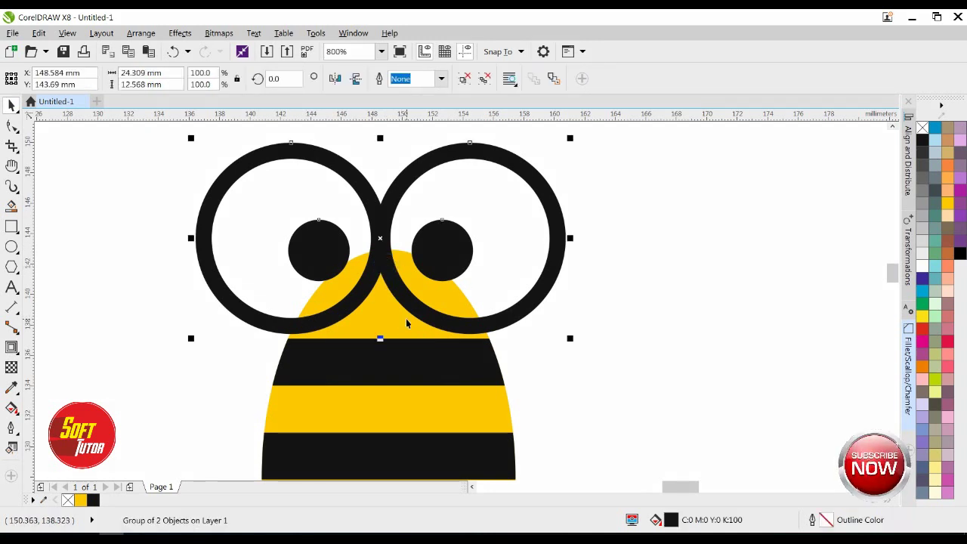
pyautogui.keyDown('shift'); pyautogui.click(407, 320); pyautogui.keyUp('shift')
pyautogui.press('c')
pyautogui.click(637, 317)
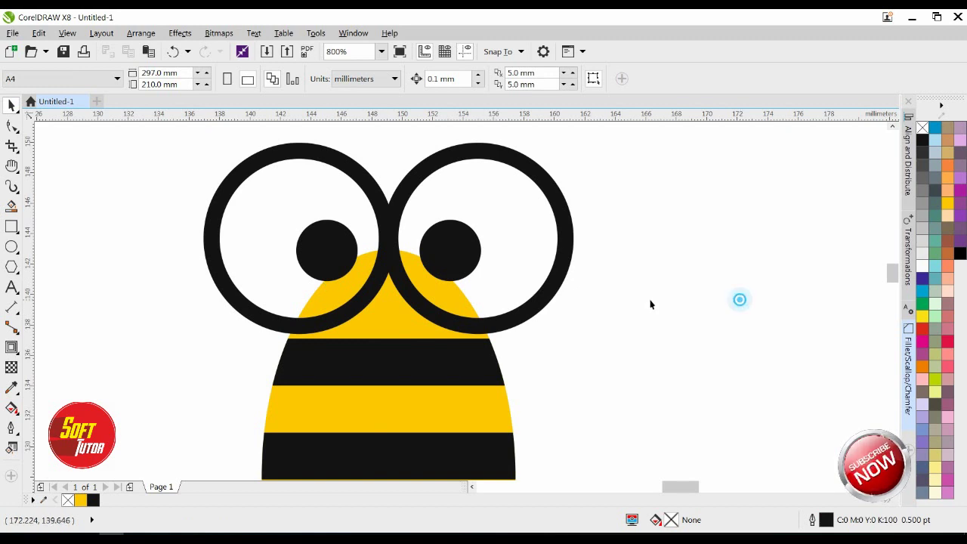
# - Draw a circle about 11.3 mm in diameter and center it on the left eye ring
pyautogui.click(11, 247)
pyautogui.moveTo(207, 161); pyautogui.dragTo(366, 336)
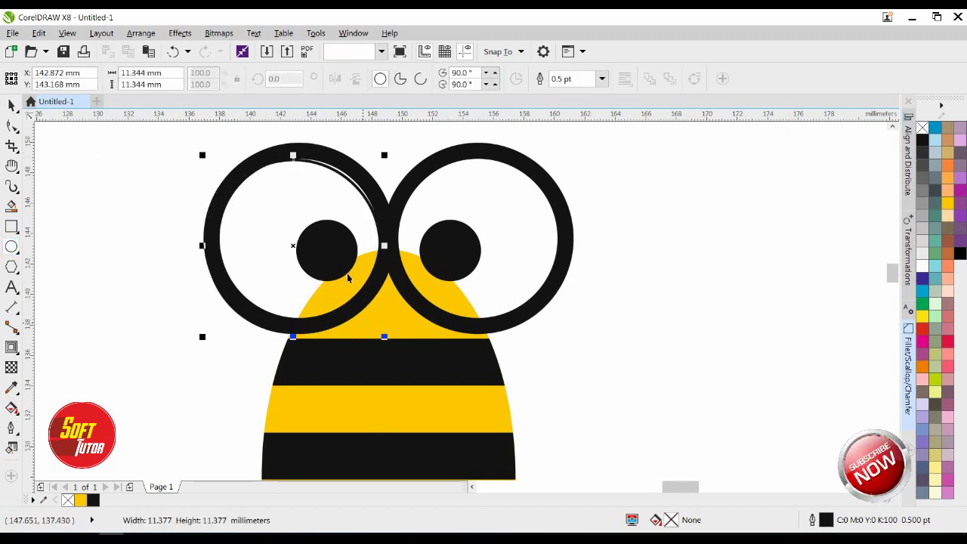
pyautogui.press('space')
pyautogui.moveTo(294, 246); pyautogui.dragTo(298, 238)
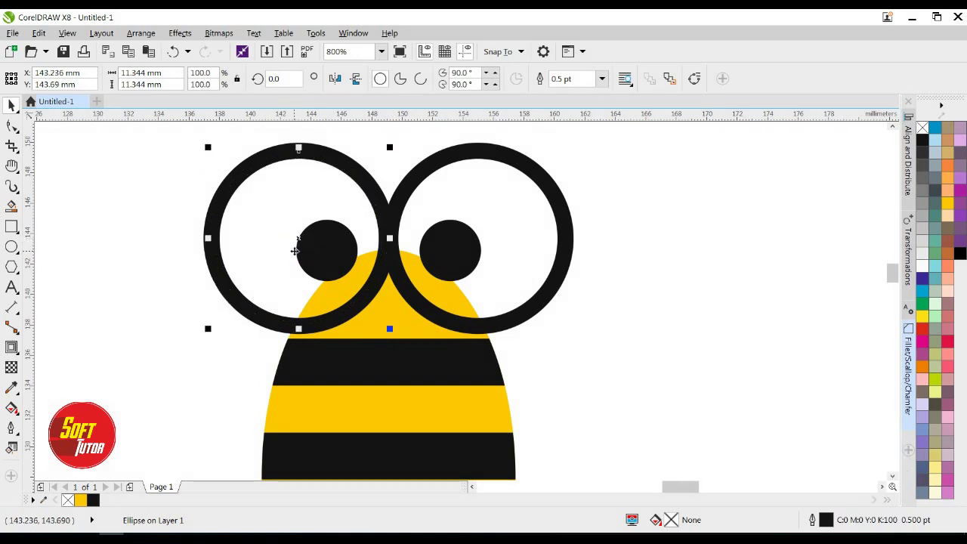
# - Trim the yellow body with the circle over the left eye
pyautogui.keyDown('shift'); pyautogui.click(402, 322); pyautogui.keyUp('shift')
pyautogui.click(426, 79)
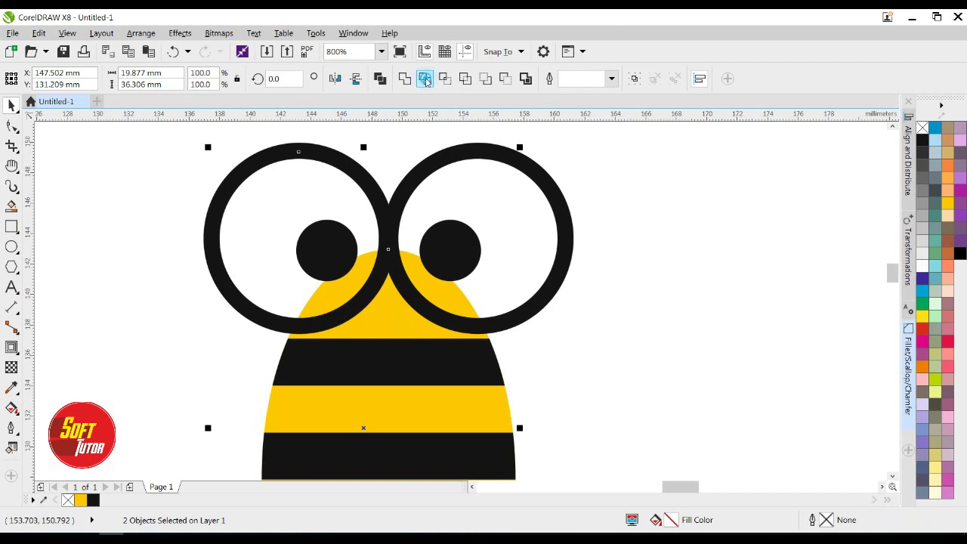
pyautogui.click(690, 227)
# - Move the trimming circle onto the right eye and trim the yellow body with it
pyautogui.click(306, 181)
pyautogui.moveTo(271, 194); pyautogui.dragTo(444, 196)
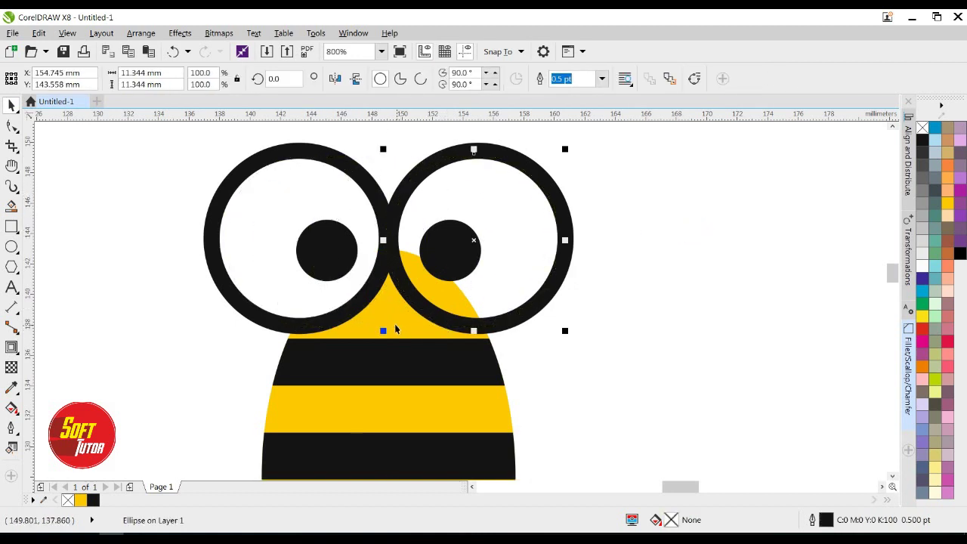
pyautogui.keyDown('shift'); pyautogui.click(391, 320); pyautogui.keyUp('shift')
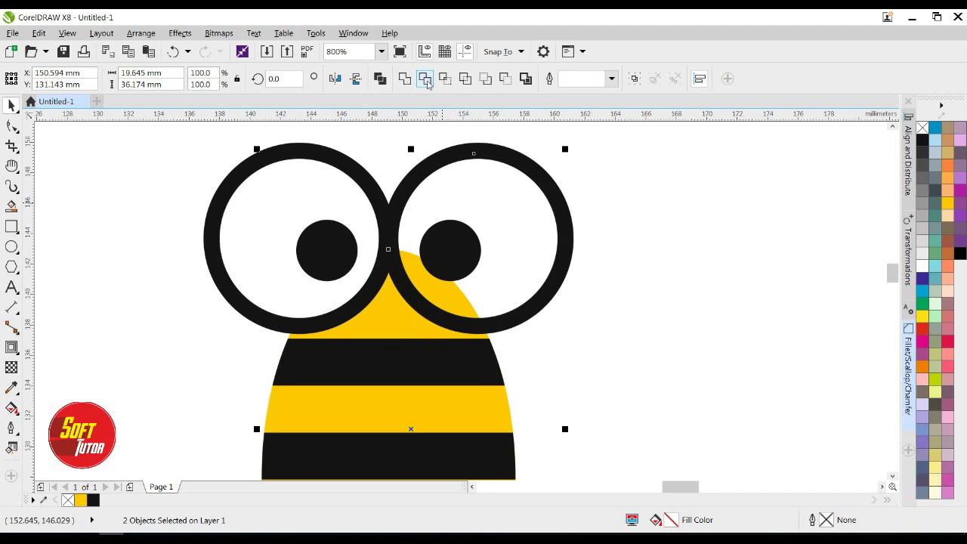
pyautogui.click(426, 80)
pyautogui.click(677, 255)
# - Pull the trimming circle away from the right eye and delete it
pyautogui.click(458, 199)
pyautogui.moveTo(473, 192); pyautogui.dragTo(700, 207)
pyautogui.press('Delete')
pyautogui.scroll(-1, 403, 262)
pyautogui.click(547, 237)
pyautogui.click(582, 203)
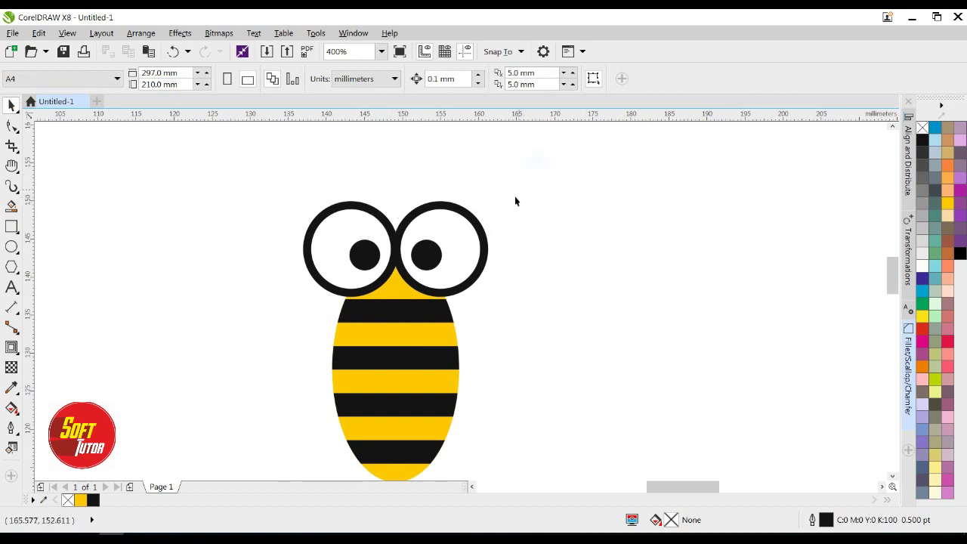
# - Draw a curved antenna line with the Pen tool from between the eyes up and outward to the right, about 11.5 by 11.8 mm
pyautogui.press('h')
pyautogui.moveTo(486, 190); pyautogui.dragTo(492, 238)
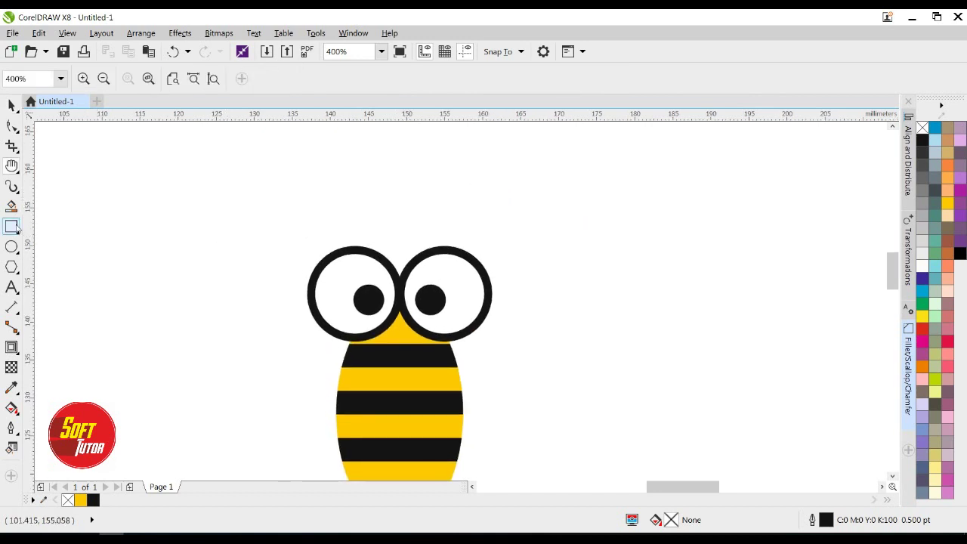
pyautogui.click(13, 187)
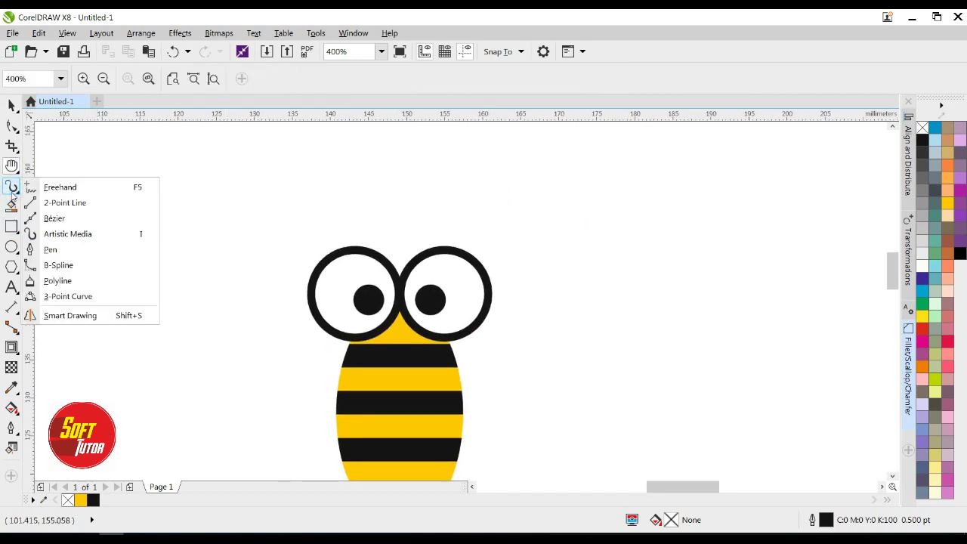
pyautogui.click(50, 250)
pyautogui.click(398, 281)
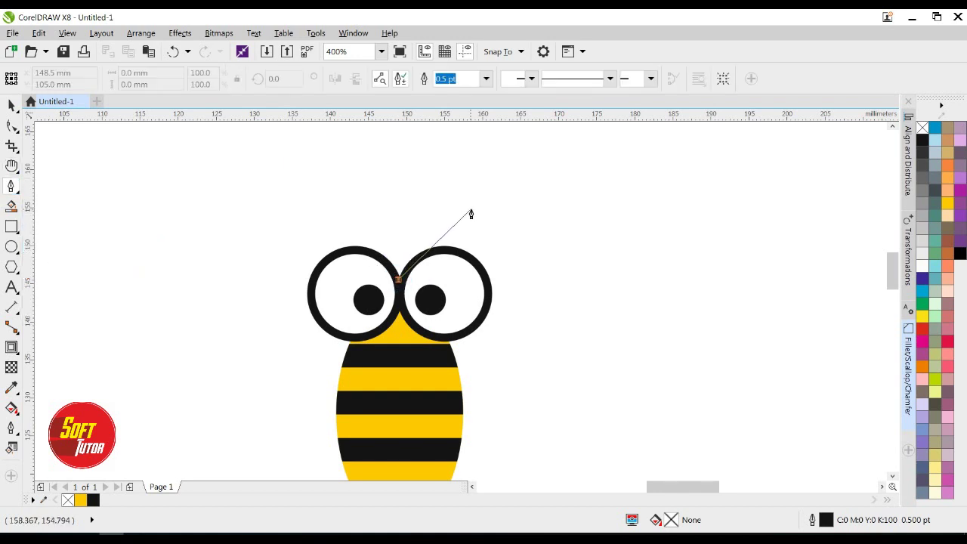
pyautogui.moveTo(486, 190); pyautogui.dragTo(561, 181)
pyautogui.doubleClick(486, 191)
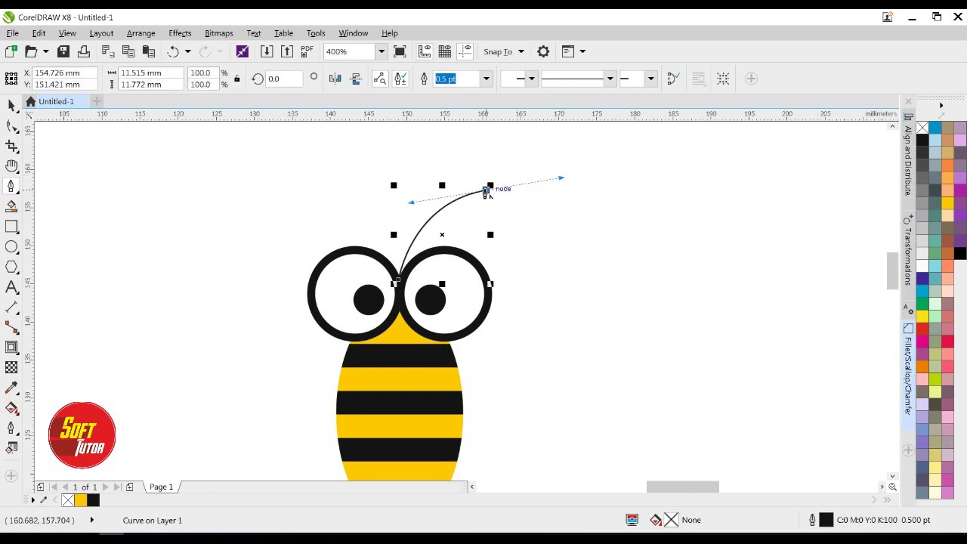
pyautogui.press('space')
# - Scale the antenna curve down to 88.2% and position its base where the two eye rings meet
pyautogui.scroll(2, 488, 189)
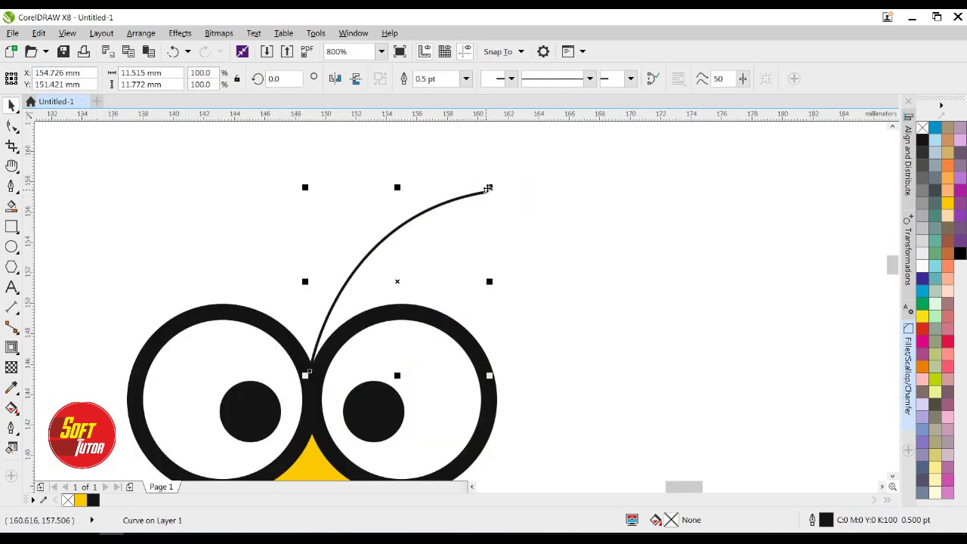
pyautogui.moveTo(491, 185); pyautogui.dragTo(477, 200)
pyautogui.moveTo(410, 223); pyautogui.dragTo(401, 231)
pyautogui.moveTo(464, 209); pyautogui.dragTo(481, 197)
# - Set the antenna curve's outline width to 2 pt
pyautogui.click(466, 79)
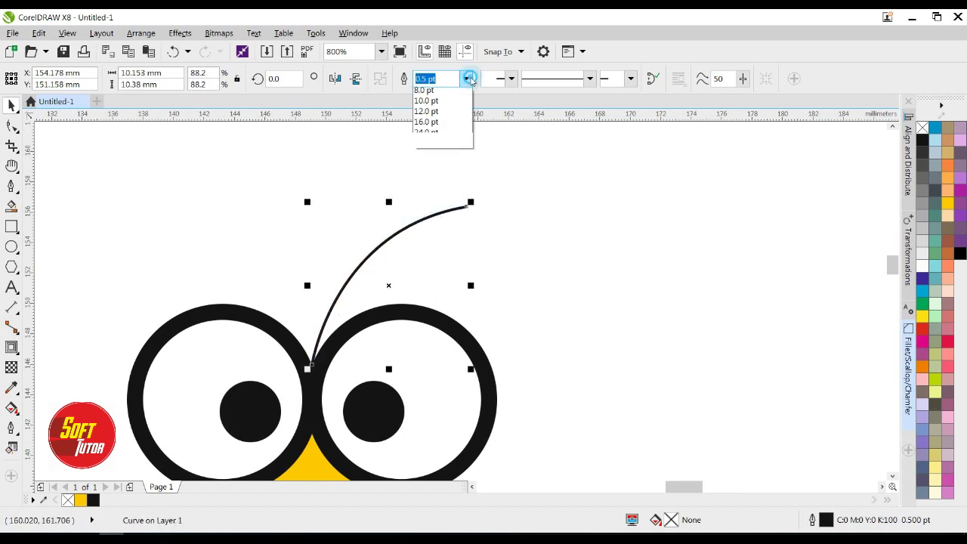
pyautogui.click(443, 166)
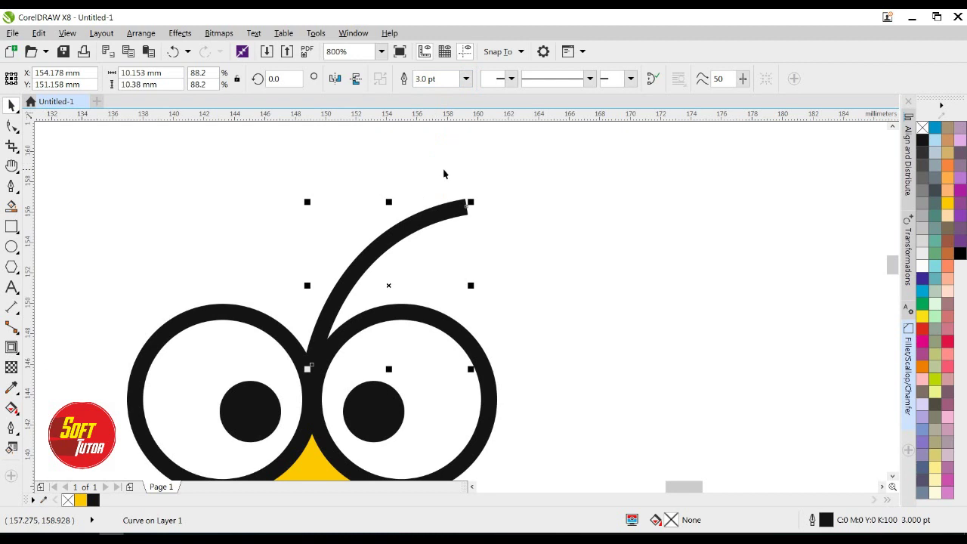
pyautogui.doubleClick(442, 79)
pyautogui.write('2')
pyautogui.press('Return')
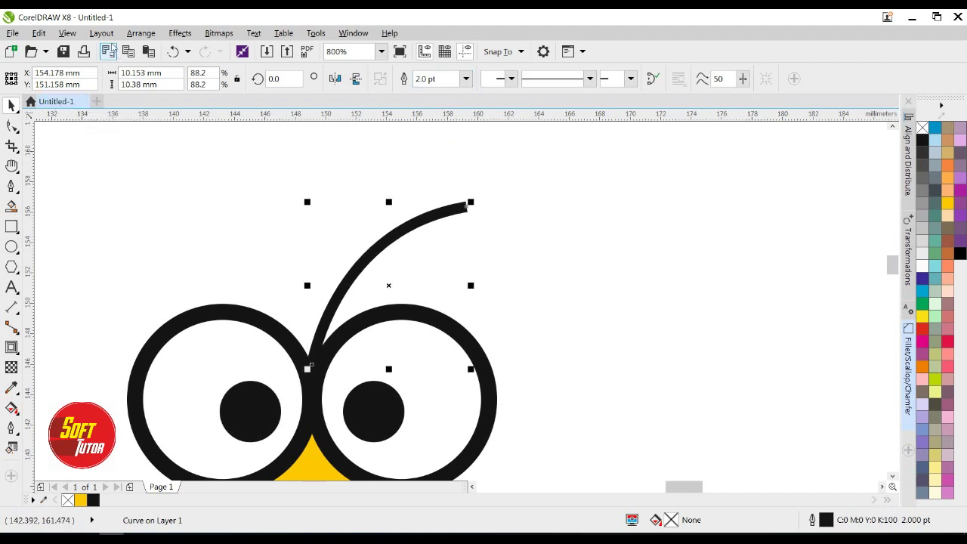
# - Convert the antenna curve's outline to an object and select the resulting shape
pyautogui.click(141, 33)
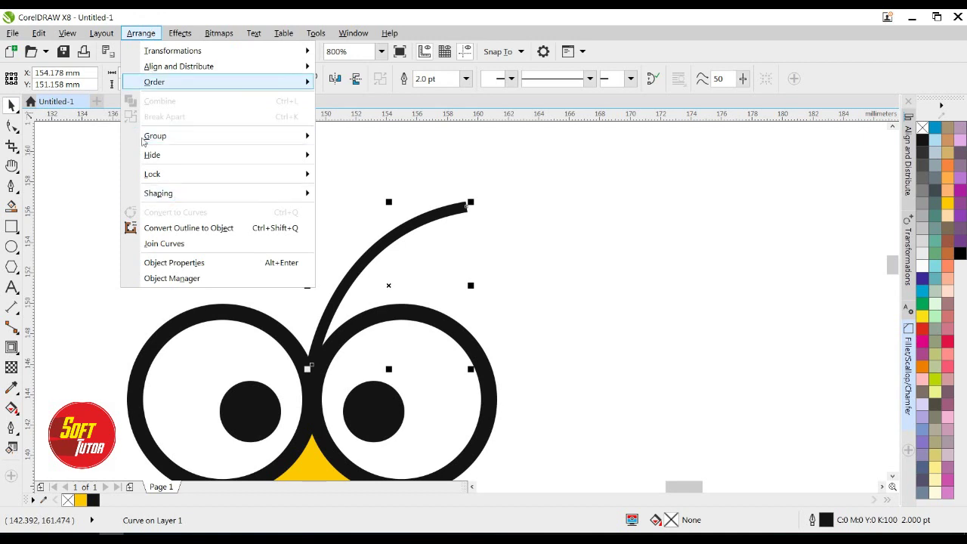
pyautogui.click(160, 222)
pyautogui.click(561, 205)
pyautogui.click(437, 221)
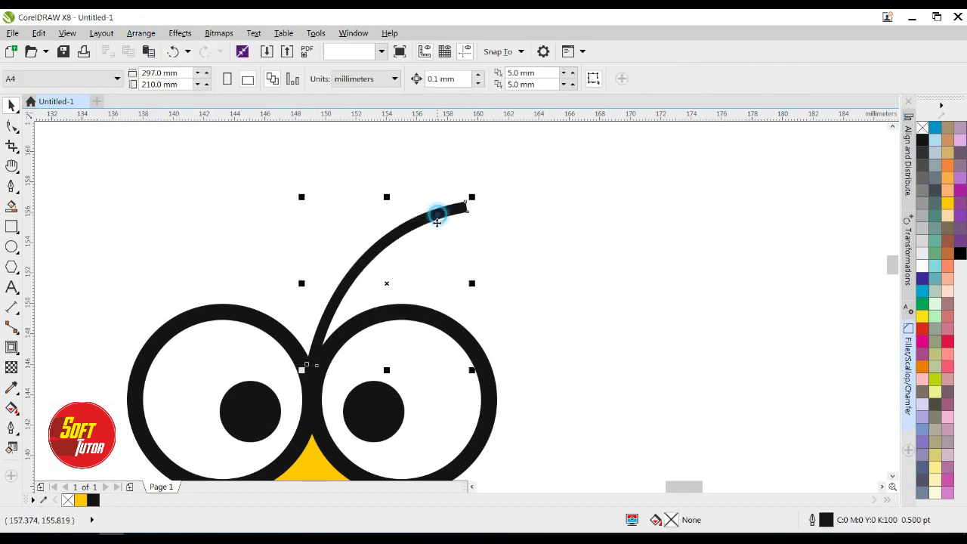
# - Draw a circle about 2.1 mm in diameter on the antenna's upper tip and fill it black
pyautogui.scroll(-1, 437, 221)
pyautogui.scroll(1, 432, 216)
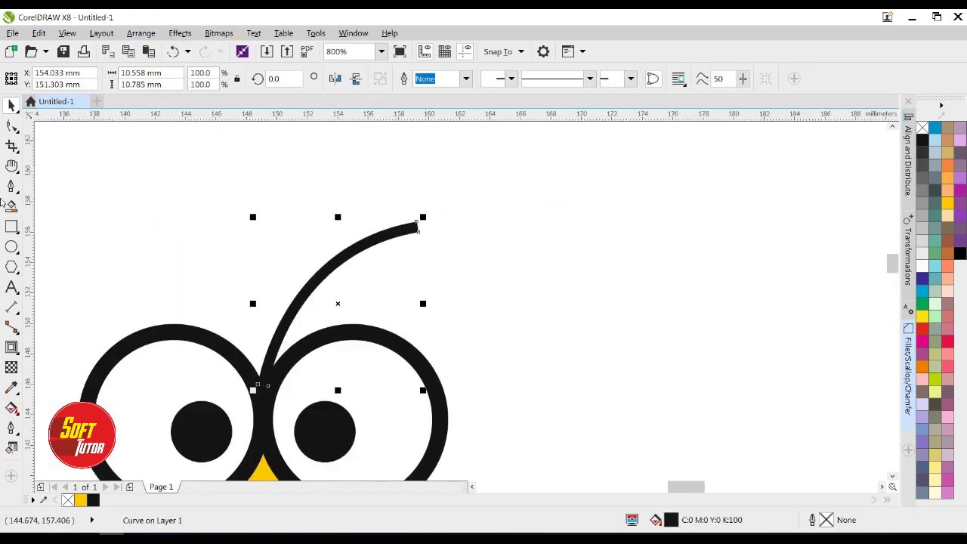
pyautogui.click(11, 246)
pyautogui.moveTo(454, 211)
pyautogui.mouseDown()
pyautogui.moveTo(486, 243)
pyautogui.moveTo(444, 220)
pyautogui.moveTo(430, 225)
pyautogui.mouseUp()
pyautogui.press('space')
pyautogui.click(922, 140)
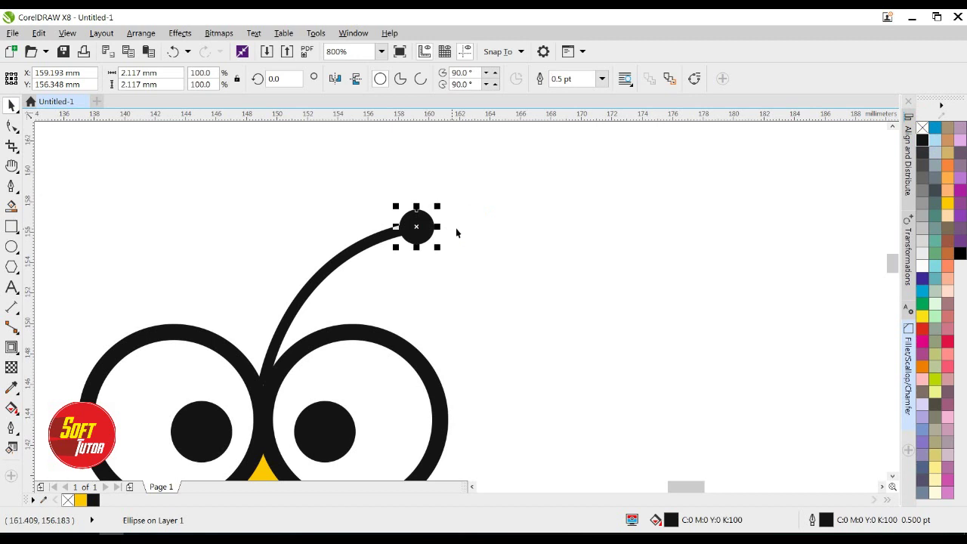
# - Select the tip circle and the antenna stem and weld them into one shape
pyautogui.keyDown('shift'); pyautogui.click(385, 235); pyautogui.keyUp('shift')
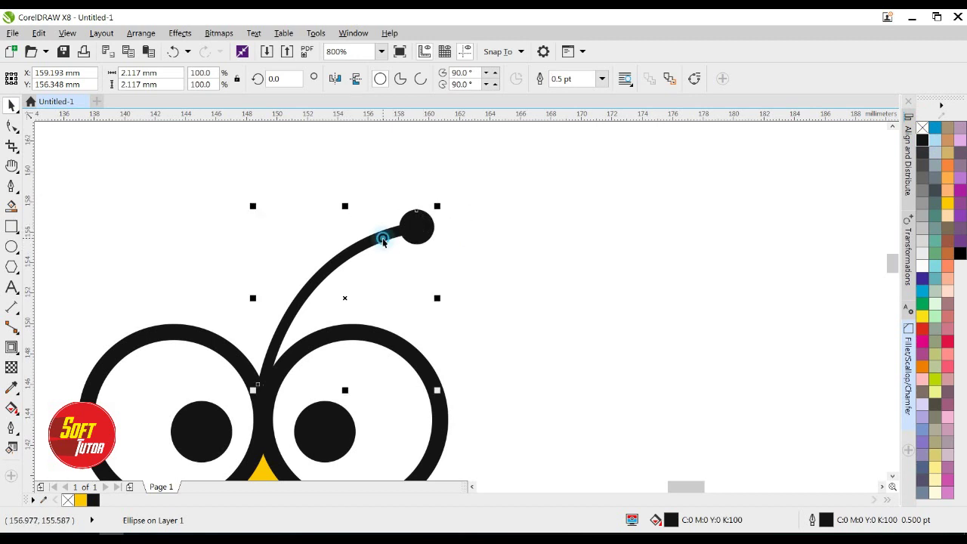
pyautogui.click(490, 142)
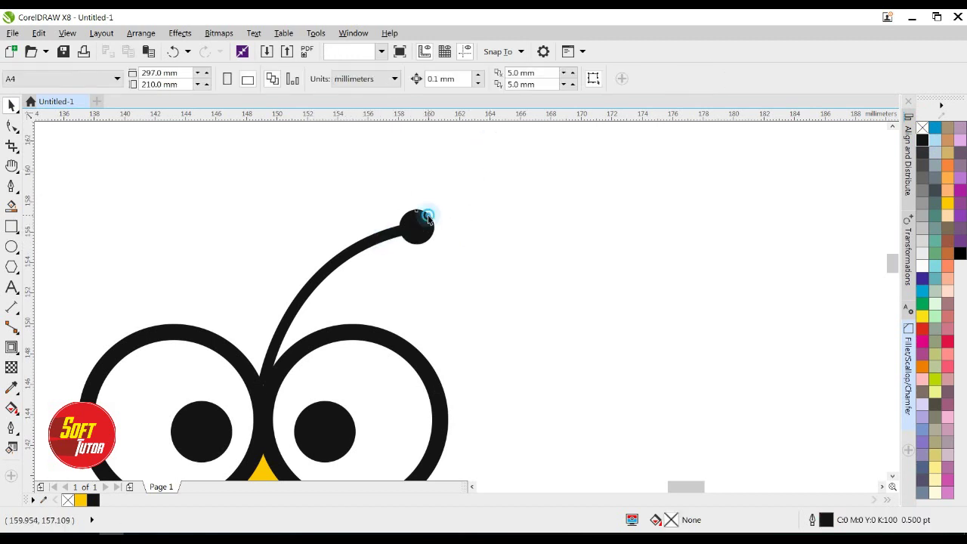
pyautogui.click(406, 235)
pyautogui.keyDown('shift'); pyautogui.click(377, 243); pyautogui.keyUp('shift')
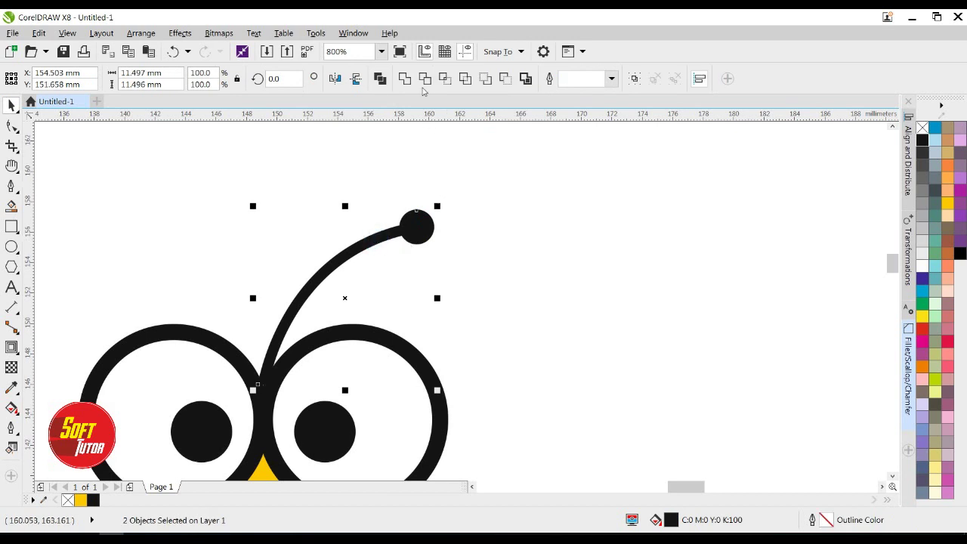
pyautogui.click(404, 79)
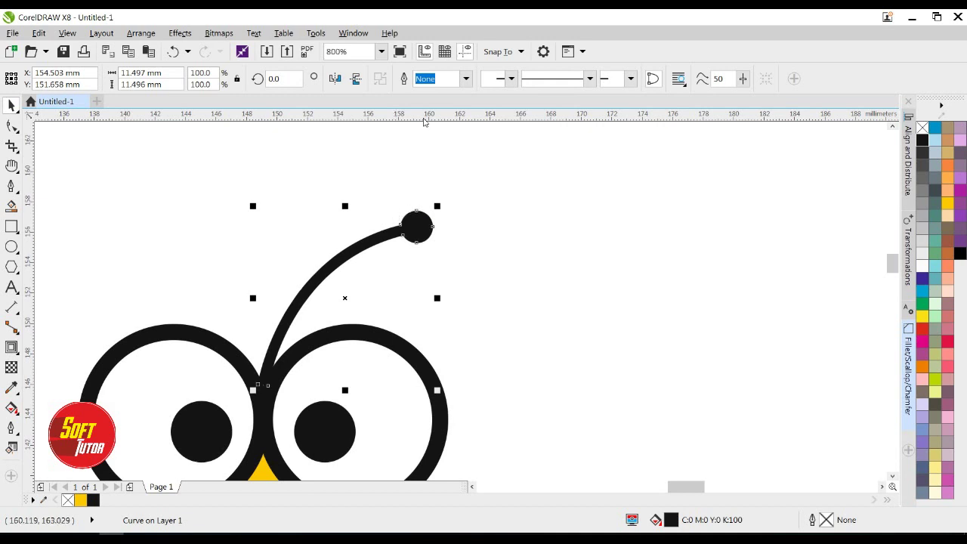
# - Make a horizontally mirrored copy of the antenna and move it left so both bases meet between the eyes
pyautogui.click(335, 78)
pyautogui.press('Left')
pyautogui.press('Left')
pyautogui.press('Left')
pyautogui.press('Left')
pyautogui.press('Left')
pyautogui.press('Left')
pyautogui.press('Left')
pyautogui.press('Left')
pyautogui.press('Left')
pyautogui.press('Left')
pyautogui.press('Left')
pyautogui.press('Left')
pyautogui.press('Left')
pyautogui.press('Left')
pyautogui.press('Left')
pyautogui.press('Left')
pyautogui.press('Left')
pyautogui.press('Left')
pyautogui.press('Left')
pyautogui.press('Left')
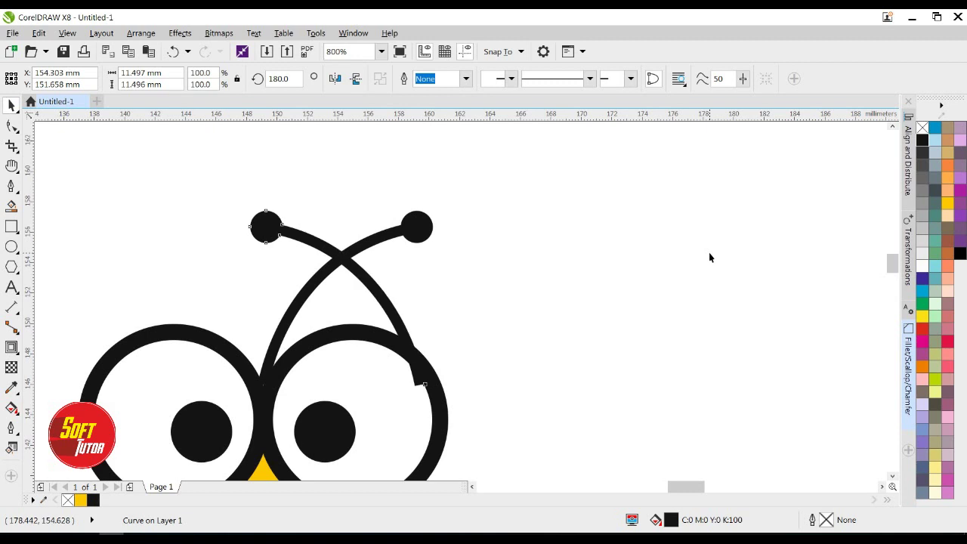
pyautogui.press('Left')
pyautogui.press('Left')
pyautogui.press('Left')
pyautogui.press('Left')
pyautogui.press('Left')
pyautogui.press('Left')
pyautogui.press('Left')
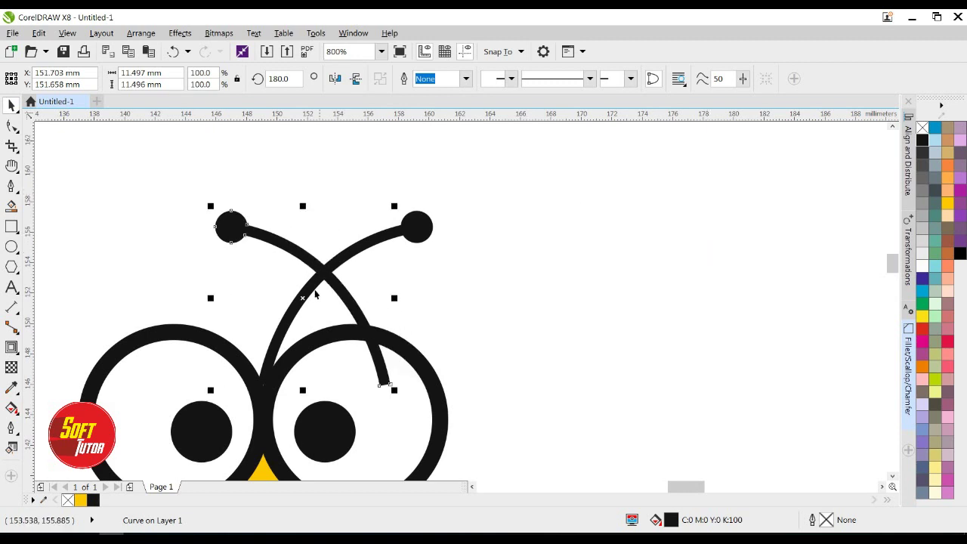
pyautogui.moveTo(303, 296); pyautogui.dragTo(179, 302)
pyautogui.scroll(-1, 420, 256)
pyautogui.click(570, 236)
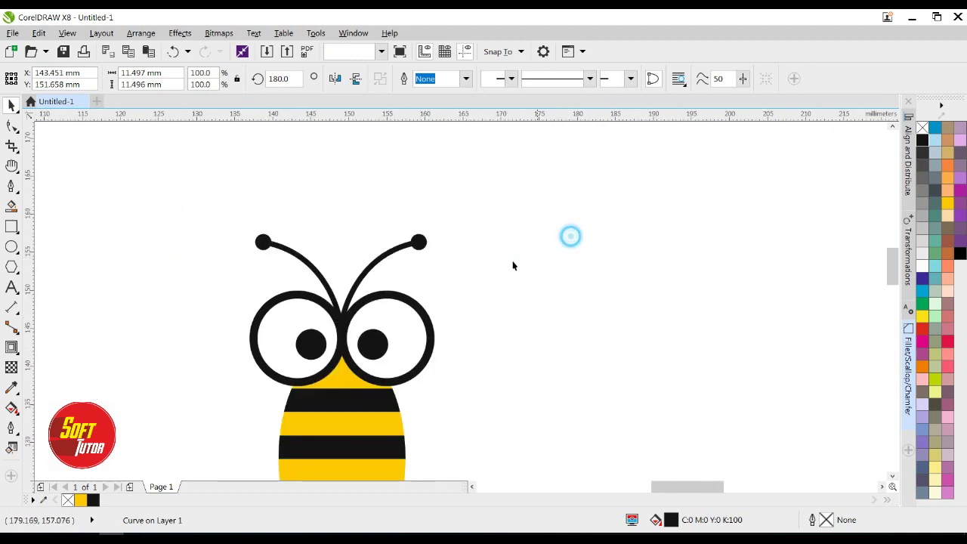
# - Group the two antennae and center them horizontally on the eyes
pyautogui.moveTo(504, 195); pyautogui.dragTo(195, 328)
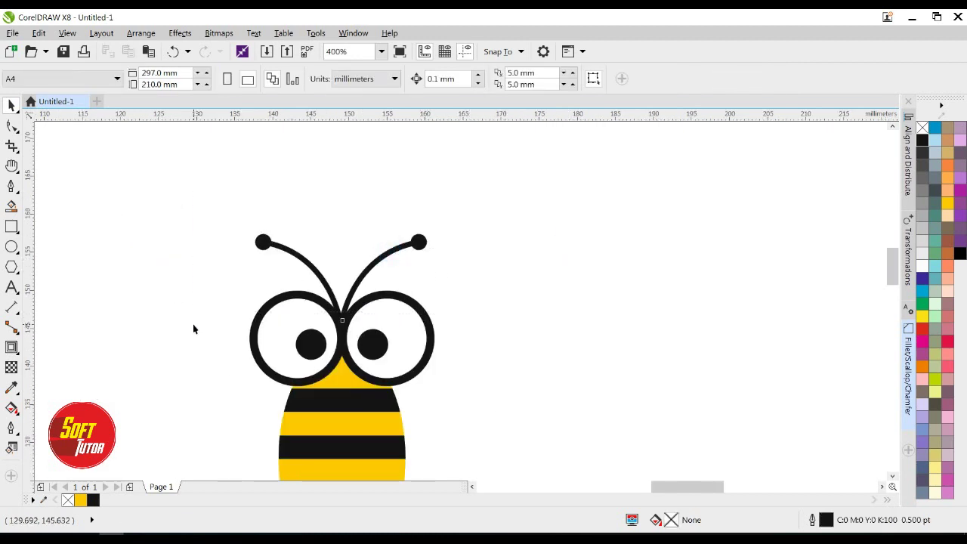
pyautogui.hotkey('ctrl', 'g')
pyautogui.keyDown('shift'); pyautogui.click(367, 298); pyautogui.keyUp('shift')
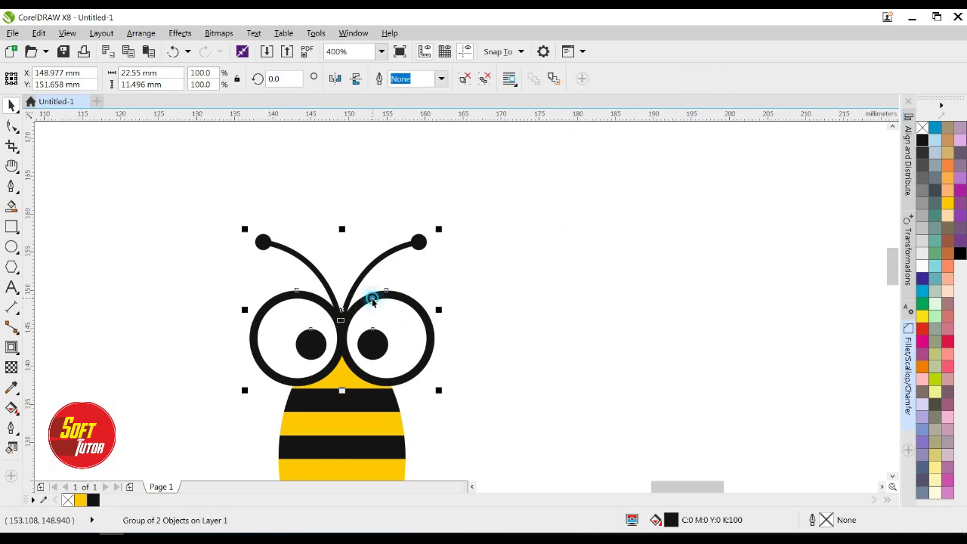
pyautogui.press('c')
pyautogui.click(475, 278)
# - Group the antennae with the eyes and select them together with the striped body to check their alignment
pyautogui.scroll(-1, 391, 244)
pyautogui.moveTo(491, 201); pyautogui.dragTo(253, 322)
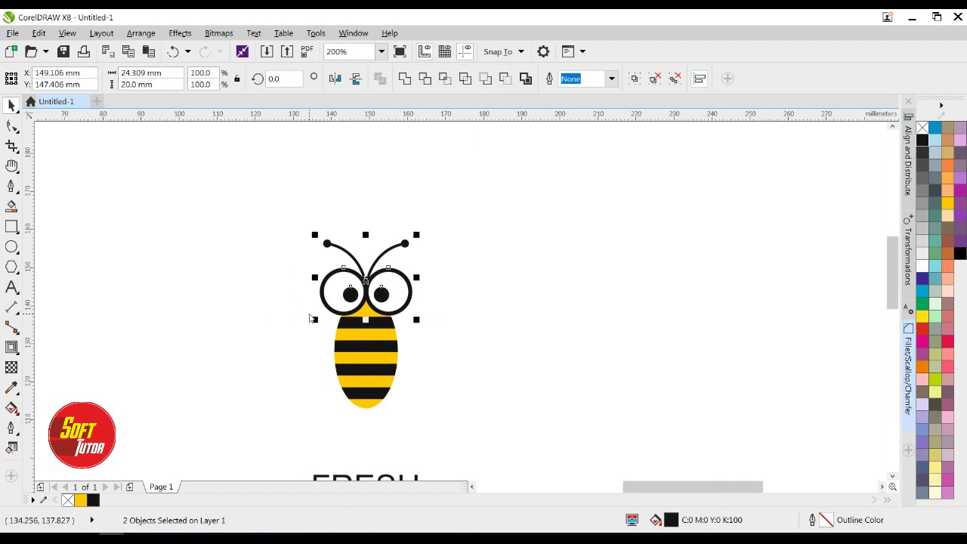
pyautogui.hotkey('ctrl', 'g')
pyautogui.keyDown('shift'); pyautogui.click(370, 339); pyautogui.keyUp('shift')
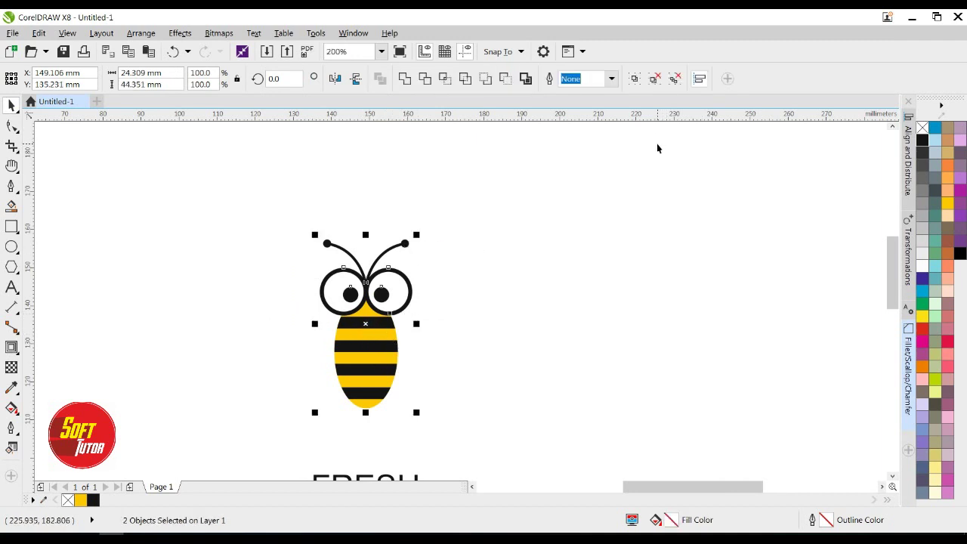
pyautogui.click(469, 225)
pyautogui.moveTo(227, 207); pyautogui.dragTo(476, 419)
pyautogui.click(548, 346)
# - Draw a closed downward-pointing triangle with the Pen tool at the body's lower end as a stinger, about 4.1 by 2.3 mm
pyautogui.scroll(2, 385, 408)
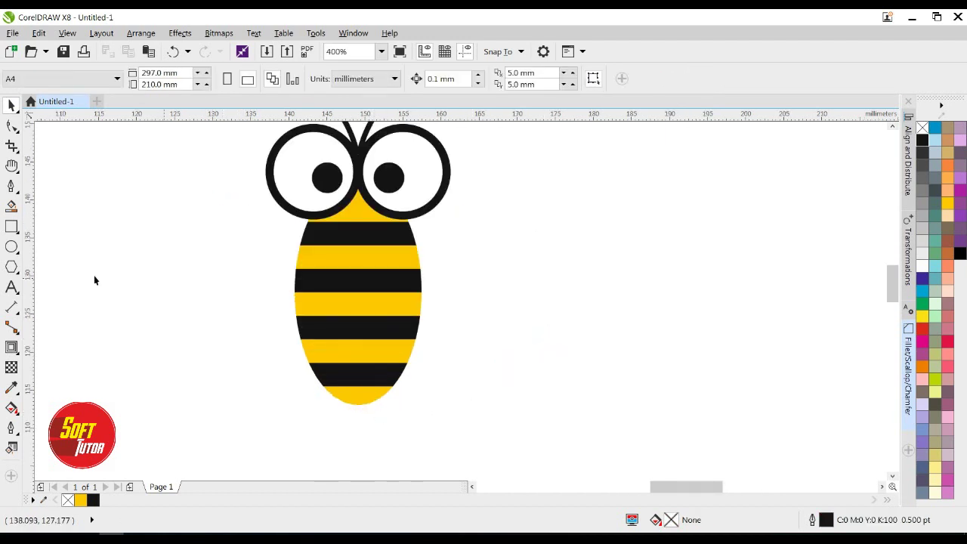
pyautogui.click(12, 187)
pyautogui.scroll(2, 362, 412)
pyautogui.click(320, 393)
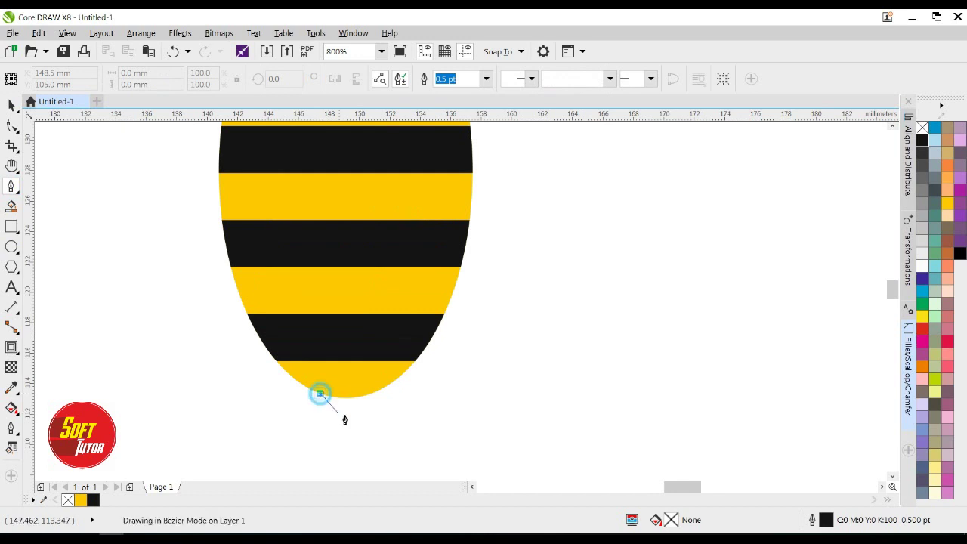
pyautogui.click(350, 424)
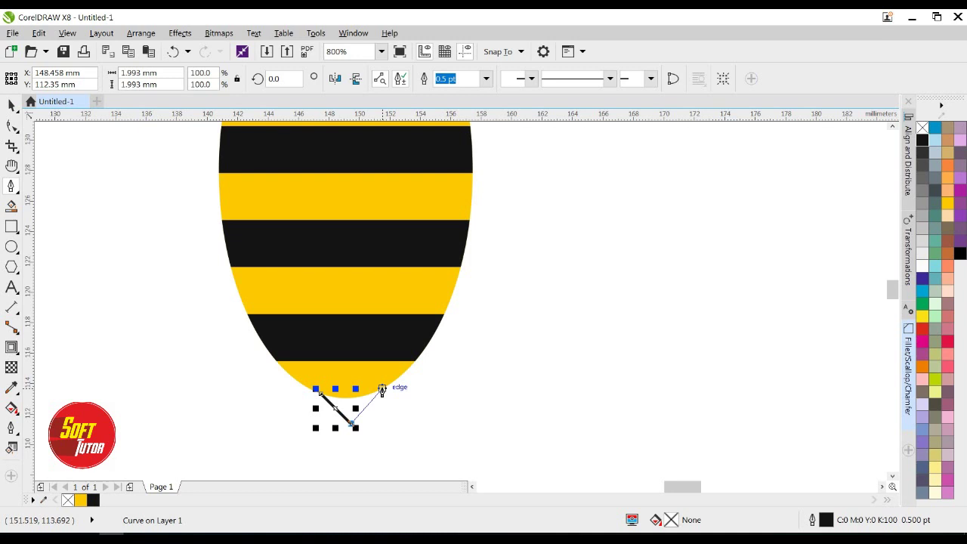
pyautogui.click(382, 387)
pyautogui.click(320, 393)
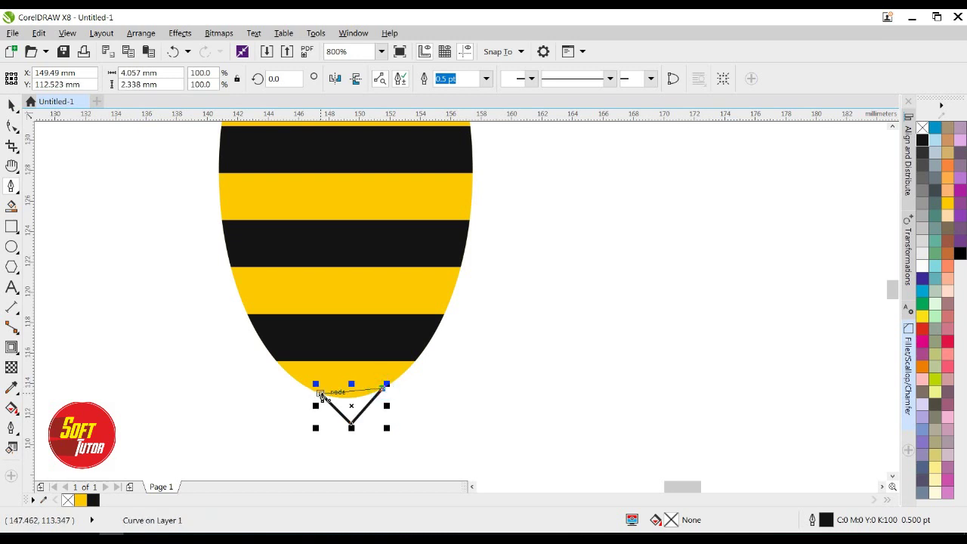
# - Fill the stinger triangle with black
pyautogui.click(10, 107)
pyautogui.scroll(2, 347, 400)
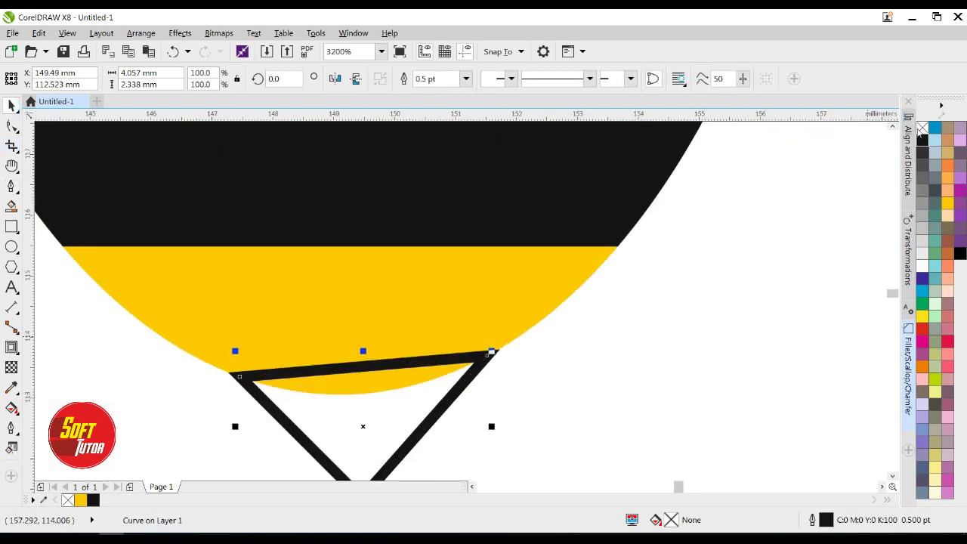
pyautogui.click(923, 142)
pyautogui.scroll(-1, 448, 341)
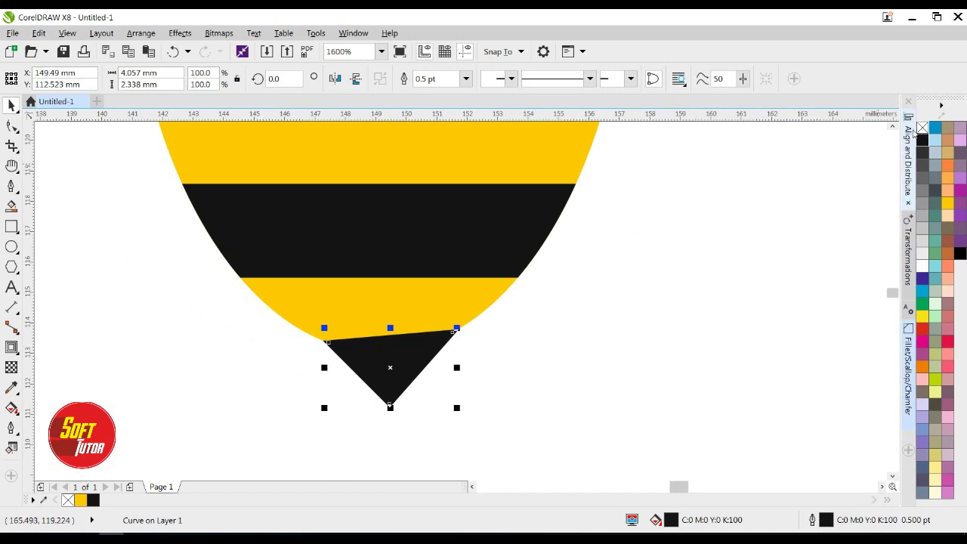
# - Remove the stinger's outline, place it behind the yellow body and shift it slightly up and left
pyautogui.click(606, 287)
pyautogui.click(382, 371)
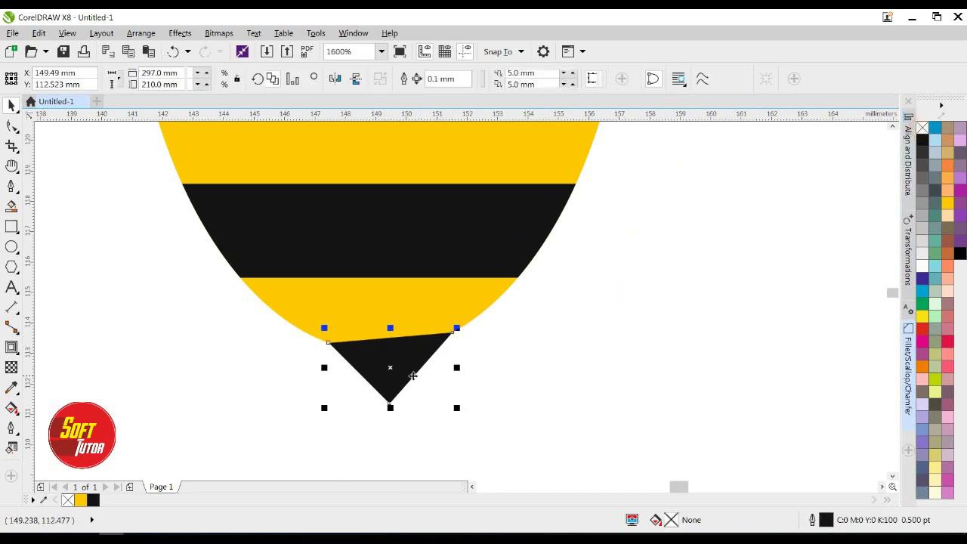
pyautogui.click(566, 362)
pyautogui.moveTo(378, 369); pyautogui.dragTo(375, 368)
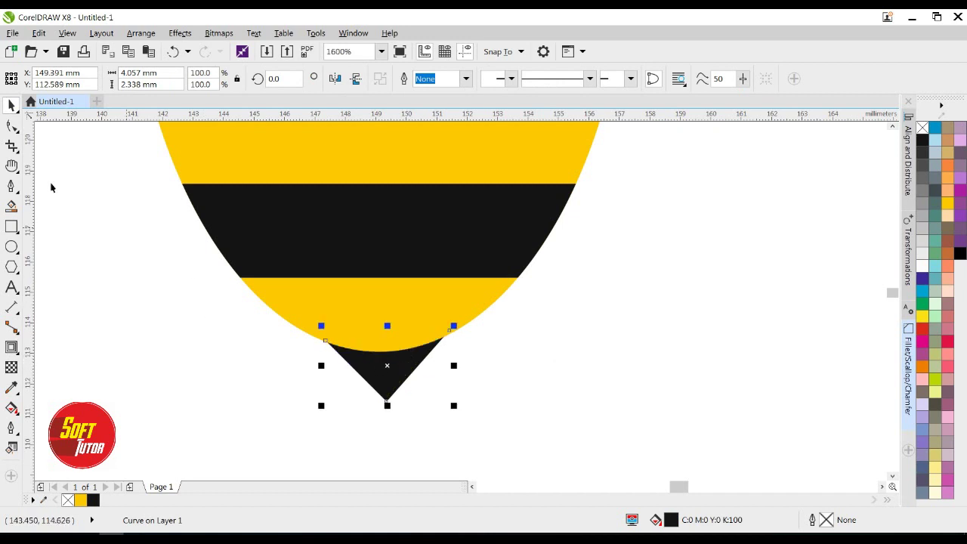
# - Move the stinger's upper-right node onto the edge of the yellow body with the Shape tool
pyautogui.click(11, 126)
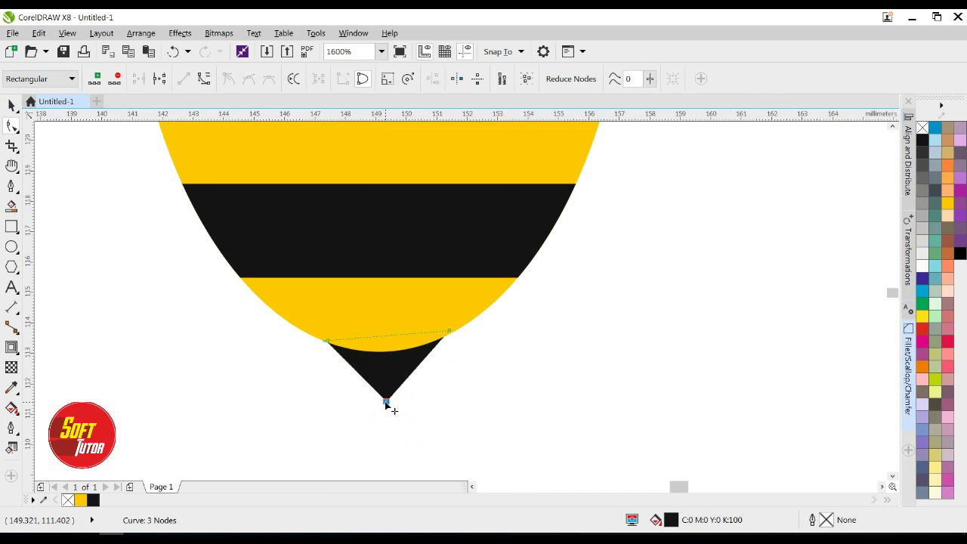
pyautogui.moveTo(453, 332); pyautogui.dragTo(444, 337)
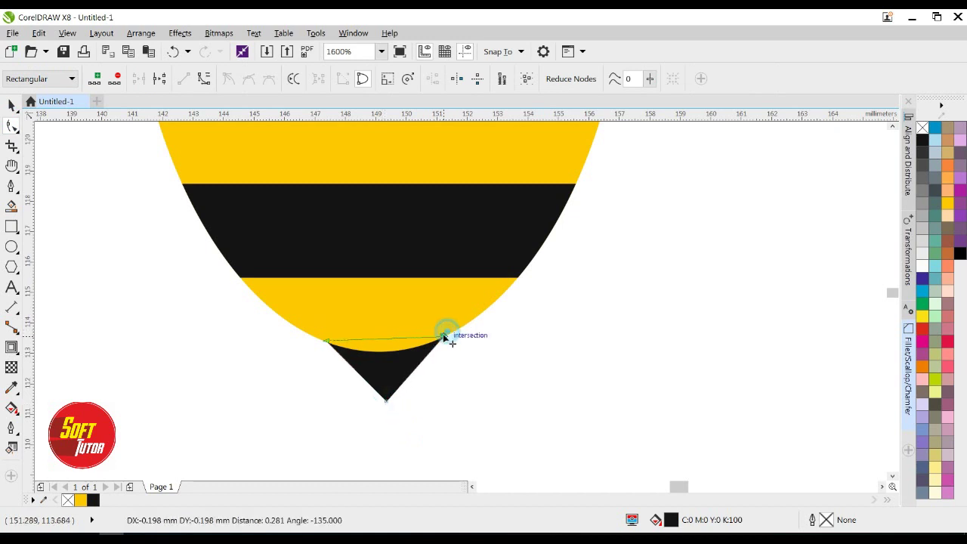
pyautogui.press('space')
pyautogui.click(503, 341)
# - Trim the black stinger with the yellow body so its top edge follows the body's curved lower end
pyautogui.click(431, 310)
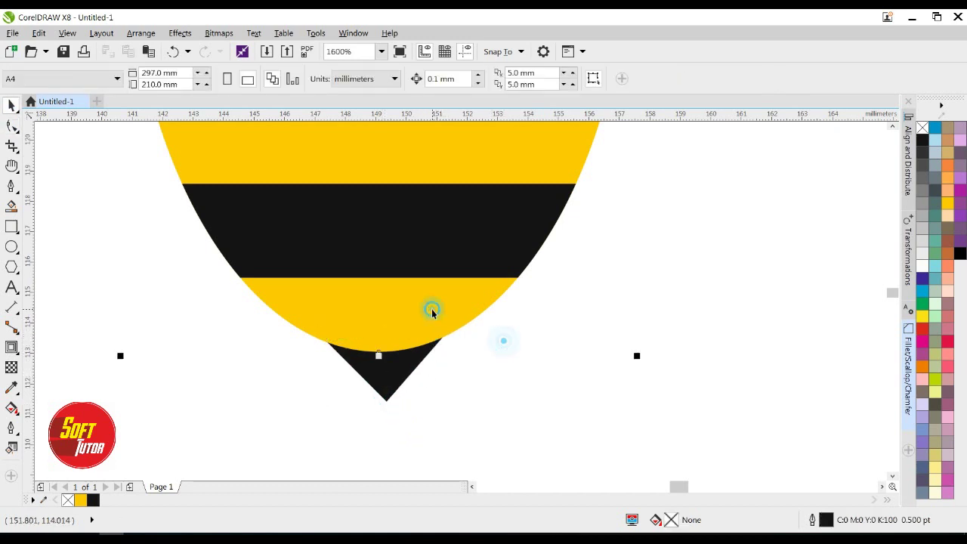
pyautogui.click(610, 310)
pyautogui.click(404, 320)
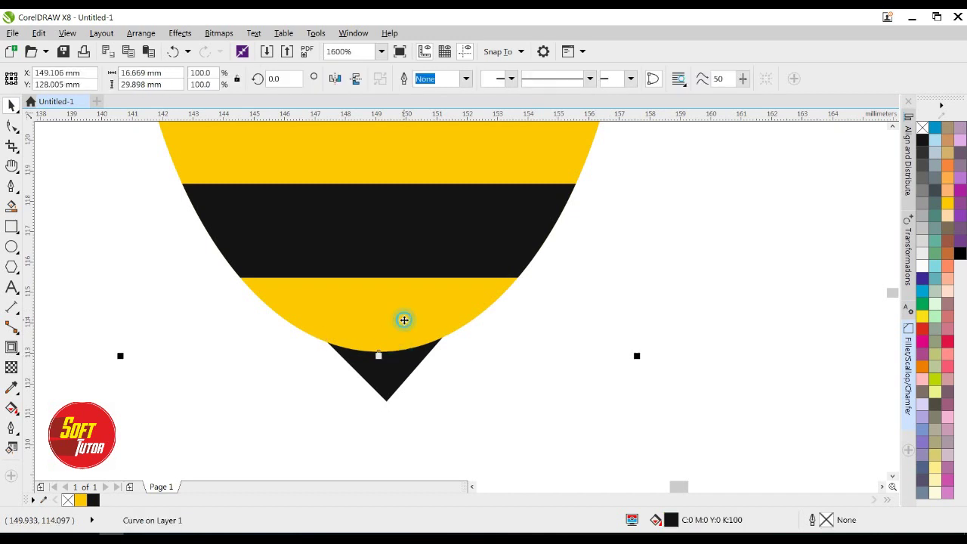
pyautogui.click(388, 365)
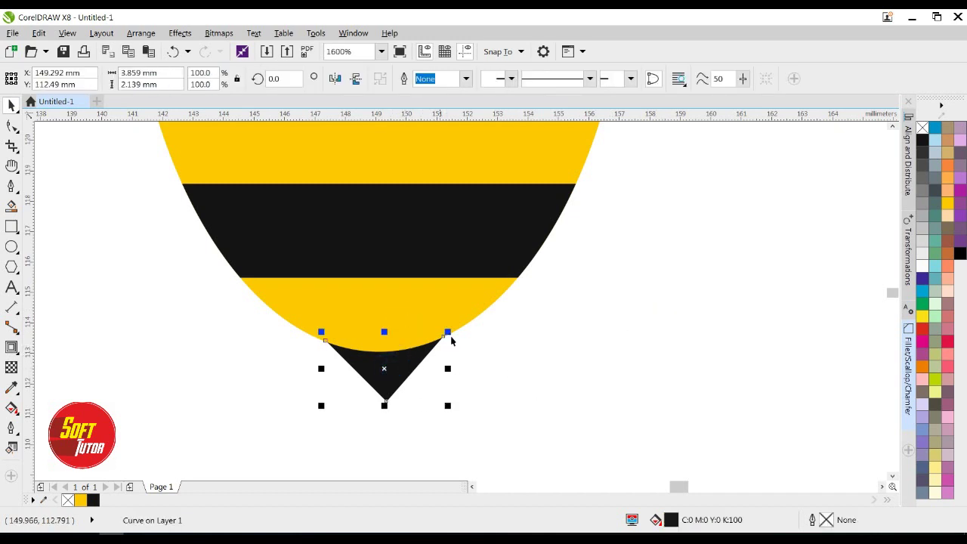
pyautogui.click(546, 330)
pyautogui.click(392, 323)
pyautogui.keyDown('shift'); pyautogui.click(389, 378); pyautogui.keyUp('shift')
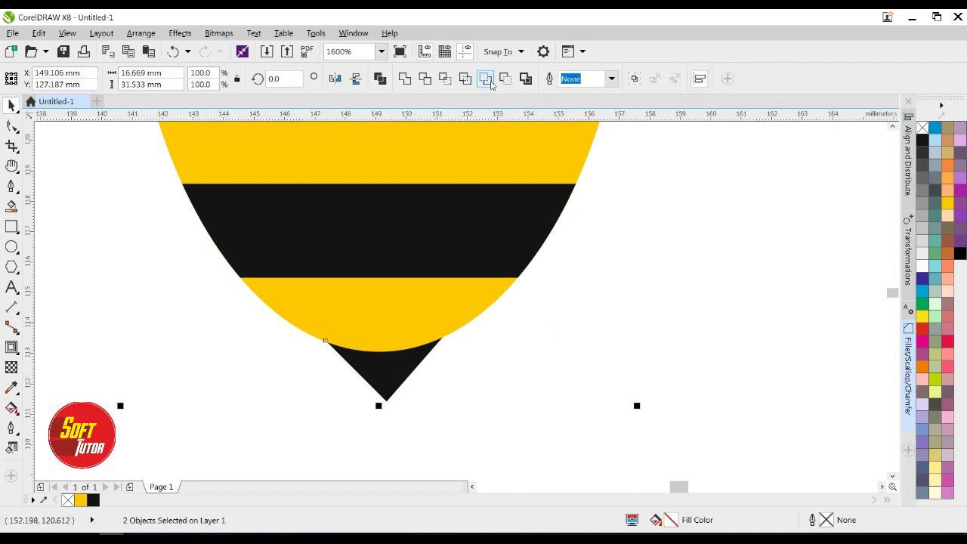
pyautogui.click(427, 79)
pyautogui.click(594, 369)
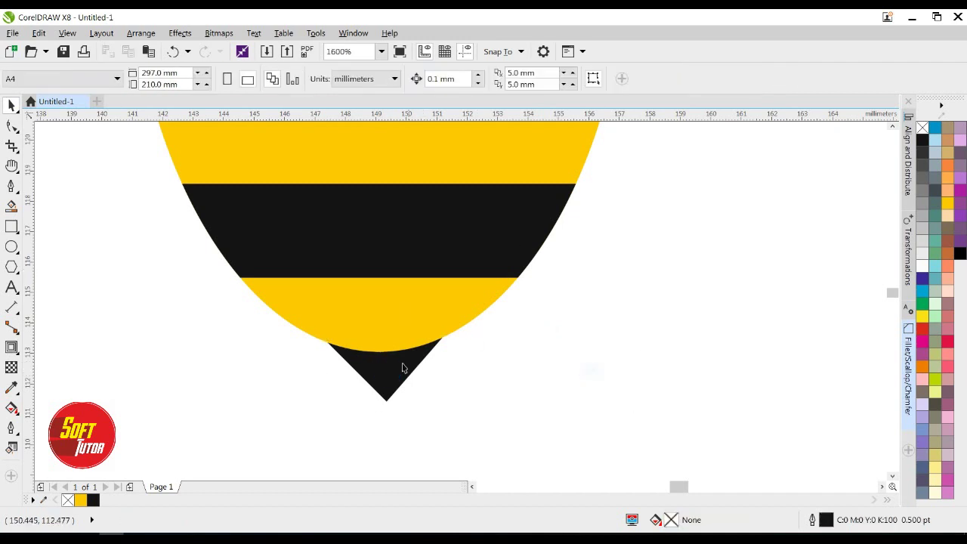
# - Nudge the trimmed stinger slightly down to leave a thin gap below the yellow body
pyautogui.click(395, 363)
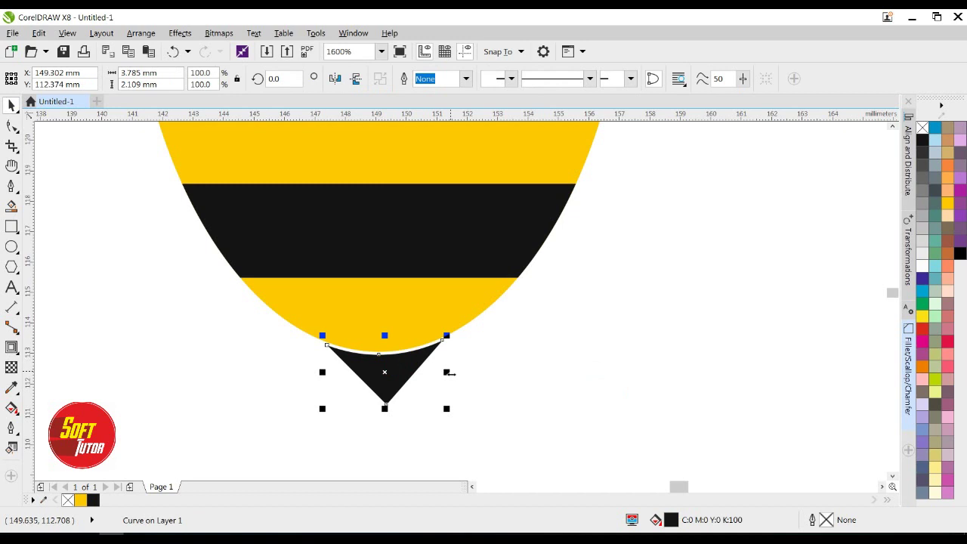
pyautogui.scroll(-2, 434, 368)
pyautogui.click(451, 350)
# - Group all the parts of the bee, including eyes, antennae, stripes and stinger
pyautogui.scroll(-1, 458, 339)
pyautogui.moveTo(536, 188); pyautogui.dragTo(235, 402)
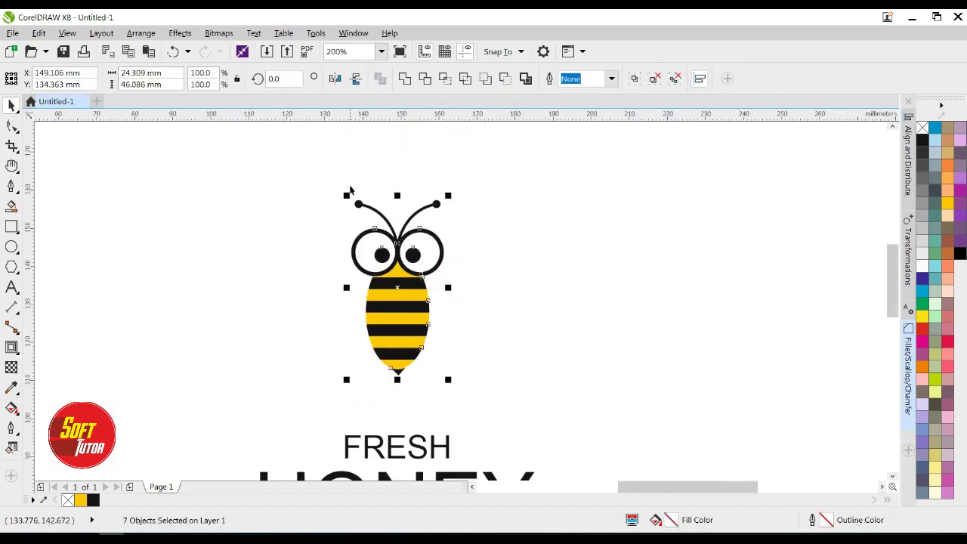
pyautogui.click(405, 80)
pyautogui.hotkey('ctrl', 'z')
pyautogui.hotkey('ctrl', 'g')
pyautogui.click(552, 300)
# - Scale the bee group down proportionally to about 84% of its size
pyautogui.moveTo(509, 149); pyautogui.dragTo(281, 390)
pyautogui.moveTo(450, 194); pyautogui.dragTo(447, 228)
pyautogui.click(492, 218)
pyautogui.scroll(2, 514, 227)
pyautogui.click(534, 258)
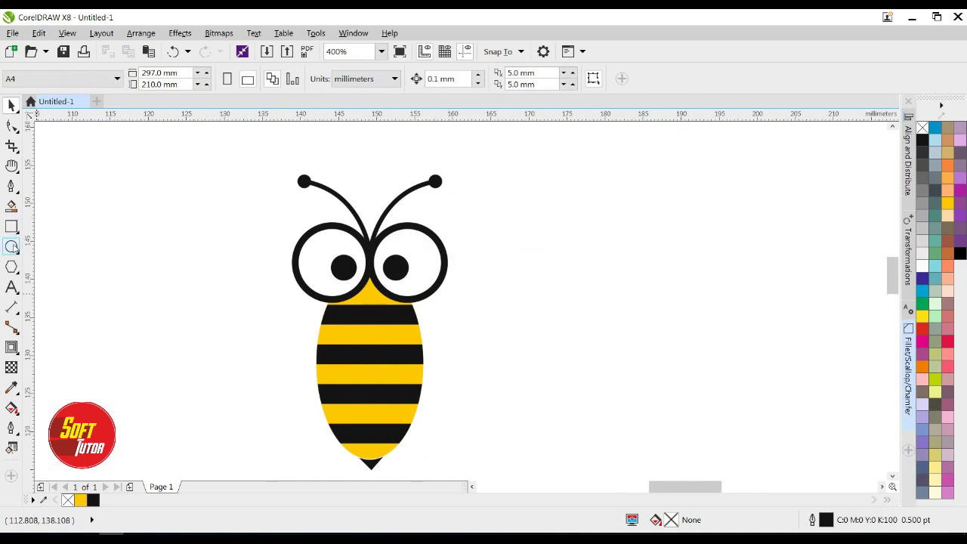
# - Draw a horizontal ellipse beside the bee as a wing and move it closer to the body's right side
pyautogui.moveTo(483, 303); pyautogui.dragTo(638, 370)
pyautogui.press('space')
pyautogui.click(602, 332)
pyautogui.moveTo(602, 332); pyautogui.dragTo(498, 337)
pyautogui.click(494, 335)
# - Rotate the wing ellipse about 17 degrees, overlap it with the body's right side and flatten it to about 8.8 mm high
pyautogui.moveTo(551, 300); pyautogui.dragTo(537, 274)
pyautogui.moveTo(500, 332); pyautogui.dragTo(472, 338)
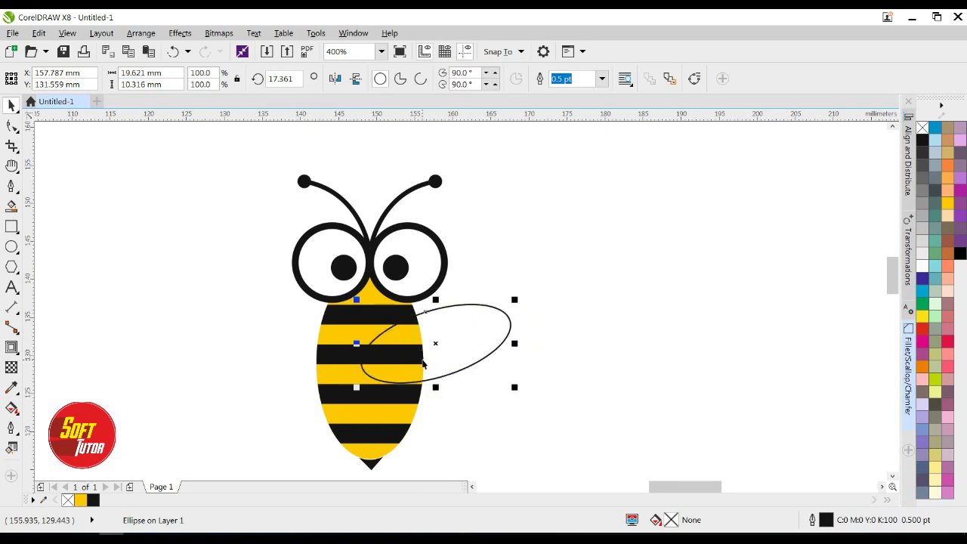
pyautogui.moveTo(435, 386); pyautogui.dragTo(435, 374)
# - Duplicate the wing ellipse, mirror the copy vertically and place it across the first ellipse, slightly lower
pyautogui.hotkey('ctrl', 'd')
pyautogui.click(520, 280)
pyautogui.click(352, 83)
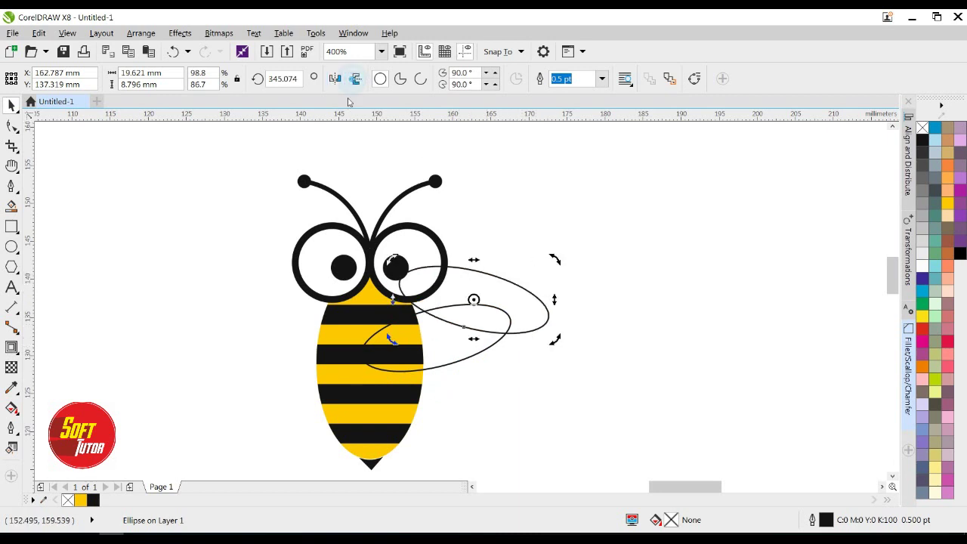
pyautogui.moveTo(498, 291); pyautogui.dragTo(458, 340)
pyautogui.press('e')
pyautogui.hotkey('ctrl', 'z')
pyautogui.click(582, 301)
pyautogui.click(466, 355)
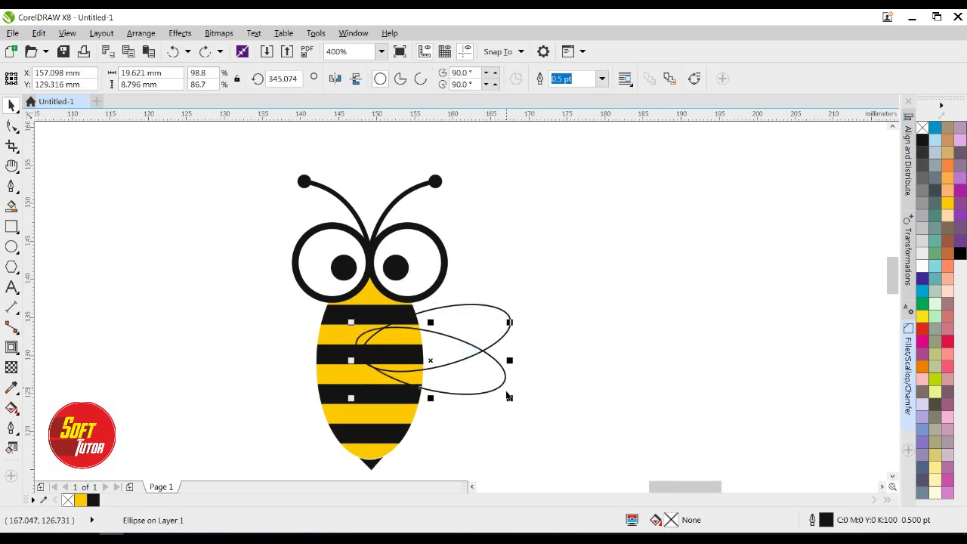
# - Shrink the lower wing ellipse to about 18 by 8.1 mm and move both ellipses clear of the bee's body
pyautogui.moveTo(509, 396); pyautogui.dragTo(497, 393)
pyautogui.click(548, 371)
pyautogui.click(460, 367)
pyautogui.keyDown('shift'); pyautogui.click(477, 332); pyautogui.keyUp('shift')
pyautogui.moveTo(461, 326); pyautogui.dragTo(562, 327)
pyautogui.click(671, 315)
# - Trim the upper wing ellipse with the lower one
pyautogui.scroll(1, 614, 355)
pyautogui.click(528, 388)
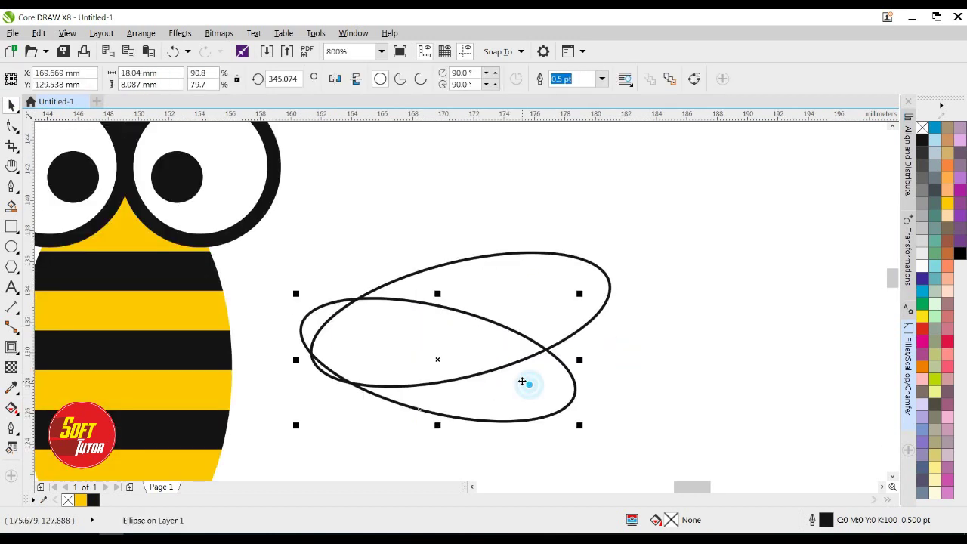
pyautogui.keyDown('shift'); pyautogui.click(540, 296); pyautogui.keyUp('shift')
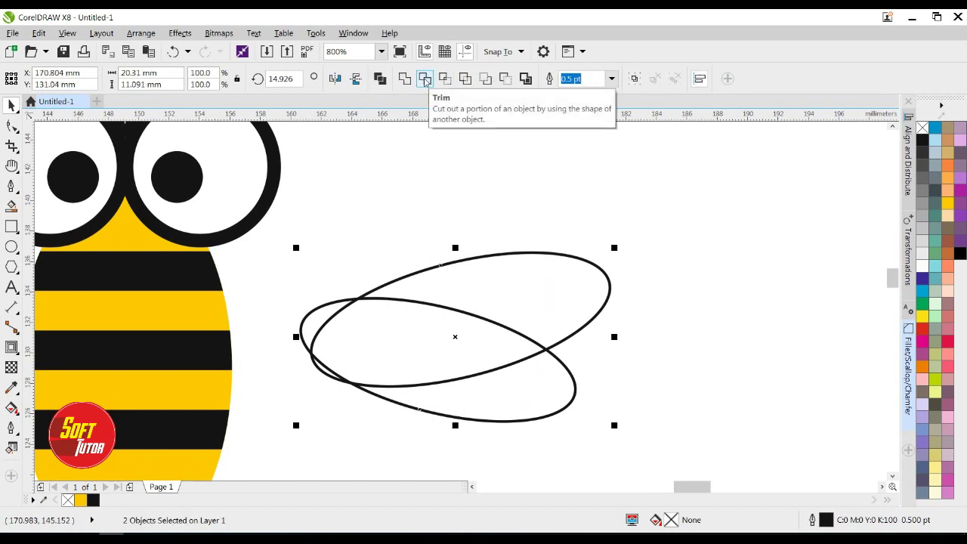
pyautogui.click(425, 80)
pyautogui.click(663, 212)
# - Break the trimmed upper wing curve apart and delete the small leftover sliver below the lower wing's inner end
pyautogui.click(524, 294)
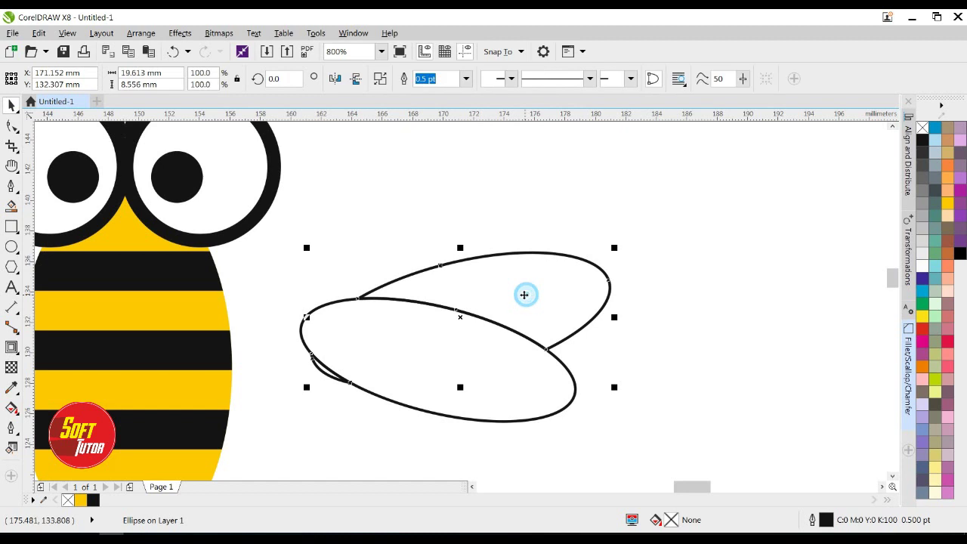
pyautogui.moveTo(518, 287); pyautogui.dragTo(536, 235)
pyautogui.hotkey('ctrl', 'z')
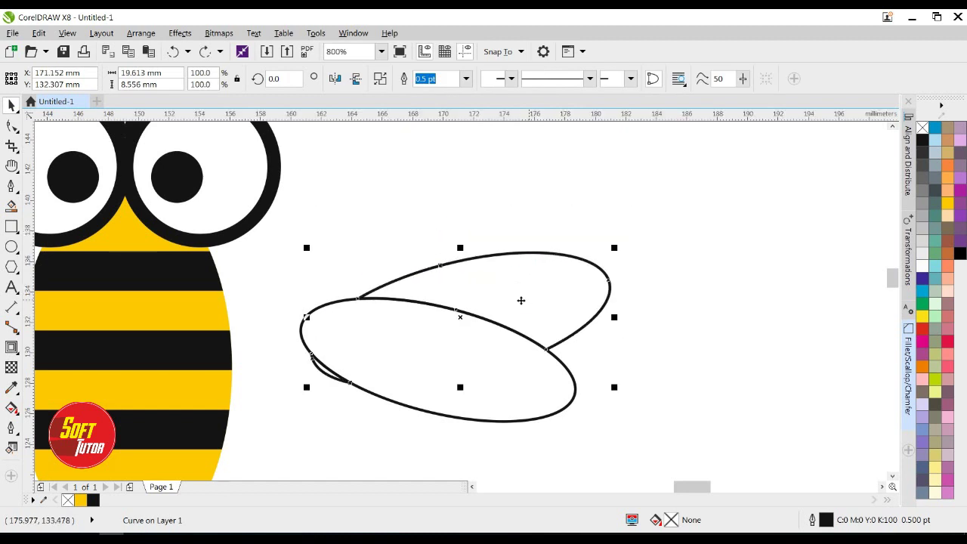
pyautogui.rightClick(520, 300)
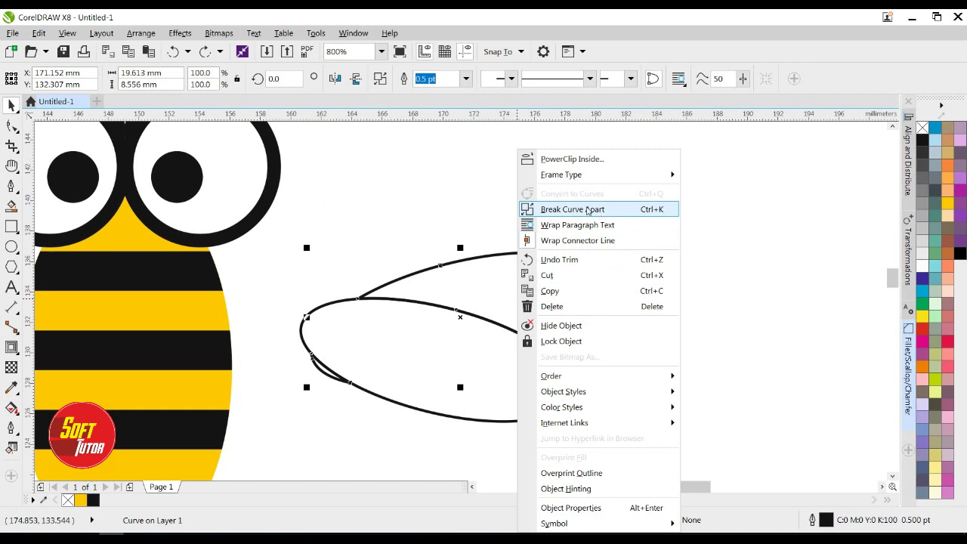
pyautogui.click(574, 210)
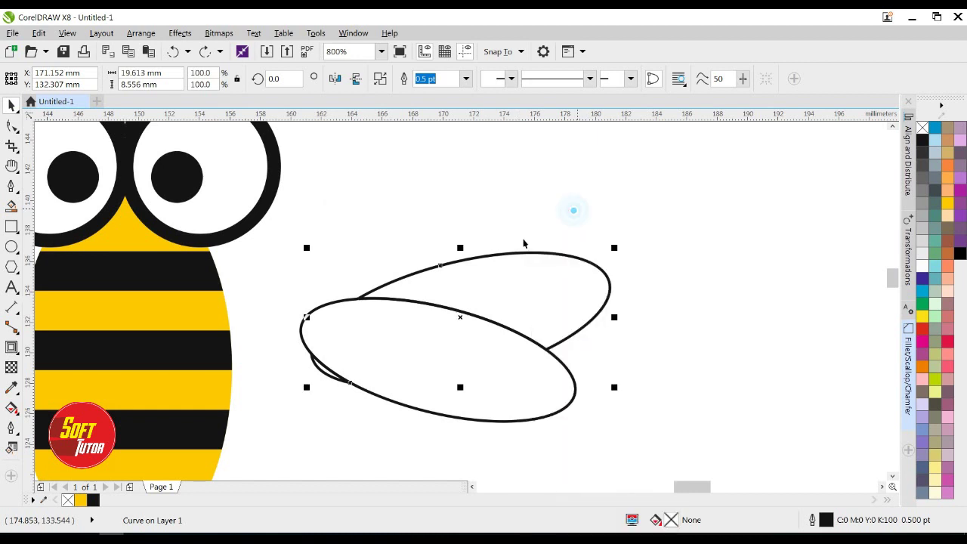
pyautogui.click(536, 313)
pyautogui.click(310, 357)
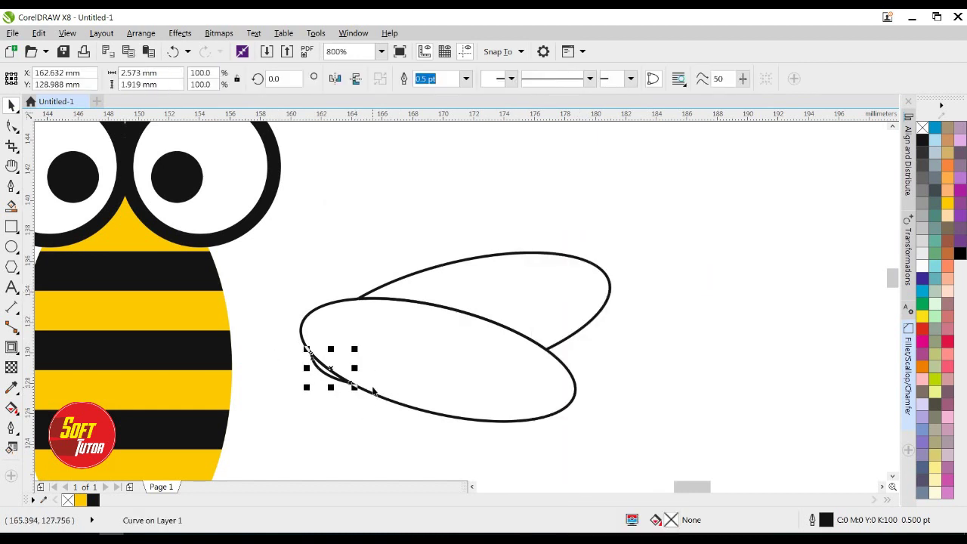
pyautogui.press('Delete')
# - Nudge the upper wing about 0.6 mm up and 0.2 mm right to open a narrow gap above the lower wing
pyautogui.click(538, 296)
pyautogui.press('Up')
pyautogui.press('Up')
pyautogui.press('Up')
pyautogui.press('Up')
pyautogui.press('Up')
pyautogui.press('Right')
pyautogui.press('Right')
pyautogui.press('Up')
pyautogui.press('Up')
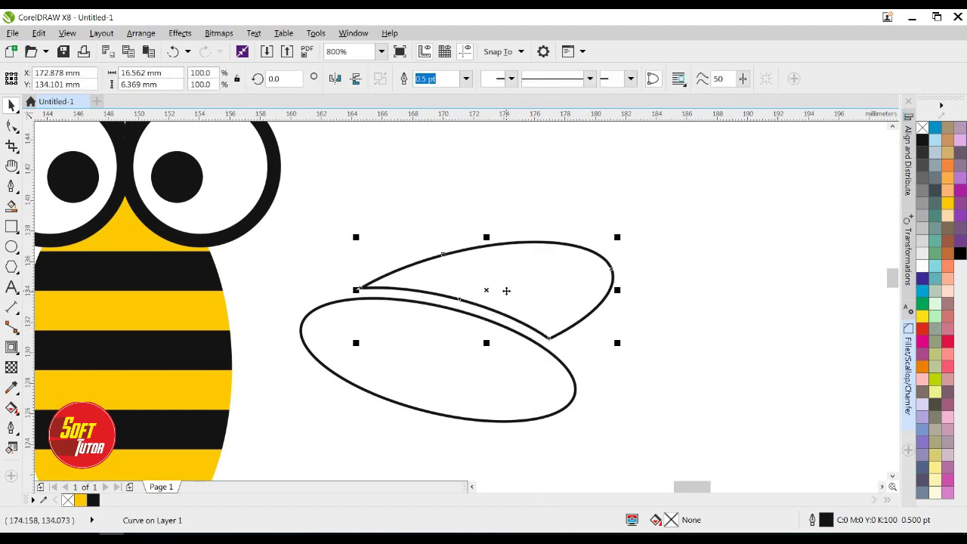
pyautogui.press('Down')
pyautogui.scroll(-1, 439, 292)
pyautogui.click(570, 244)
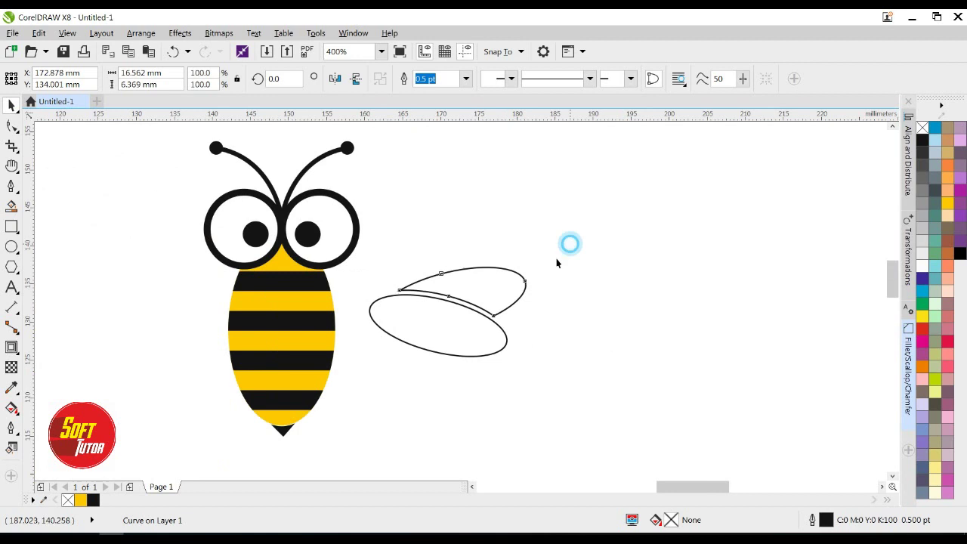
# - Fill both wing shapes with Deep Yellow and remove their outlines
pyautogui.scroll(1, 413, 324)
pyautogui.moveTo(723, 170); pyautogui.dragTo(293, 431)
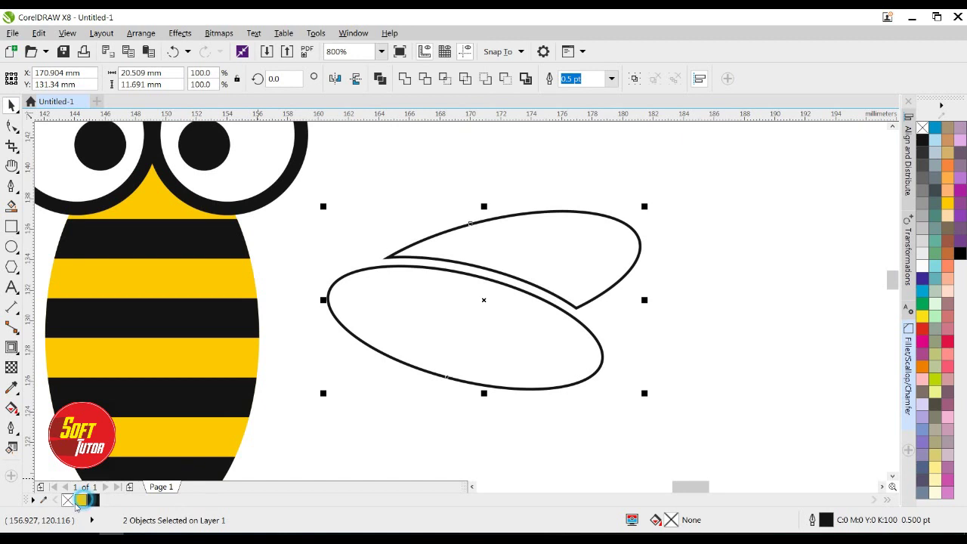
pyautogui.click(76, 503)
pyautogui.rightClick(922, 129)
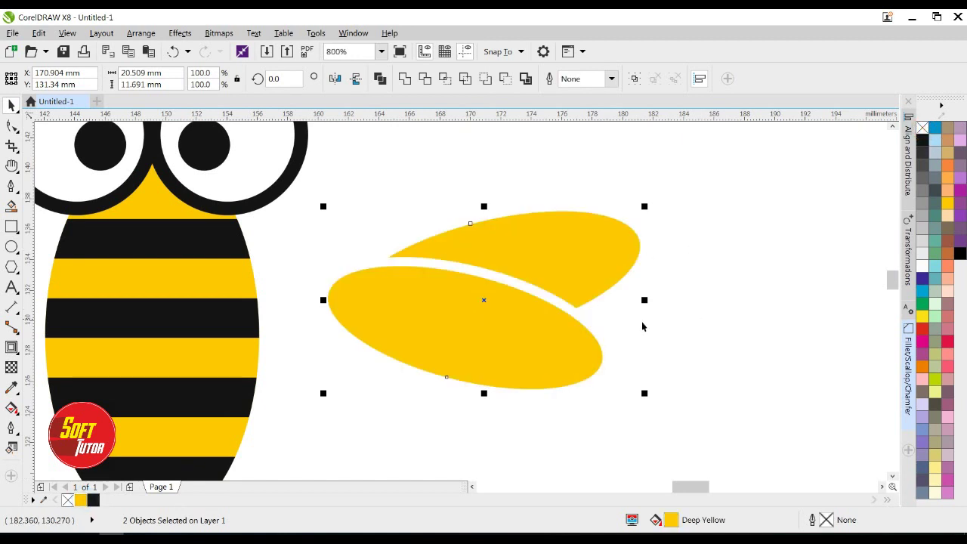
pyautogui.scroll(-1, 646, 306)
pyautogui.click(656, 298)
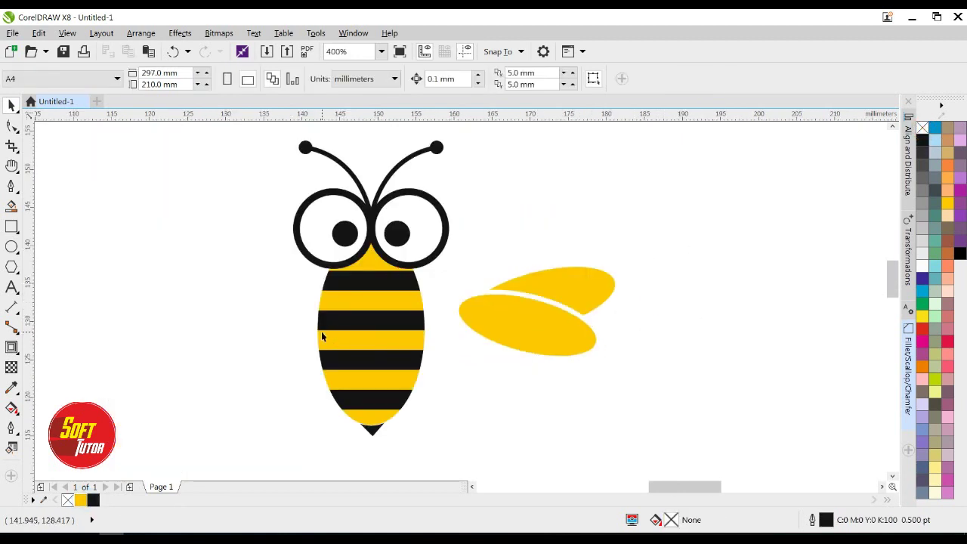
# - Select the yellow body curve inside the bee group and place a copy of it to the right of the bee
pyautogui.click(375, 312)
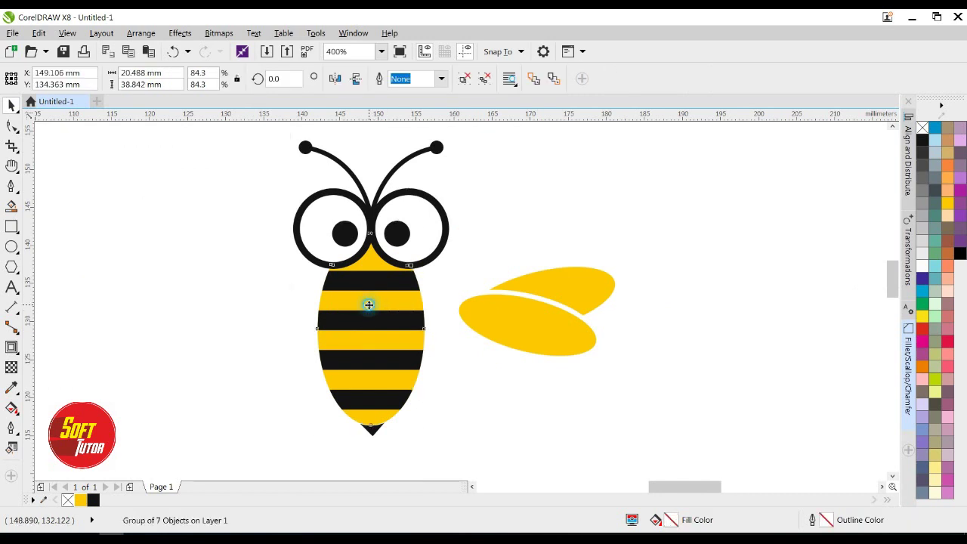
pyautogui.keyDown('ctrl'); pyautogui.click(377, 304); pyautogui.keyUp('ctrl')
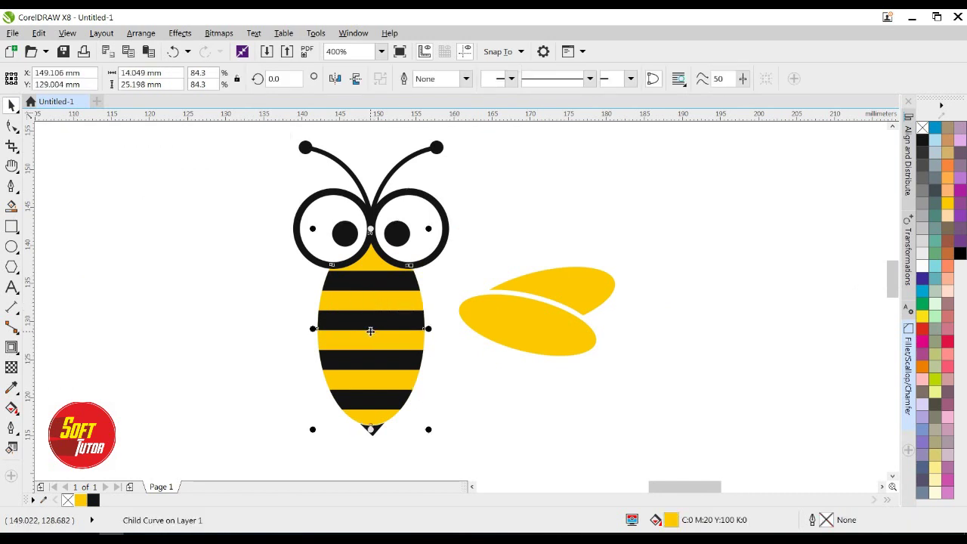
pyautogui.moveTo(371, 330); pyautogui.dragTo(528, 337)
pyautogui.moveTo(637, 338); pyautogui.dragTo(638, 338)
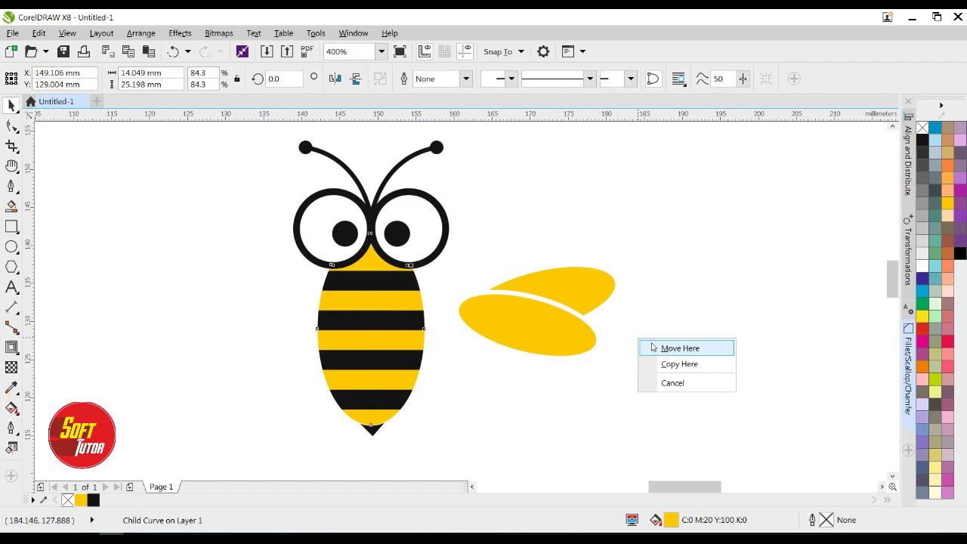
pyautogui.click(699, 312)
pyautogui.moveTo(370, 330); pyautogui.dragTo(552, 333)
pyautogui.hotkey('ctrl', 'z')
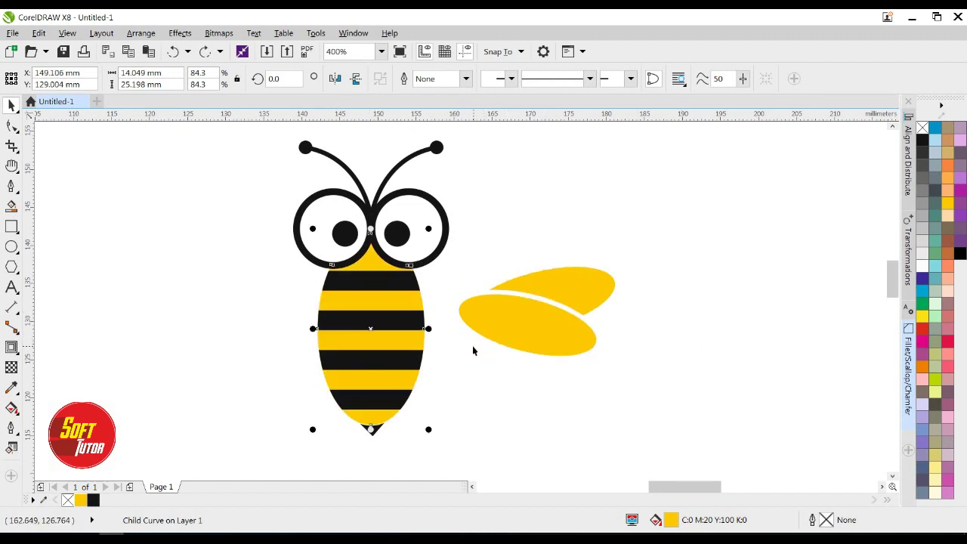
pyautogui.hotkey('ctrl', 'shift', 'z')
# - Move the bee group together with the body copy to the left and slightly down beside the wings
pyautogui.moveTo(406, 288); pyautogui.dragTo(469, 303)
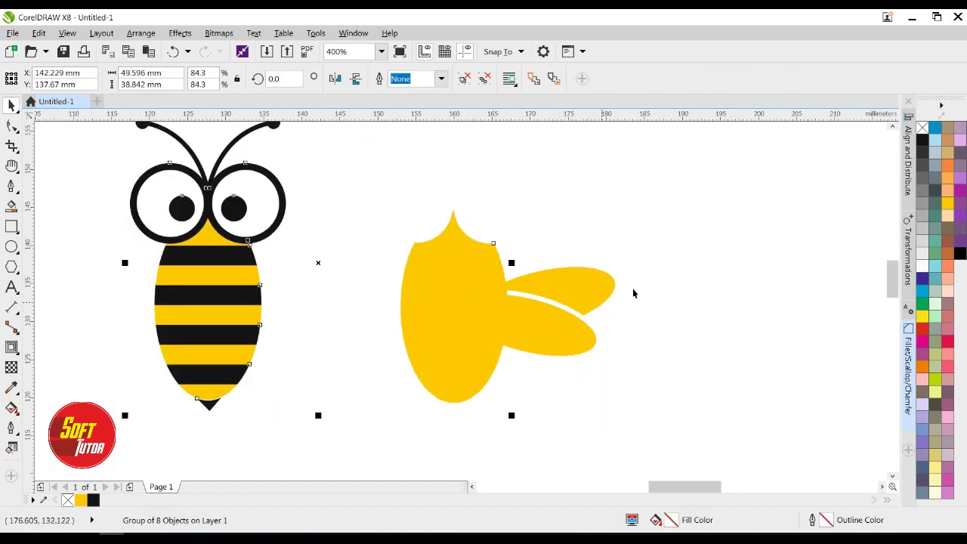
pyautogui.click(676, 268)
pyautogui.moveTo(451, 269); pyautogui.dragTo(419, 284)
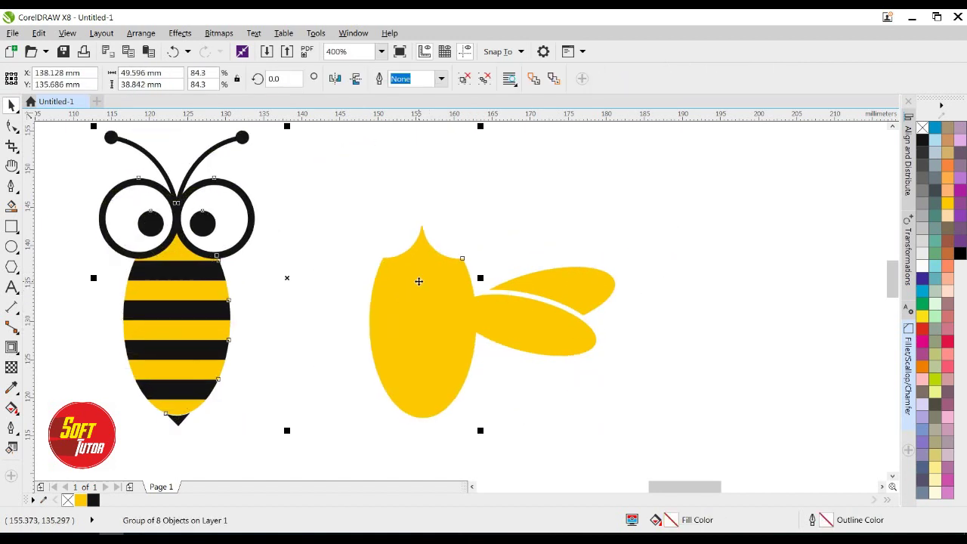
# - Separate the yellow body copy from the bee group and move it over the inner ends of the two wings
pyautogui.click(501, 230)
pyautogui.click(428, 280)
pyautogui.moveTo(427, 280); pyautogui.dragTo(494, 277)
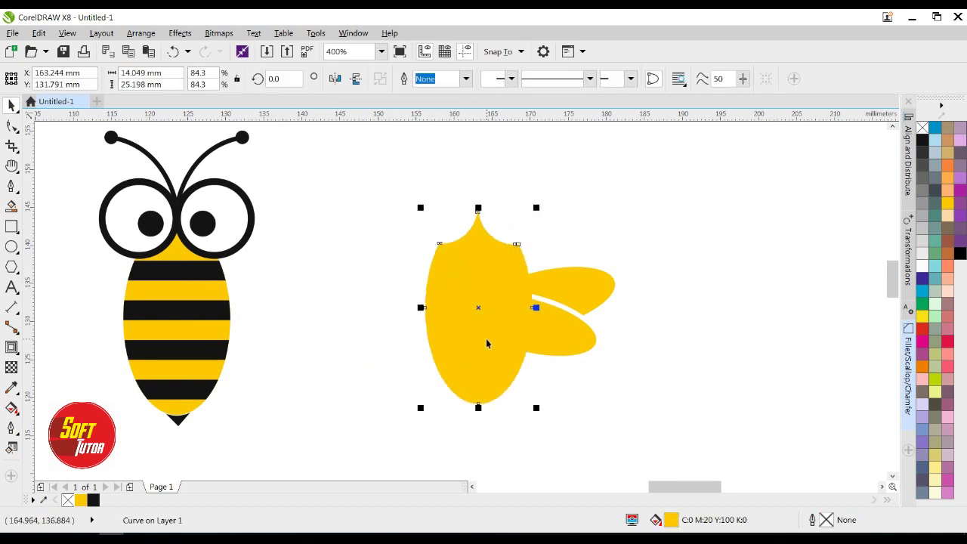
pyautogui.click(638, 269)
# - Join the upper and lower wings into a single object
pyautogui.click(592, 282)
pyautogui.keyDown('shift'); pyautogui.click(567, 328); pyautogui.keyUp('shift')
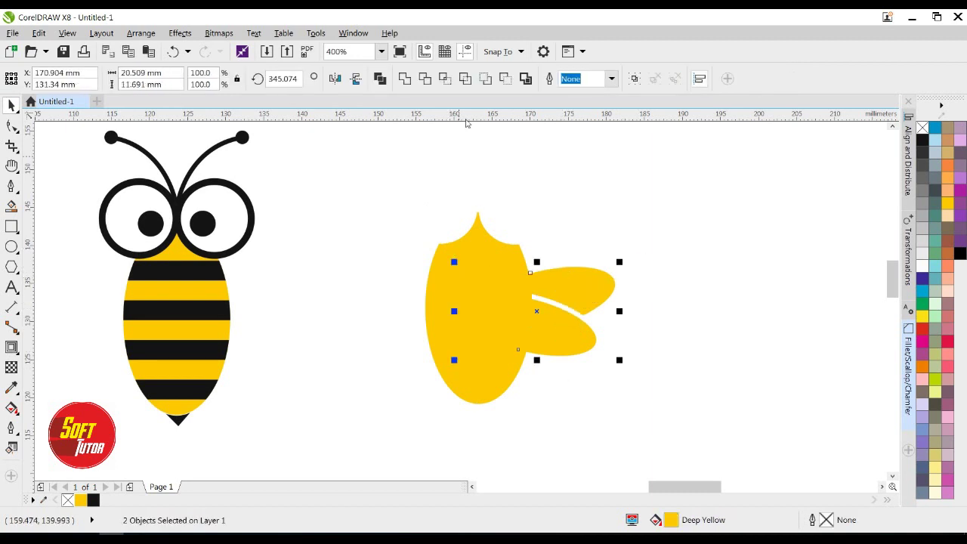
pyautogui.click(643, 201)
pyautogui.moveTo(568, 289); pyautogui.dragTo(713, 272)
pyautogui.hotkey('ctrl', 'z')
pyautogui.click(701, 200)
# - Subtract the body copy from the joined wings with Front Minus Back and place them against the bee body's right side
pyautogui.click(494, 253)
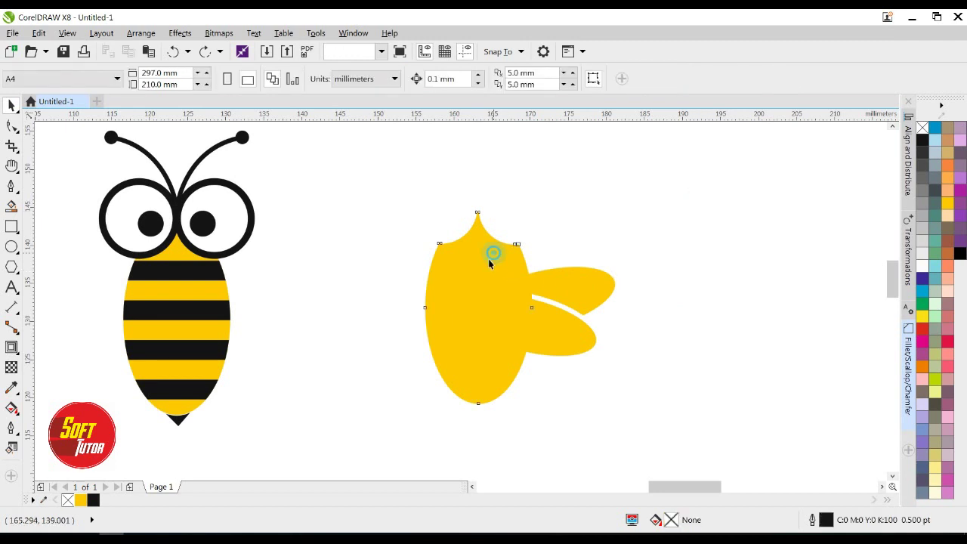
pyautogui.keyDown('shift'); pyautogui.click(560, 281); pyautogui.keyUp('shift')
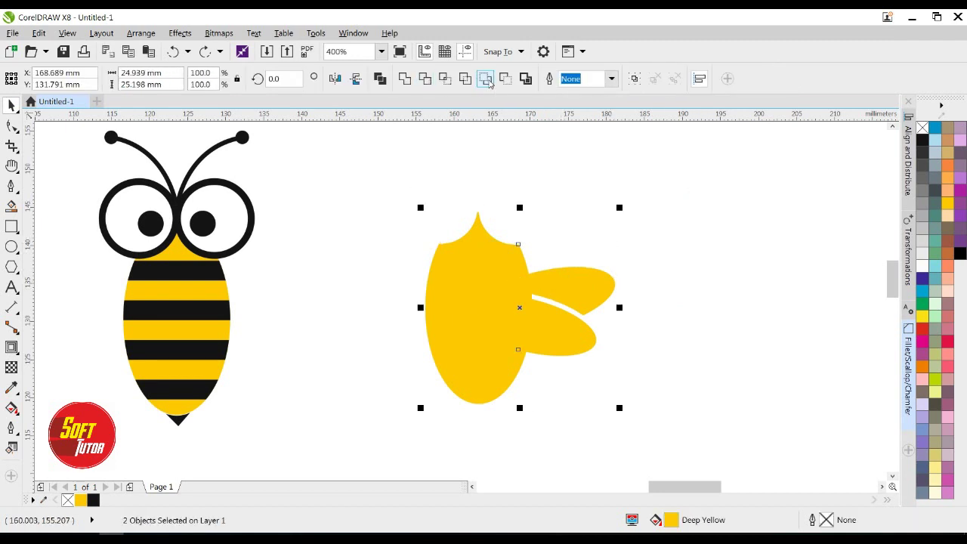
pyautogui.click(485, 78)
pyautogui.click(646, 209)
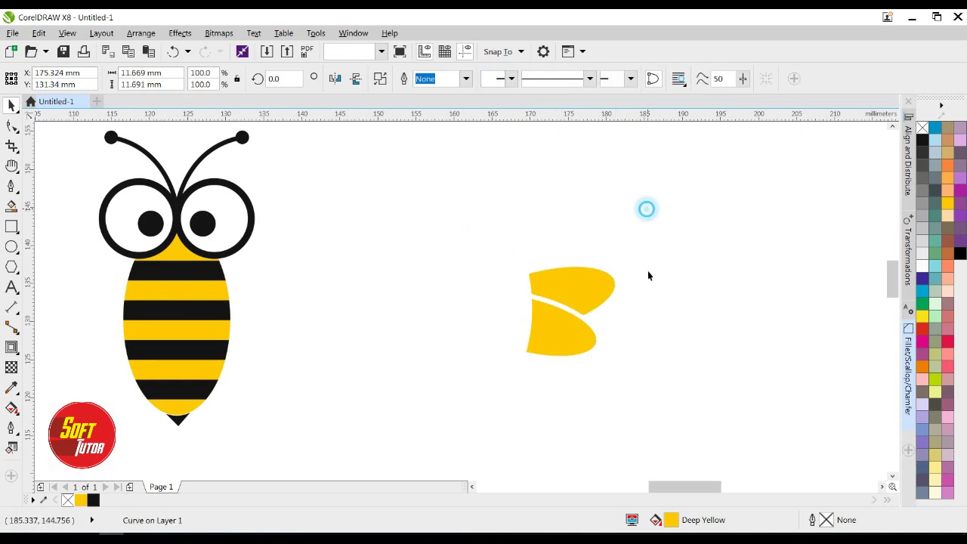
pyautogui.moveTo(574, 287); pyautogui.dragTo(284, 294)
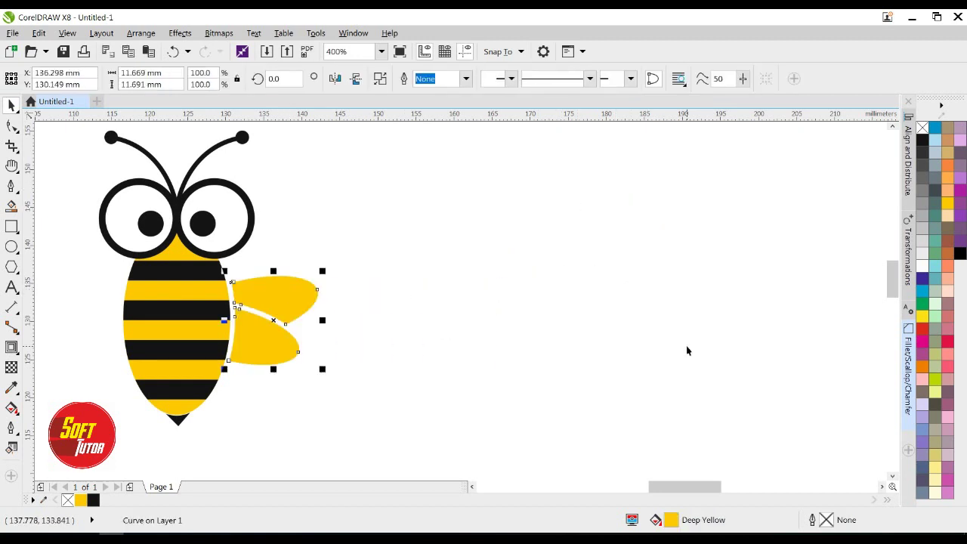
# - Duplicate the right-hand wings, mirror the copy horizontally and place it against the left side of the bee's body
pyautogui.moveTo(397, 308); pyautogui.dragTo(639, 315)
pyautogui.click(635, 255)
pyautogui.click(514, 315)
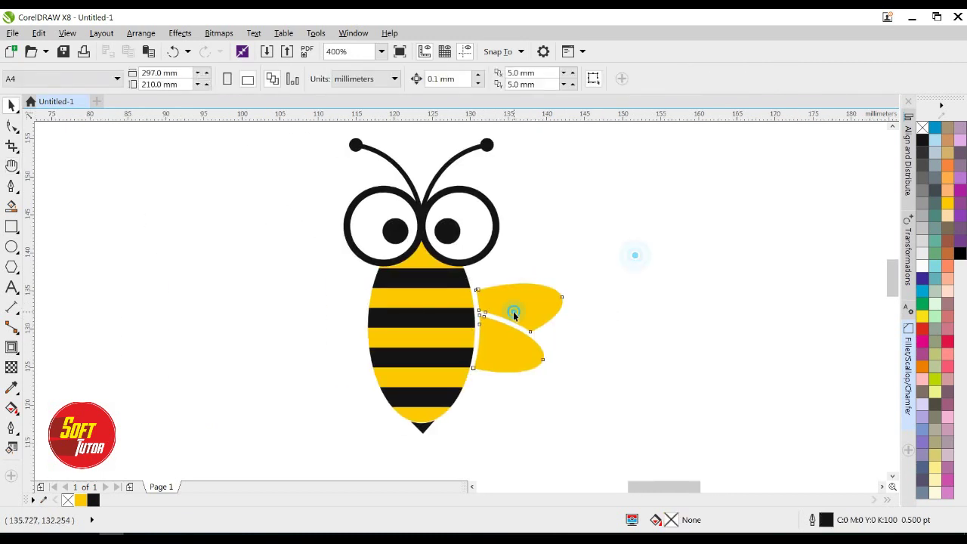
pyautogui.hotkey('ctrl', 'd')
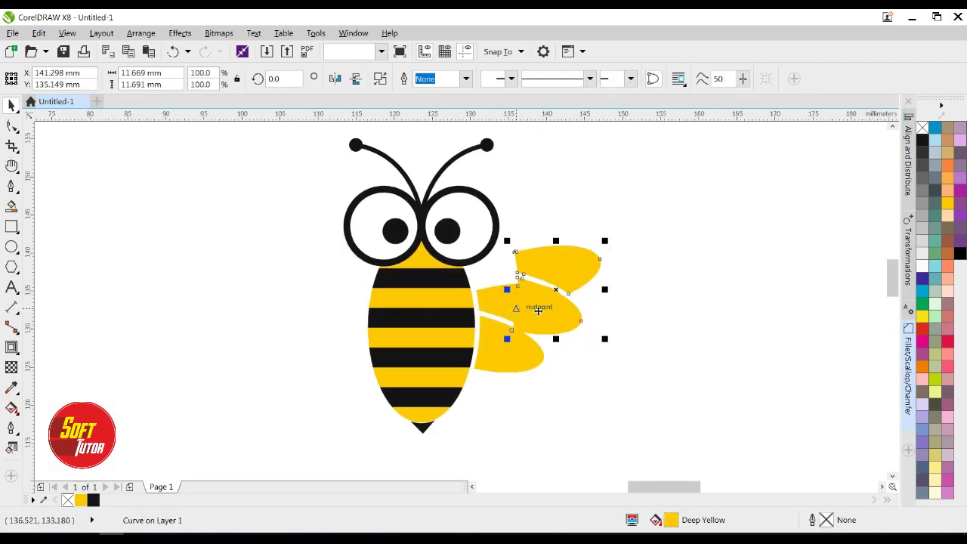
pyautogui.click(335, 78)
pyautogui.moveTo(573, 268); pyautogui.dragTo(340, 311)
pyautogui.keyDown('shift'); pyautogui.click(521, 302); pyautogui.keyUp('shift')
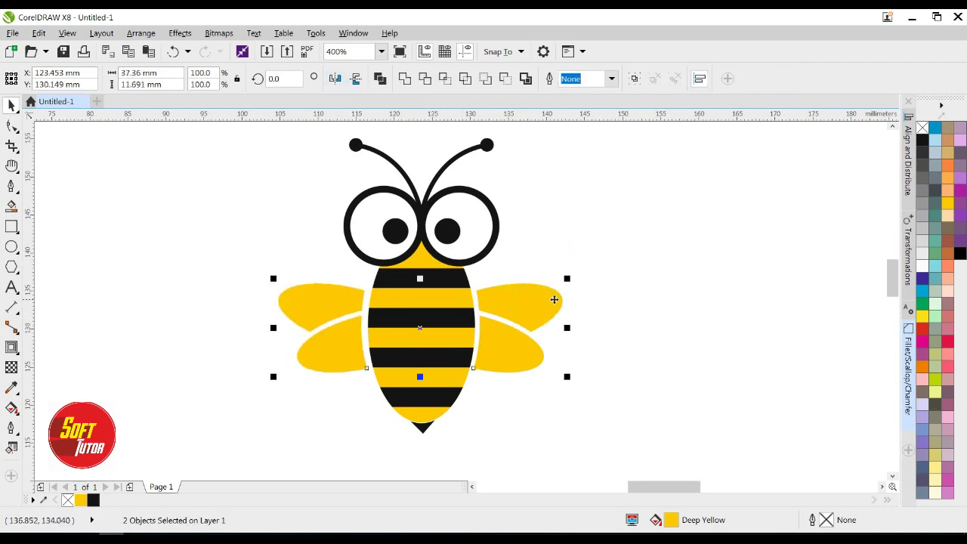
# - Group the left and right wings and center the group horizontally on the bee's body
pyautogui.click(599, 290)
pyautogui.click(526, 302)
pyautogui.keyDown('shift'); pyautogui.click(321, 308); pyautogui.keyUp('shift')
pyautogui.click(483, 313)
pyautogui.keyDown('shift'); pyautogui.click(330, 302); pyautogui.keyUp('shift')
pyautogui.click(678, 304)
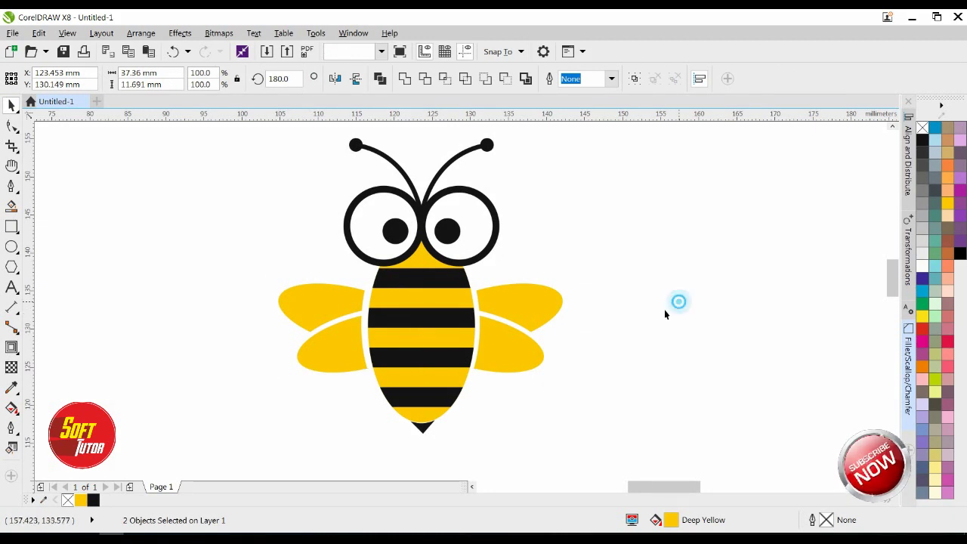
pyautogui.click(519, 308)
pyautogui.keyDown('shift'); pyautogui.click(321, 308); pyautogui.keyUp('shift')
pyautogui.hotkey('ctrl', 'g')
pyautogui.keyDown('shift'); pyautogui.click(438, 300); pyautogui.keyUp('shift')
pyautogui.click(643, 216)
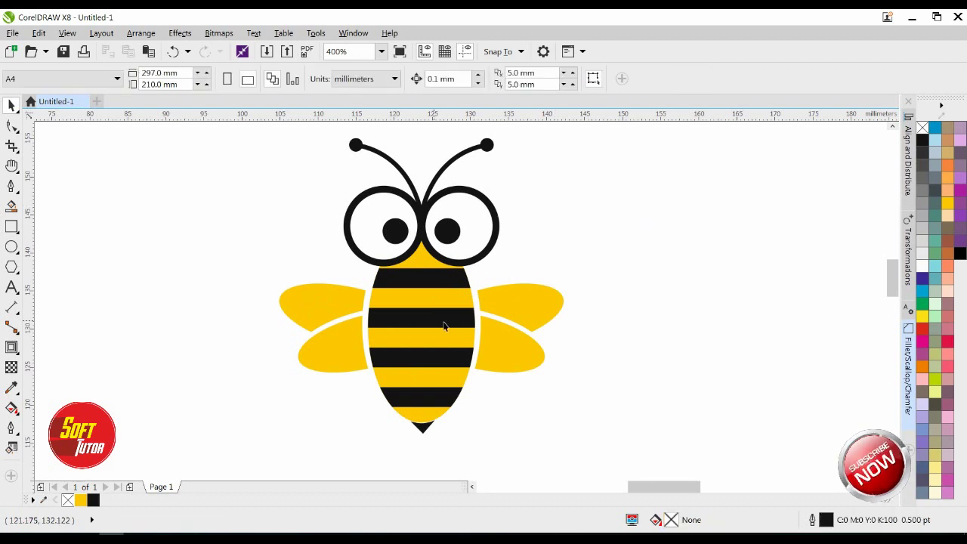
# - Group all parts of the bee together, including the antennae, eyes, body, stinger and wings
pyautogui.scroll(-1, 392, 320)
pyautogui.scroll(1, 382, 348)
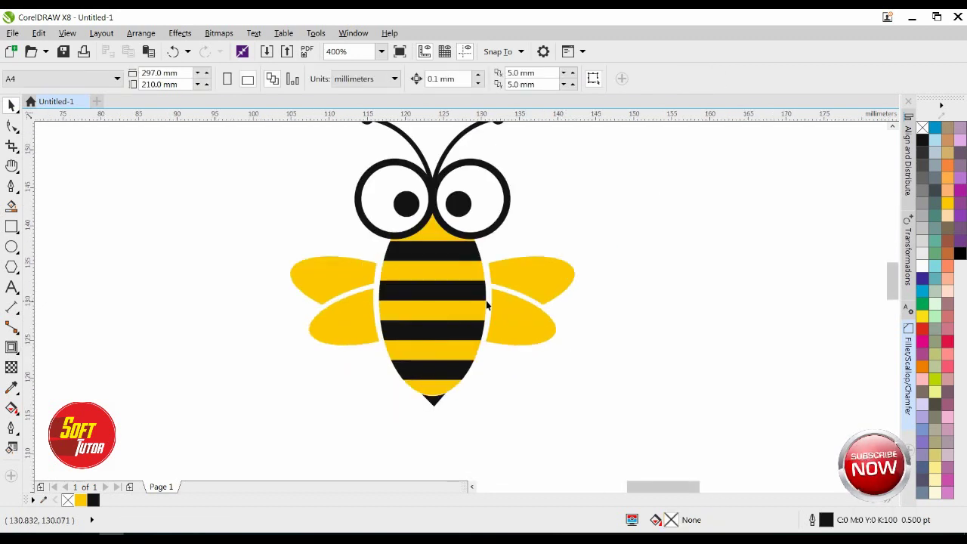
pyautogui.press('h')
pyautogui.moveTo(534, 270); pyautogui.dragTo(510, 328)
pyautogui.moveTo(453, 392); pyautogui.dragTo(444, 378)
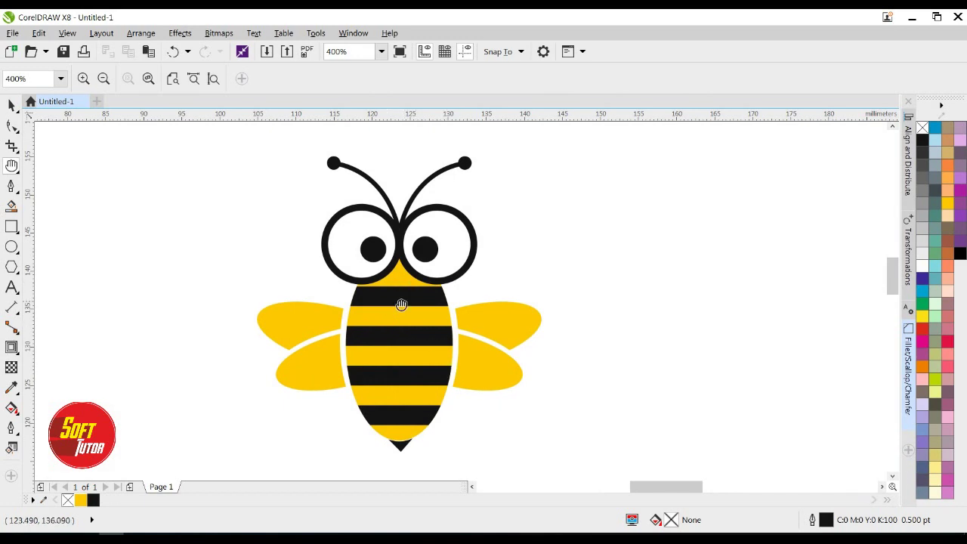
pyautogui.scroll(-3, 408, 280)
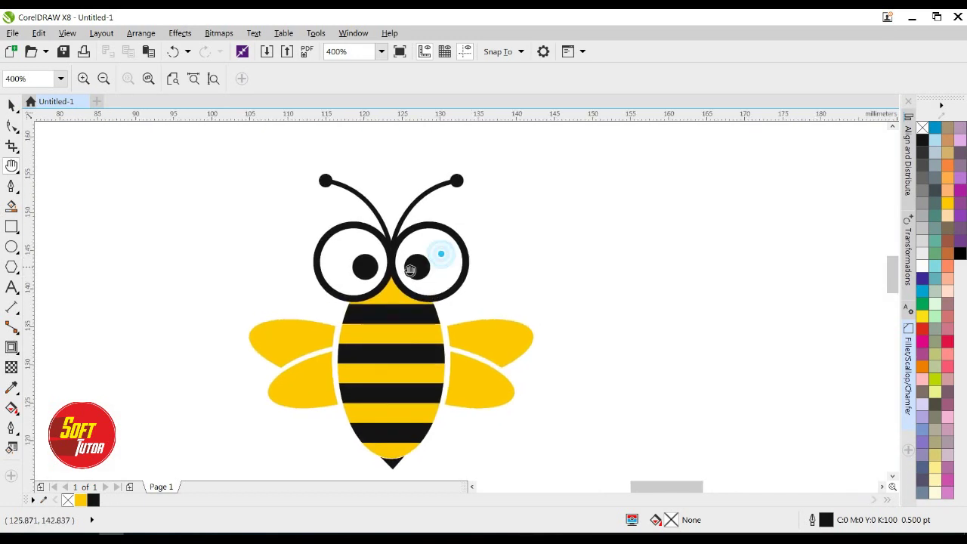
pyautogui.scroll(2, 408, 272)
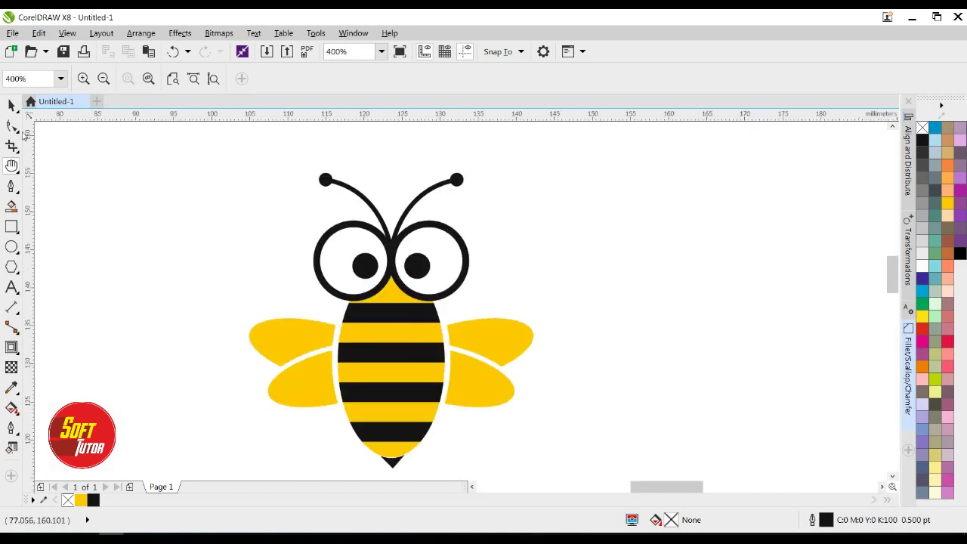
pyautogui.click(12, 105)
pyautogui.moveTo(367, 398); pyautogui.dragTo(630, 461)
pyautogui.hotkey('ctrl', 'g')
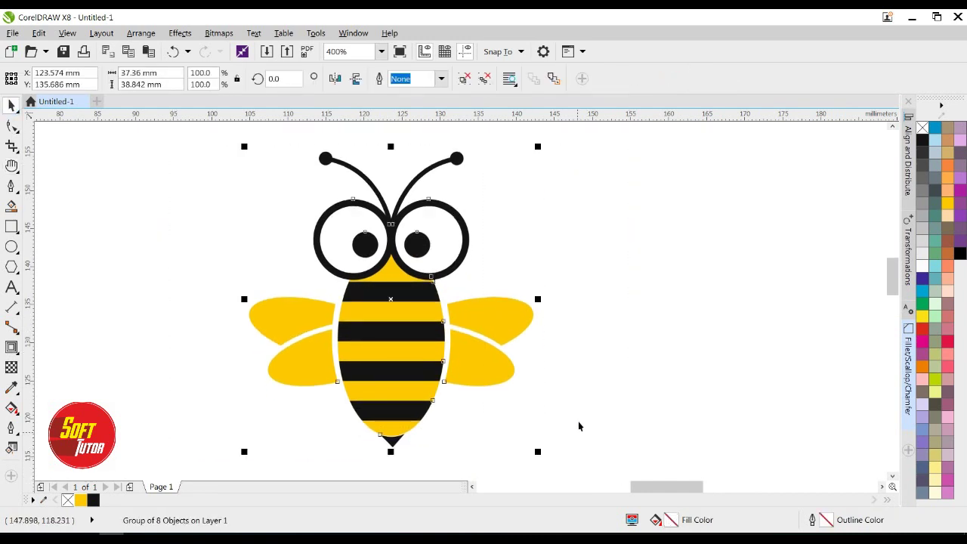
# - Move the bee group up and slightly to the right, leaving empty space between it and the FRESH text
pyautogui.scroll(-2, 548, 305)
pyautogui.press('h')
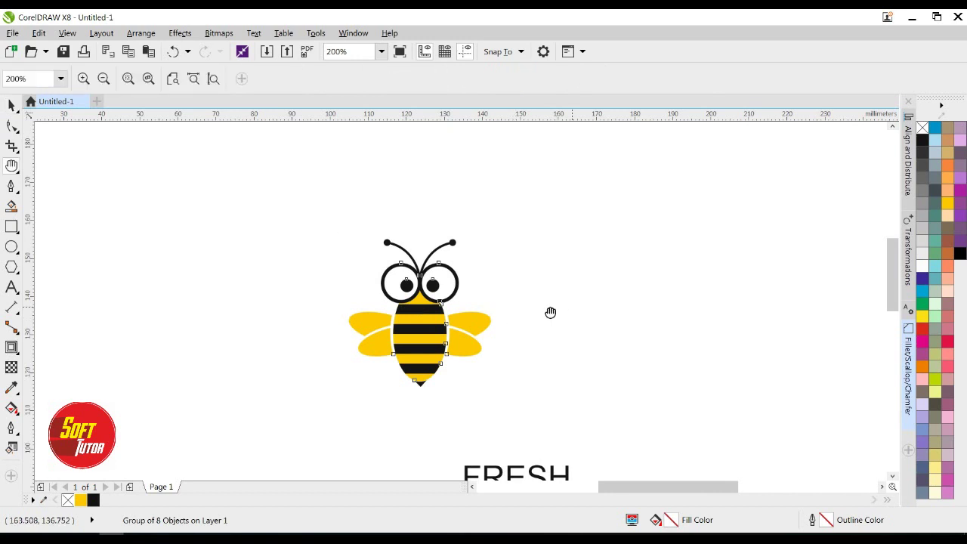
pyautogui.moveTo(551, 312); pyautogui.dragTo(518, 300)
pyautogui.press('space')
pyautogui.moveTo(373, 324); pyautogui.dragTo(405, 234)
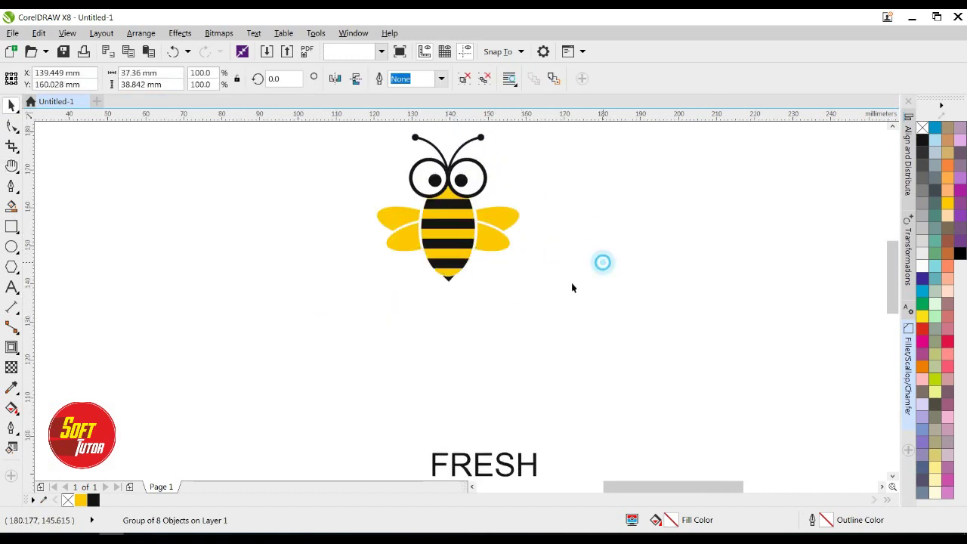
pyautogui.click(521, 297)
pyautogui.press('h')
pyautogui.moveTo(563, 270); pyautogui.dragTo(491, 308)
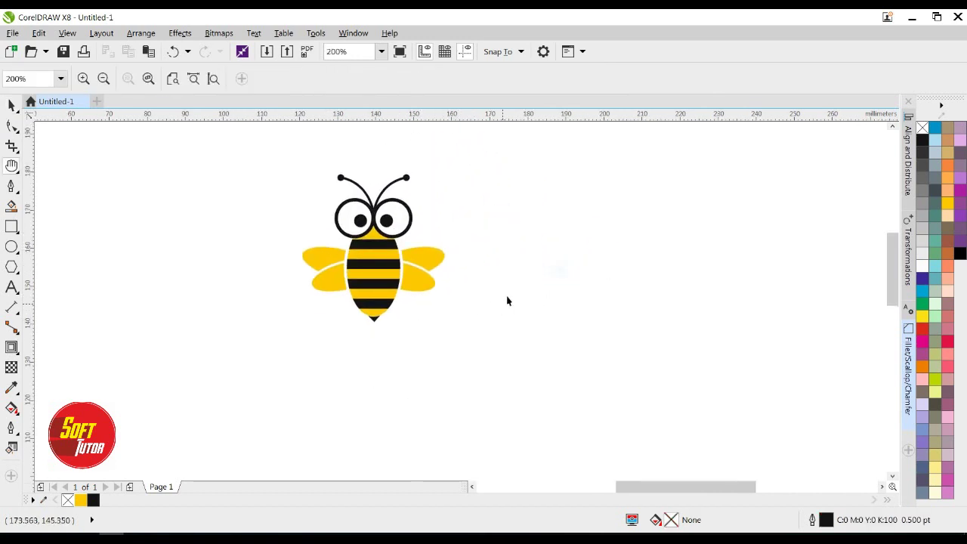
pyautogui.press('space')
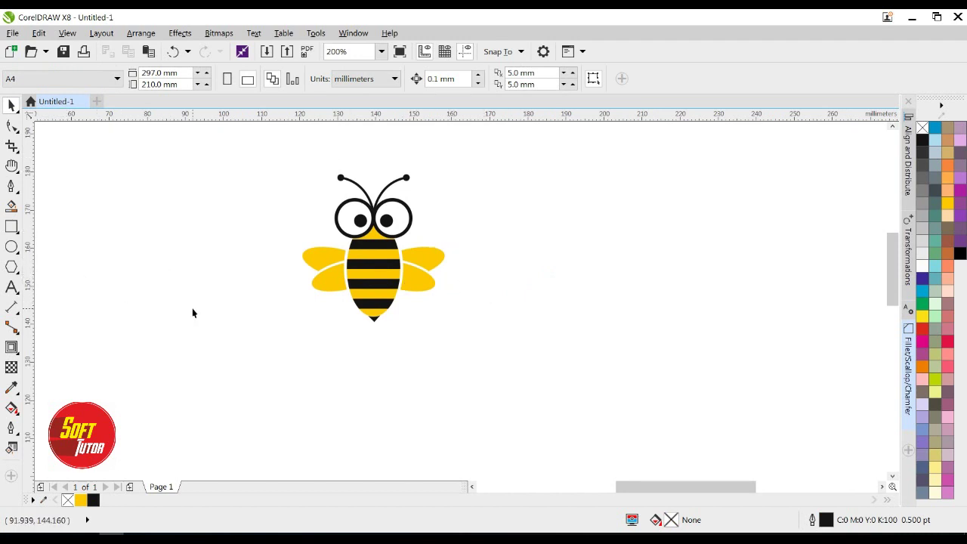
# - Set the Polygon tool to 6 sides and draw a small hexagon below the bee, to its right
pyautogui.click(12, 249)
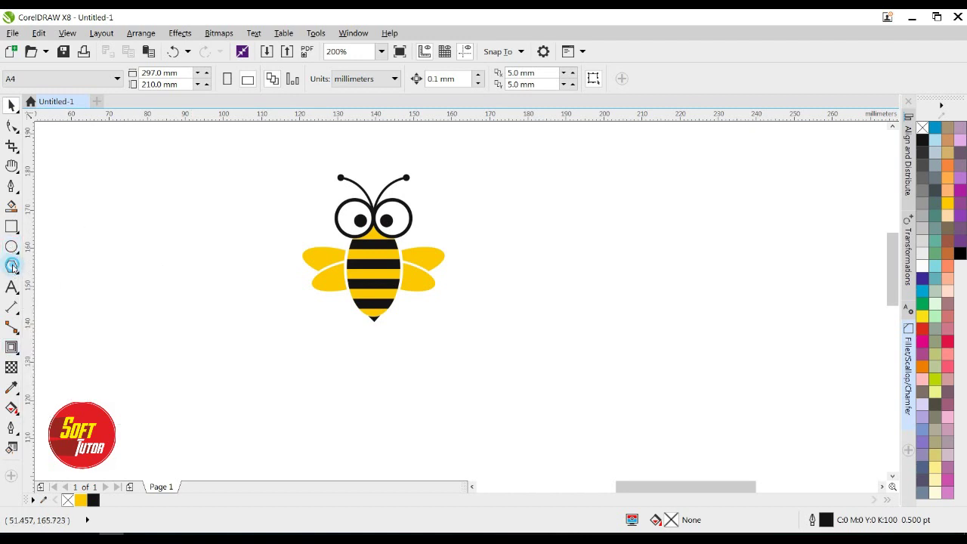
pyautogui.click(12, 267)
pyautogui.click(58, 268)
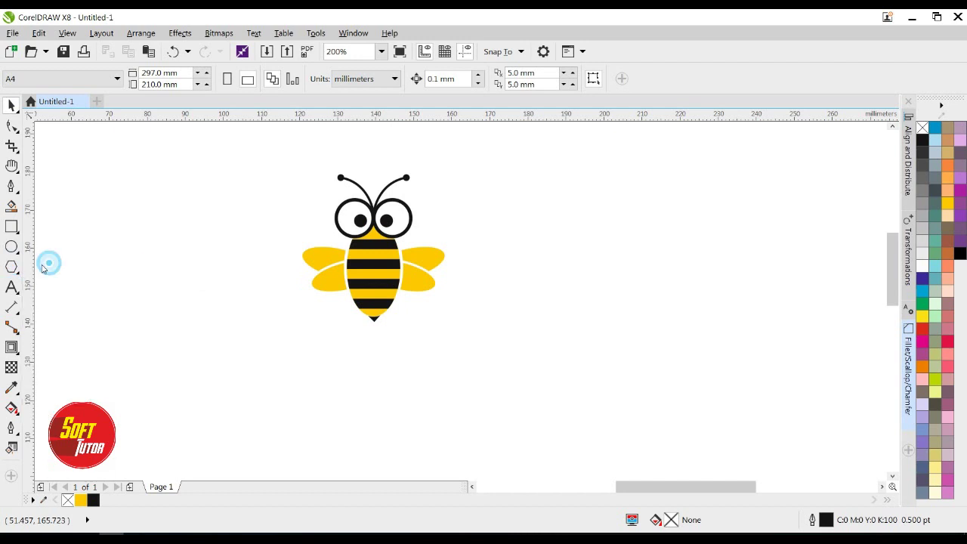
pyautogui.doubleClick(394, 79)
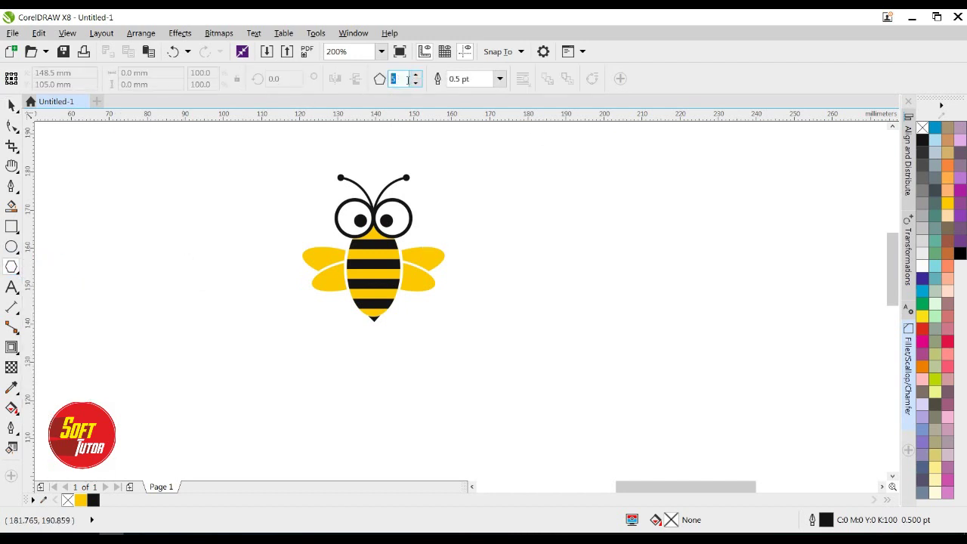
pyautogui.moveTo(459, 331); pyautogui.dragTo(498, 367)
# - Enlarge the hexagon to about 13.8 by 15.9 mm and place it just below the bee, slightly to its left
pyautogui.moveTo(490, 350)
pyautogui.mouseDown()
pyautogui.moveTo(494, 367)
pyautogui.moveTo(358, 373)
pyautogui.moveTo(372, 403)
pyautogui.mouseUp()
pyautogui.press('space')
pyautogui.click(451, 367)
pyautogui.scroll(2, 364, 390)
pyautogui.click(306, 372)
pyautogui.click(314, 365)
pyautogui.scroll(-1, 313, 330)
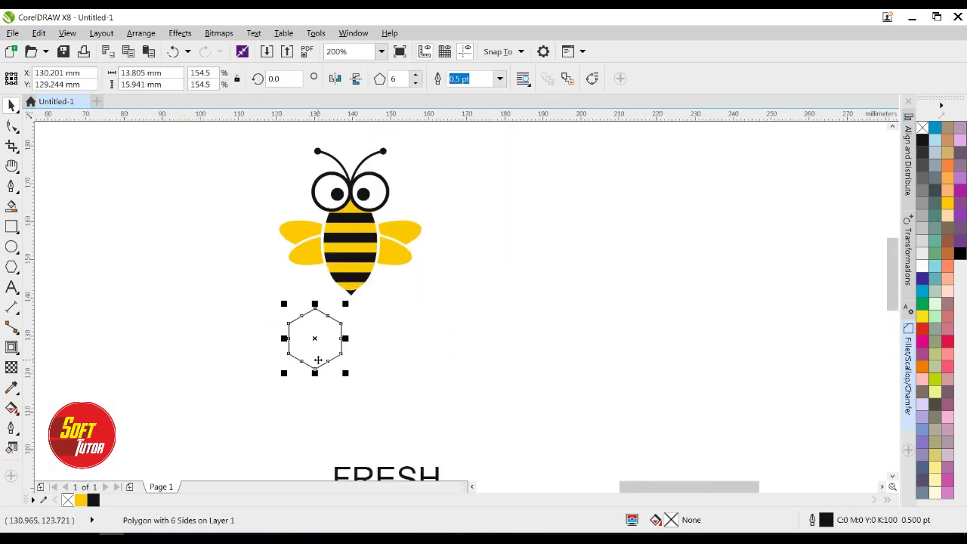
# - Fill the hexagon with the light orange C:0 M:40 Y:80 K:0 and remove its outline
pyautogui.scroll(1, 350, 357)
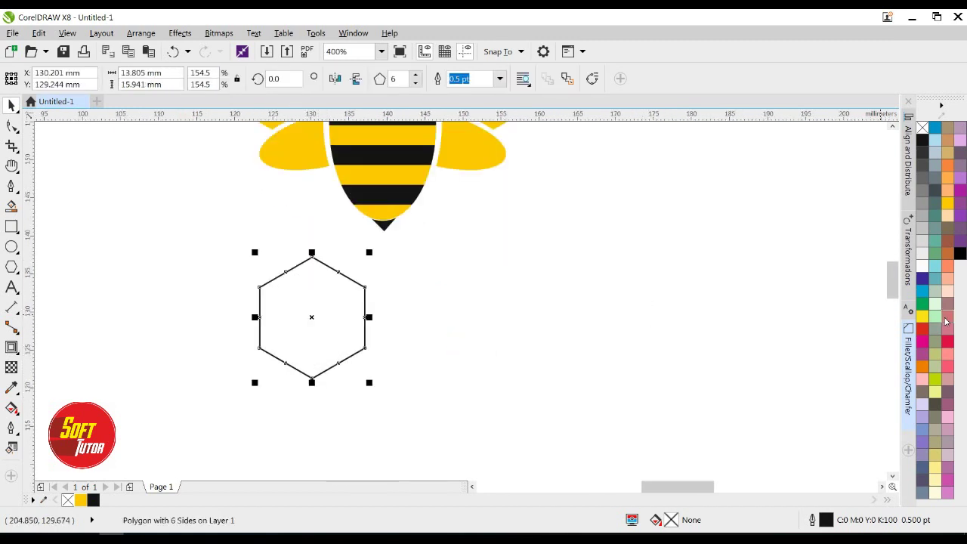
pyautogui.click(947, 178)
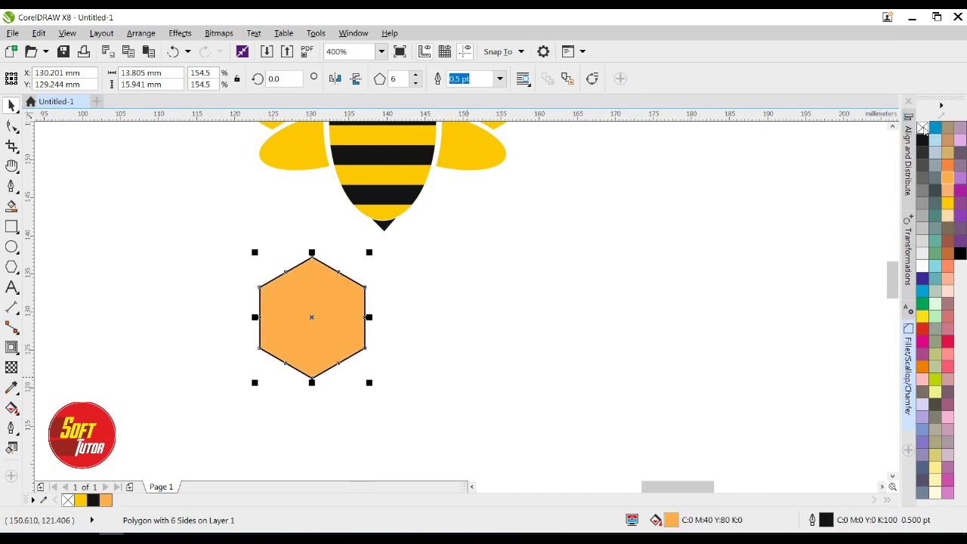
pyautogui.rightClick(922, 127)
pyautogui.click(552, 280)
pyautogui.click(317, 326)
# - Create one copy of the hexagon offset horizontally by 14.805 mm with a position transformation
pyautogui.scroll(2, 360, 338)
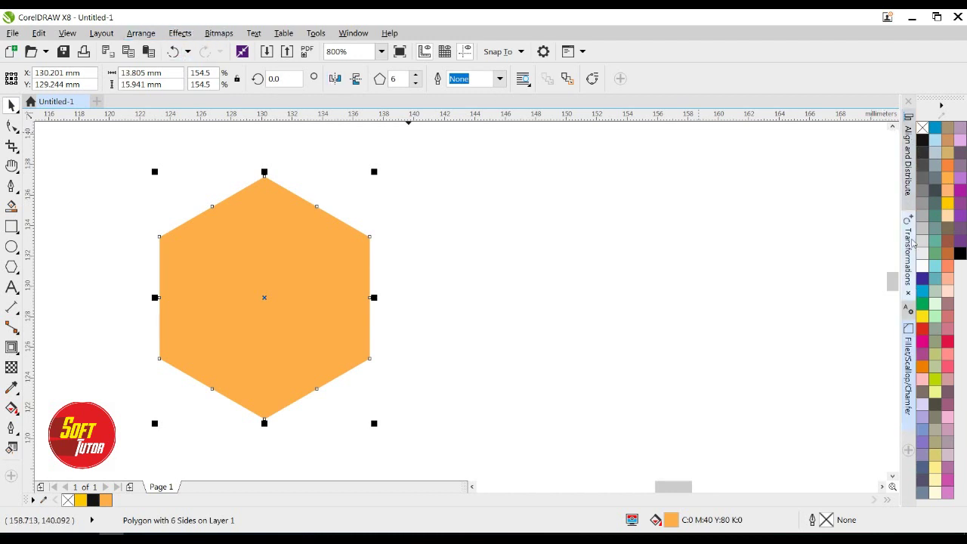
pyautogui.click(910, 241)
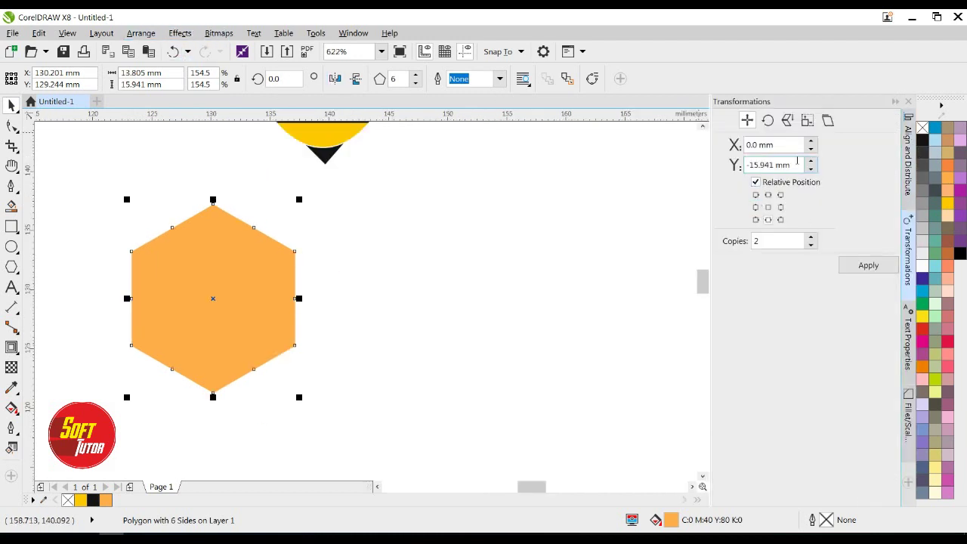
pyautogui.click(141, 33)
pyautogui.moveTo(159, 53)
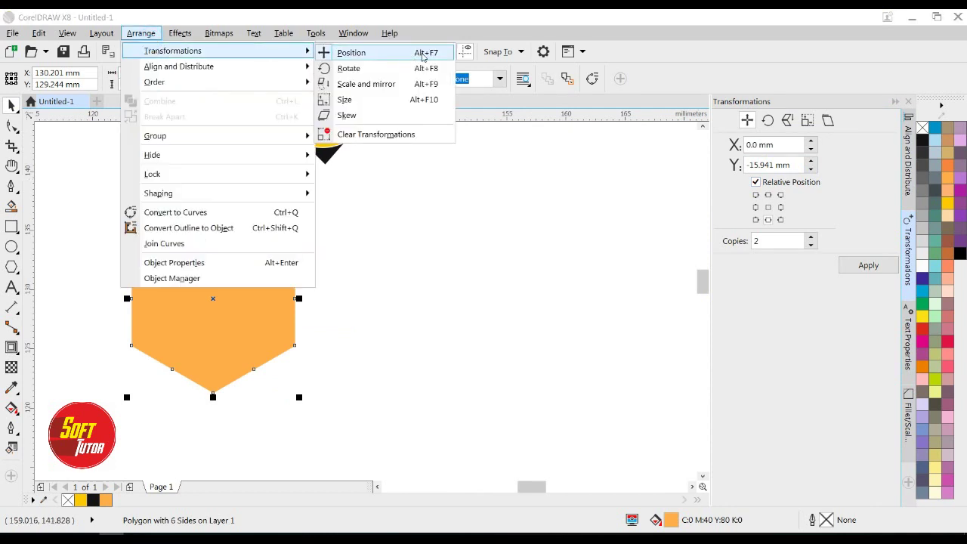
pyautogui.click(559, 281)
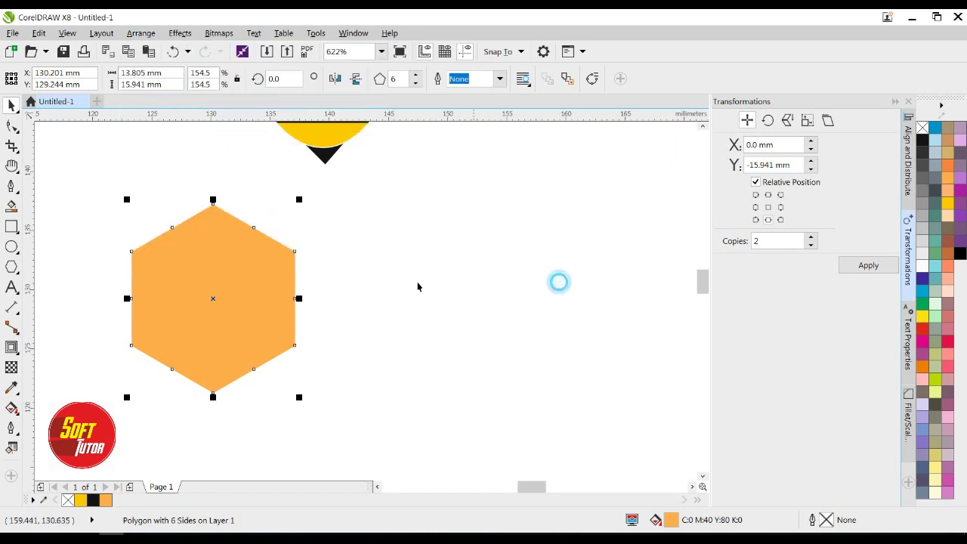
pyautogui.click(780, 208)
pyautogui.click(810, 244)
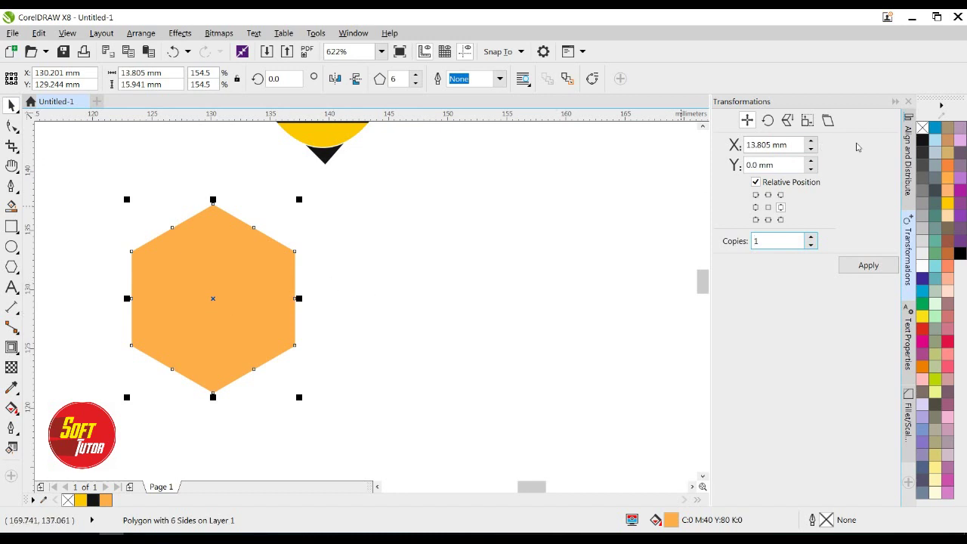
pyautogui.click(810, 141)
pyautogui.click(866, 267)
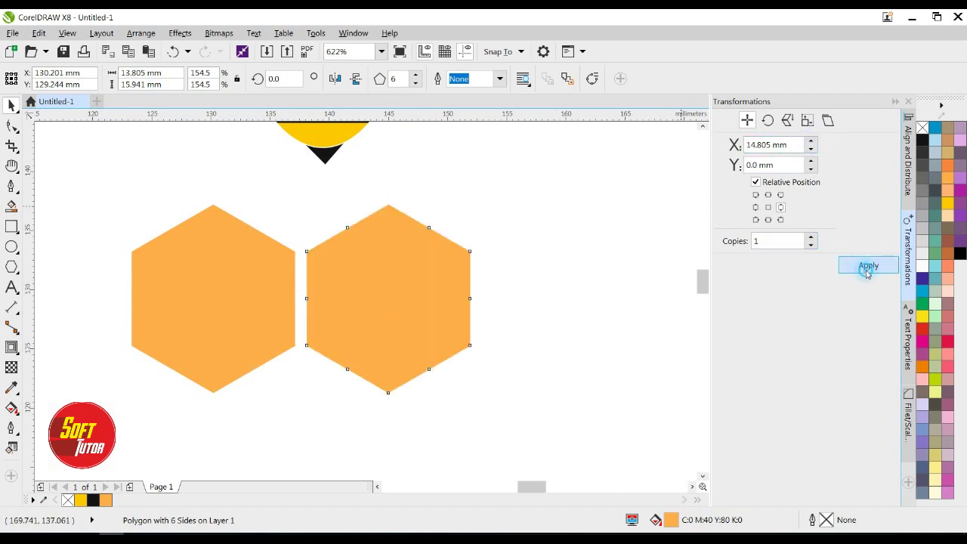
# - Repeat the same offset copy three more times to make a row of five hexagons
pyautogui.scroll(-2, 300, 283)
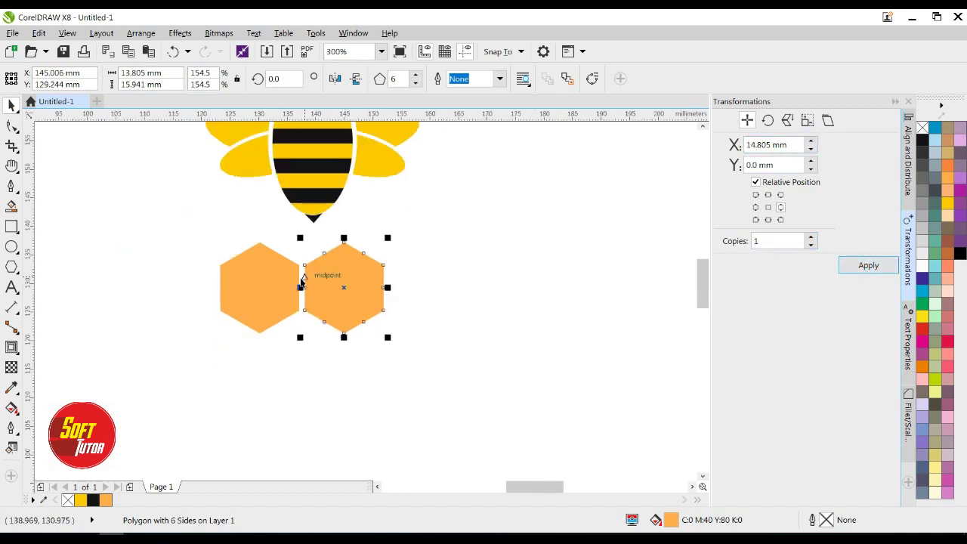
pyautogui.click(868, 269)
pyautogui.click(868, 268)
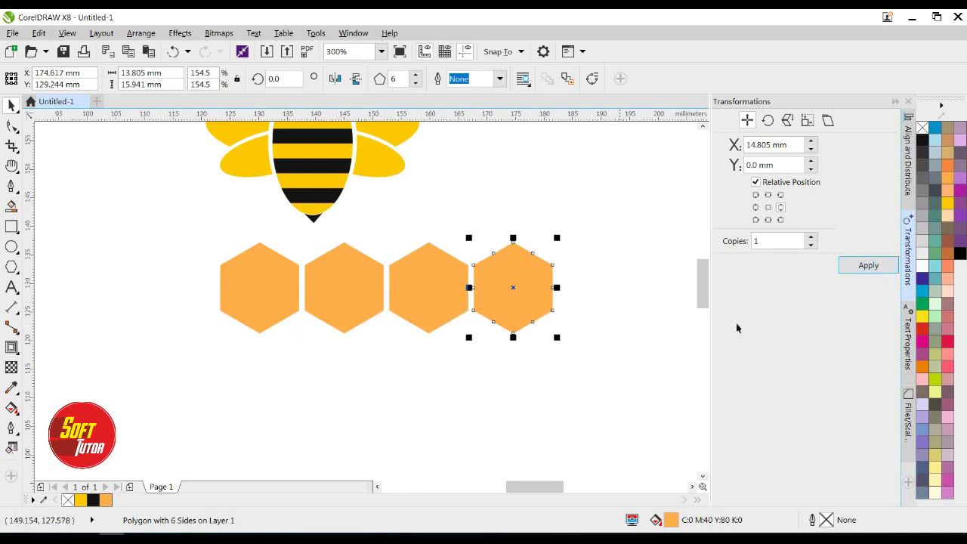
pyautogui.click(861, 266)
# - Select all five hexagons in the row and weld them into a single object
pyautogui.scroll(-2, 367, 317)
pyautogui.click(505, 246)
pyautogui.moveTo(431, 301); pyautogui.dragTo(152, 352)
pyautogui.scroll(1, 355, 309)
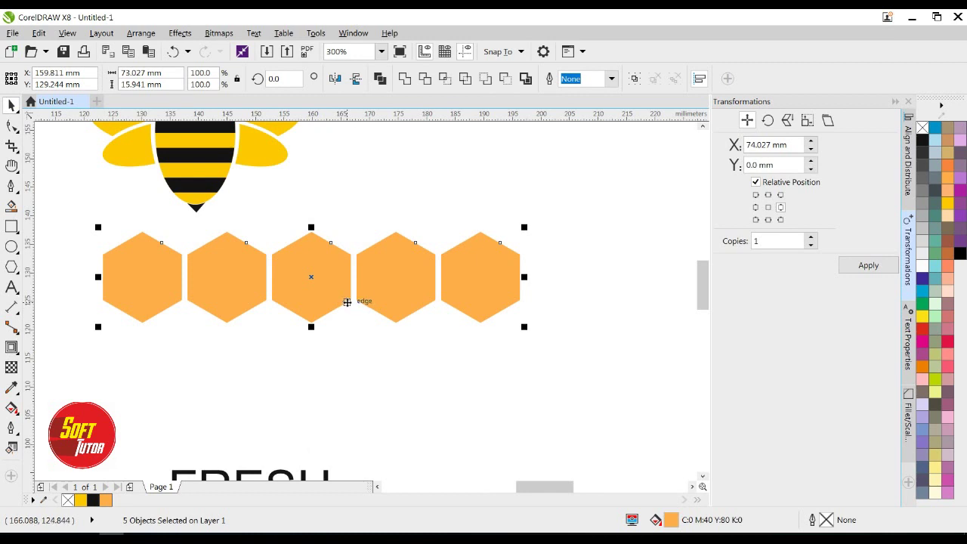
pyautogui.click(405, 78)
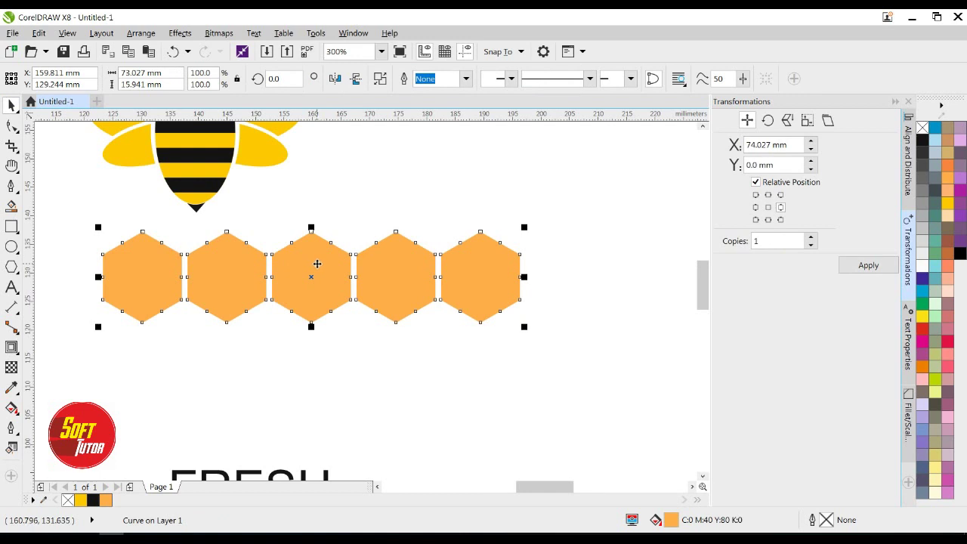
# - Place a copy of the hexagon row below the first, staggered half a cell to the left, and nudge it right to even the gaps
pyautogui.moveTo(316, 263); pyautogui.dragTo(266, 330)
pyautogui.scroll(2, 280, 322)
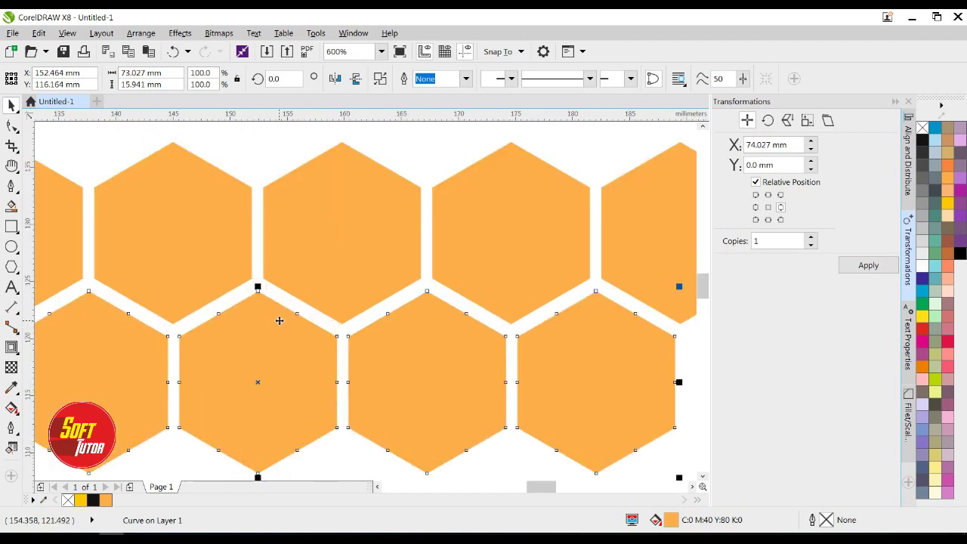
pyautogui.press('Right')
pyautogui.press('Right')
pyautogui.press('Right')
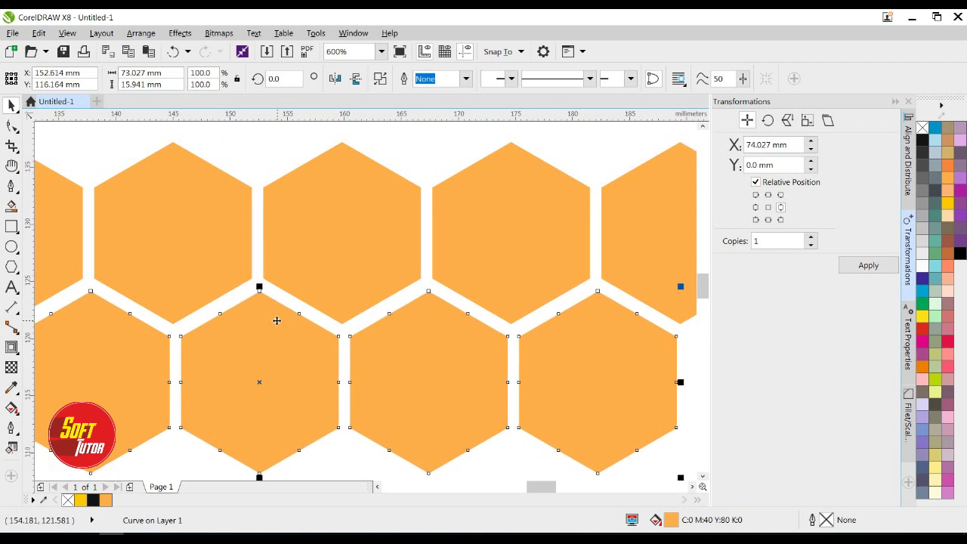
# - Duplicate the second hexagon row with the same offset to form a third staggered row
pyautogui.scroll(-2, 346, 277)
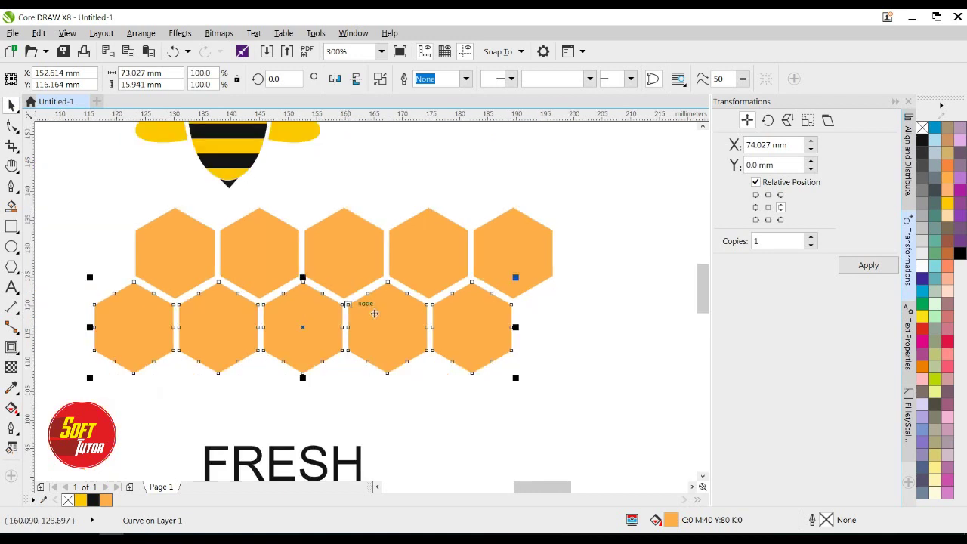
pyautogui.scroll(-2, 268, 257)
pyautogui.scroll(2, 279, 301)
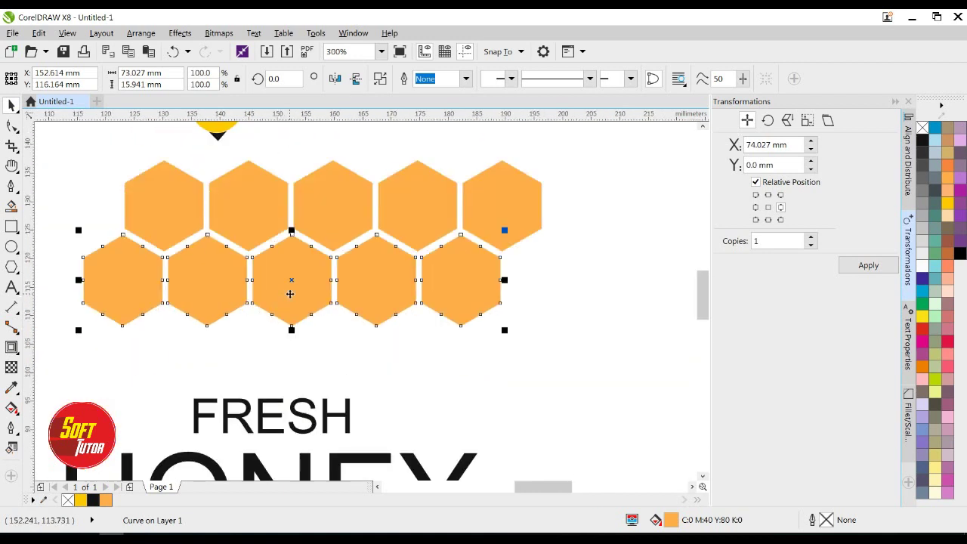
pyautogui.hotkey('ctrl', 'd')
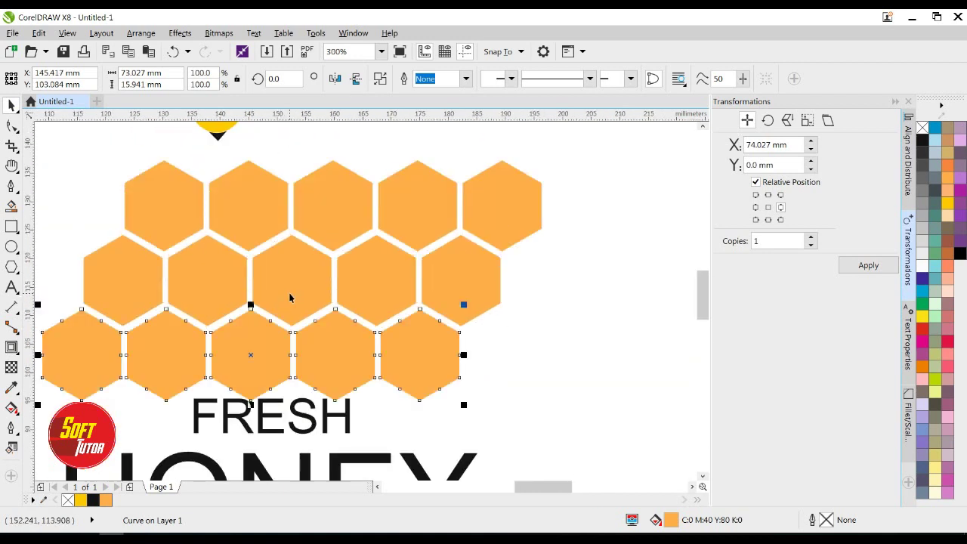
# - Nudge the third hexagon row left and up to even out the gaps with the row above
pyautogui.keyDown('shift'); pyautogui.click(371, 281); pyautogui.keyUp('shift')
pyautogui.click(619, 272)
pyautogui.click(322, 351)
pyautogui.press('Down')
pyautogui.press('Left')
pyautogui.press('Left')
pyautogui.press('Left')
pyautogui.press('Left')
pyautogui.press('Up')
pyautogui.press('Up')
pyautogui.press('Up')
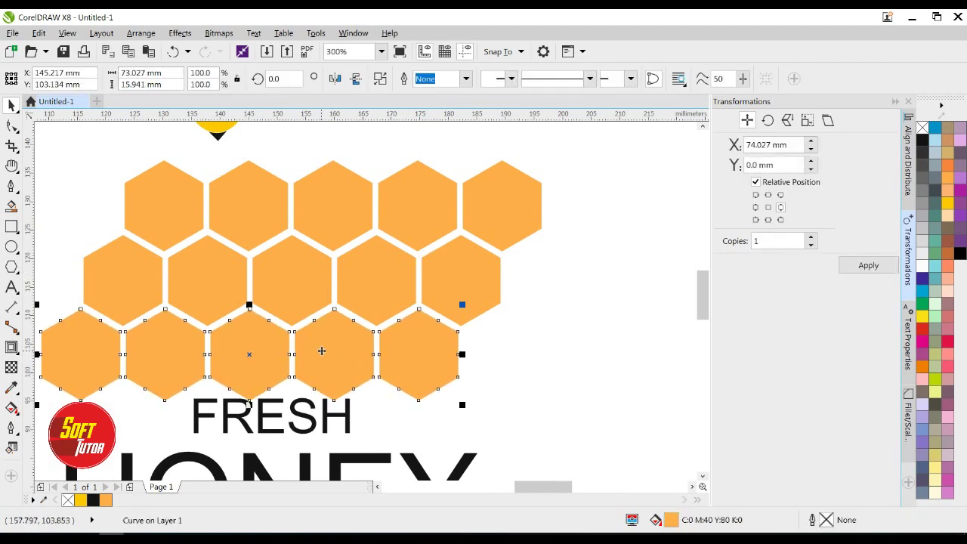
pyautogui.scroll(-2, 336, 343)
pyautogui.click(476, 302)
# - Select all three hexagon rows and move them to the empty area right of the bee
pyautogui.click(273, 338)
pyautogui.keyDown('shift'); pyautogui.click(318, 303); pyautogui.keyUp('shift')
pyautogui.keyDown('shift'); pyautogui.click(322, 276); pyautogui.keyUp('shift')
pyautogui.moveTo(365, 274); pyautogui.dragTo(555, 224)
pyautogui.click(610, 327)
# - Break the lowest hexagon row apart and delete its leftmost hexagon
pyautogui.scroll(1, 635, 274)
pyautogui.click(319, 297)
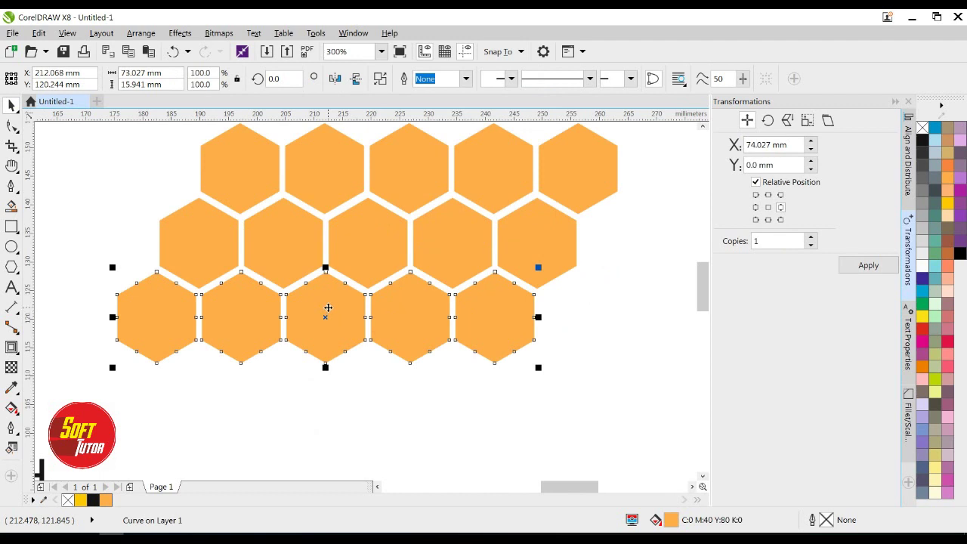
pyautogui.rightClick(338, 340)
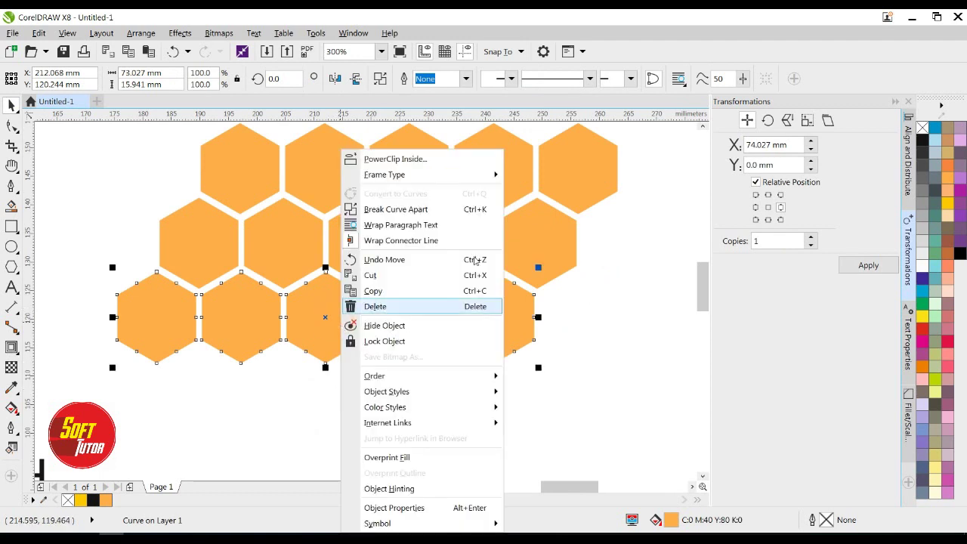
pyautogui.click(423, 208)
pyautogui.click(287, 433)
pyautogui.click(182, 330)
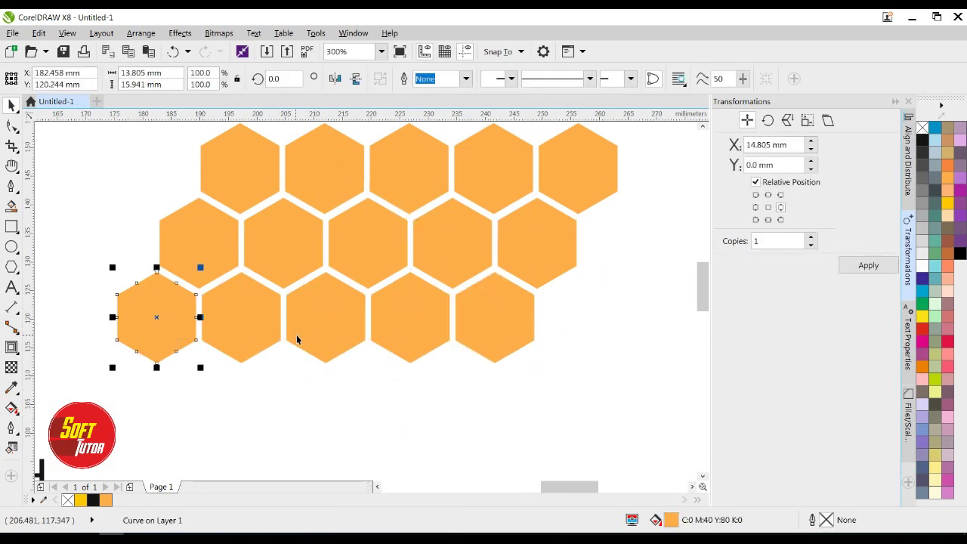
pyautogui.press('Delete')
# - Break the uppermost hexagon row apart and delete its rightmost hexagon
pyautogui.click(569, 171)
pyautogui.press('Delete')
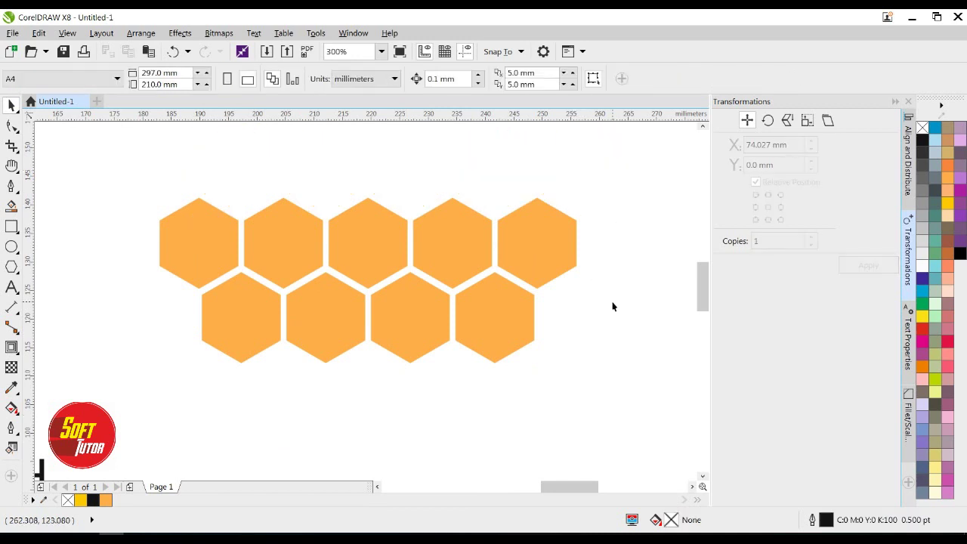
pyautogui.hotkey('ctrl', 'z')
pyautogui.rightClick(569, 181)
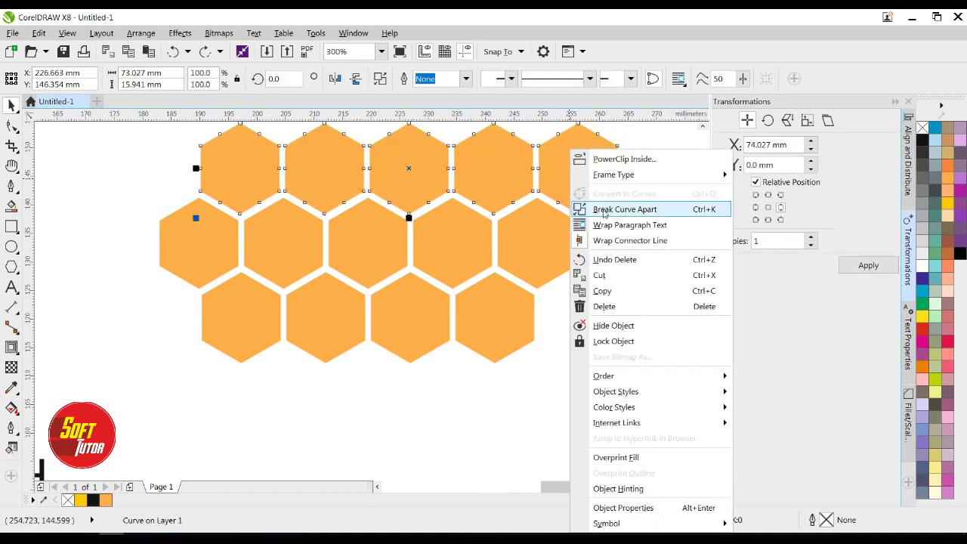
pyautogui.click(604, 210)
pyautogui.click(585, 174)
pyautogui.press('Delete')
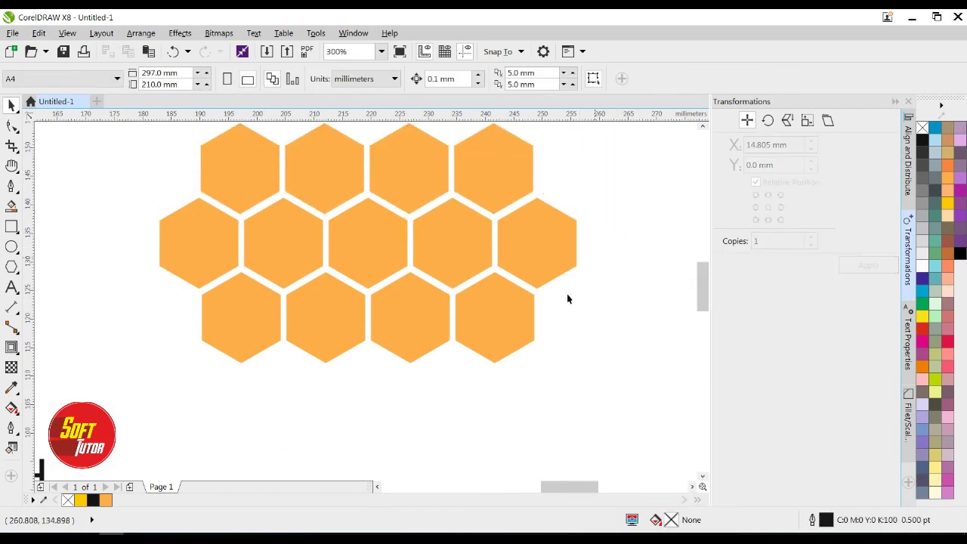
# - Try removing the two inner hexagons from the honeycomb's upper row
pyautogui.scroll(-2, 412, 361)
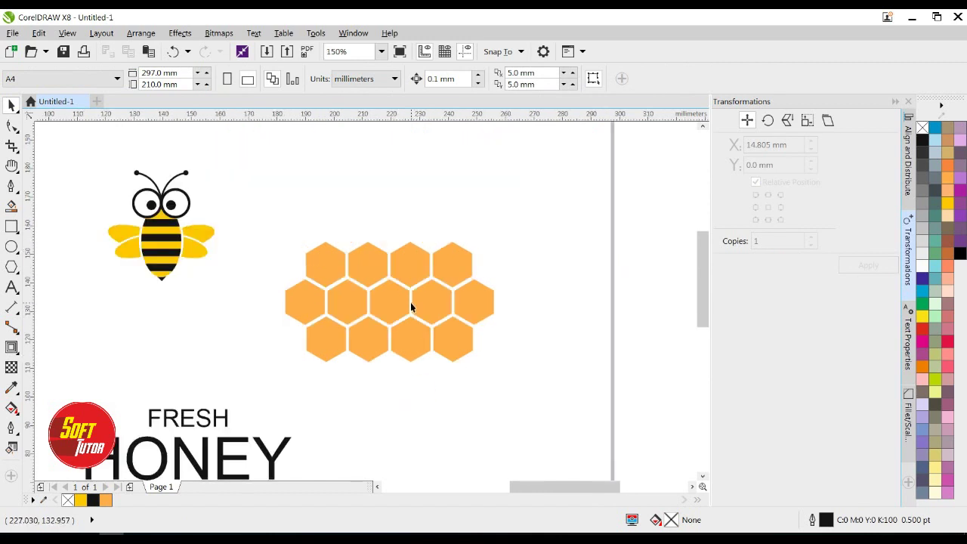
pyautogui.click(407, 264)
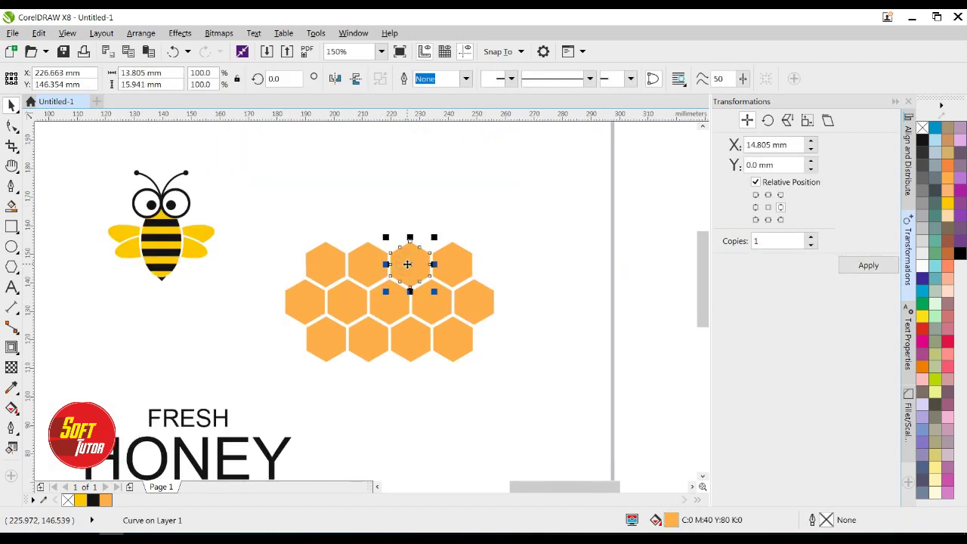
pyautogui.press('Delete')
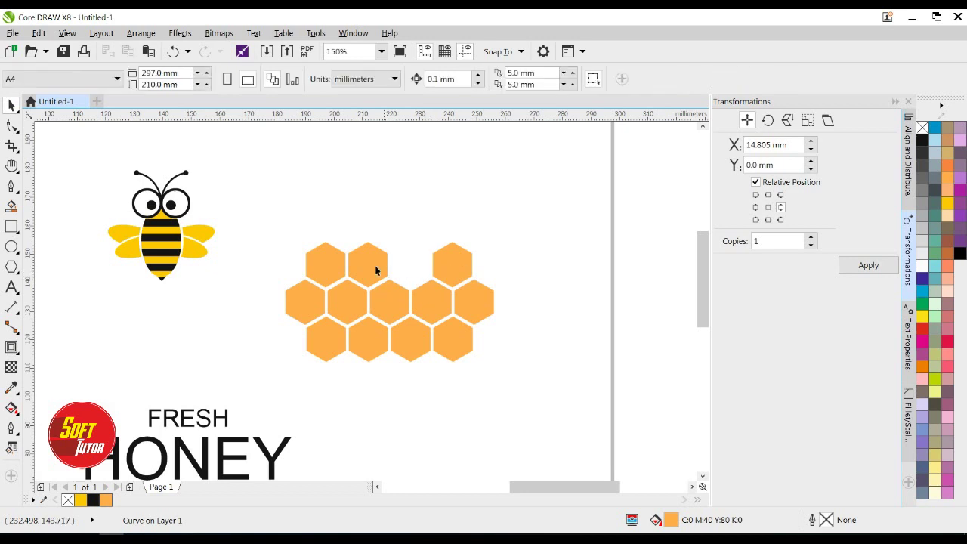
pyautogui.click(371, 265)
pyautogui.press('Delete')
# - Try breaking the middle hexagon row apart and deleting its centre hexagon
pyautogui.click(394, 290)
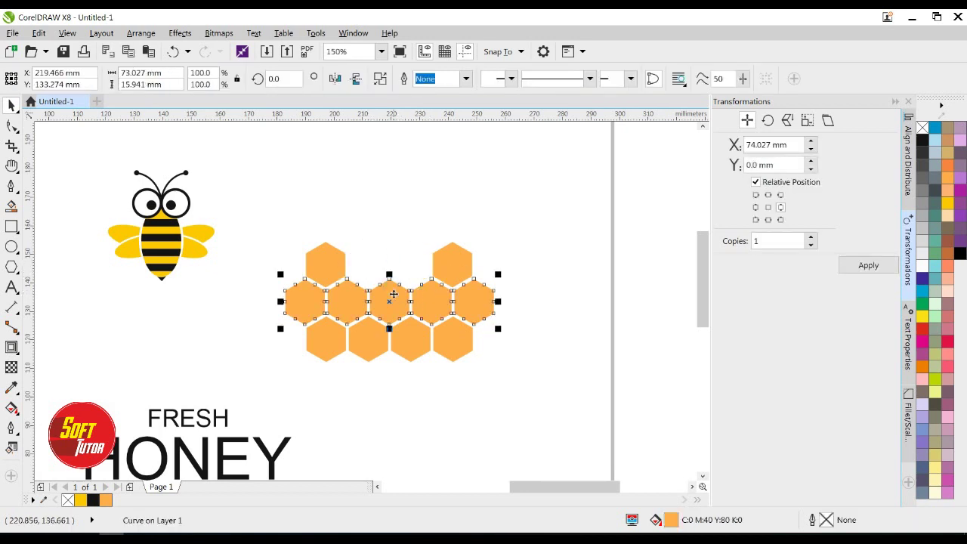
pyautogui.rightClick(393, 293)
pyautogui.click(449, 215)
pyautogui.click(503, 200)
pyautogui.click(399, 300)
pyautogui.press('Delete')
pyautogui.click(488, 221)
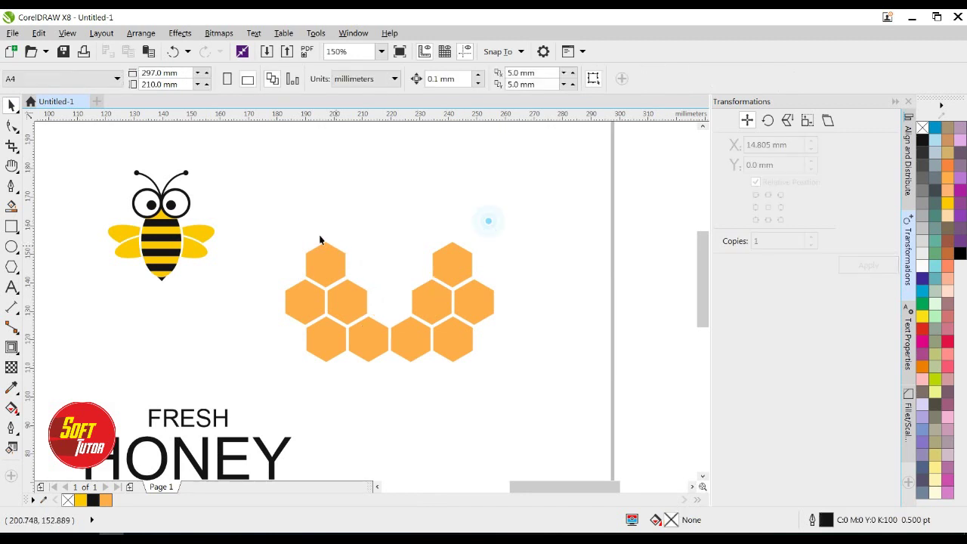
# - Try fitting the bee into the honeycomb gap by moving it there and scaling it to 70%
pyautogui.click(155, 248)
pyautogui.moveTo(151, 248); pyautogui.dragTo(380, 277)
pyautogui.moveTo(450, 193); pyautogui.dragTo(427, 212)
pyautogui.click(492, 196)
pyautogui.moveTo(395, 254)
pyautogui.mouseDown()
pyautogui.moveTo(396, 265)
pyautogui.moveTo(398, 255)
pyautogui.mouseUp()
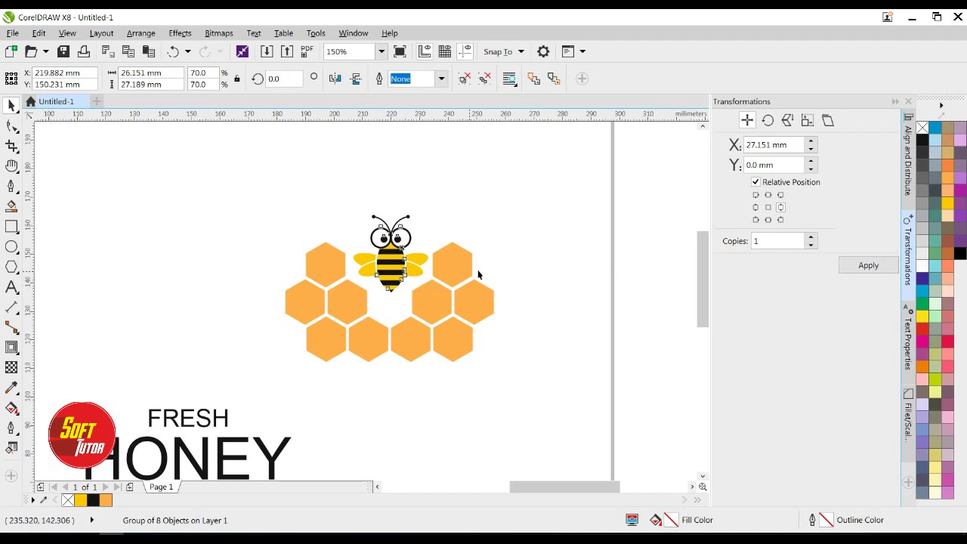
# - Undo the bee's scaling and placement and the deletion of the middle row's centre hexagon
pyautogui.hotkey('ctrl', 'z')
pyautogui.hotkey('ctrl', 'z')
pyautogui.hotkey('ctrl', 'z')
pyautogui.hotkey('ctrl', 'z')
pyautogui.click(535, 241)
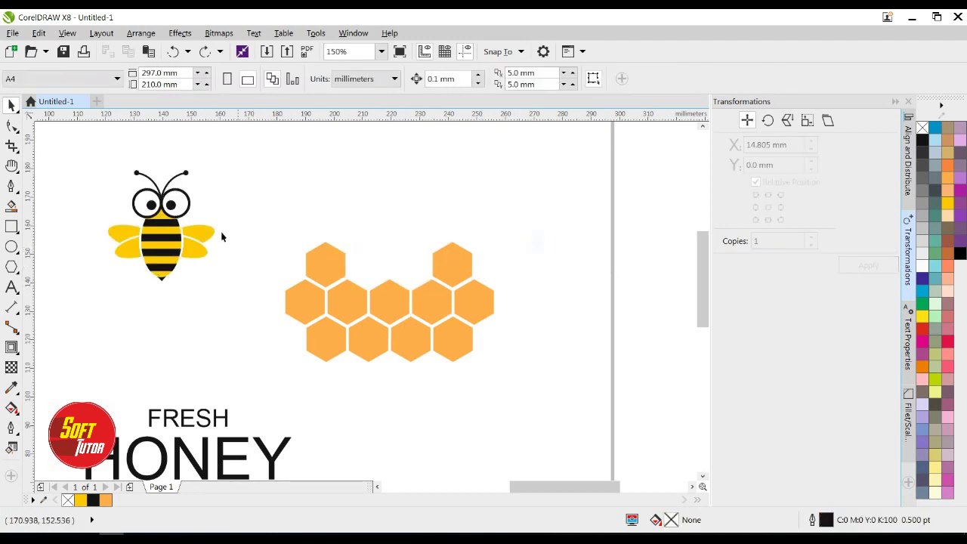
# - Try placing the full-size bee above the honeycomb, between the two raised outer hexagons
pyautogui.moveTo(160, 240); pyautogui.dragTo(389, 235)
pyautogui.click(564, 220)
pyautogui.scroll(1, 435, 212)
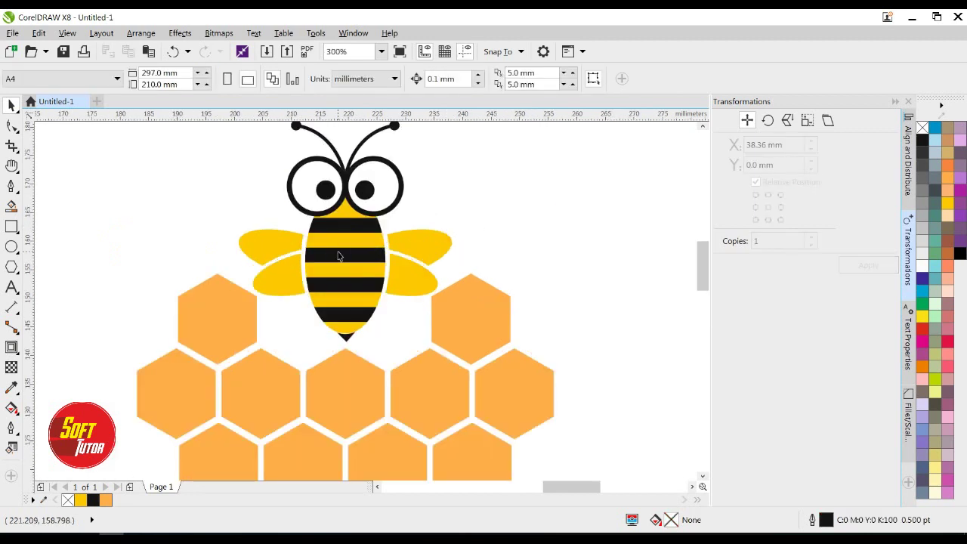
pyautogui.click(340, 255)
pyautogui.scroll(-1, 363, 319)
pyautogui.scroll(2, 388, 238)
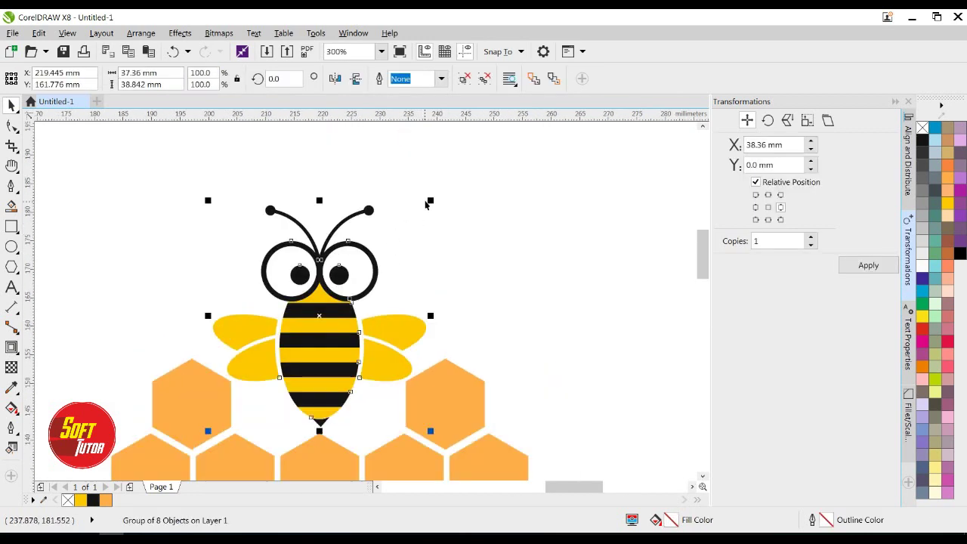
# - Try enlarging the bee to about 39 mm wide and centring it horizontally on the middle hexagon row
pyautogui.moveTo(435, 200); pyautogui.dragTo(454, 188)
pyautogui.moveTo(340, 324); pyautogui.dragTo(334, 326)
pyautogui.moveTo(444, 178); pyautogui.dragTo(438, 175)
pyautogui.click(318, 445)
pyautogui.press('c')
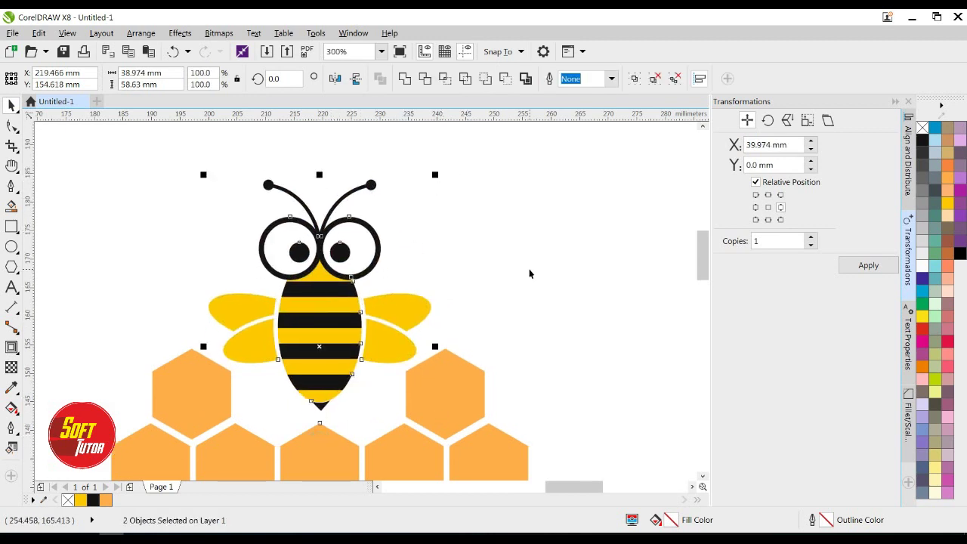
pyautogui.click(529, 269)
pyautogui.scroll(-1, 530, 268)
pyautogui.click(460, 233)
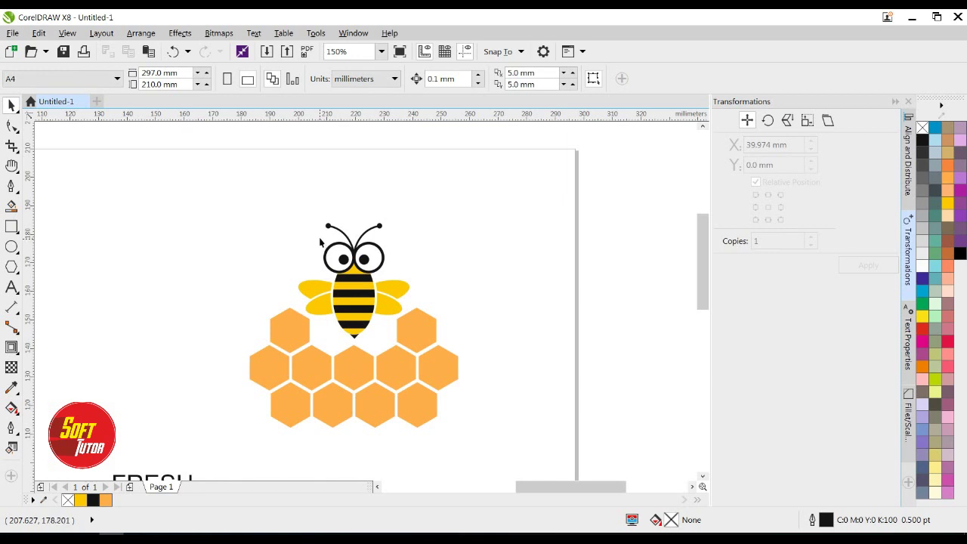
pyautogui.scroll(-2, 320, 239)
pyautogui.scroll(2, 342, 257)
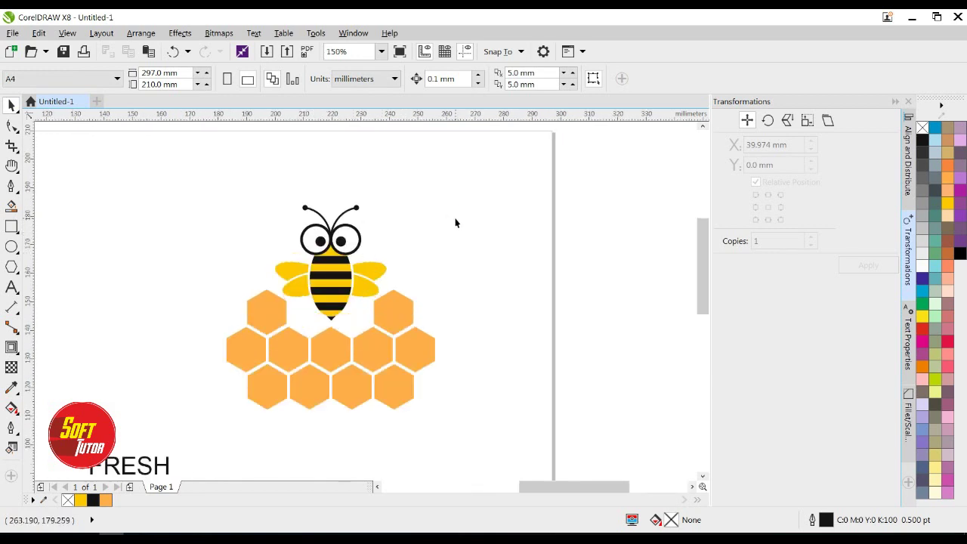
# - Undo the bee's enlargement and placement and restore the two deleted upper-row hexagons
pyautogui.hotkey('ctrl', 'z')
pyautogui.hotkey('ctrl', 'z')
pyautogui.hotkey('ctrl', 'z')
pyautogui.hotkey('ctrl', 'z')
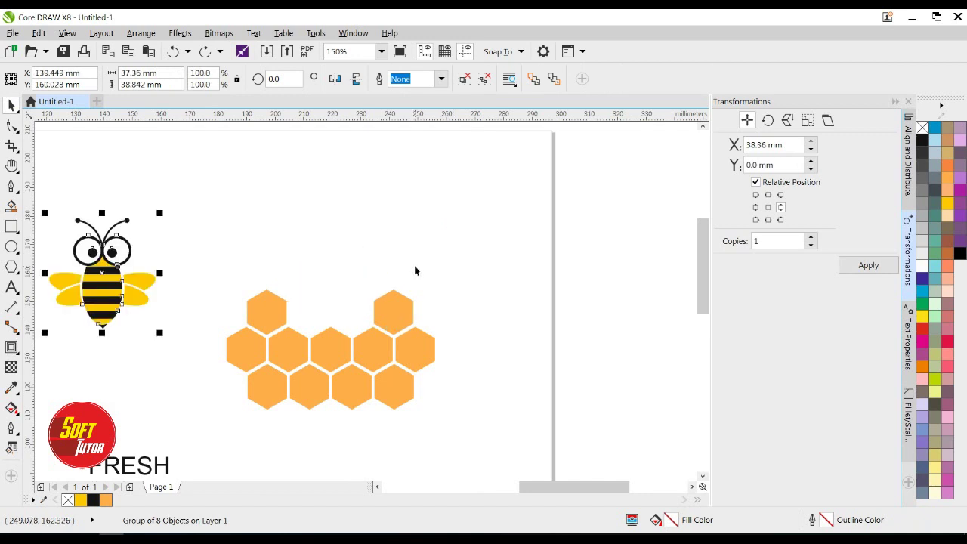
pyautogui.hotkey('ctrl', 'z')
pyautogui.hotkey('ctrl', 'z')
pyautogui.hotkey('ctrl', 'z')
pyautogui.click(462, 249)
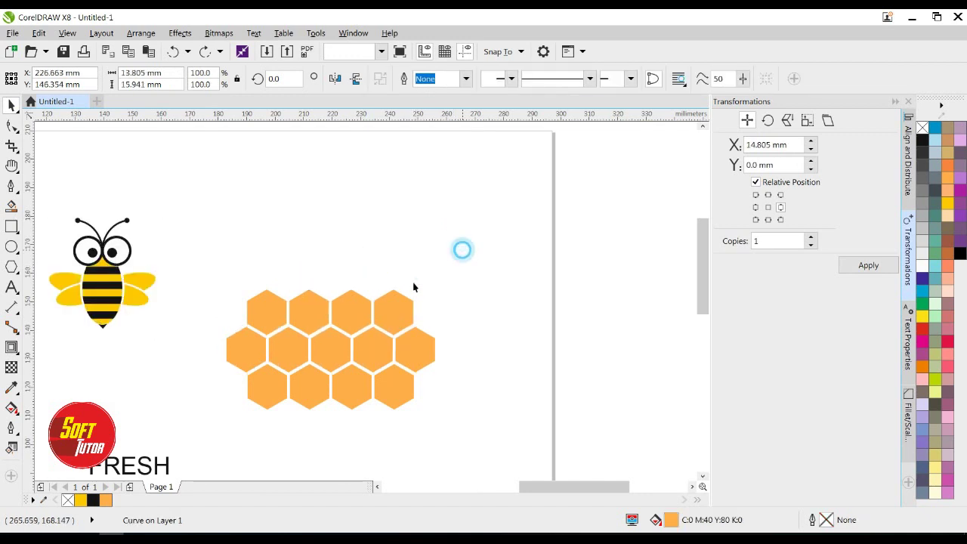
# - Move the bee over the honeycomb's upper row and centre it horizontally on the middle hexagon row
pyautogui.scroll(1, 334, 289)
pyautogui.scroll(-1, 448, 259)
pyautogui.click(466, 246)
pyautogui.moveTo(159, 258); pyautogui.dragTo(389, 300)
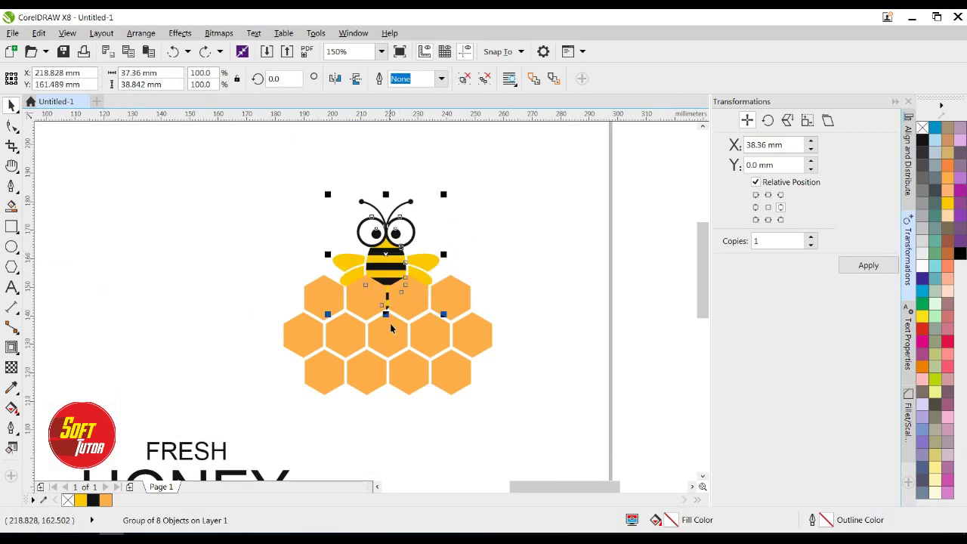
pyautogui.keyDown('shift'); pyautogui.click(388, 327); pyautogui.keyUp('shift')
pyautogui.press('c')
pyautogui.click(541, 222)
# - Bring the bee in front of the hexagons it overlaps
pyautogui.scroll(1, 414, 245)
pyautogui.click(372, 264)
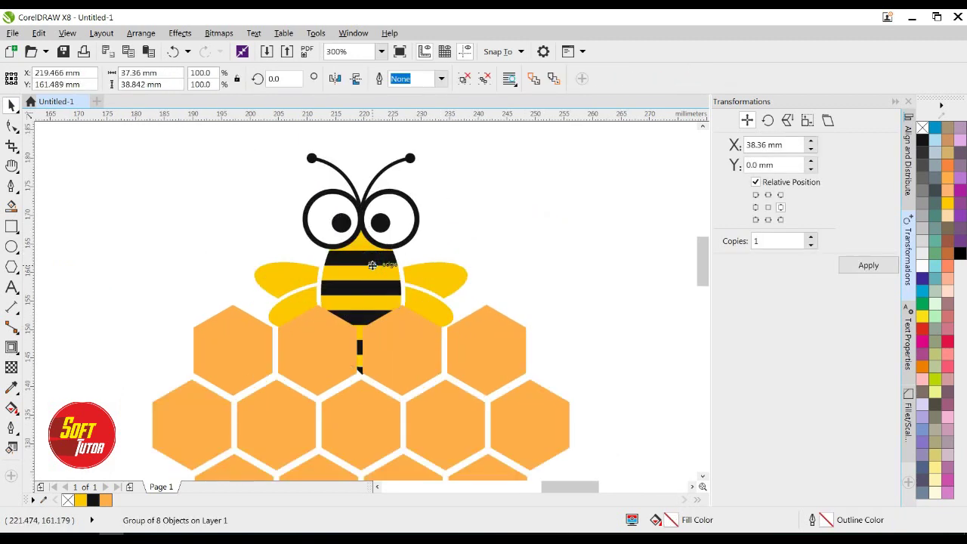
pyautogui.scroll(-2, 372, 265)
pyautogui.click(490, 231)
pyautogui.scroll(2, 360, 343)
pyautogui.moveTo(434, 276); pyautogui.dragTo(393, 325)
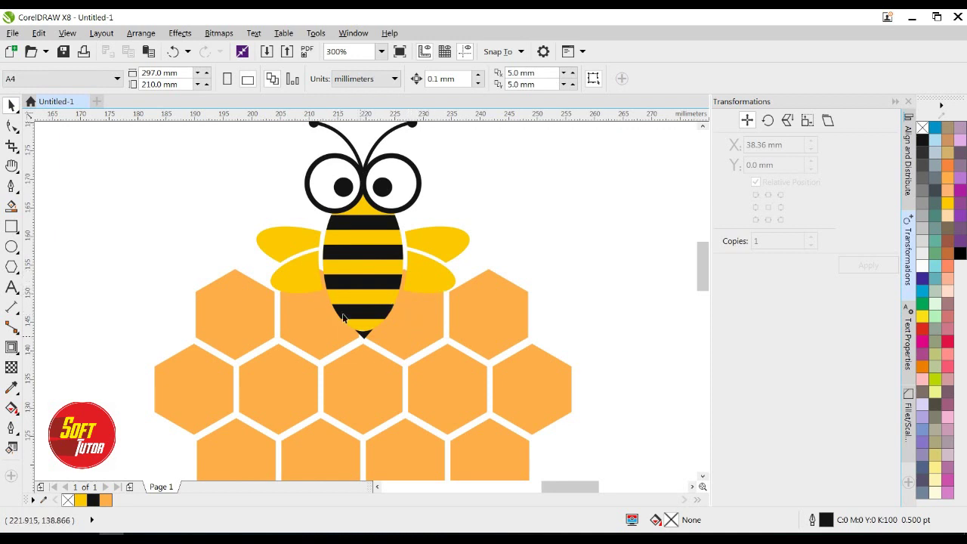
# - Draw a circle about 35 mm across following the left edge of the bee's body and use it to trim the hexagon there
pyautogui.click(12, 247)
pyautogui.moveTo(518, 160); pyautogui.dragTo(318, 358)
pyautogui.press('space')
pyautogui.keyDown('shift'); pyautogui.click(326, 306); pyautogui.keyUp('shift')
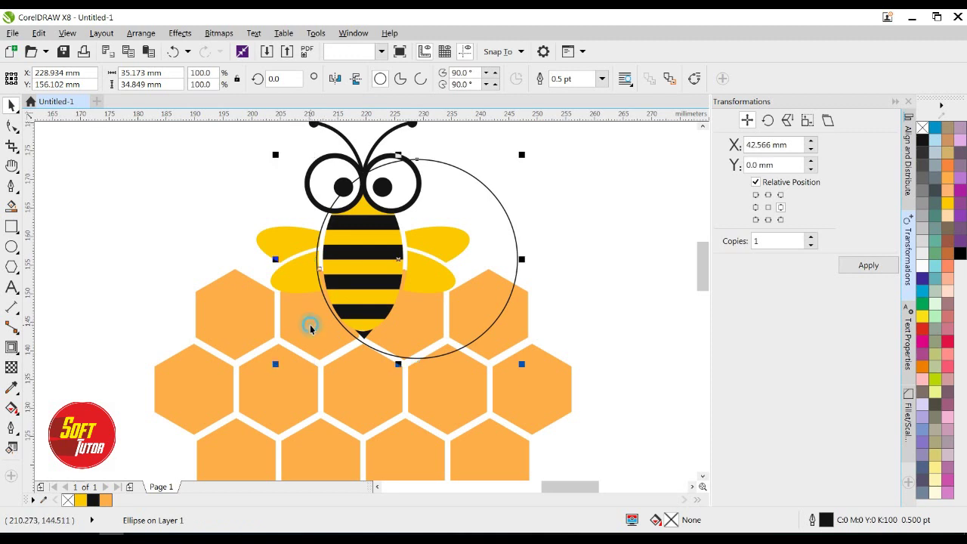
pyautogui.click(425, 78)
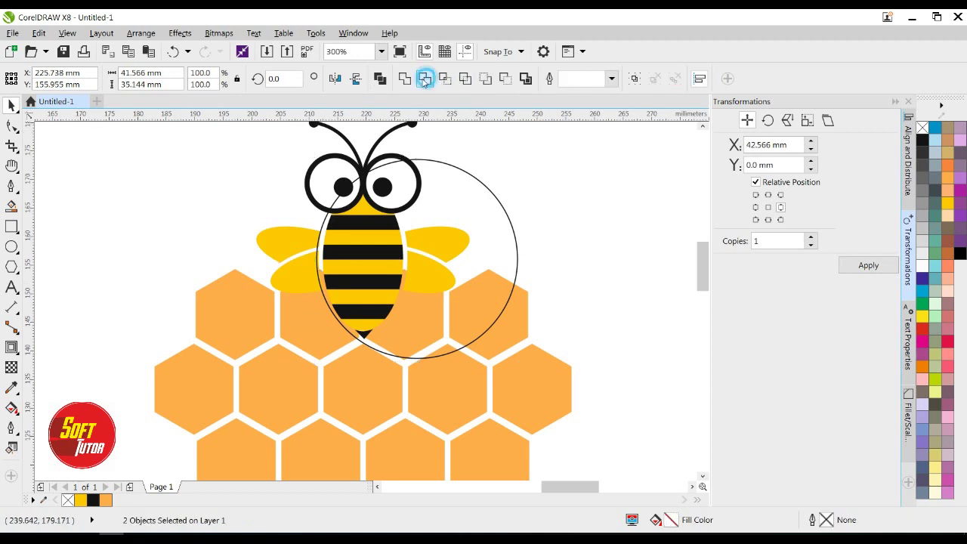
pyautogui.click(579, 144)
# - Shift the circle to follow the right edge of the bee's body and trim the hexagon on that side
pyautogui.moveTo(482, 207)
pyautogui.mouseDown()
pyautogui.moveTo(384, 201)
pyautogui.moveTo(377, 219)
pyautogui.mouseUp()
pyautogui.press('Right')
pyautogui.press('Right')
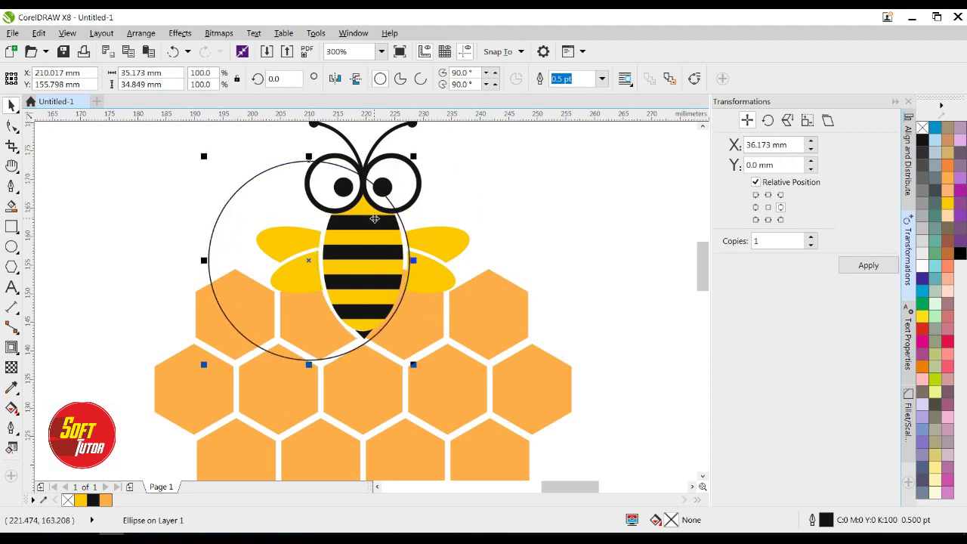
pyautogui.keyDown('shift'); pyautogui.click(432, 308); pyautogui.keyUp('shift')
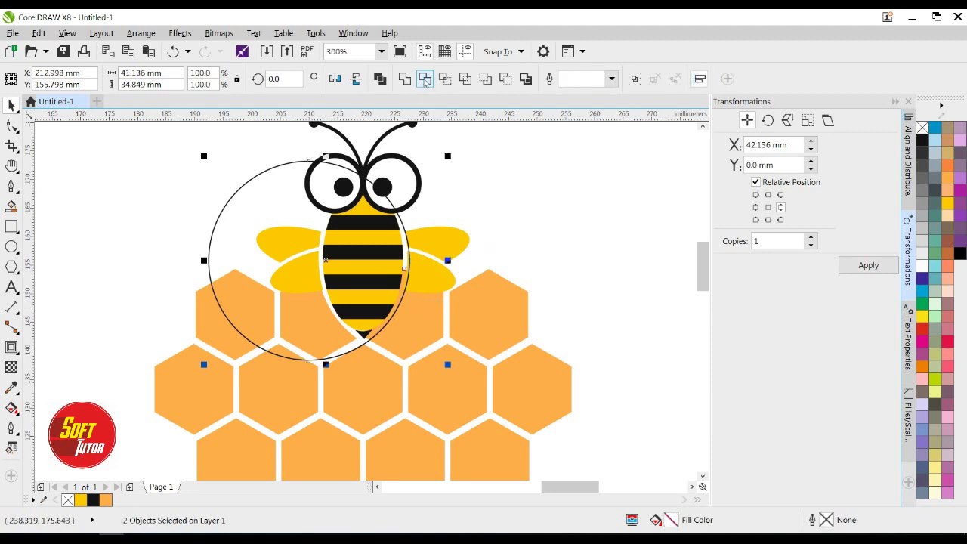
pyautogui.click(604, 174)
# - Position the circle's lower arc just beneath the bee's left wing and trim the inner hexagon below it
pyautogui.click(259, 198)
pyautogui.moveTo(259, 198); pyautogui.dragTo(87, 191)
pyautogui.moveTo(96, 227); pyautogui.dragTo(268, 186)
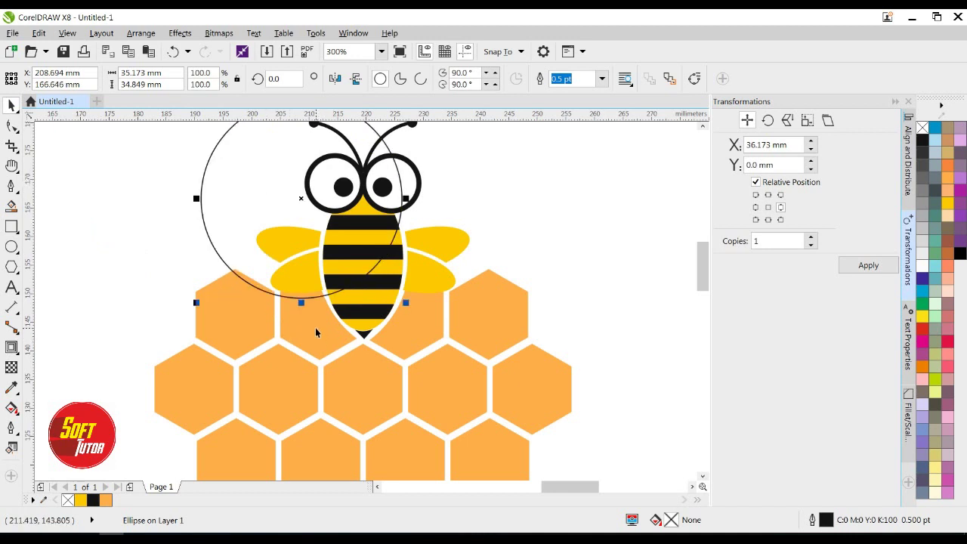
pyautogui.keyDown('shift'); pyautogui.click(316, 333); pyautogui.keyUp('shift')
pyautogui.click(426, 79)
pyautogui.click(637, 194)
# - Move the circle so its lower arc runs beneath the bee's right wing and trim the inner hexagon there
pyautogui.moveTo(241, 193); pyautogui.dragTo(355, 201)
pyautogui.moveTo(487, 251)
pyautogui.mouseDown()
pyautogui.moveTo(494, 239)
pyautogui.moveTo(507, 242)
pyautogui.moveTo(503, 249)
pyautogui.mouseUp()
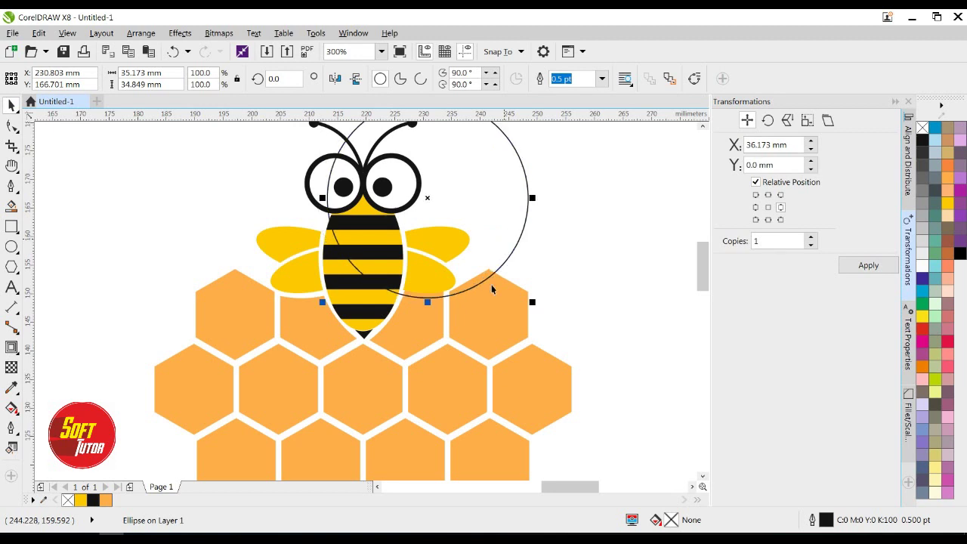
pyautogui.keyDown('shift'); pyautogui.click(427, 318); pyautogui.keyUp('shift')
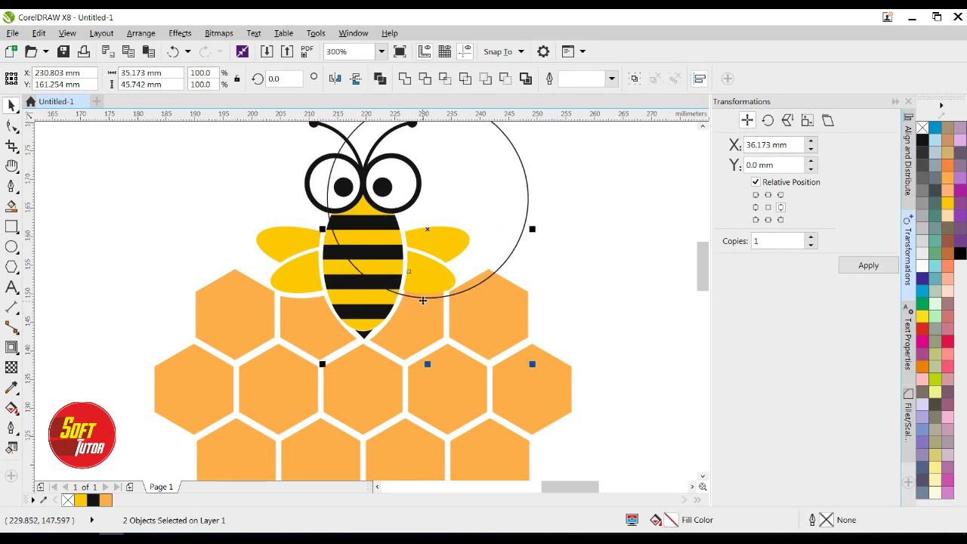
pyautogui.scroll(2, 416, 287)
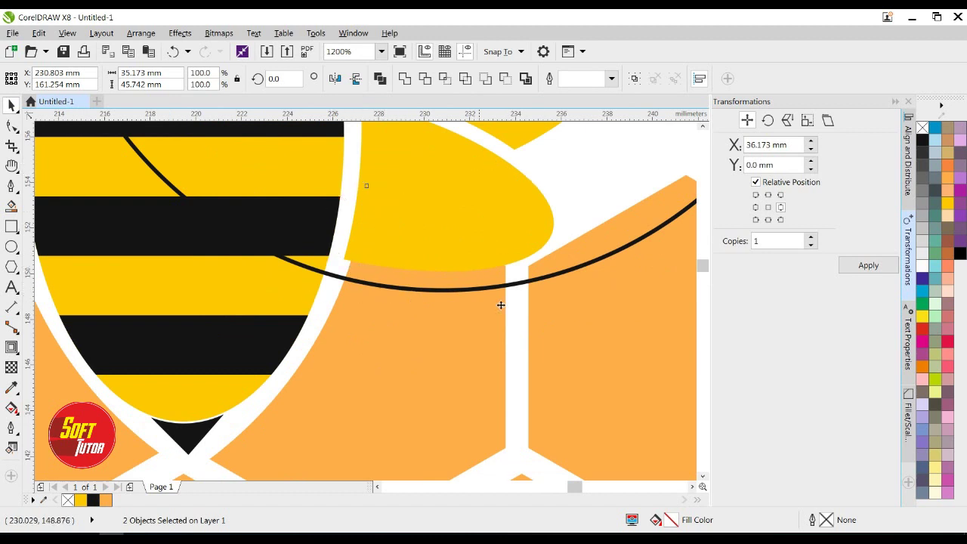
pyautogui.scroll(-1, 410, 280)
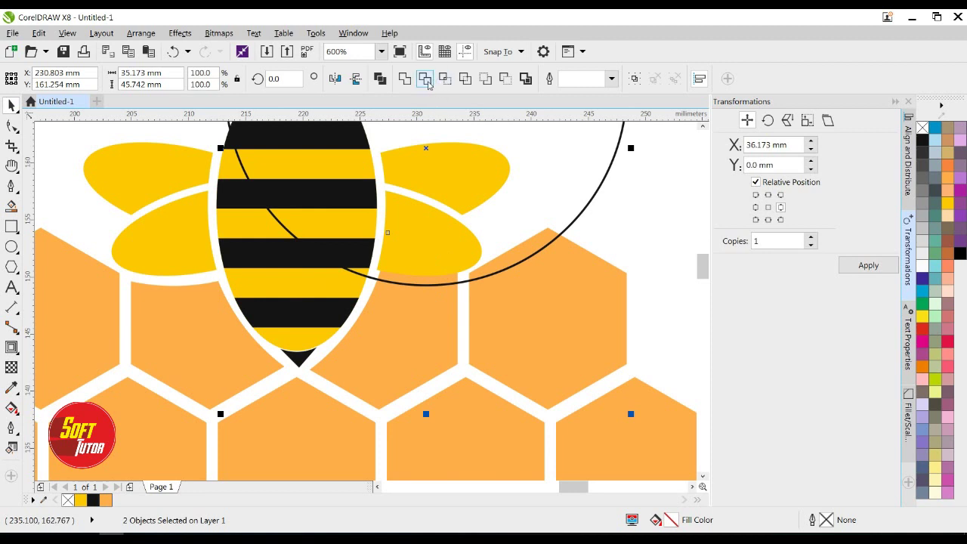
pyautogui.click(425, 78)
pyautogui.scroll(-1, 440, 281)
pyautogui.click(589, 213)
# - Move the trimming circle clear of the artwork and delete it
pyautogui.click(518, 174)
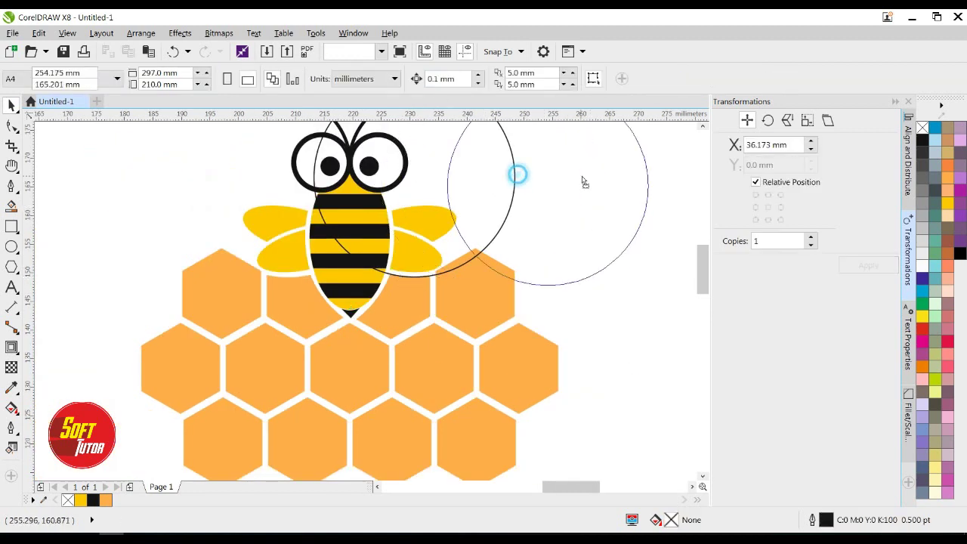
pyautogui.scroll(-1, 419, 274)
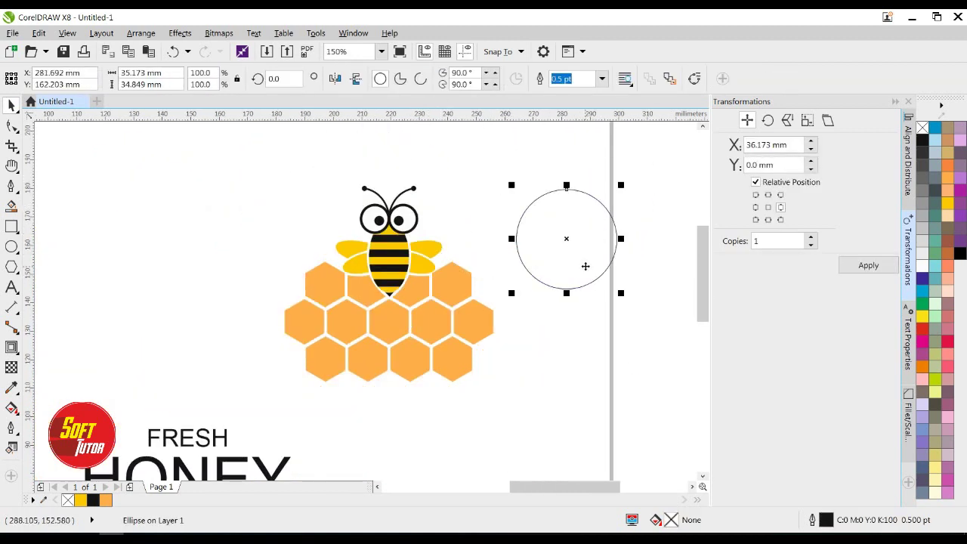
pyautogui.press('Delete')
pyautogui.click(544, 220)
pyautogui.moveTo(238, 155); pyautogui.dragTo(593, 420)
pyautogui.click(576, 354)
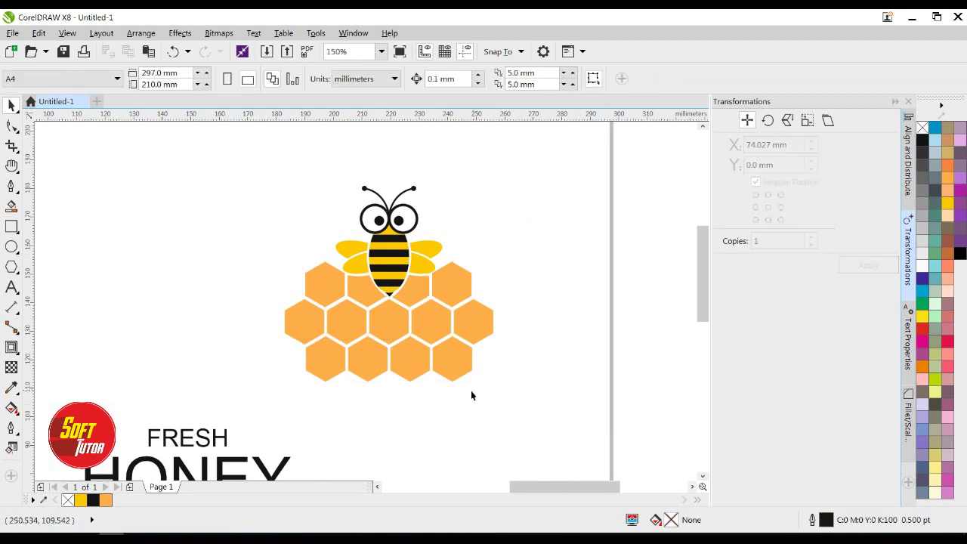
# - Try a duplicate hexagon centred below the honeycomb's bottom row
pyautogui.scroll(1, 417, 408)
pyautogui.click(416, 310)
pyautogui.moveTo(413, 315); pyautogui.dragTo(363, 396)
pyautogui.scroll(-1, 372, 393)
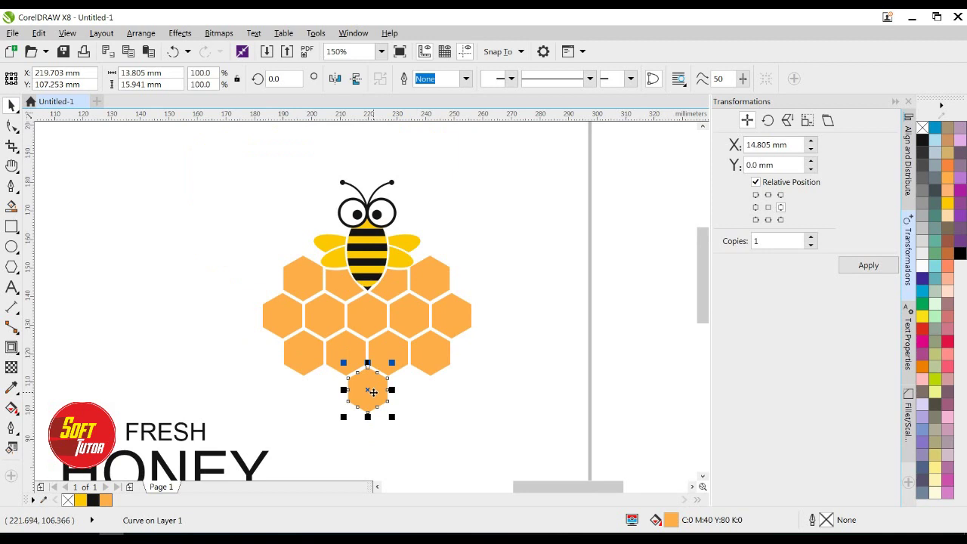
pyautogui.press('Delete')
# - Group the bee and honeycomb artwork into one object and scale the group down
pyautogui.click(494, 418)
pyautogui.moveTo(234, 155); pyautogui.dragTo(575, 404)
pyautogui.hotkey('ctrl', 'g')
pyautogui.scroll(-1, 492, 335)
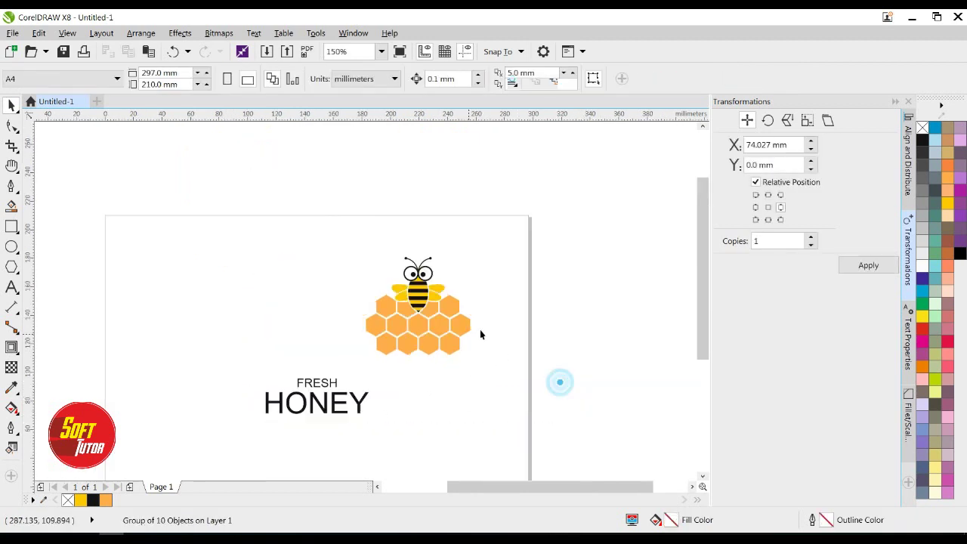
pyautogui.moveTo(476, 362); pyautogui.dragTo(361, 302)
pyautogui.click(475, 313)
pyautogui.click(465, 292)
# - Add a page-sized rectangle and centre the bee and honeycomb group horizontally on it, above the FRESH HONEY text
pyautogui.doubleClick(10, 225)
pyautogui.click(233, 139)
pyautogui.moveTo(197, 137); pyautogui.dragTo(429, 348)
pyautogui.keyDown('shift'); pyautogui.click(430, 268); pyautogui.keyUp('shift')
pyautogui.press('c')
pyautogui.click(610, 236)
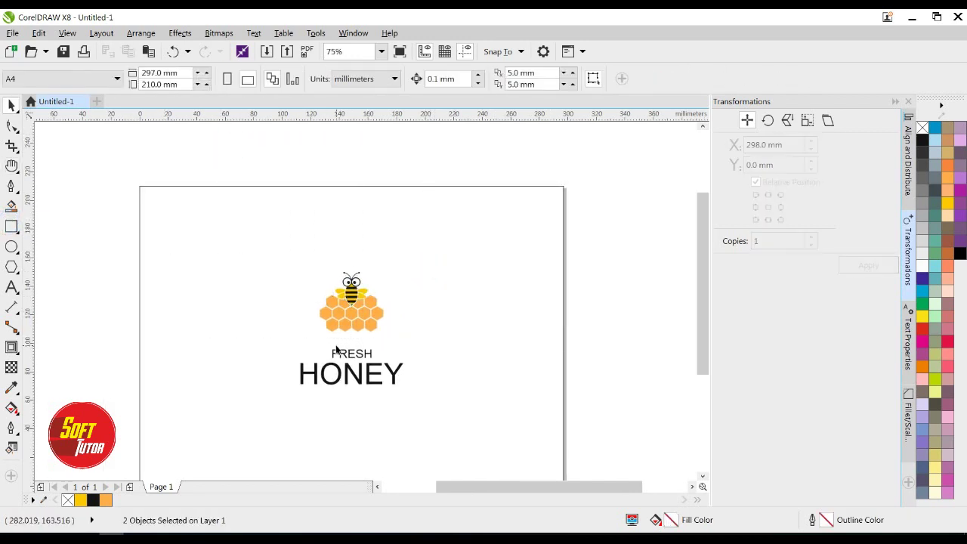
# - Enlarge the bee and honeycomb group slightly and centre it horizontally on the page-sized rectangle
pyautogui.click(325, 315)
pyautogui.moveTo(392, 337); pyautogui.dragTo(399, 348)
pyautogui.keyDown('shift'); pyautogui.click(432, 275); pyautogui.keyUp('shift')
pyautogui.click(692, 252)
pyautogui.click(636, 234)
pyautogui.moveTo(496, 360); pyautogui.dragTo(492, 292)
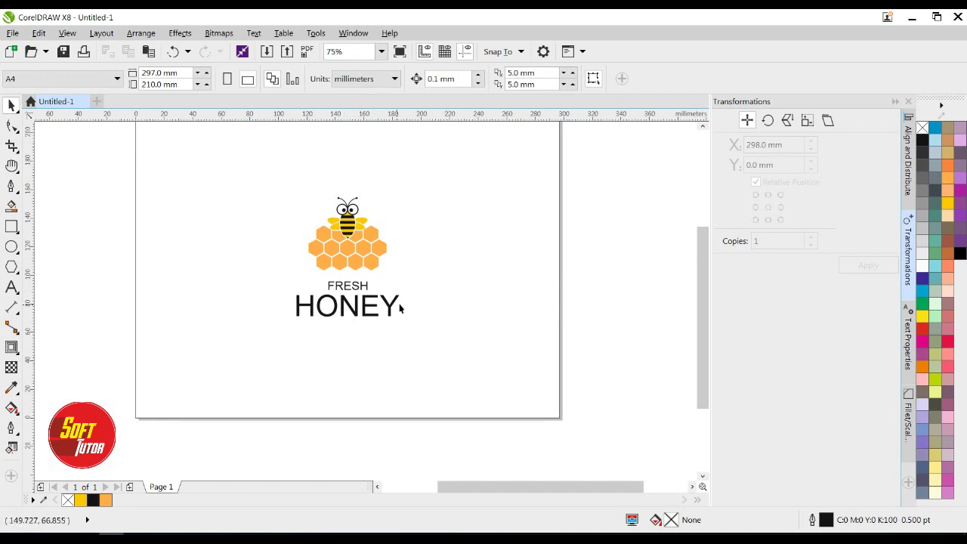
# - Move the FRESH and HONEY text objects together to just below the page
pyautogui.click(355, 288)
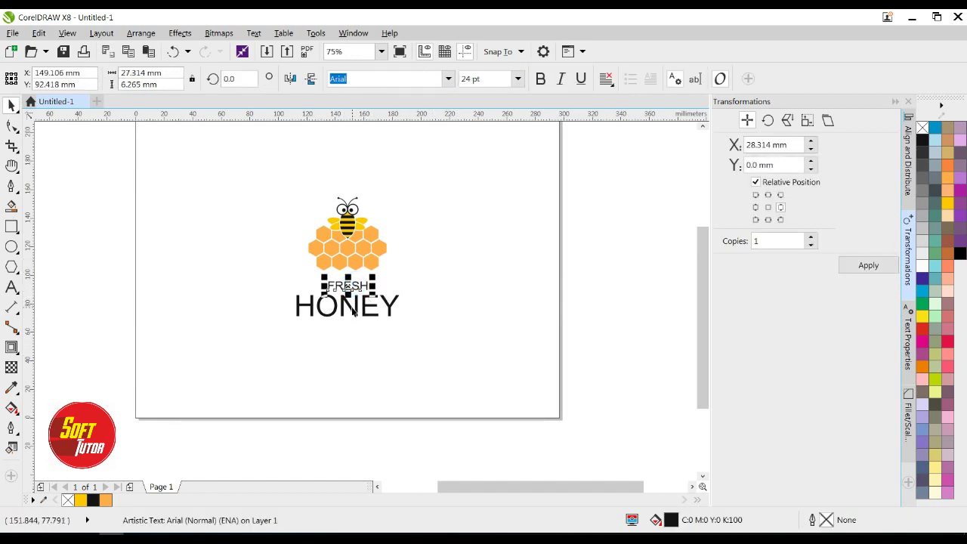
pyautogui.keyDown('shift'); pyautogui.click(349, 312); pyautogui.keyUp('shift')
pyautogui.moveTo(349, 314); pyautogui.dragTo(358, 447)
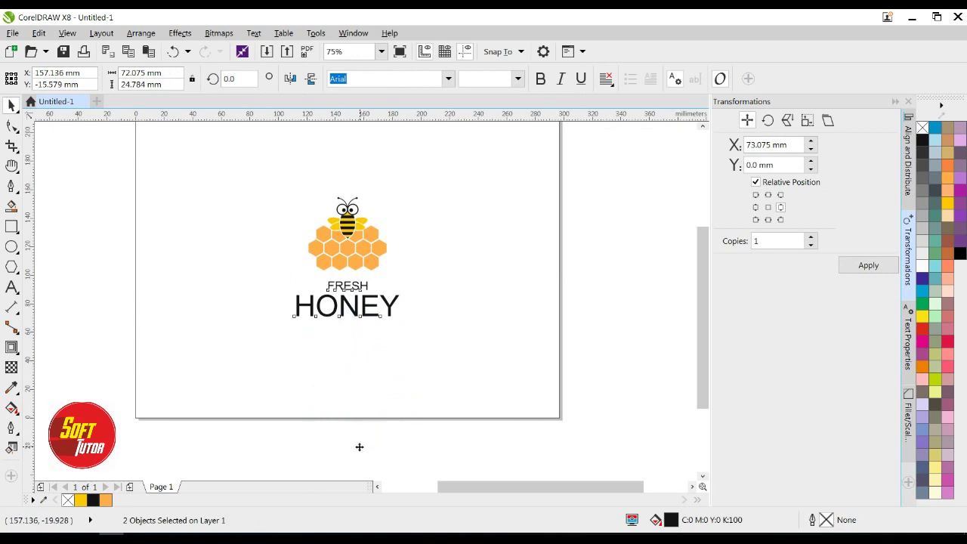
pyautogui.click(605, 404)
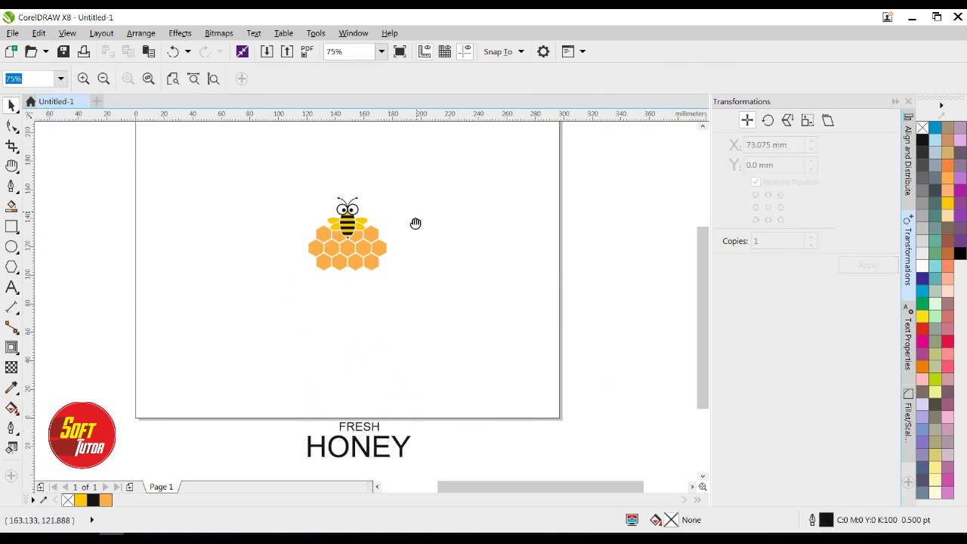
# - Draw a circle about 82 mm in diameter around the bee and honeycomb group
pyautogui.moveTo(419, 216); pyautogui.dragTo(403, 255)
pyautogui.press('F7')
pyautogui.moveTo(279, 219); pyautogui.dragTo(378, 332)
pyautogui.press('space')
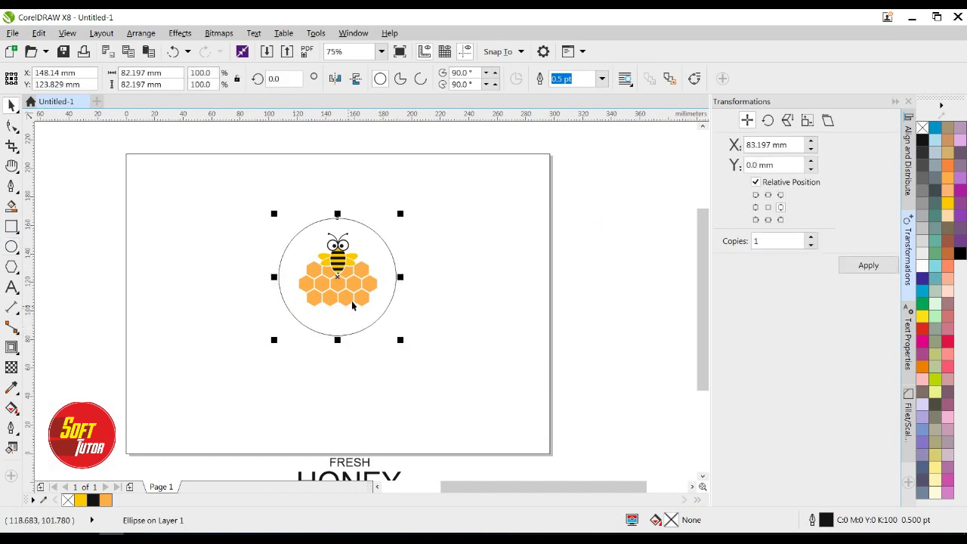
# - Try outline widths of 4 pt and 5 pt on the circle
pyautogui.click(603, 80)
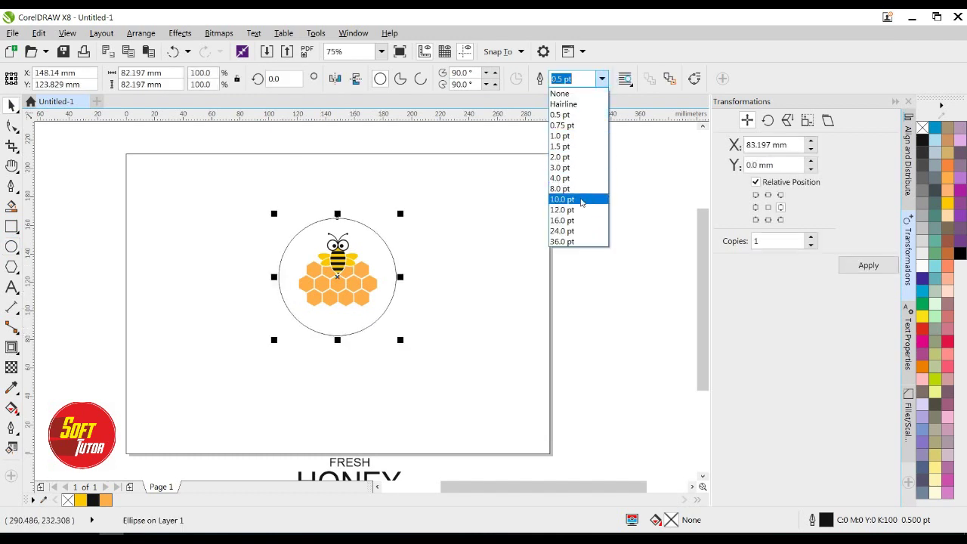
pyautogui.click(574, 178)
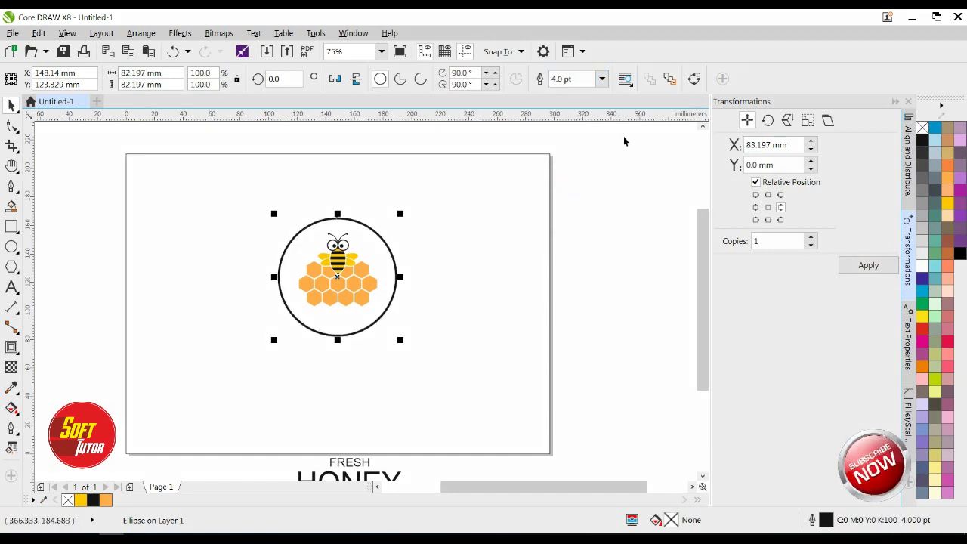
pyautogui.click(589, 75)
pyautogui.write('5')
pyautogui.press('Return')
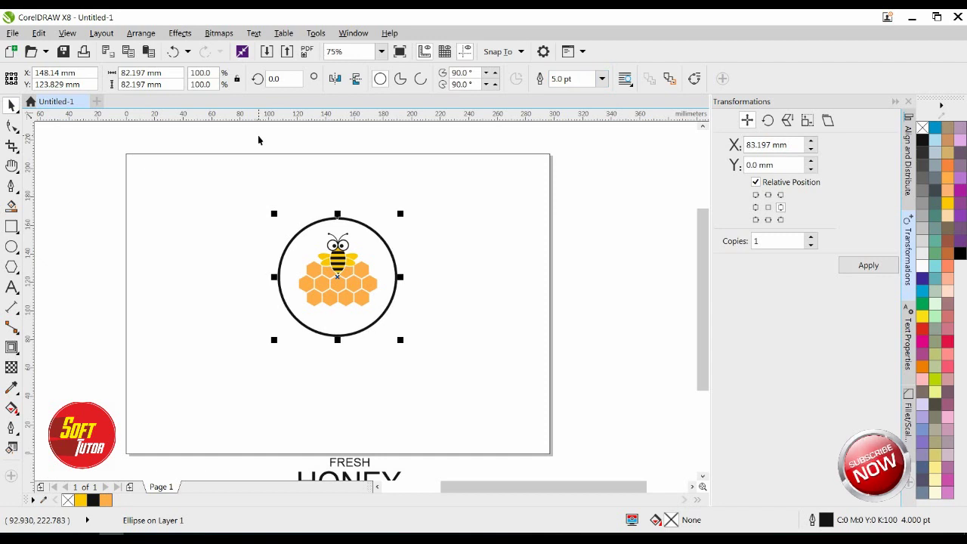
# - Set the circle's outline width to 6 pt and convert the outline to an object
pyautogui.click(578, 78)
pyautogui.write('6')
pyautogui.press('Return')
pyautogui.scroll(2, 380, 267)
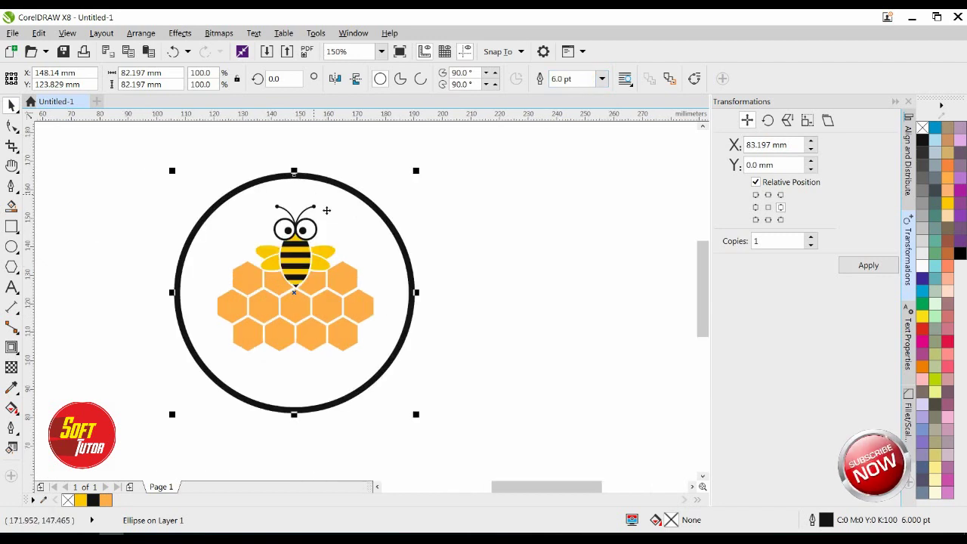
pyautogui.click(141, 33)
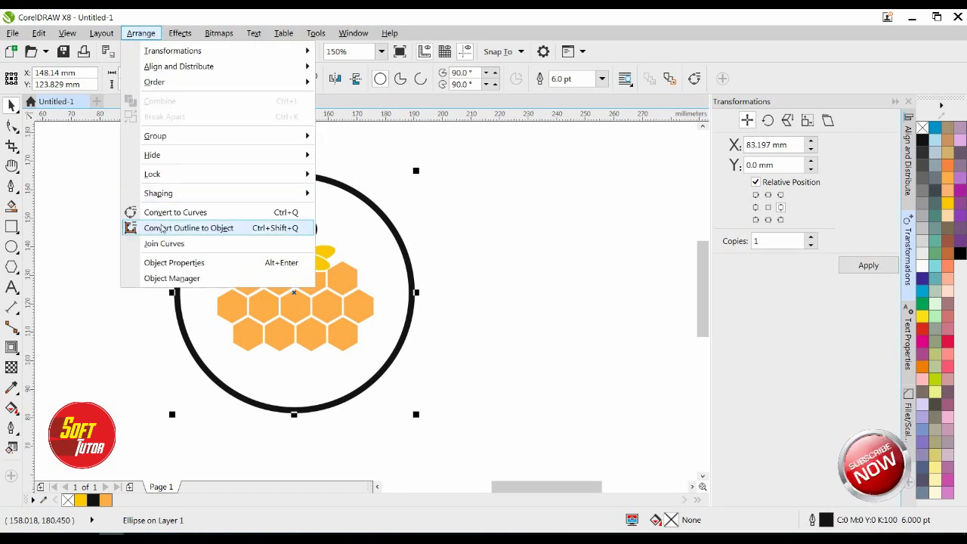
pyautogui.click(164, 228)
pyautogui.click(443, 192)
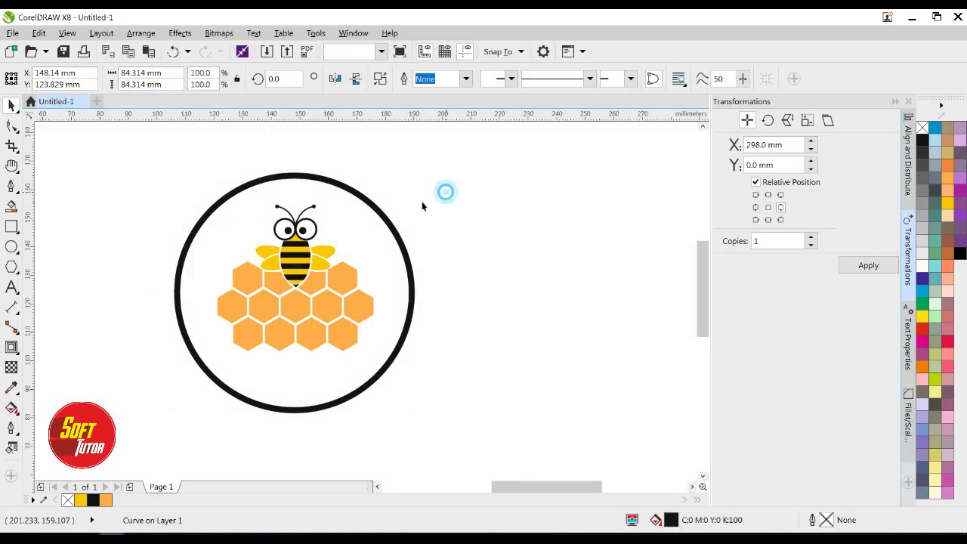
# - Remove the page-sized rectangle surrounding the logo artwork
pyautogui.click(349, 211)
pyautogui.scroll(-2, 418, 244)
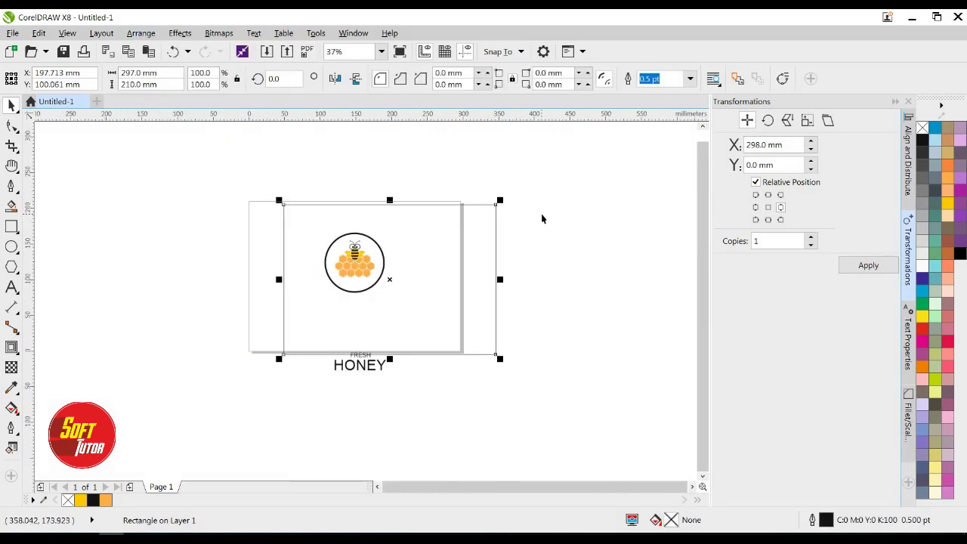
pyautogui.click(522, 199)
pyautogui.scroll(2, 344, 256)
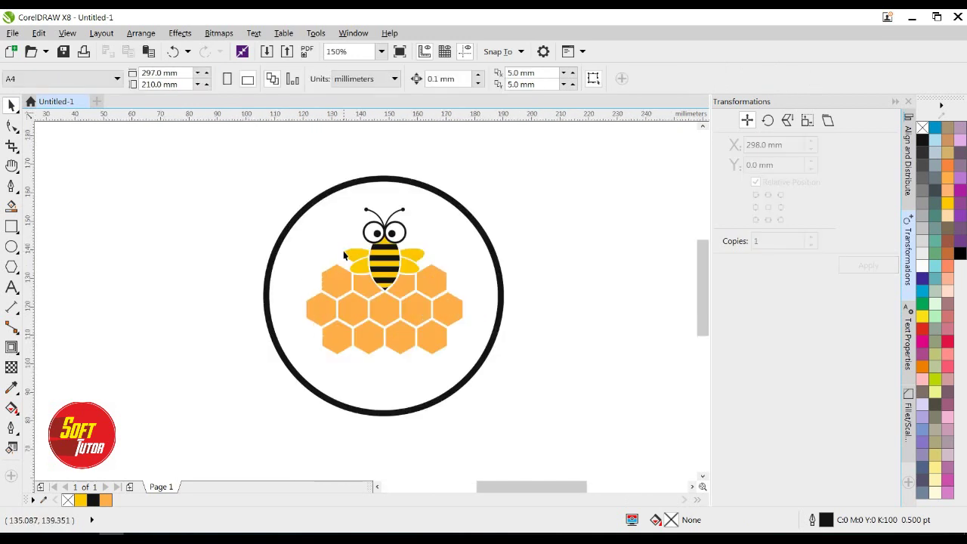
# - Scale the black ring down to about 71.6 mm in diameter and centre it horizontally with the bee artwork
pyautogui.click(426, 189)
pyautogui.moveTo(506, 420); pyautogui.dragTo(490, 402)
pyautogui.keyDown('shift'); pyautogui.click(435, 306); pyautogui.keyUp('shift')
pyautogui.press('c')
pyautogui.click(554, 261)
pyautogui.click(465, 240)
pyautogui.scroll(-1, 408, 214)
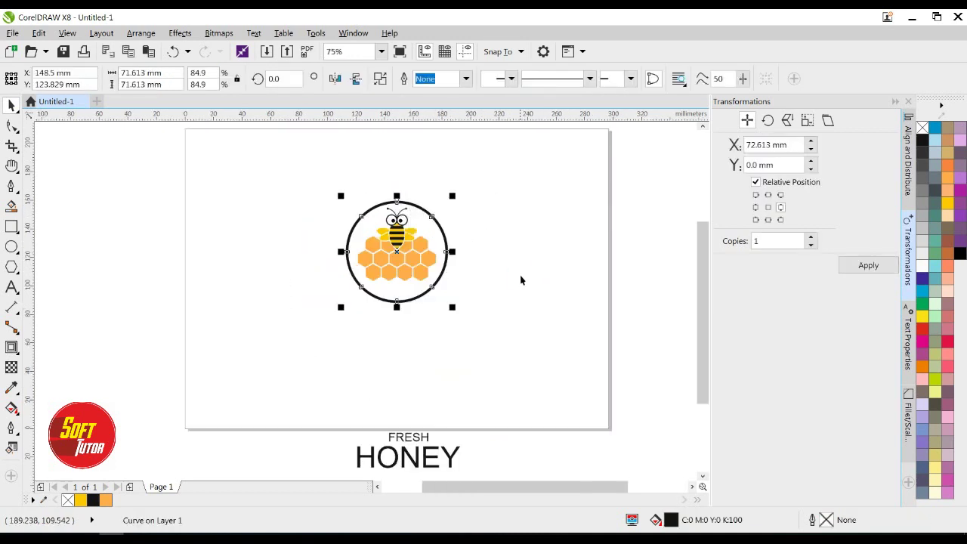
pyautogui.press('Escape')
# - Draw a rectangle about 81 mm by 31 mm across the lower edge of the black ring
pyautogui.click(11, 225)
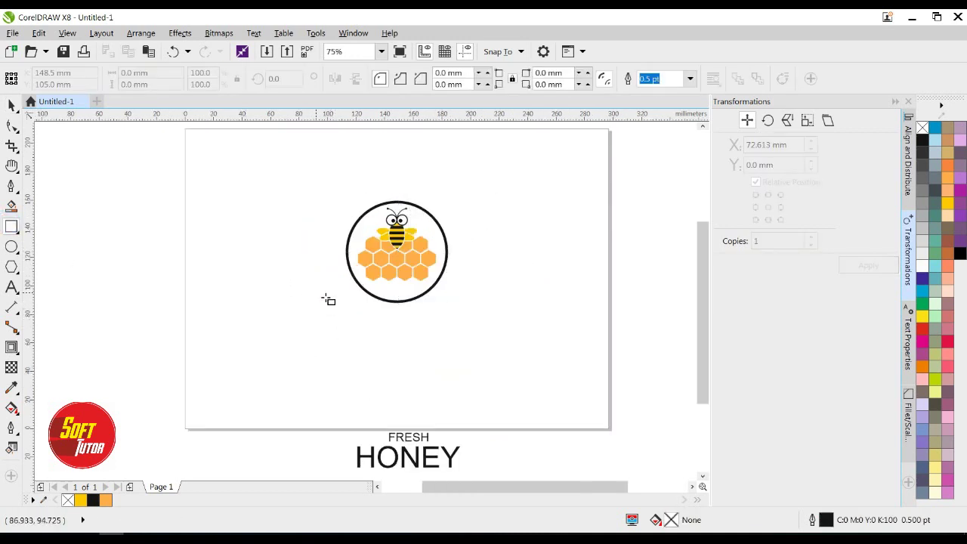
pyautogui.moveTo(339, 296)
pyautogui.mouseDown()
pyautogui.moveTo(457, 341)
pyautogui.moveTo(406, 342)
pyautogui.mouseUp()
pyautogui.press('space')
pyautogui.keyDown('shift'); pyautogui.click(437, 283); pyautogui.keyUp('shift')
pyautogui.scroll(1, 441, 293)
pyautogui.click(440, 322)
# - Scale the bee and honeycomb group down and centre it horizontally inside the ring
pyautogui.click(380, 243)
pyautogui.moveTo(434, 295); pyautogui.dragTo(384, 248)
pyautogui.moveTo(348, 205); pyautogui.dragTo(347, 210)
pyautogui.keyDown('shift'); pyautogui.click(423, 158); pyautogui.keyUp('shift')
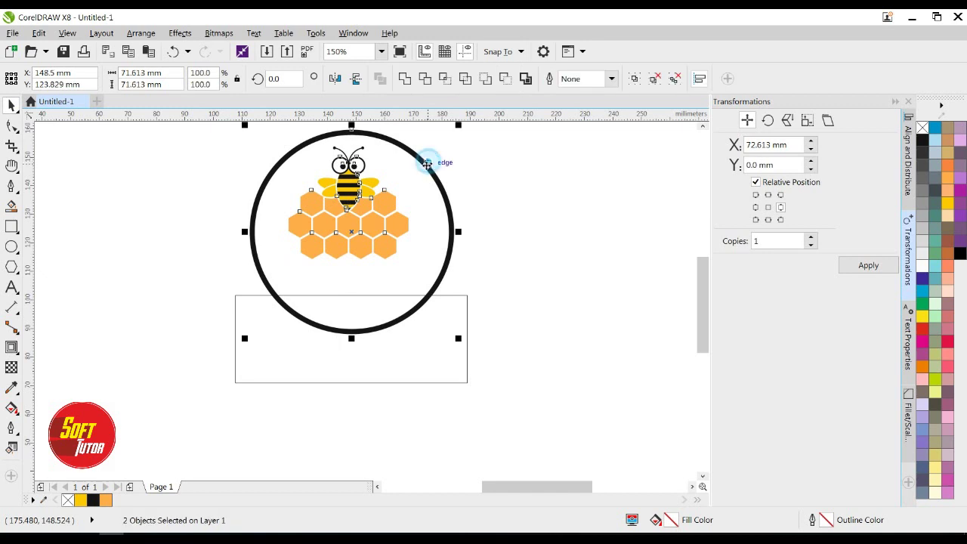
# - Move the rectangle up to just beneath the honeycomb and centre it horizontally with the ring
pyautogui.click(413, 378)
pyautogui.moveTo(412, 376); pyautogui.dragTo(417, 351)
pyautogui.click(523, 334)
pyautogui.click(436, 323)
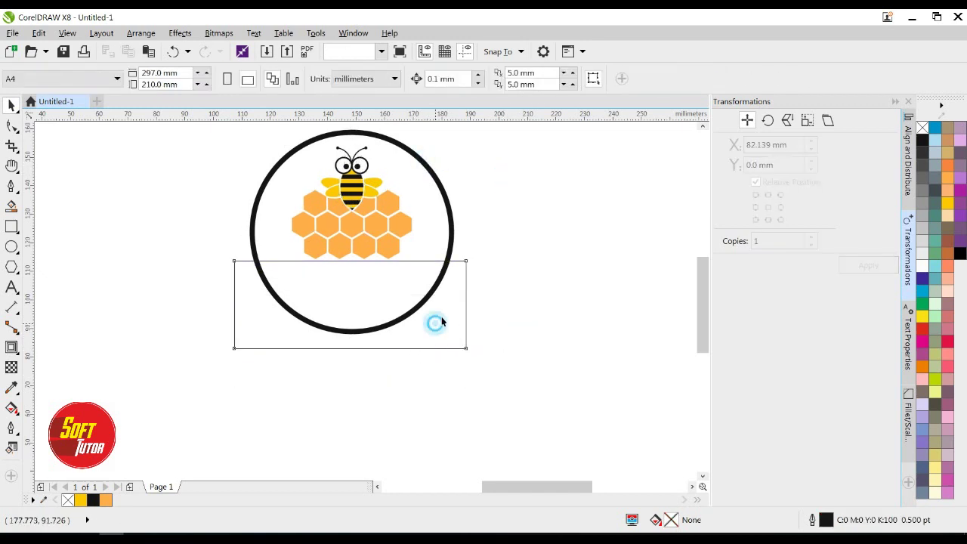
pyautogui.keyDown('shift'); pyautogui.click(454, 240); pyautogui.keyUp('shift')
pyautogui.press('c')
pyautogui.click(506, 244)
# - Convert the rectangle to curves and change all of its line segments to curved segments
pyautogui.click(443, 321)
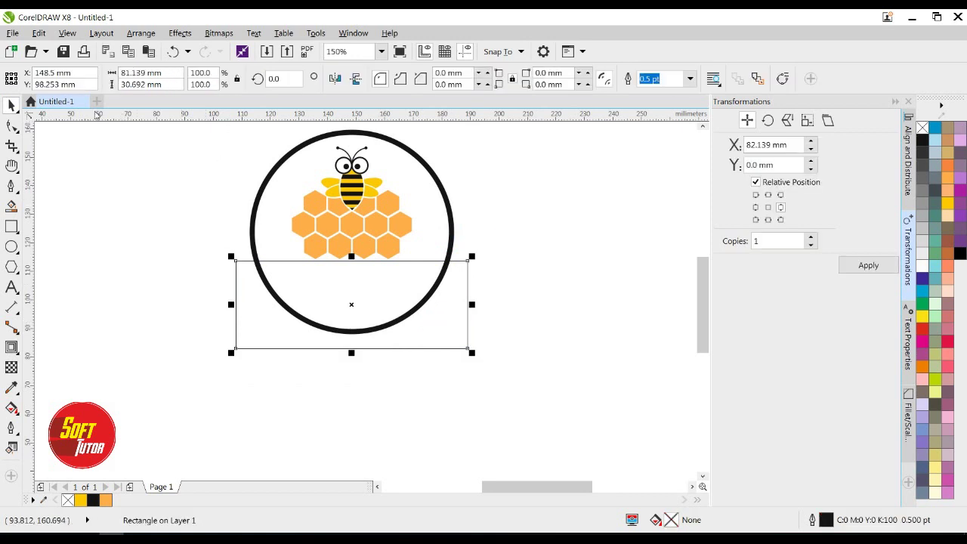
pyautogui.click(141, 33)
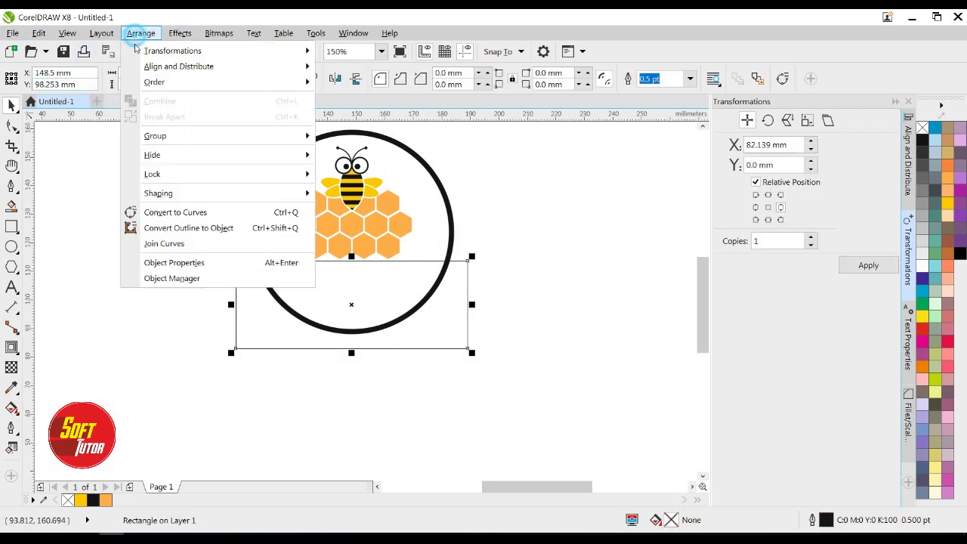
pyautogui.click(149, 212)
pyautogui.click(273, 327)
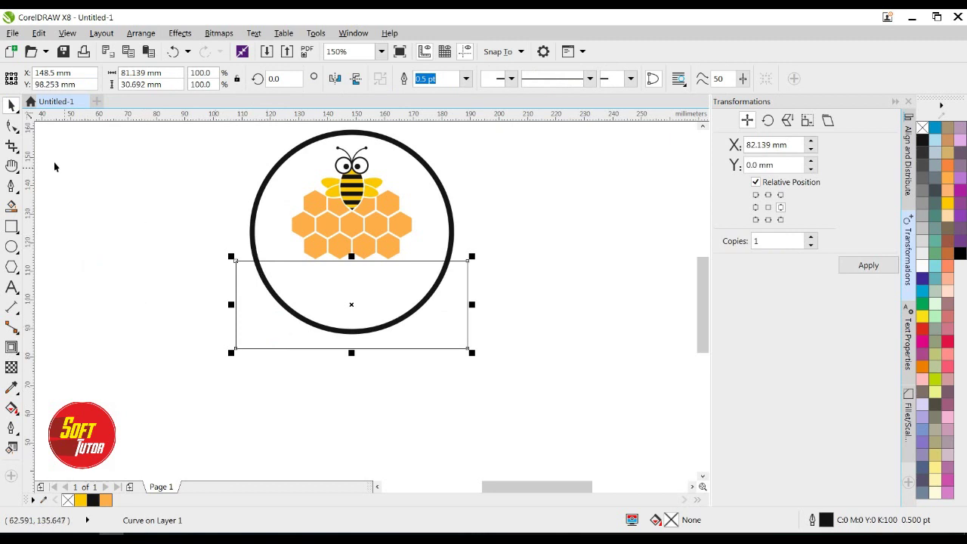
pyautogui.click(12, 126)
pyautogui.moveTo(207, 250); pyautogui.dragTo(487, 366)
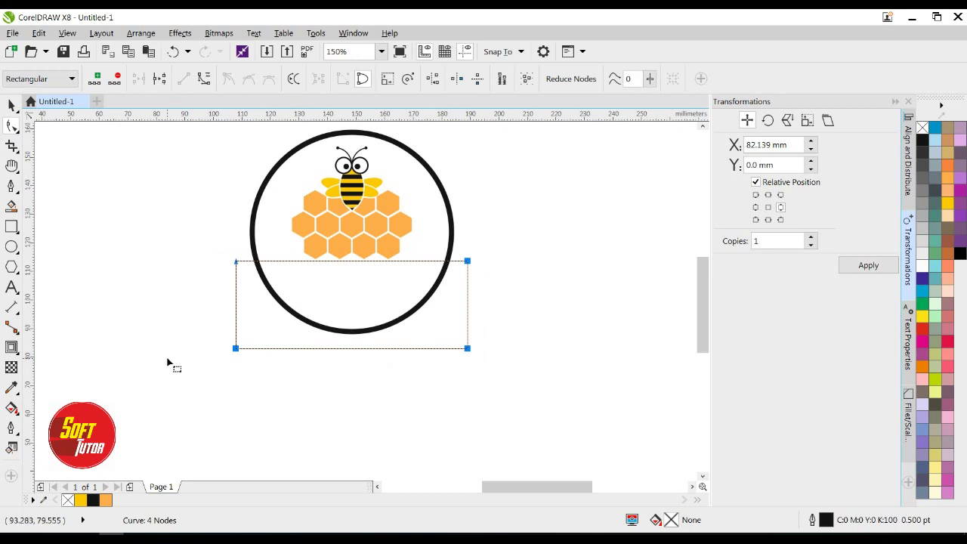
pyautogui.click(205, 79)
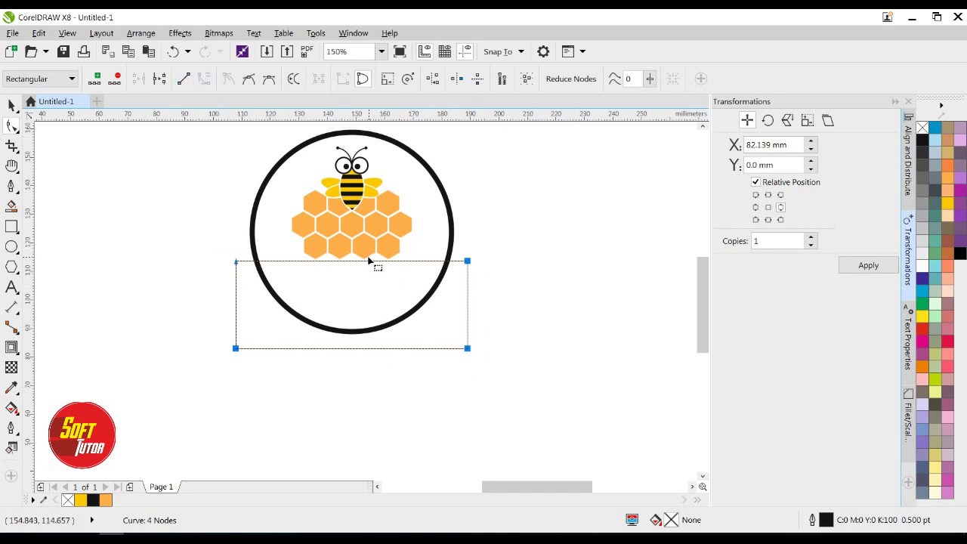
# - Bend the shape's top edge slightly upward and its bottom edge clearly downward
pyautogui.moveTo(356, 264); pyautogui.dragTo(356, 256)
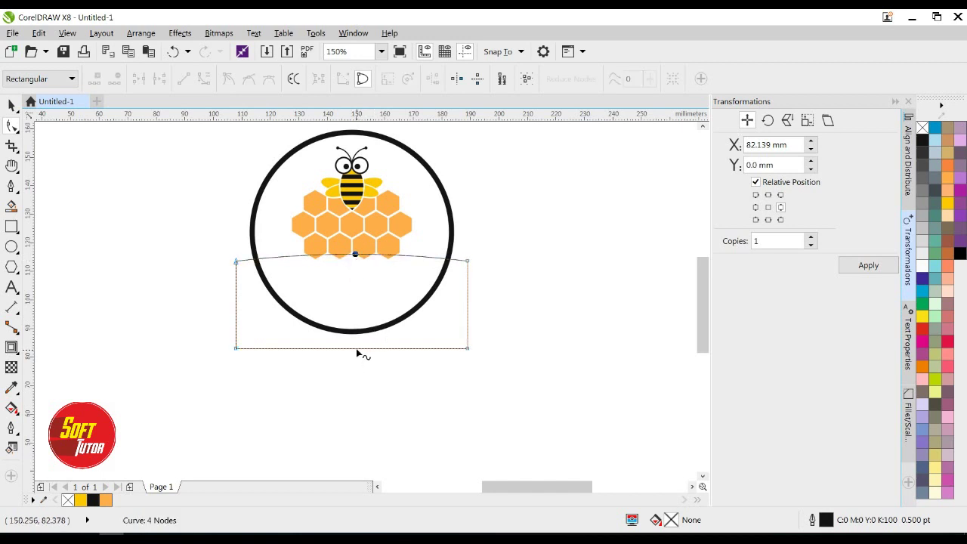
pyautogui.moveTo(357, 350); pyautogui.dragTo(358, 389)
pyautogui.press('space')
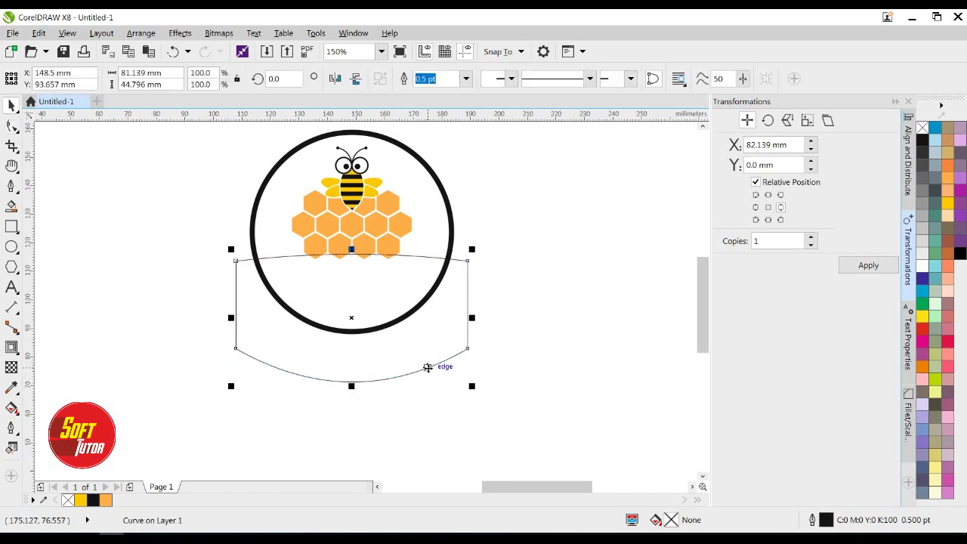
# - Scale the curved shape to about 70 mm by 39 mm and position it over the honeycomb's bottom row, centred on the ring
pyautogui.moveTo(471, 386); pyautogui.dragTo(453, 373)
pyautogui.click(552, 313)
pyautogui.scroll(1, 377, 258)
pyautogui.moveTo(374, 334); pyautogui.dragTo(375, 310)
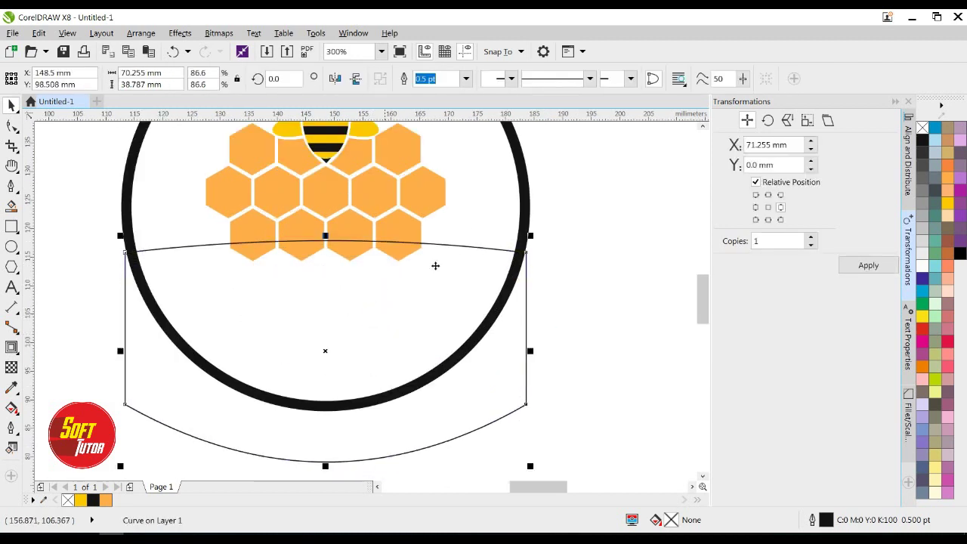
pyautogui.click(581, 222)
pyautogui.click(497, 273)
pyautogui.keyDown('shift'); pyautogui.click(527, 214); pyautogui.keyUp('shift')
pyautogui.click(570, 205)
# - Widen the curved shape symmetrically to about 104 mm so it extends beyond both sides of the ring, keeping it centred
pyautogui.click(509, 305)
pyautogui.moveTo(532, 350); pyautogui.dragTo(627, 349)
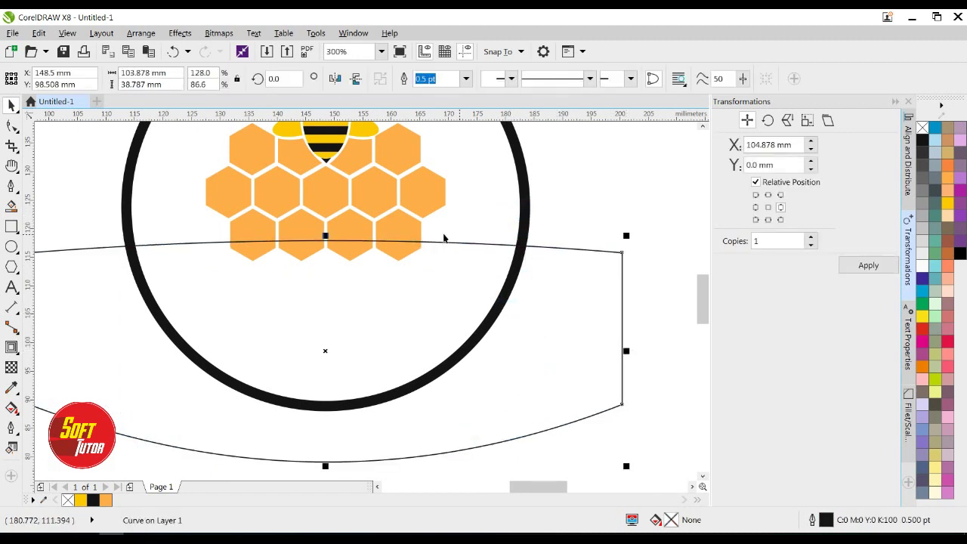
pyautogui.scroll(-2, 443, 237)
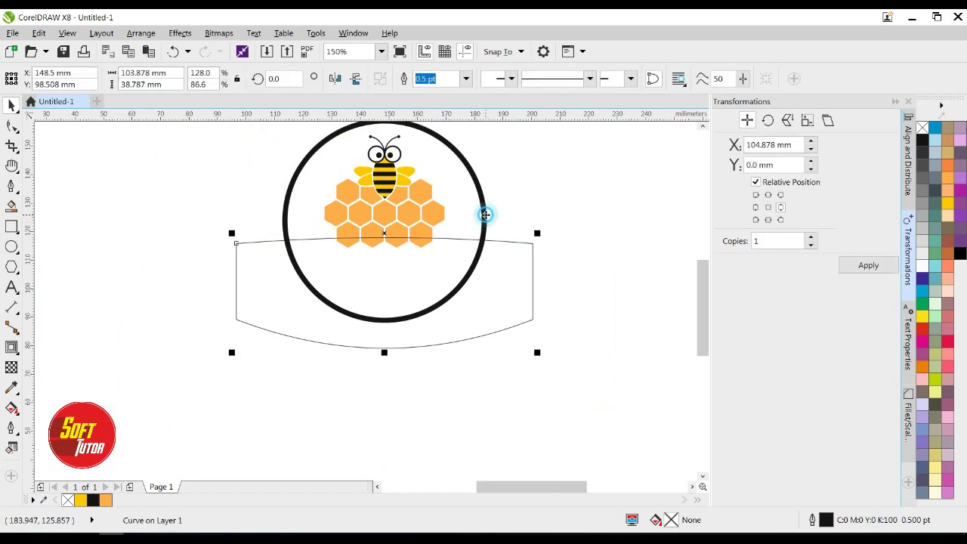
pyautogui.keyDown('shift'); pyautogui.click(485, 216); pyautogui.keyUp('shift')
pyautogui.click(544, 203)
pyautogui.click(492, 278)
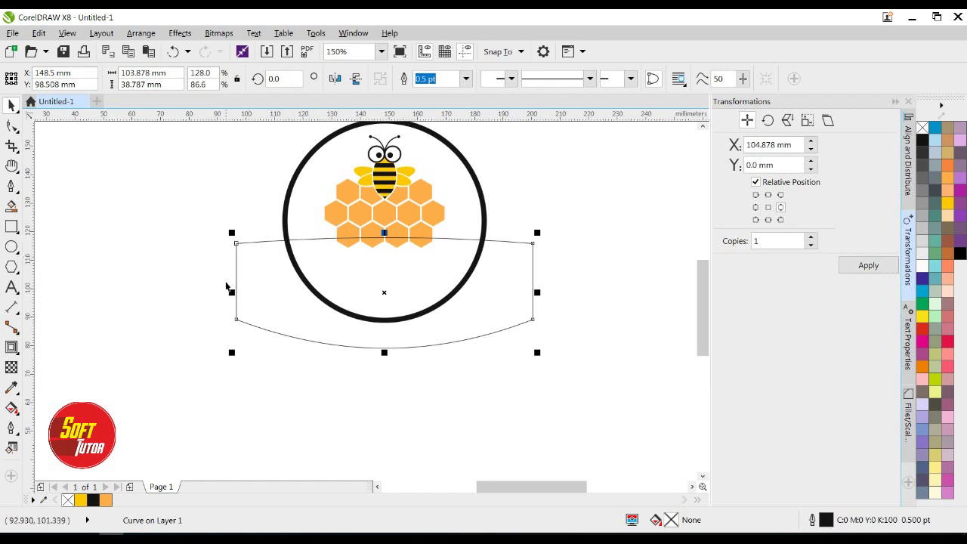
# - Apply a one-step inside contour with a 1.525 mm offset to the curved shape
pyautogui.click(12, 346)
pyautogui.click(60, 364)
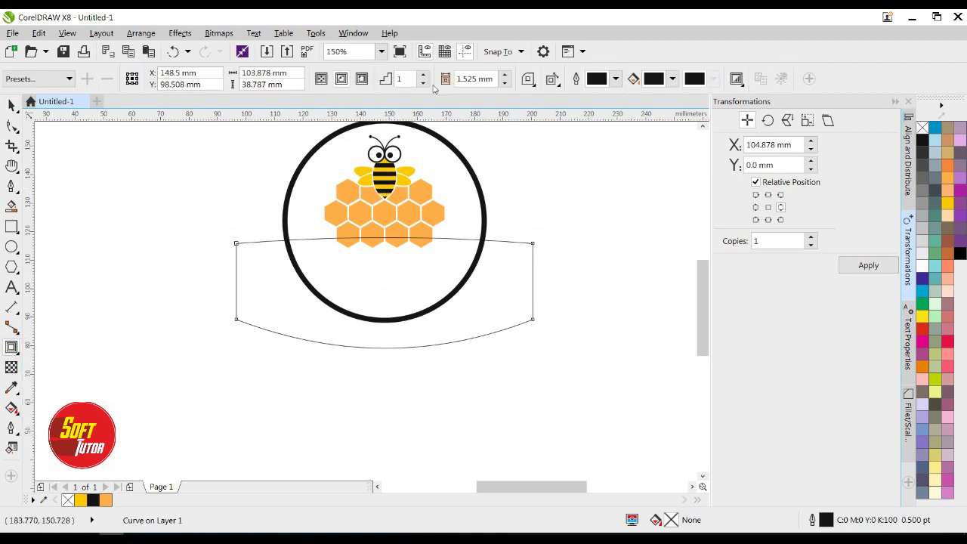
pyautogui.click(362, 79)
pyautogui.click(343, 79)
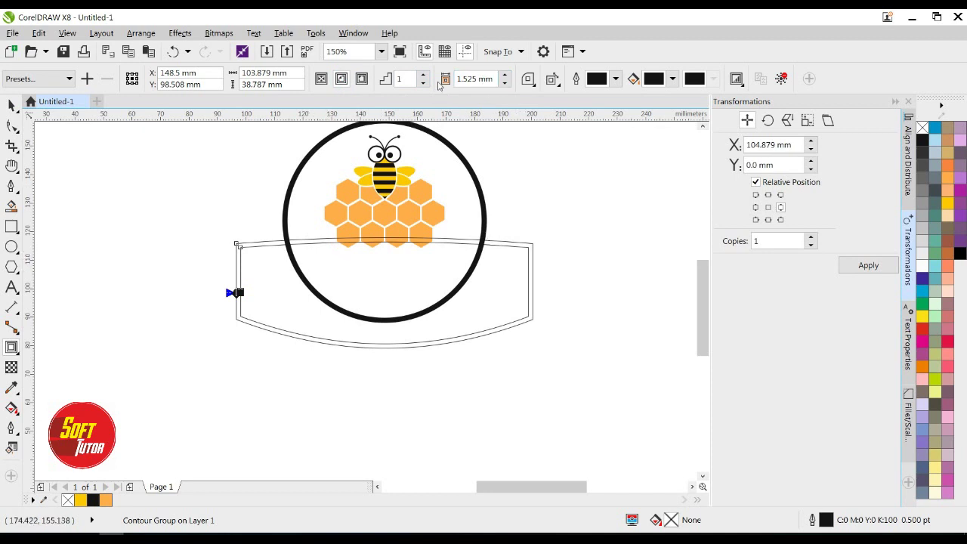
pyautogui.press('space')
pyautogui.click(246, 199)
# - Break the banner's contour group apart so the outer and inner curves are separate objects
pyautogui.scroll(2, 247, 251)
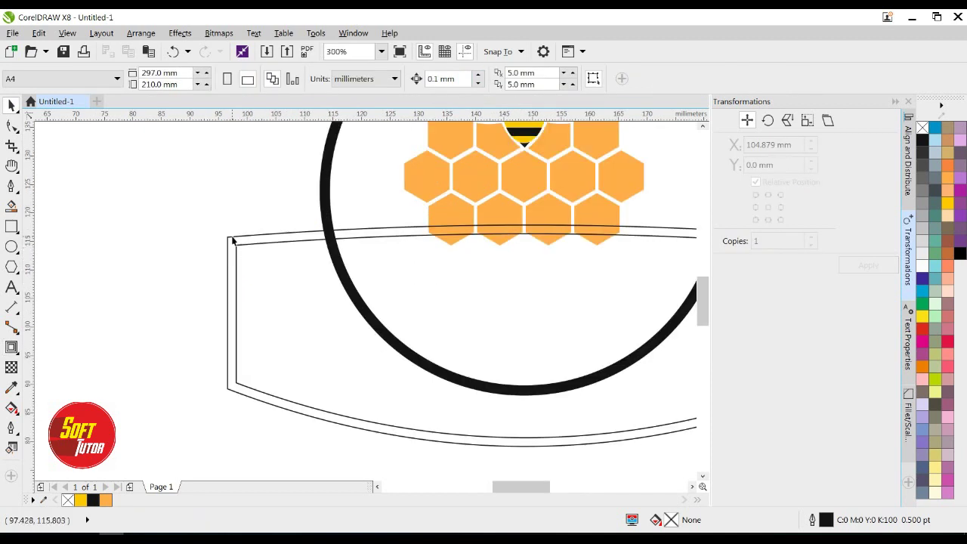
pyautogui.click(257, 249)
pyautogui.rightClick(259, 249)
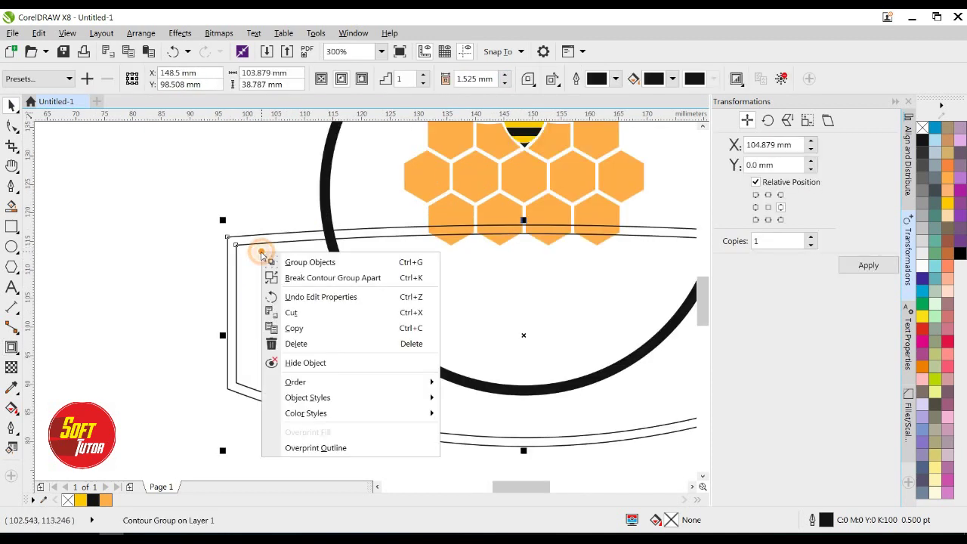
pyautogui.click(308, 278)
pyautogui.click(285, 277)
pyautogui.moveTo(290, 260); pyautogui.dragTo(311, 370)
pyautogui.hotkey('ctrl', 'z')
pyautogui.click(175, 242)
pyautogui.scroll(-1, 175, 243)
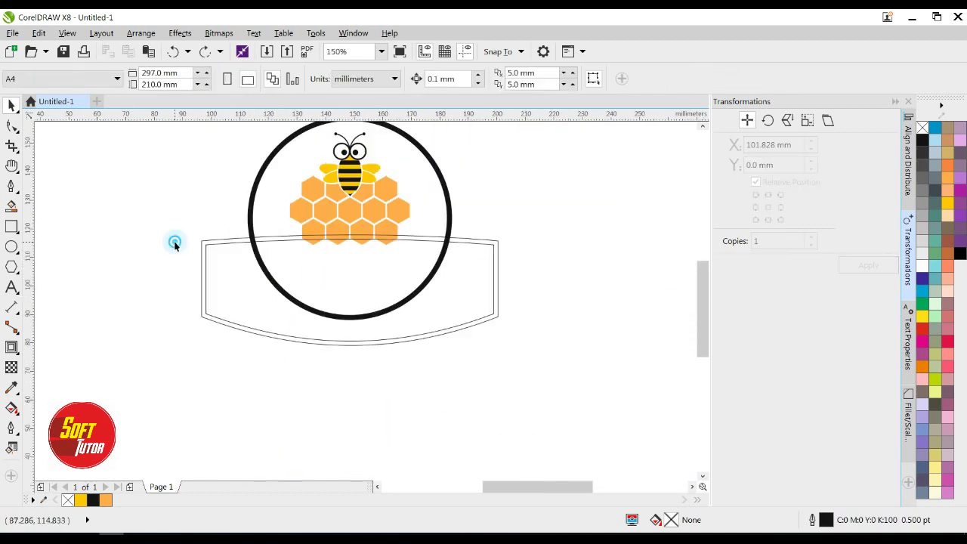
# - Fill the outer banner curve with light orange and remove its outline
pyautogui.scroll(1, 306, 243)
pyautogui.click(148, 239)
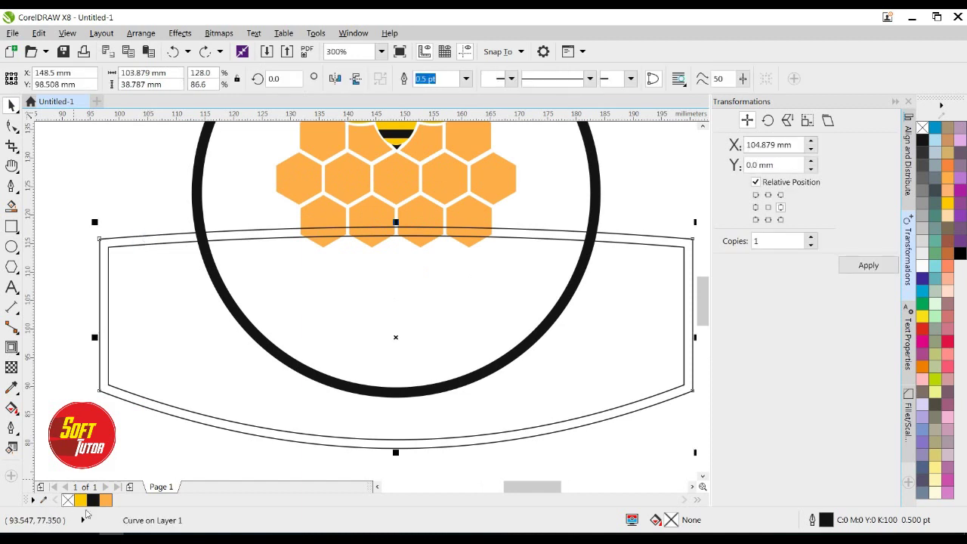
pyautogui.click(104, 500)
pyautogui.rightClick(67, 500)
pyautogui.click(56, 356)
# - Fill the inner banner curve with yellow and remove its outline
pyautogui.click(109, 291)
pyautogui.click(80, 500)
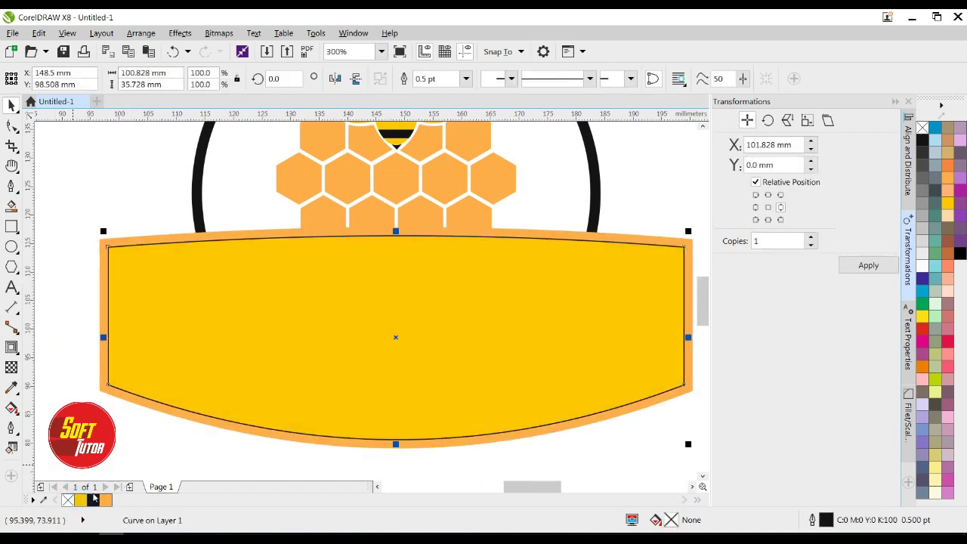
pyautogui.rightClick(67, 500)
pyautogui.click(151, 442)
pyautogui.scroll(-1, 336, 313)
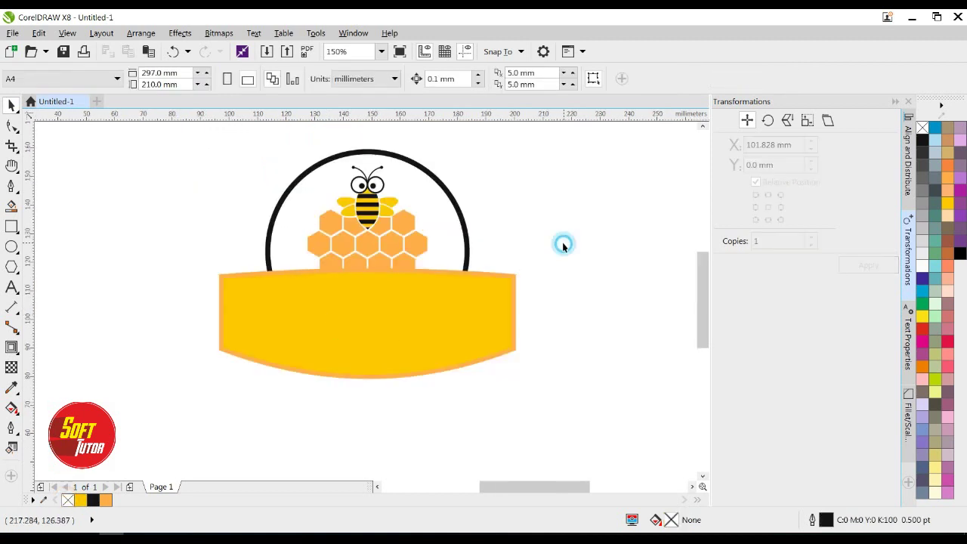
# - Trim the black ring with the outer banner shape to cut away the part behind the banner
pyautogui.scroll(1, 470, 276)
pyautogui.click(491, 277)
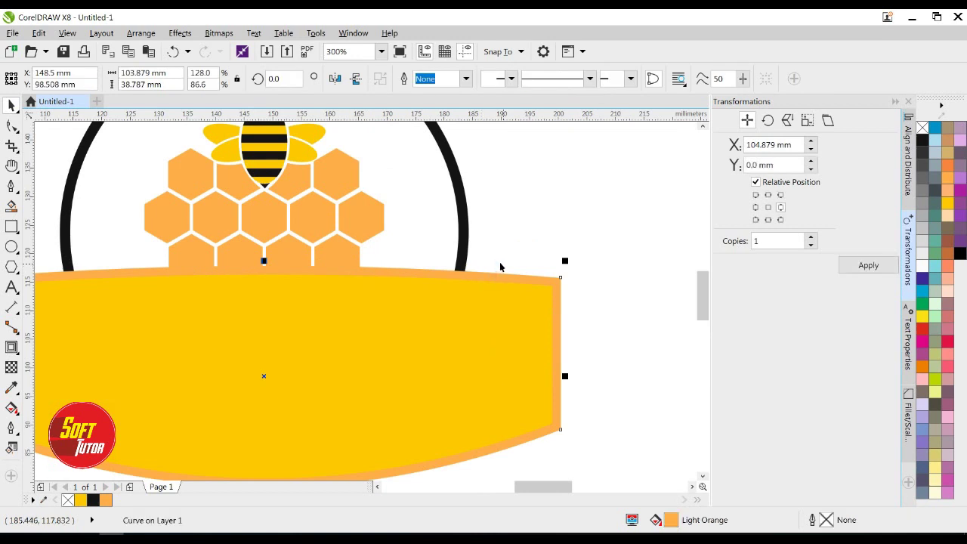
pyautogui.keyDown('shift'); pyautogui.click(463, 221); pyautogui.keyUp('shift')
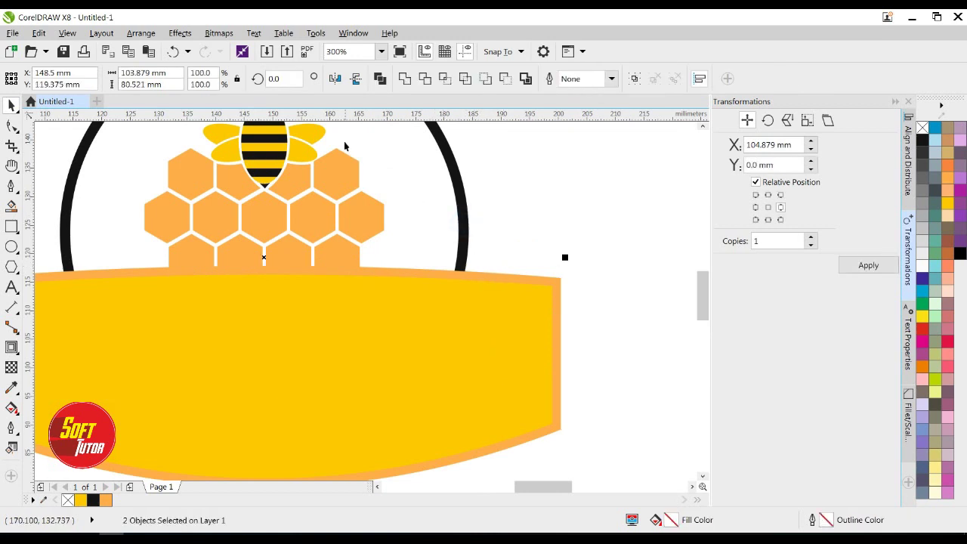
pyautogui.click(424, 80)
pyautogui.scroll(-1, 559, 214)
pyautogui.click(531, 213)
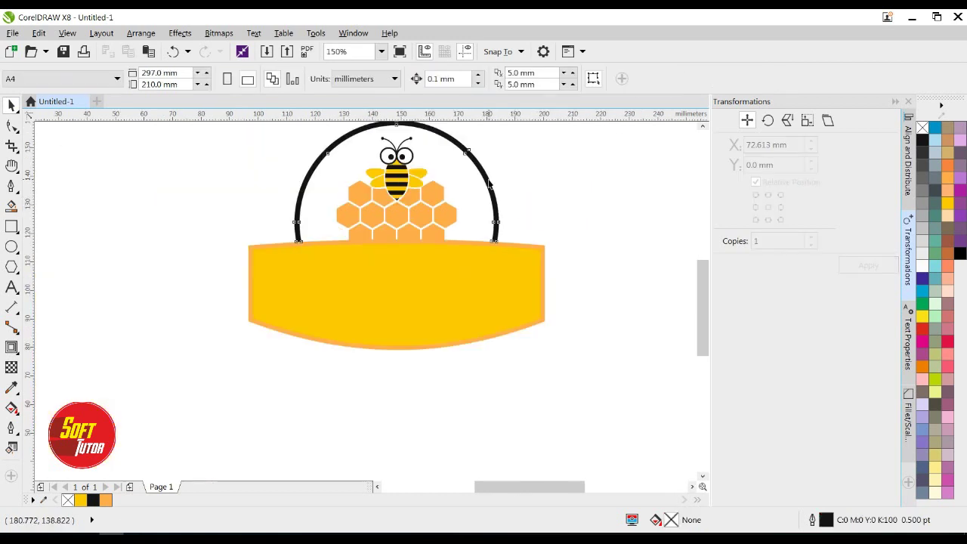
# - Move the black ring arc slightly up, to a Y position of 139.37 mm, so it clears the banner
pyautogui.click(490, 183)
pyautogui.moveTo(488, 180); pyautogui.dragTo(488, 179)
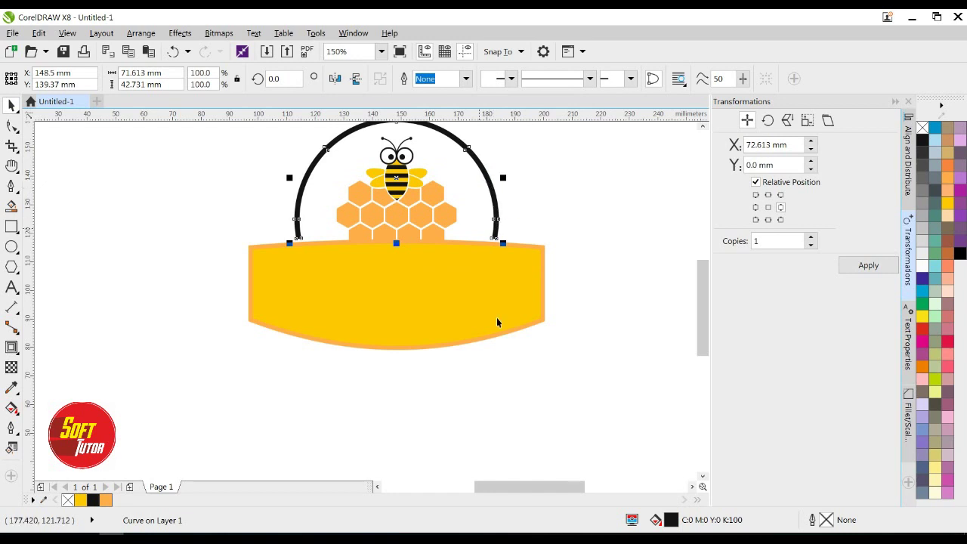
pyautogui.scroll(1, 478, 240)
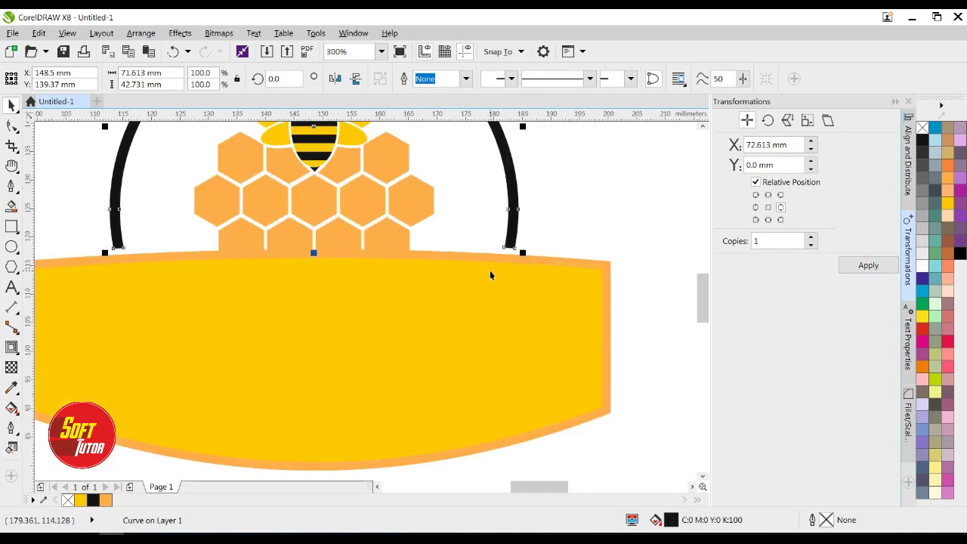
pyautogui.click(596, 201)
pyautogui.scroll(-1, 498, 270)
pyautogui.click(566, 231)
# - Recolour the black ring arc with the honeycomb's light orange fill
pyautogui.click(484, 194)
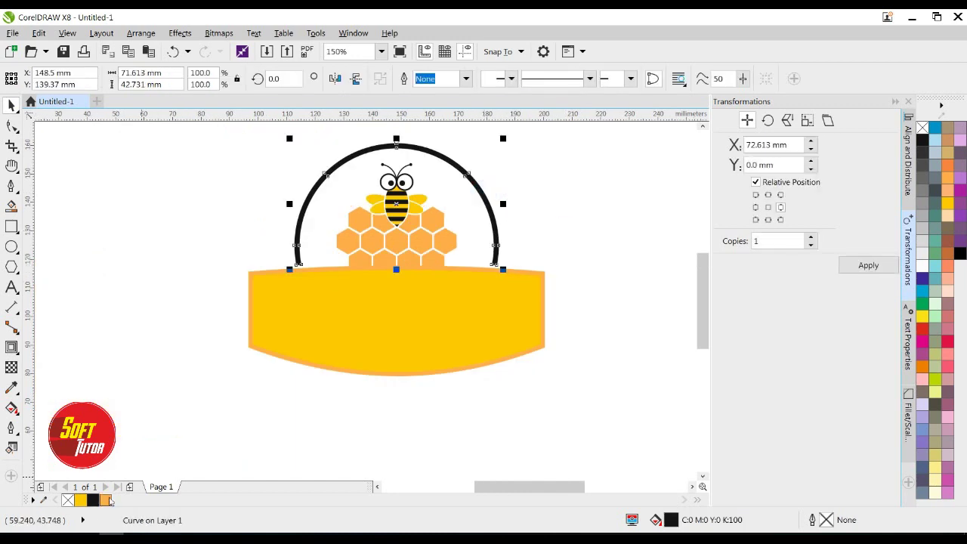
pyautogui.rightClick(105, 500)
pyautogui.click(88, 377)
# - Ungroup the honeycomb and bee group above the banner
pyautogui.scroll(1, 379, 288)
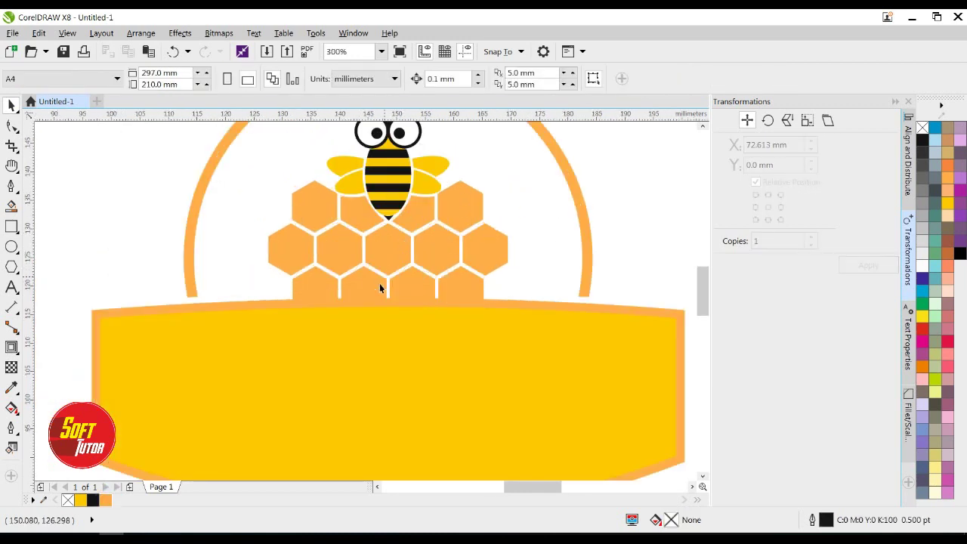
pyautogui.click(347, 302)
pyautogui.click(365, 290)
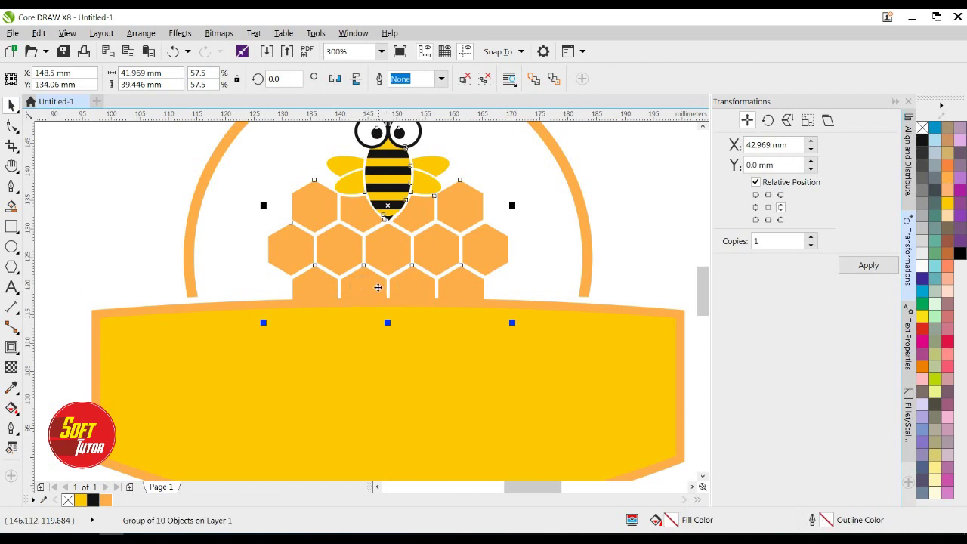
pyautogui.click(649, 209)
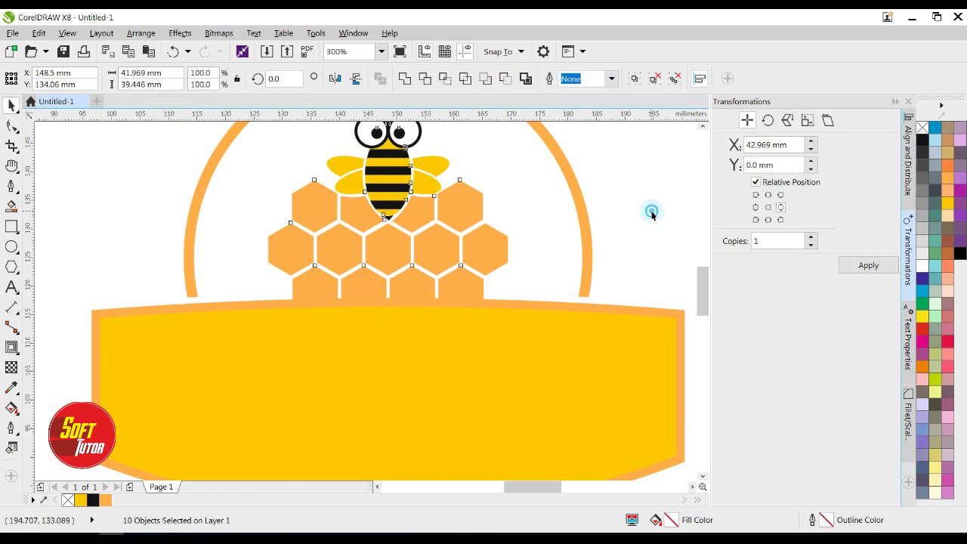
# - Merge the four hexagons of the honeycomb's bottom row into a single curve
pyautogui.click(488, 299)
pyautogui.keyDown('ctrl'); pyautogui.click(463, 285); pyautogui.keyUp('ctrl')
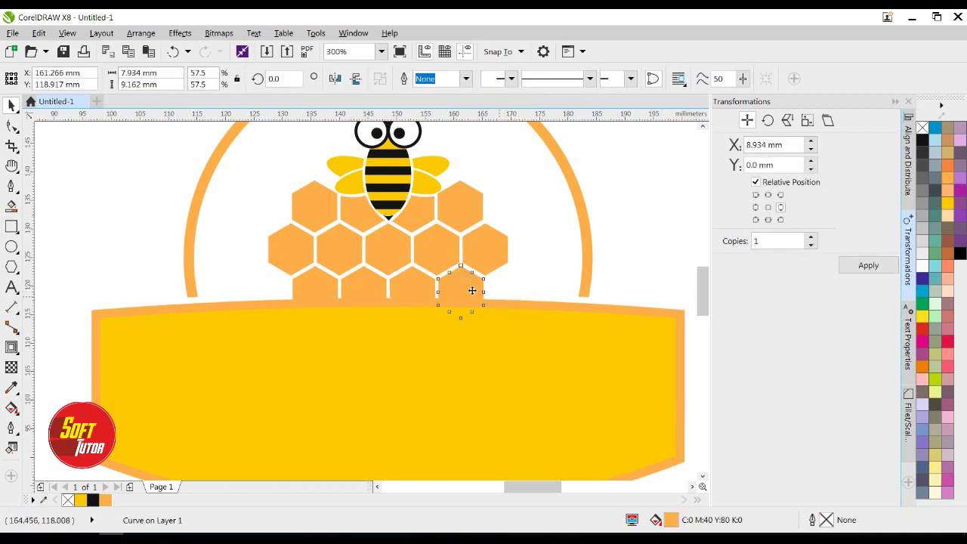
pyautogui.keyDown('ctrl'); pyautogui.keyDown('shift'); pyautogui.click(422, 283); pyautogui.keyUp('shift'); pyautogui.keyUp('ctrl')
pyautogui.keyDown('ctrl'); pyautogui.keyDown('shift'); pyautogui.click(363, 283); pyautogui.keyUp('shift'); pyautogui.keyUp('ctrl')
pyautogui.keyDown('ctrl'); pyautogui.keyDown('shift'); pyautogui.click(314, 285); pyautogui.keyUp('shift'); pyautogui.keyUp('ctrl')
pyautogui.click(424, 79)
pyautogui.click(624, 188)
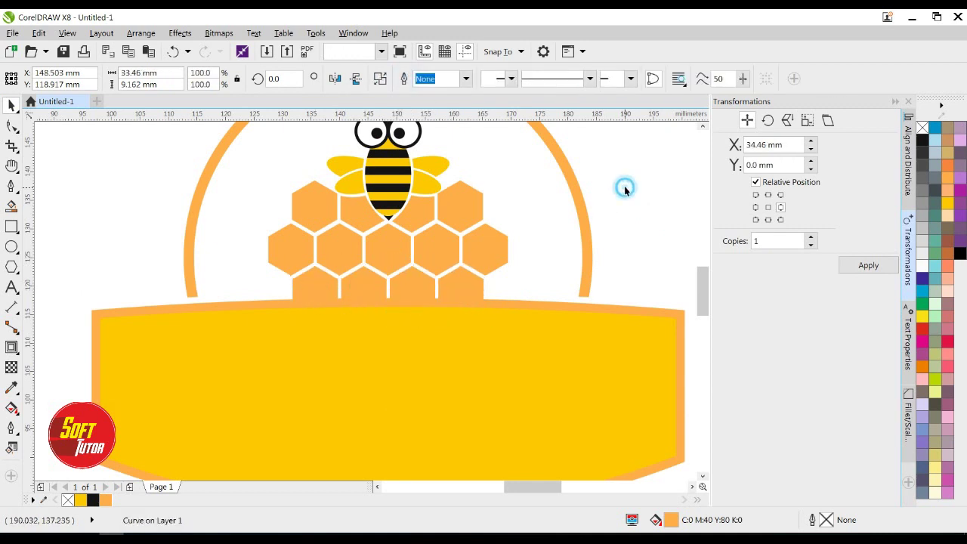
# - Trim the merged bottom hexagon row with the outer banner shape
pyautogui.click(505, 299)
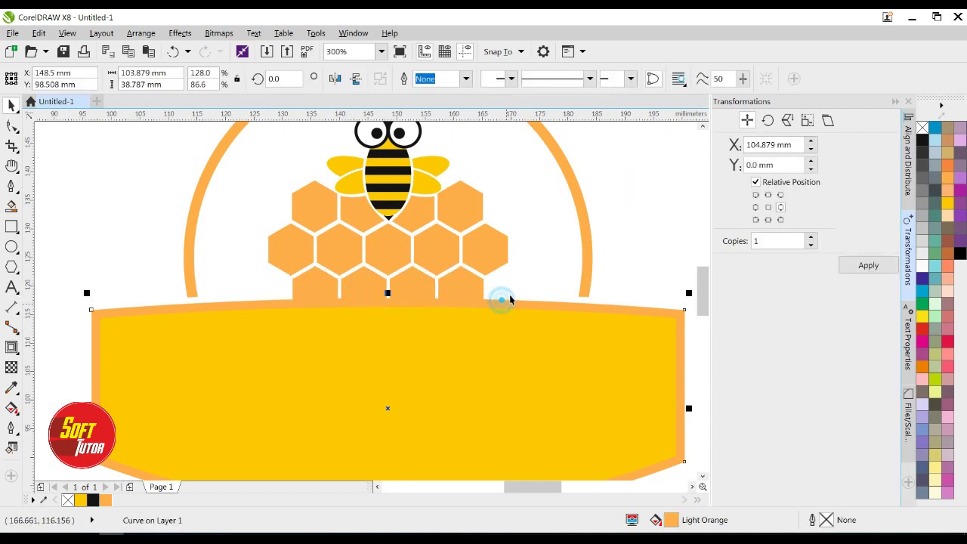
pyautogui.keyDown('shift'); pyautogui.click(466, 287); pyautogui.keyUp('shift')
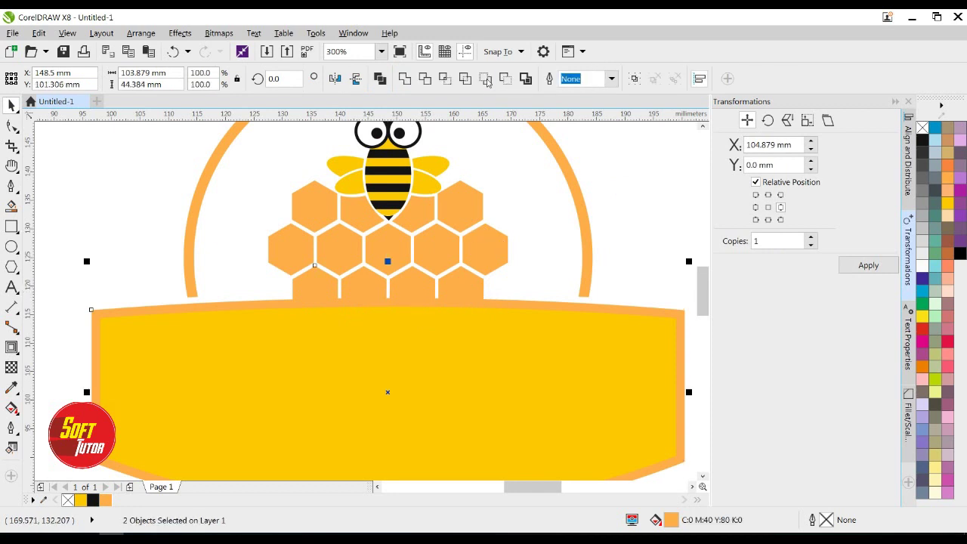
pyautogui.click(426, 80)
pyautogui.click(615, 202)
# - Move the outer and inner banner shapes together down to a Y position of 97.908 mm, leaving a gap below the honeycomb
pyautogui.click(506, 301)
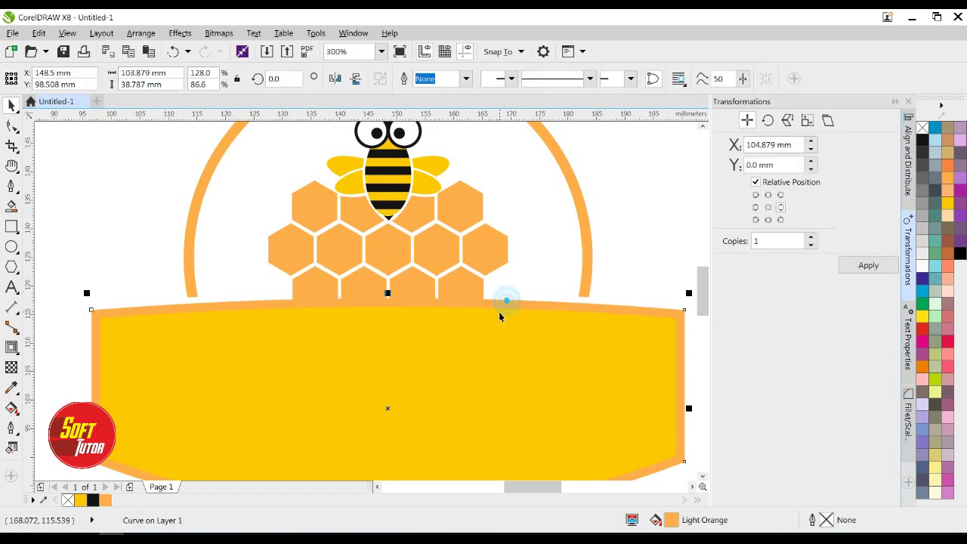
pyautogui.keyDown('shift'); pyautogui.click(452, 341); pyautogui.keyUp('shift')
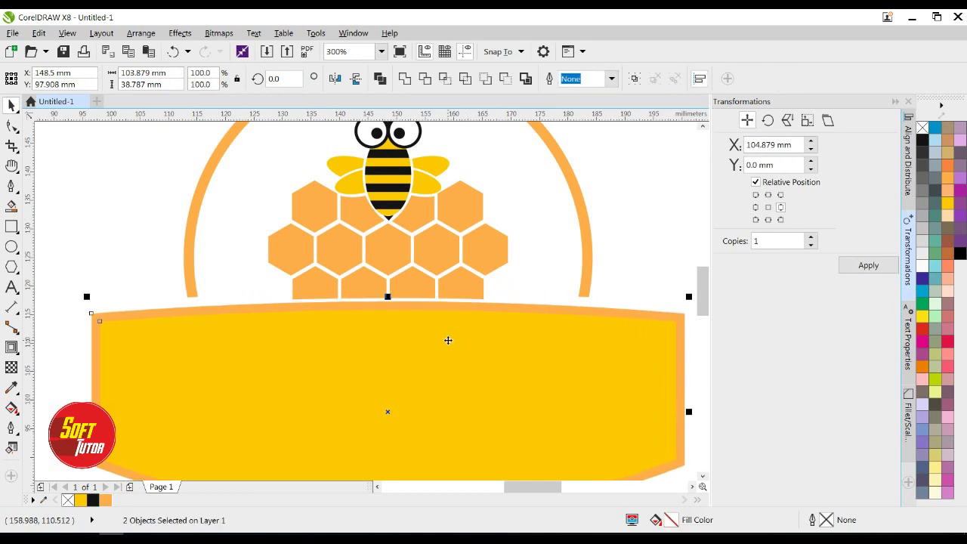
pyautogui.click(151, 263)
# - Nudge the orange ring arc down to a Y position of 138.07 mm, close to the banner's upper edge
pyautogui.click(192, 234)
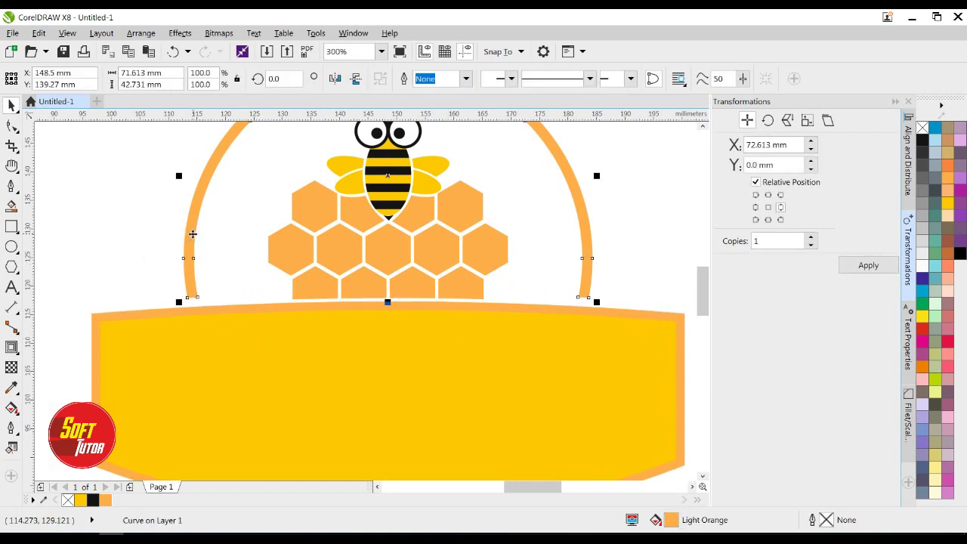
pyautogui.press('Down')
pyautogui.press('Down')
pyautogui.press('Down')
pyautogui.press('Down')
pyautogui.press('Down')
pyautogui.press('Down')
pyautogui.press('Down')
pyautogui.press('Down')
pyautogui.press('Down')
pyautogui.press('Down')
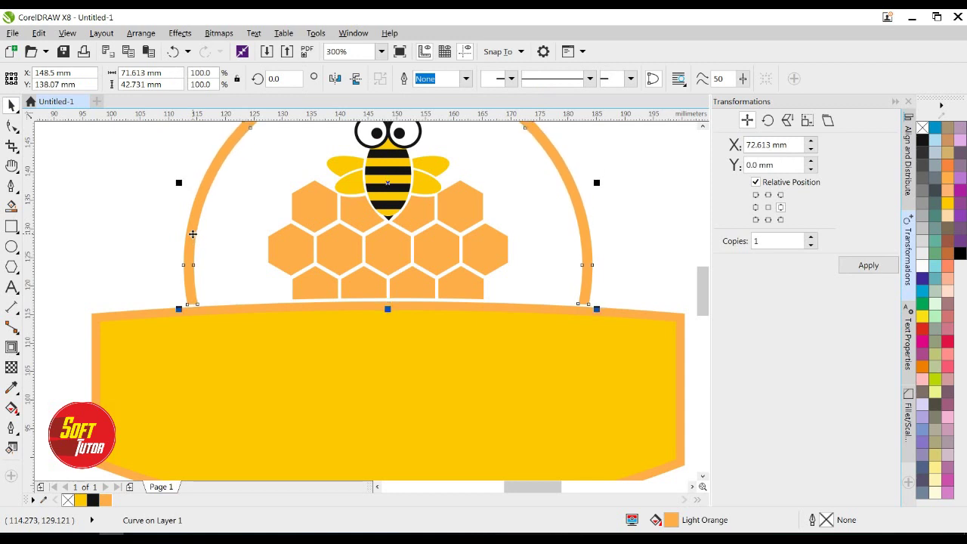
# - Nudge both banner shapes together further down to a Y position of 97.508 mm
pyautogui.click(324, 350)
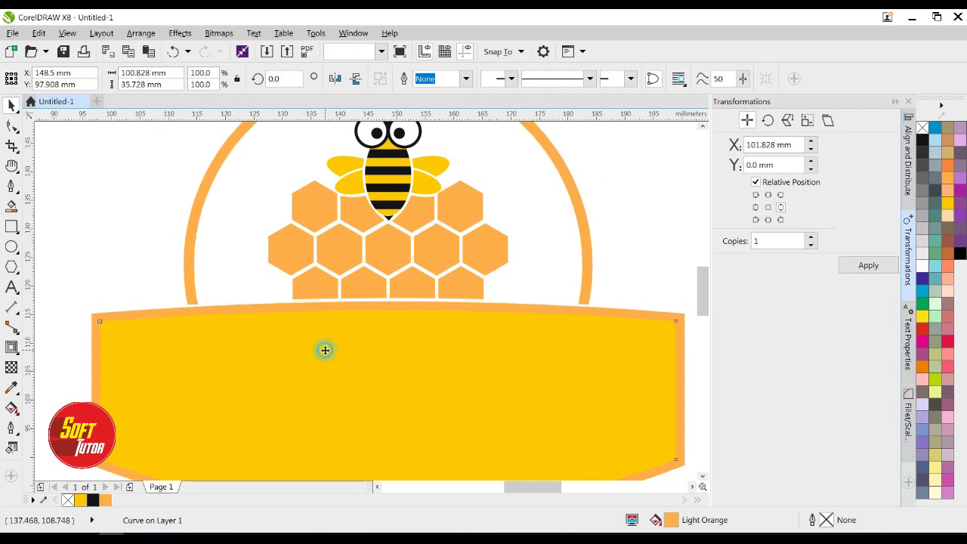
pyautogui.keyDown('shift'); pyautogui.click(299, 308); pyautogui.keyUp('shift')
pyautogui.scroll(-2, 286, 282)
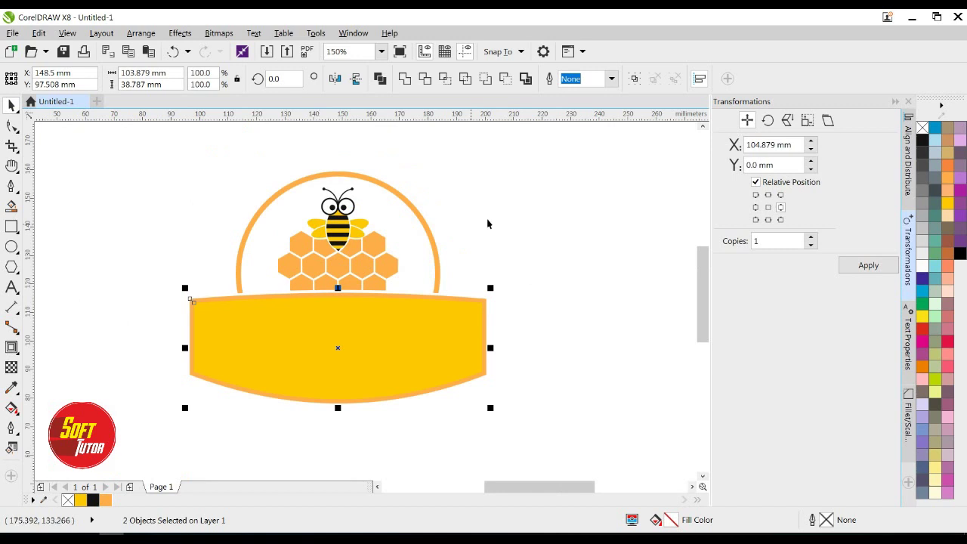
pyautogui.click(490, 218)
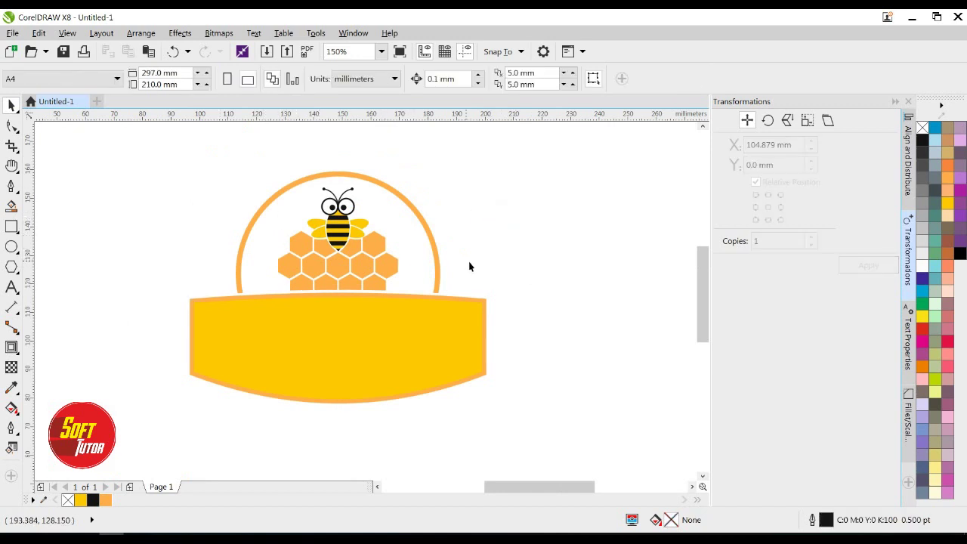
# - Move the FRESH and HONEY texts together from below the page to just under the banner
pyautogui.press('h')
pyautogui.scroll(-2, 348, 280)
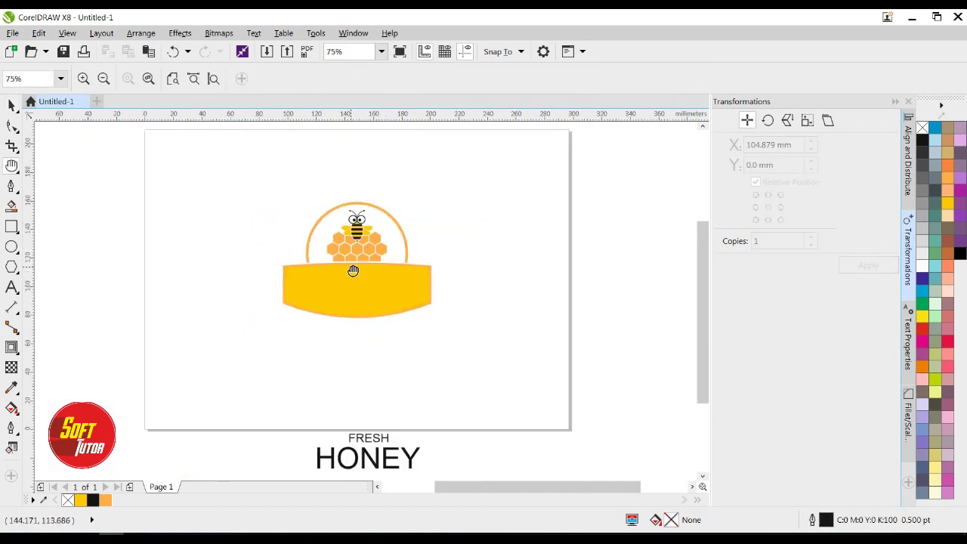
pyautogui.press('space')
pyautogui.moveTo(473, 400); pyautogui.dragTo(303, 476)
pyautogui.moveTo(368, 448); pyautogui.dragTo(362, 344)
pyautogui.scroll(2, 363, 336)
pyautogui.click(539, 297)
pyautogui.click(367, 365)
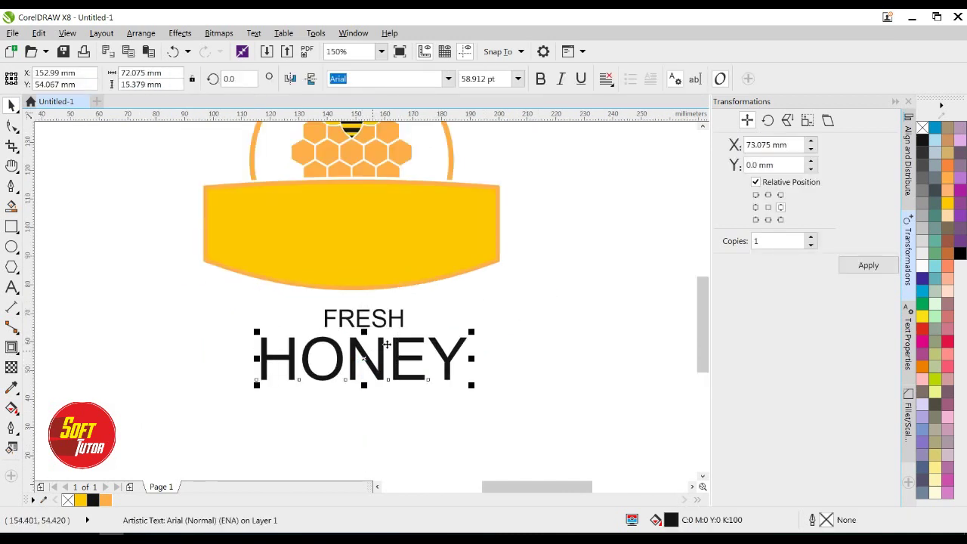
pyautogui.click(547, 310)
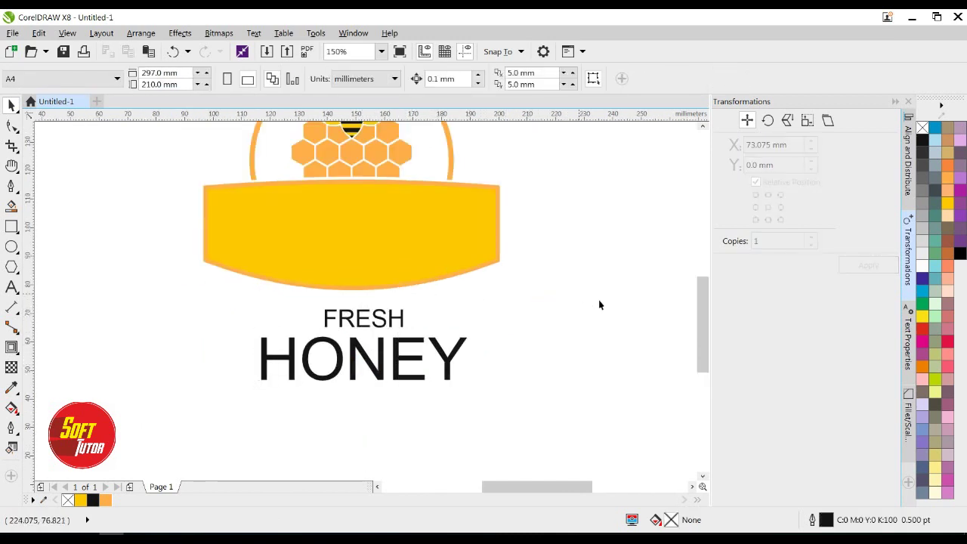
pyautogui.scroll(2, 709, 319)
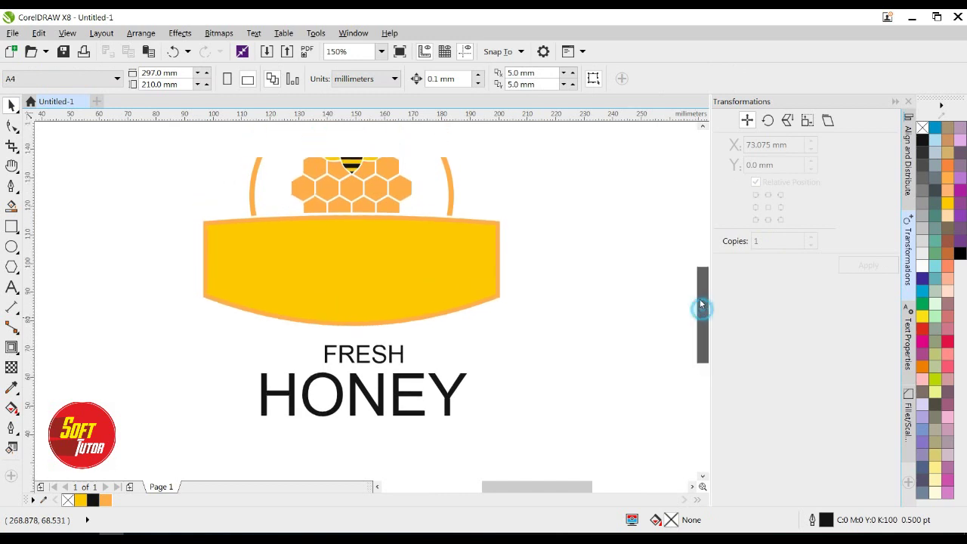
pyautogui.click(358, 414)
pyautogui.click(363, 386)
pyautogui.moveTo(501, 373); pyautogui.dragTo(161, 483)
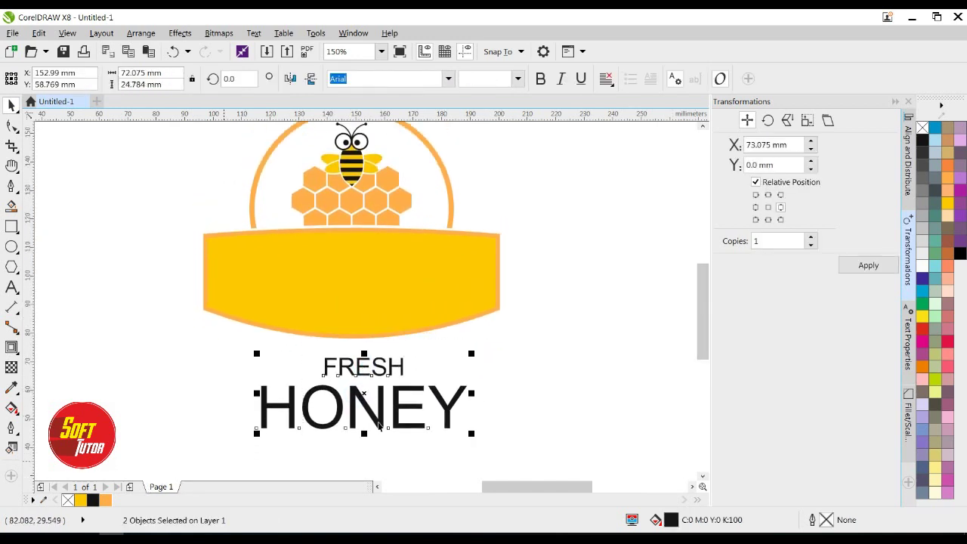
pyautogui.click(519, 371)
# - Set the font of the HONEY text to Urae Nium
pyautogui.click(372, 408)
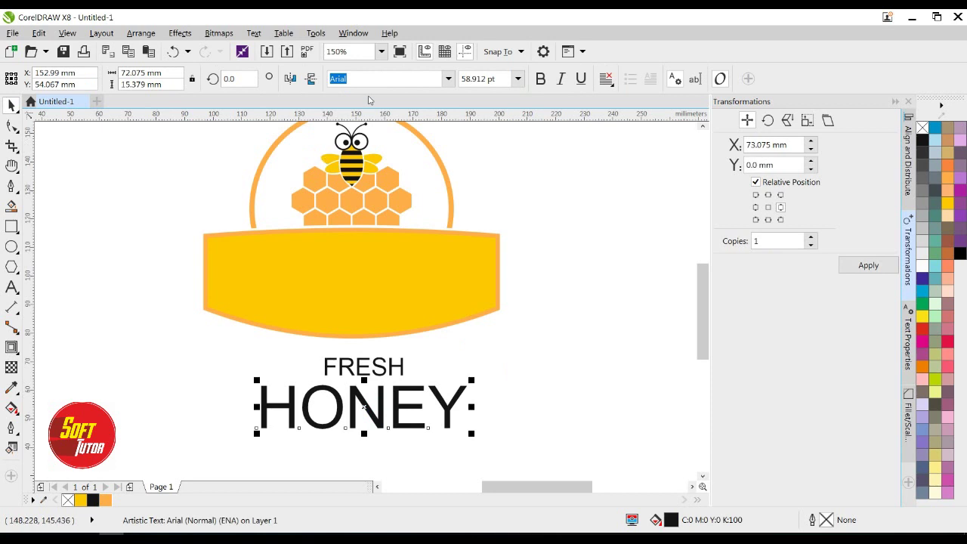
pyautogui.click(449, 79)
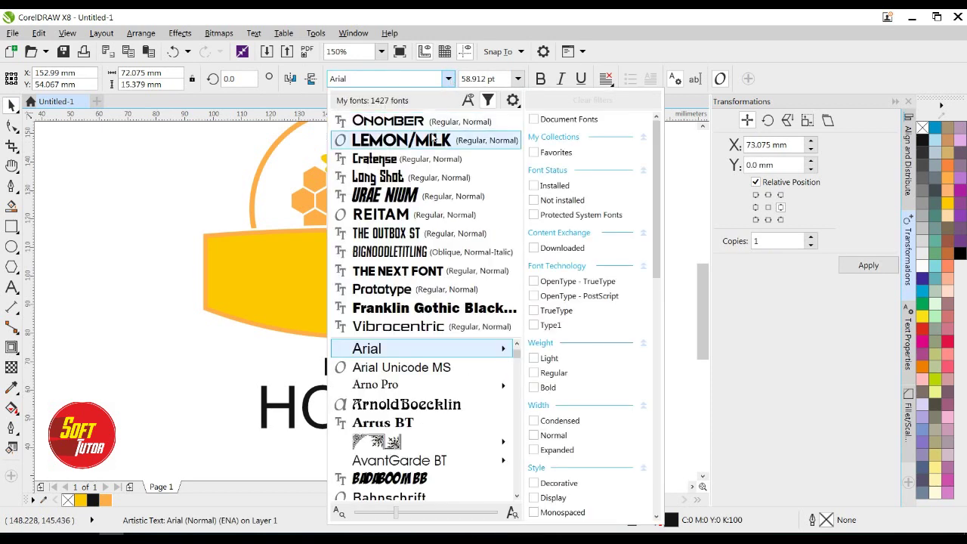
pyautogui.click(401, 198)
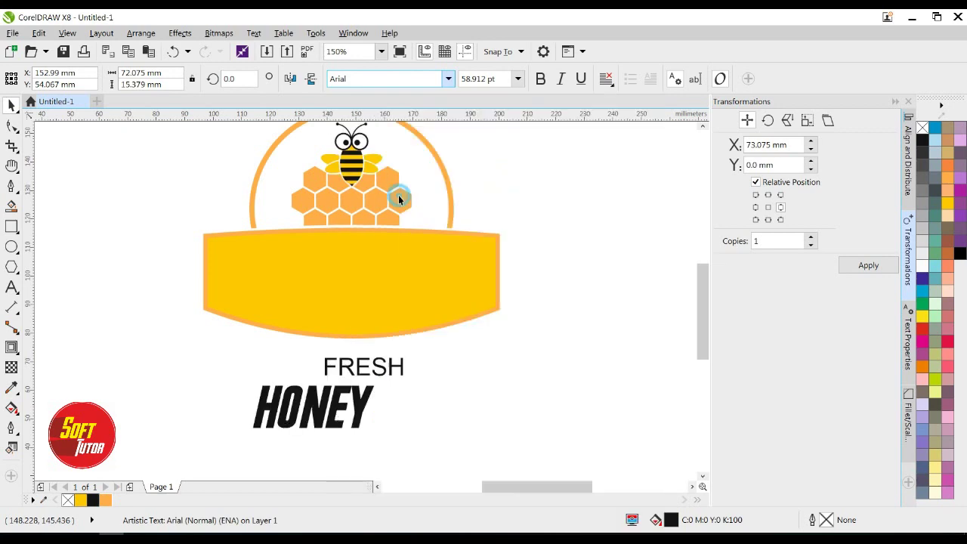
# - Try the Prototype font on the HONEY text and change it to Onomber
pyautogui.click(451, 79)
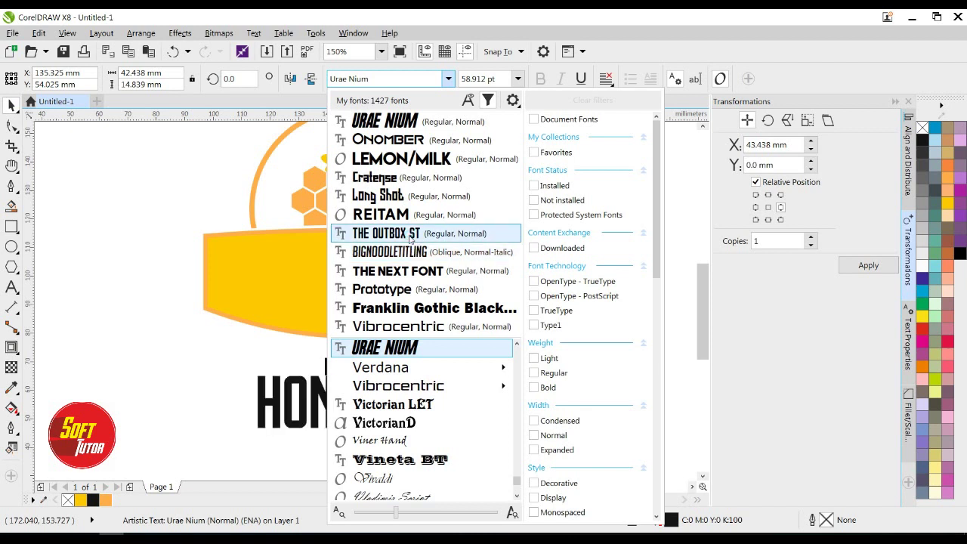
pyautogui.click(400, 291)
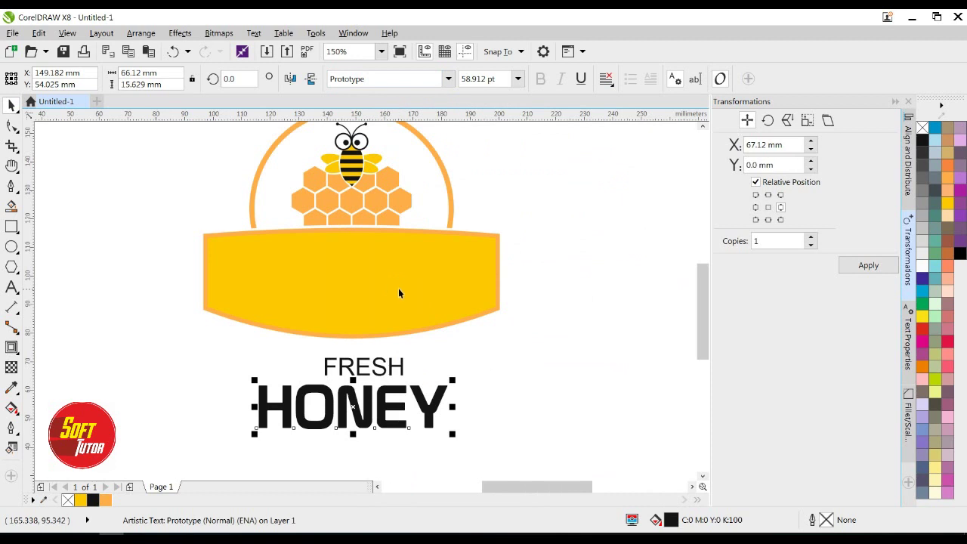
pyautogui.click(448, 78)
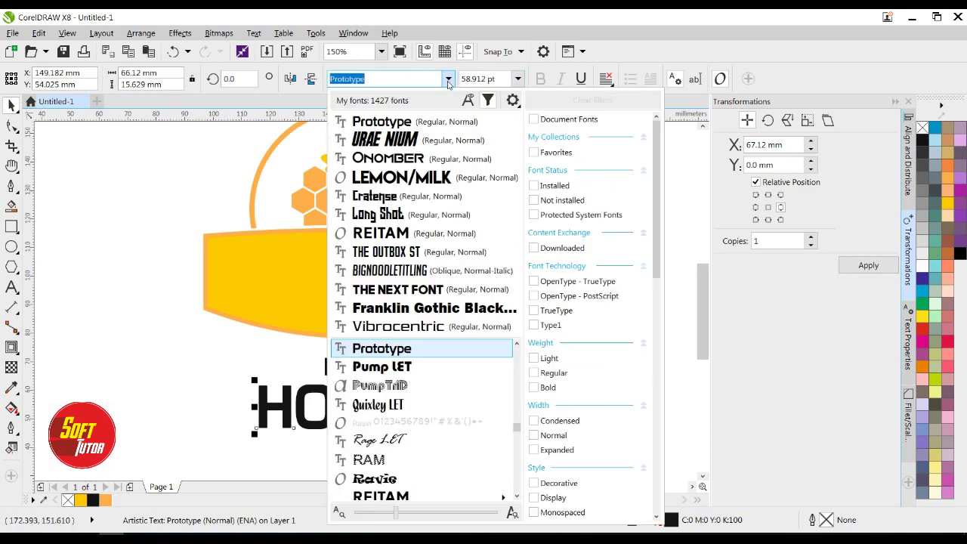
pyautogui.click(422, 123)
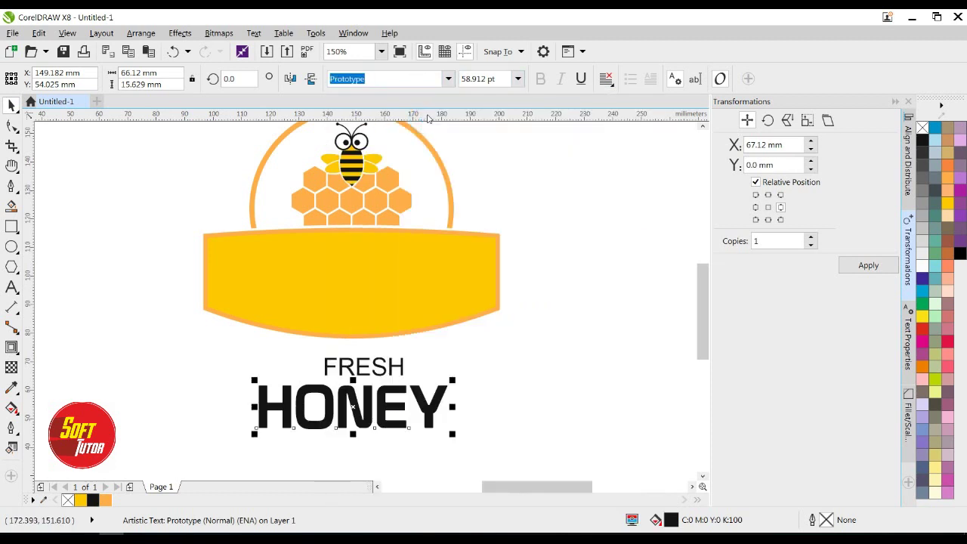
pyautogui.click(449, 79)
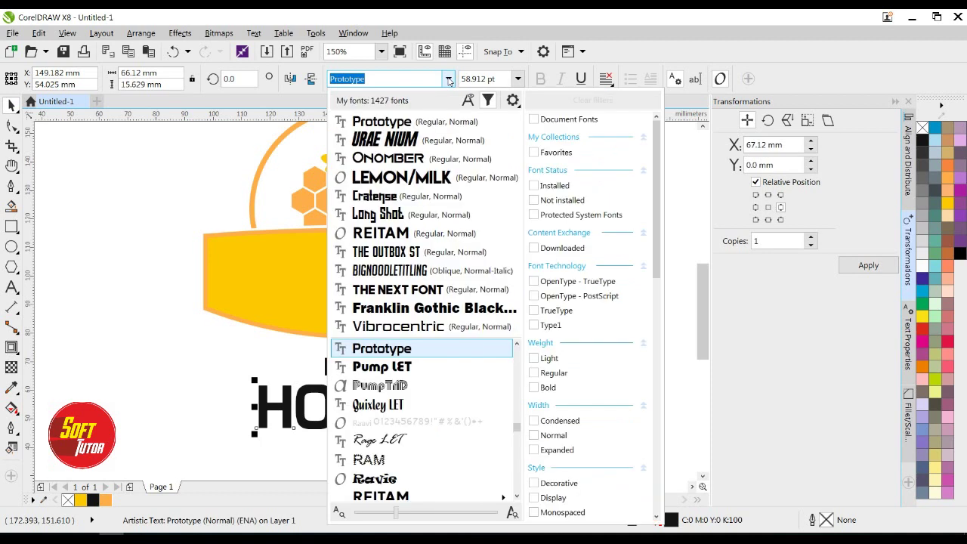
pyautogui.click(423, 165)
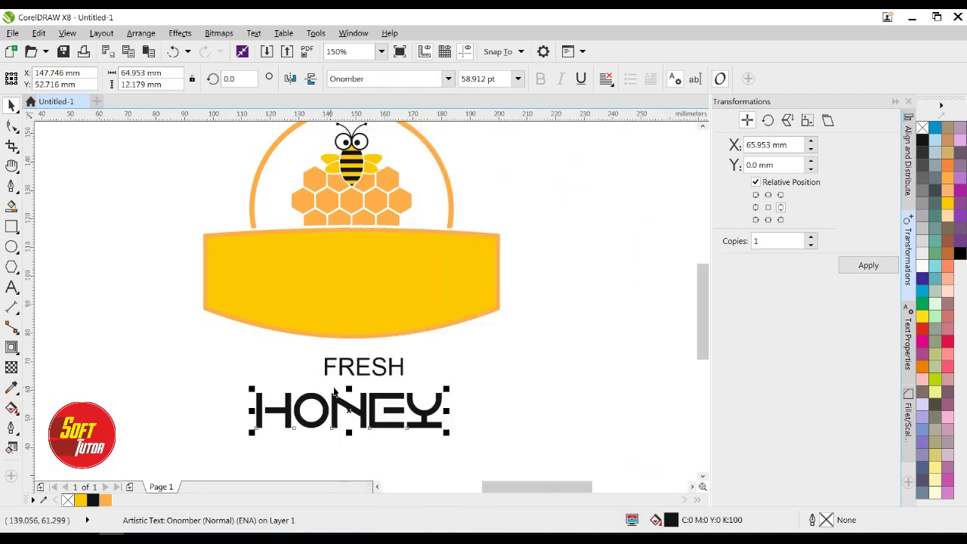
# - Move the HONEY text onto the yellow banner, bring it to the front and centre it horizontally on the banner
pyautogui.moveTo(348, 408); pyautogui.dragTo(361, 276)
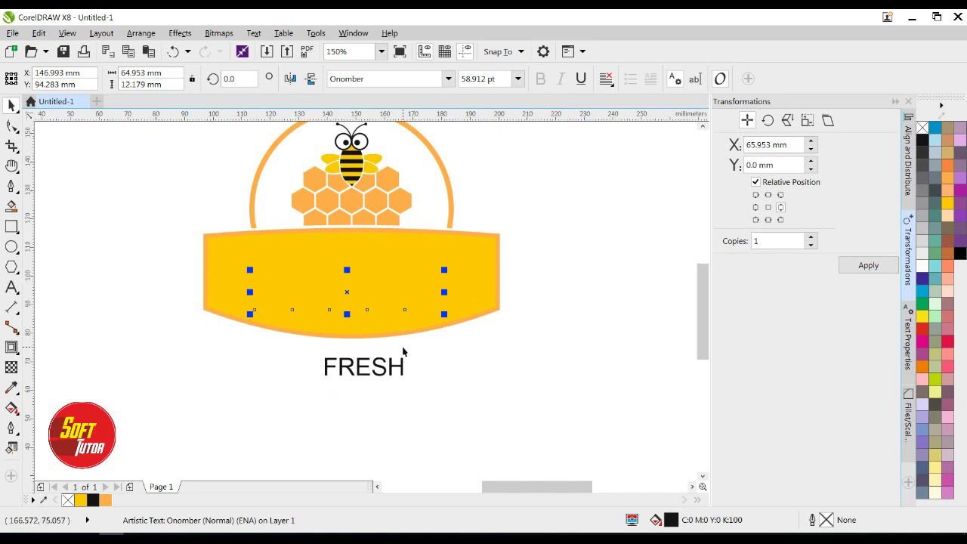
pyautogui.hotkey('shift', 'pageup')
pyautogui.keyDown('shift'); pyautogui.click(470, 269); pyautogui.keyUp('shift')
pyautogui.press('c')
pyautogui.click(528, 268)
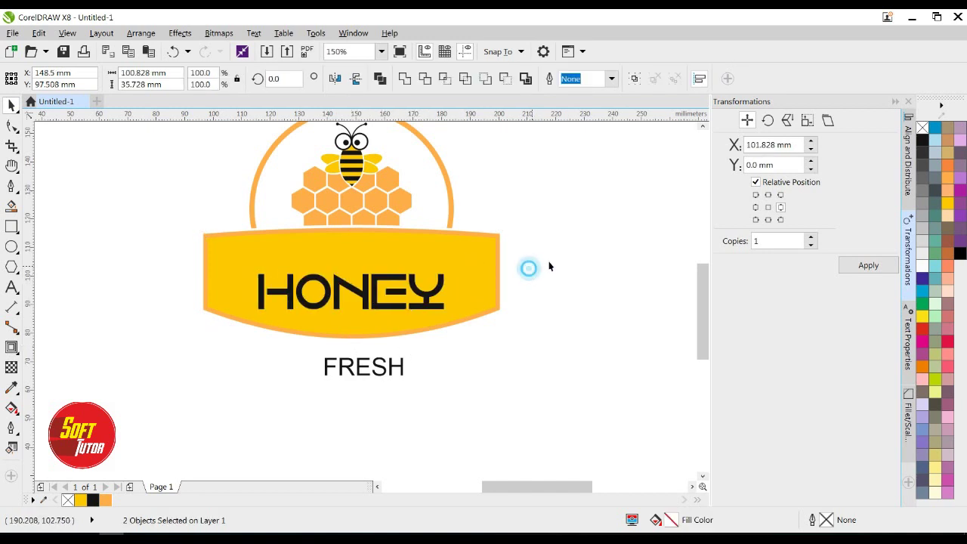
# - Move the FRESH text onto the banner just above HONEY and bring it to the front of the page
pyautogui.click(384, 368)
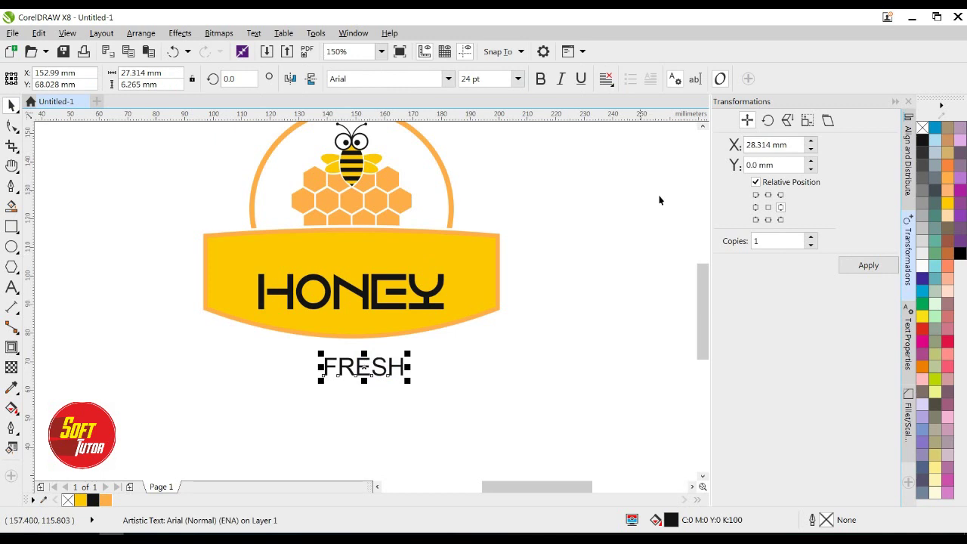
pyautogui.moveTo(364, 368); pyautogui.dragTo(353, 257)
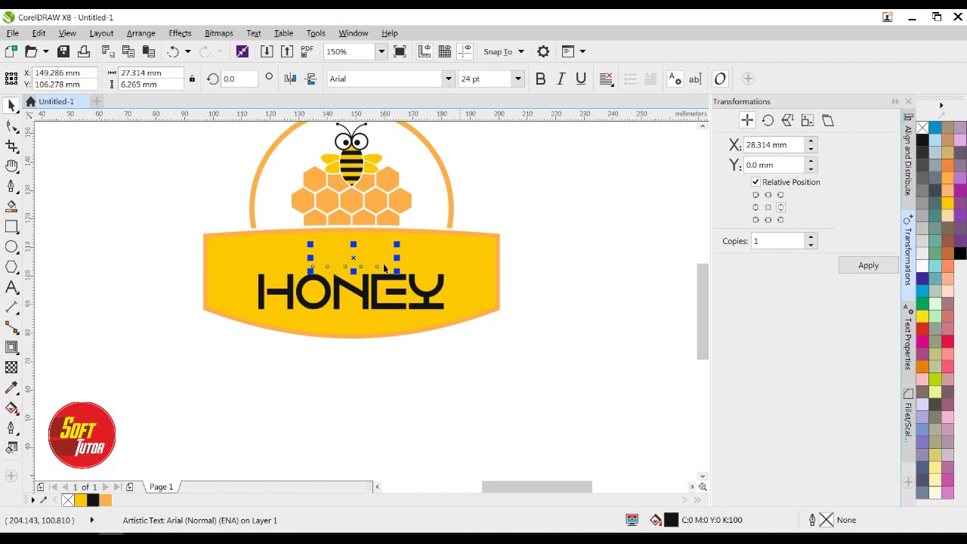
pyautogui.rightClick(353, 257)
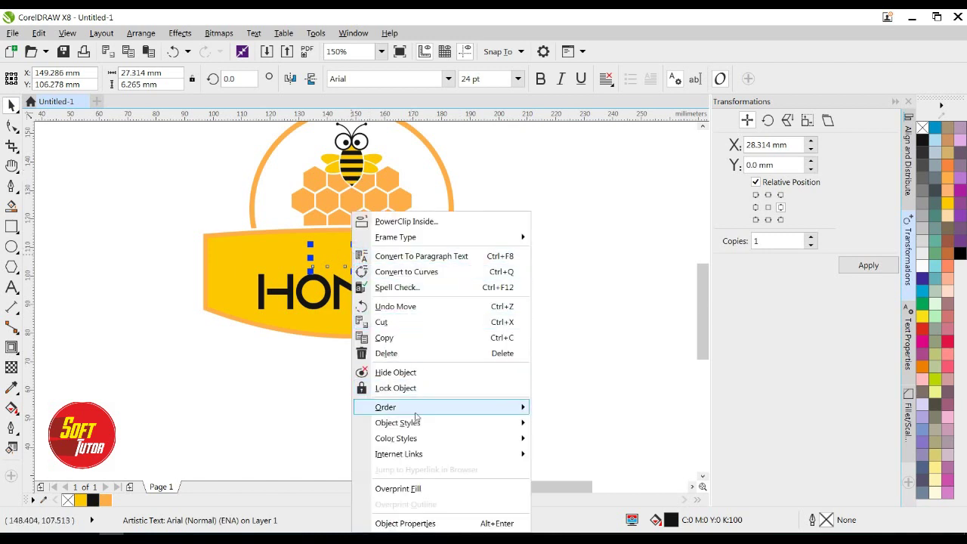
pyautogui.moveTo(421, 410)
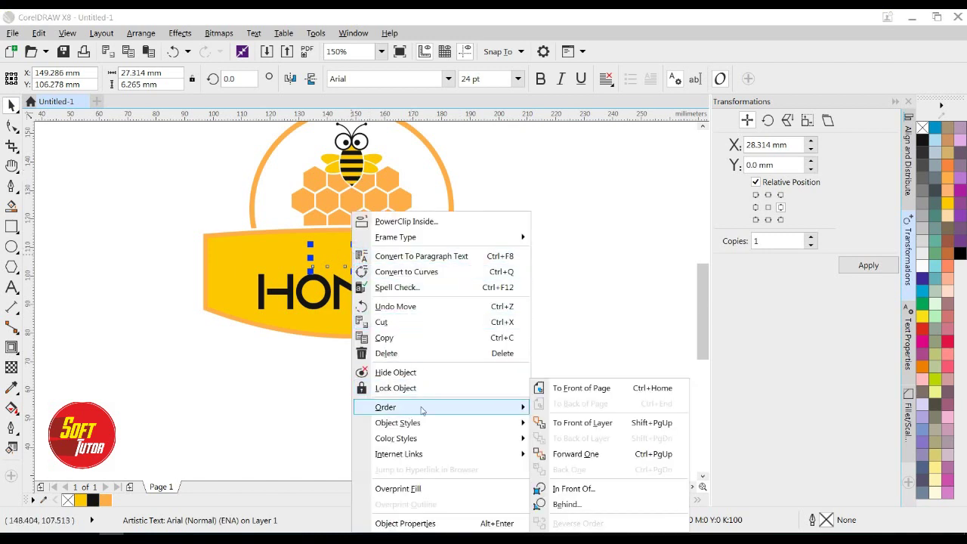
pyautogui.click(591, 389)
# - Centre the FRESH and HONEY texts horizontally on the yellow banner
pyautogui.moveTo(528, 225); pyautogui.dragTo(254, 330)
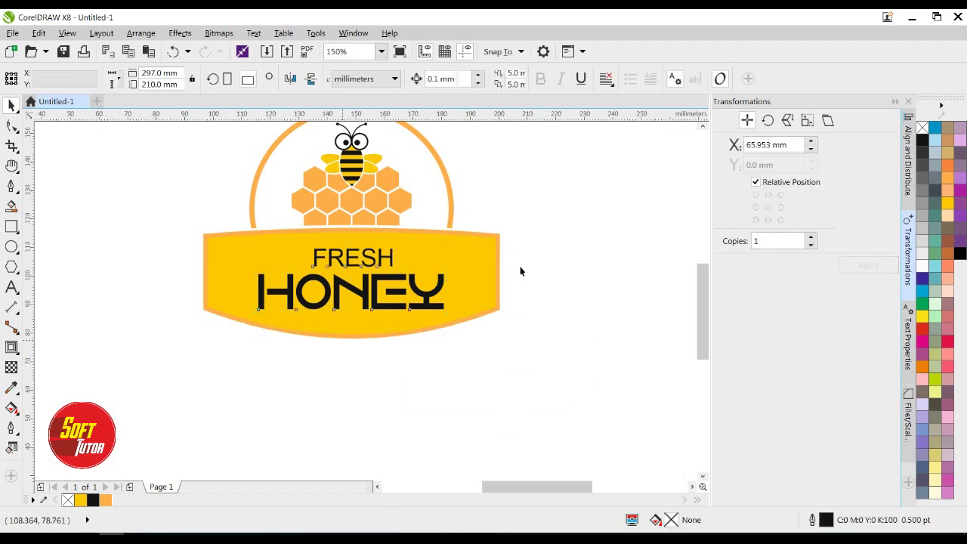
pyautogui.keyDown('shift'); pyautogui.click(468, 247); pyautogui.keyUp('shift')
pyautogui.press('c')
pyautogui.click(545, 234)
pyautogui.press('Escape')
pyautogui.click(367, 256)
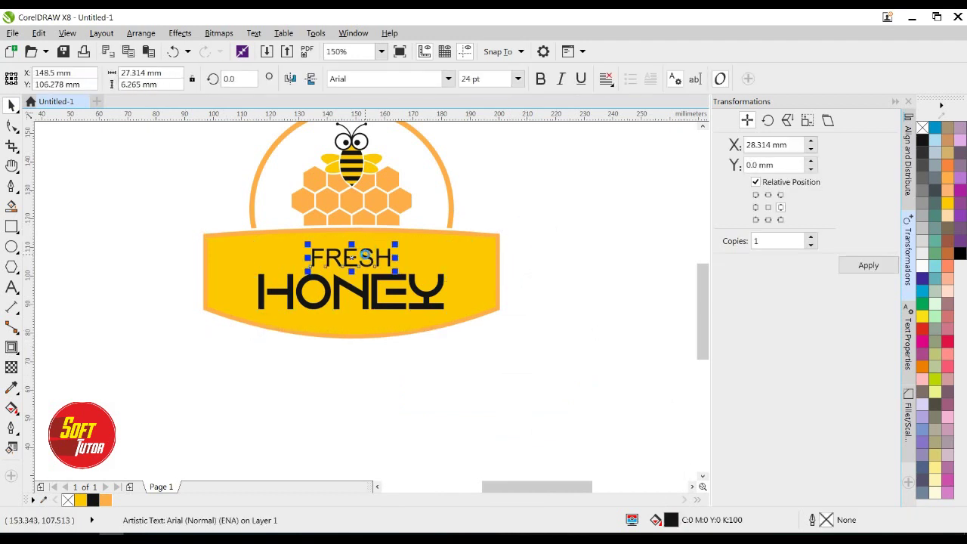
pyautogui.keyDown('shift'); pyautogui.click(426, 249); pyautogui.keyUp('shift')
pyautogui.moveTo(572, 242); pyautogui.dragTo(204, 346)
pyautogui.keyDown('shift'); pyautogui.click(476, 275); pyautogui.keyUp('shift')
pyautogui.press('Escape')
# - Move FRESH and HONEY slightly up to Y positions of about 107.4 mm and 95.4 mm, keeping both centred on the banner
pyautogui.scroll(1, 406, 243)
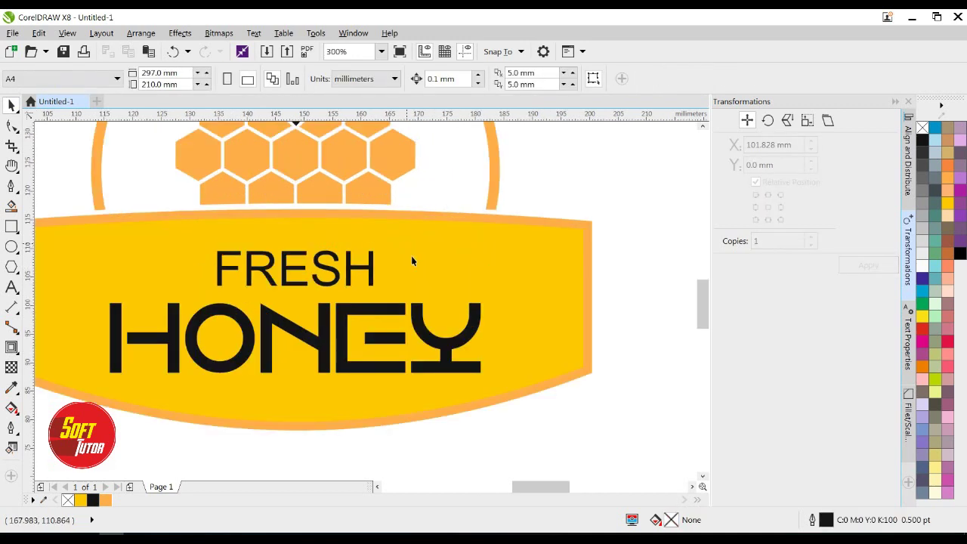
pyautogui.moveTo(366, 229); pyautogui.dragTo(449, 231)
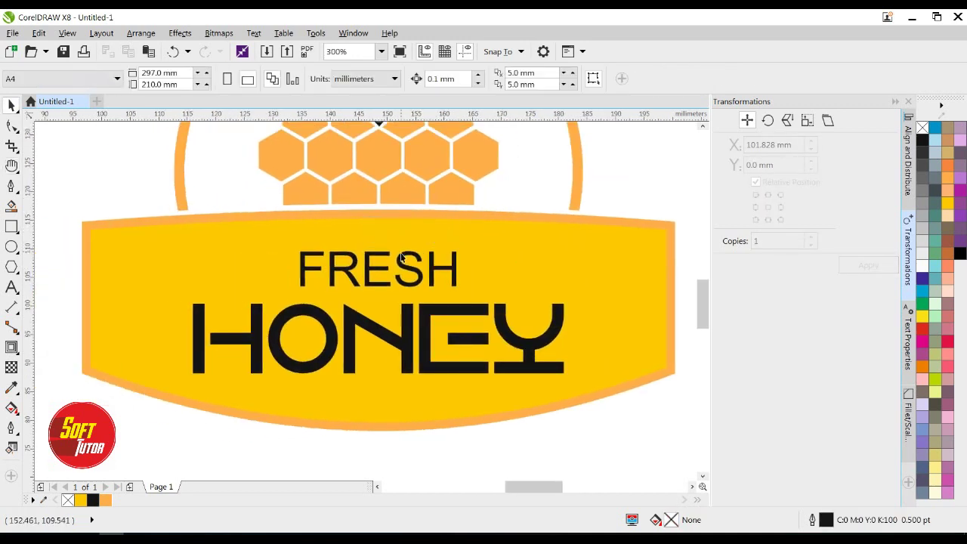
pyautogui.moveTo(404, 266); pyautogui.dragTo(404, 258)
pyautogui.keyDown('shift'); pyautogui.click(519, 229); pyautogui.keyUp('shift')
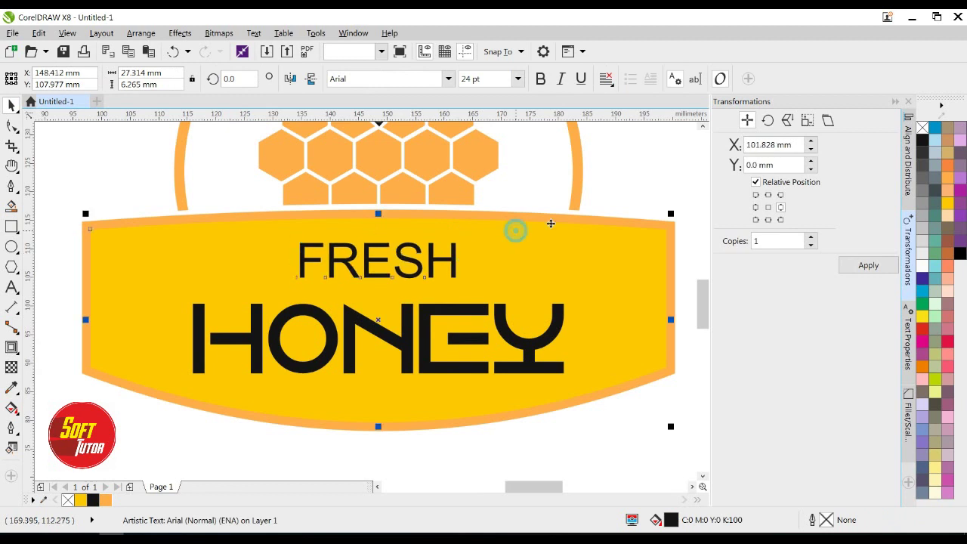
pyautogui.moveTo(465, 307); pyautogui.dragTo(466, 302)
pyautogui.keyDown('shift'); pyautogui.click(529, 243); pyautogui.keyUp('shift')
pyautogui.keyDown('shift'); pyautogui.click(528, 243); pyautogui.keyUp('shift')
pyautogui.click(418, 262)
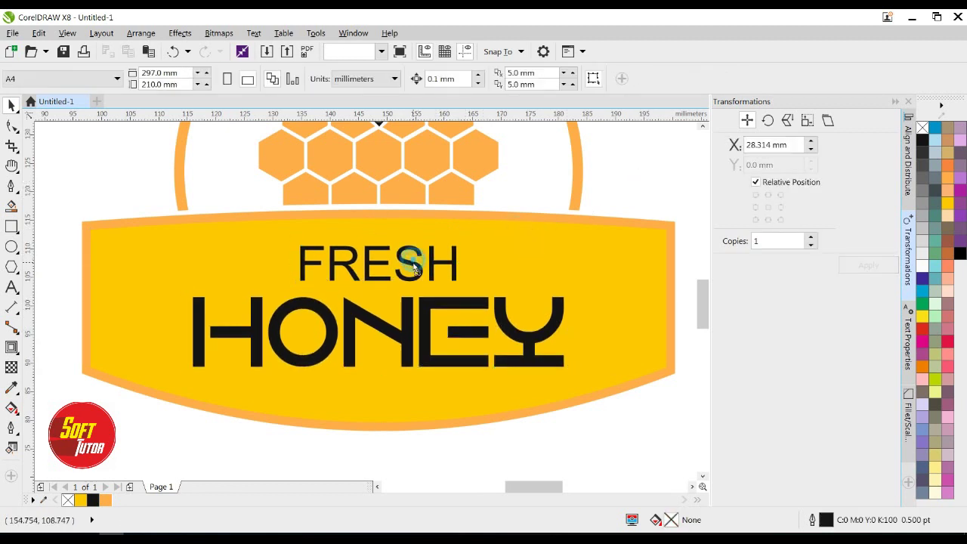
pyautogui.click(512, 240)
pyautogui.click(622, 173)
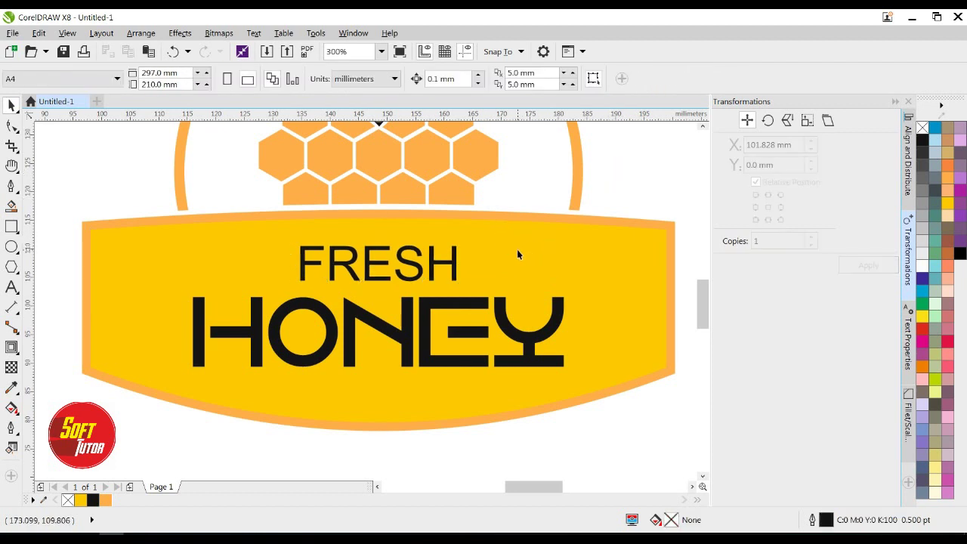
pyautogui.press('h')
pyautogui.moveTo(499, 247); pyautogui.dragTo(482, 253)
pyautogui.press('space')
pyautogui.click(612, 177)
pyautogui.press('h')
pyautogui.moveTo(384, 256); pyautogui.dragTo(439, 257)
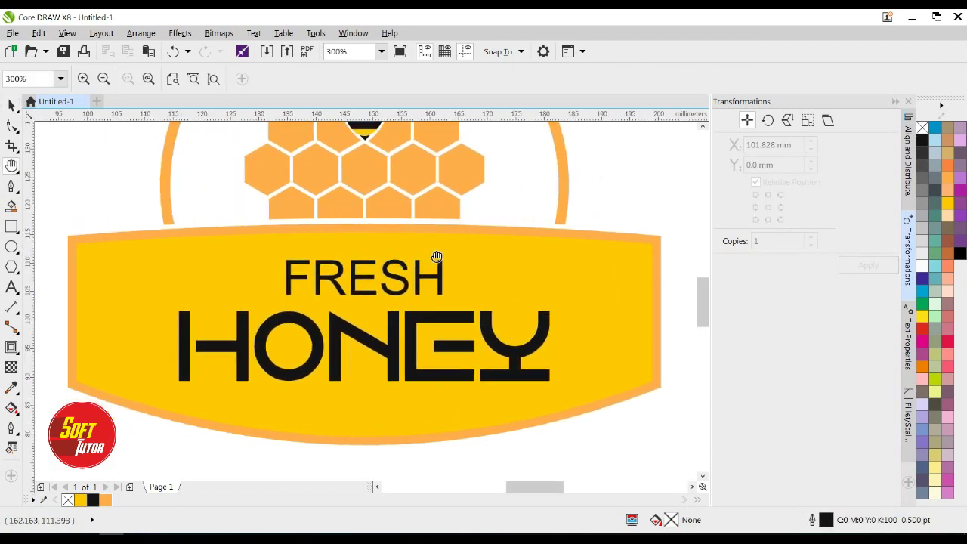
pyautogui.click(12, 108)
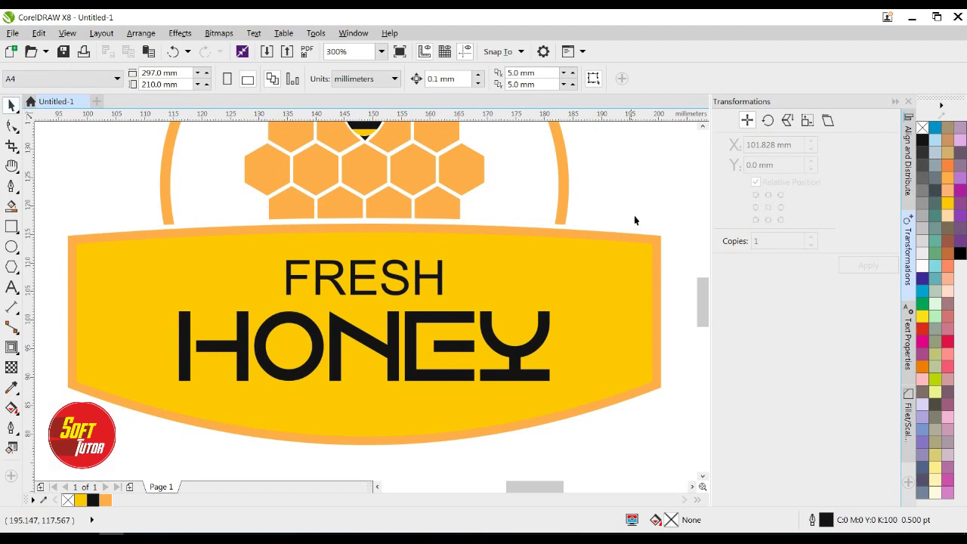
# - Try The Outbox St font on the FRESH text and change it to BigNoodleTitling
pyautogui.click(355, 277)
pyautogui.click(449, 80)
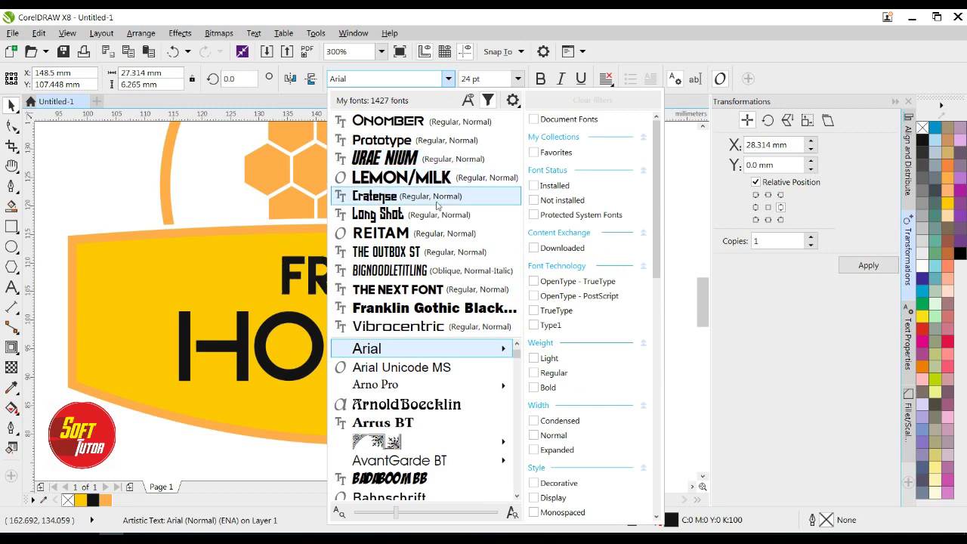
pyautogui.click(436, 251)
pyautogui.click(447, 78)
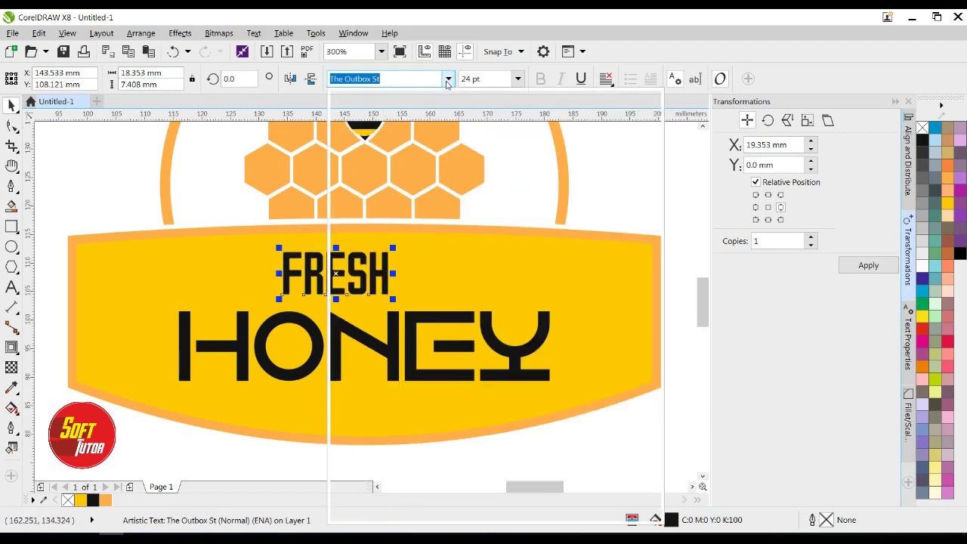
pyautogui.click(440, 271)
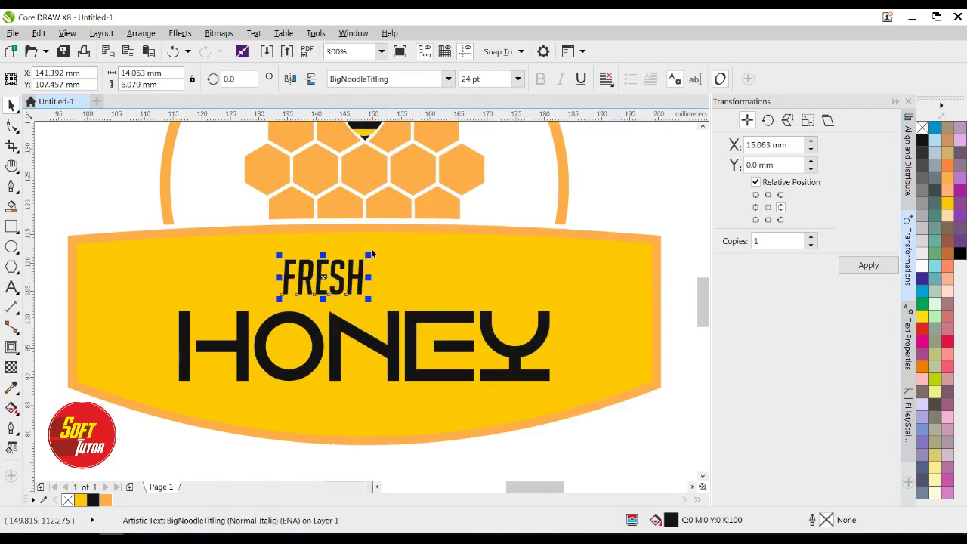
# - Enlarge the FRESH text to about 23 mm wide and centre it horizontally on the banner
pyautogui.moveTo(368, 255); pyautogui.dragTo(391, 247)
pyautogui.keyDown('shift'); pyautogui.click(449, 257); pyautogui.keyUp('shift')
pyautogui.press('c')
pyautogui.click(639, 177)
pyautogui.click(355, 270)
pyautogui.moveTo(421, 272); pyautogui.dragTo(441, 274)
pyautogui.keyDown('shift'); pyautogui.click(472, 263); pyautogui.keyUp('shift')
pyautogui.click(579, 194)
# - Enlarge the HONEY text to about 78 mm wide, keeping it centred on the banner
pyautogui.click(432, 310)
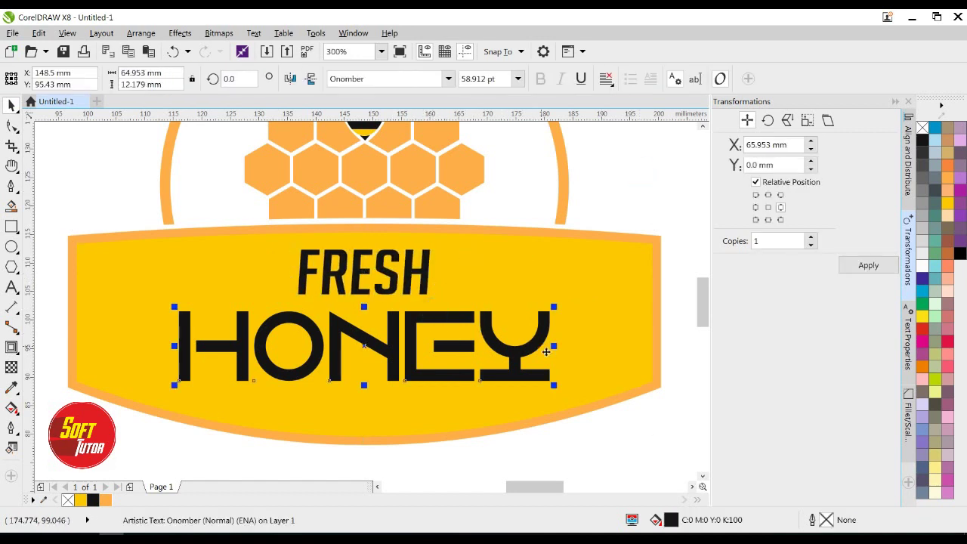
pyautogui.moveTo(554, 384); pyautogui.dragTo(587, 393)
pyautogui.keyDown('shift'); pyautogui.click(620, 356); pyautogui.keyUp('shift')
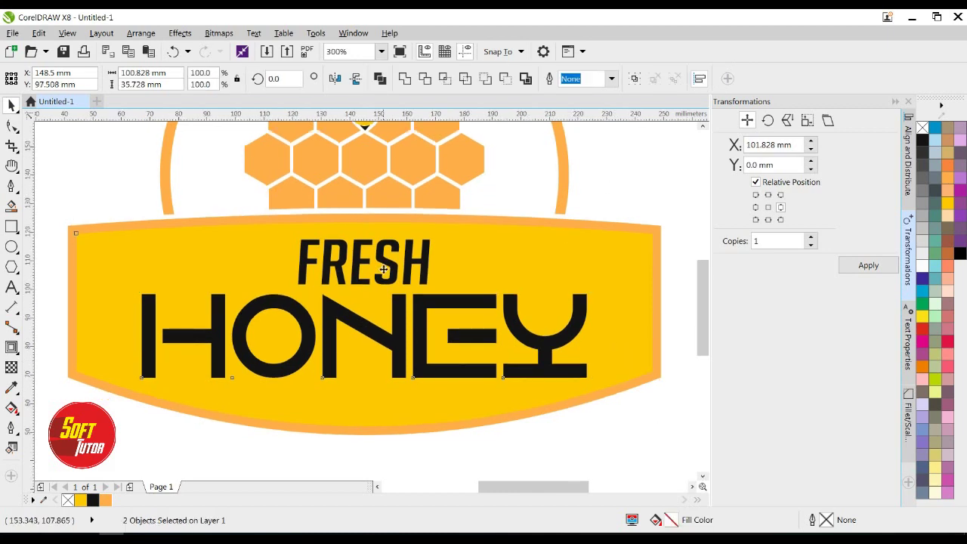
pyautogui.scroll(-1, 384, 269)
pyautogui.click(534, 196)
# - Fill the HONEY text with a dark brown of C12 M90 Y100 K58
pyautogui.scroll(1, 388, 293)
pyautogui.click(391, 309)
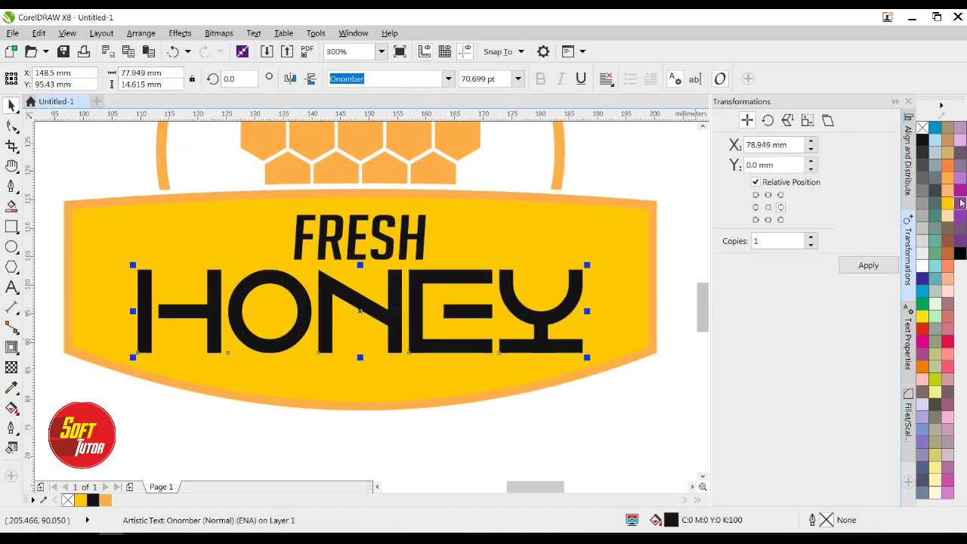
pyautogui.click(948, 241)
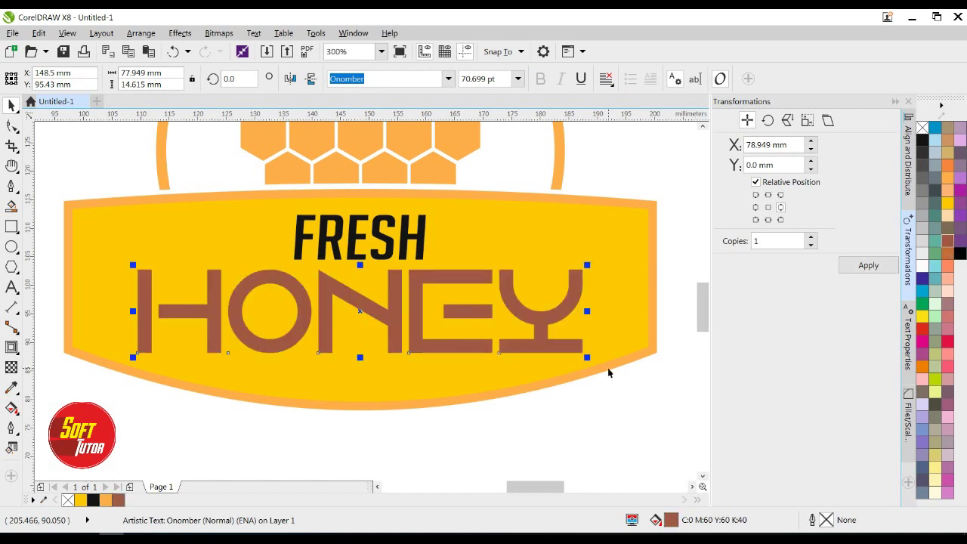
pyautogui.doubleClick(671, 517)
pyautogui.moveTo(361, 257); pyautogui.dragTo(369, 296)
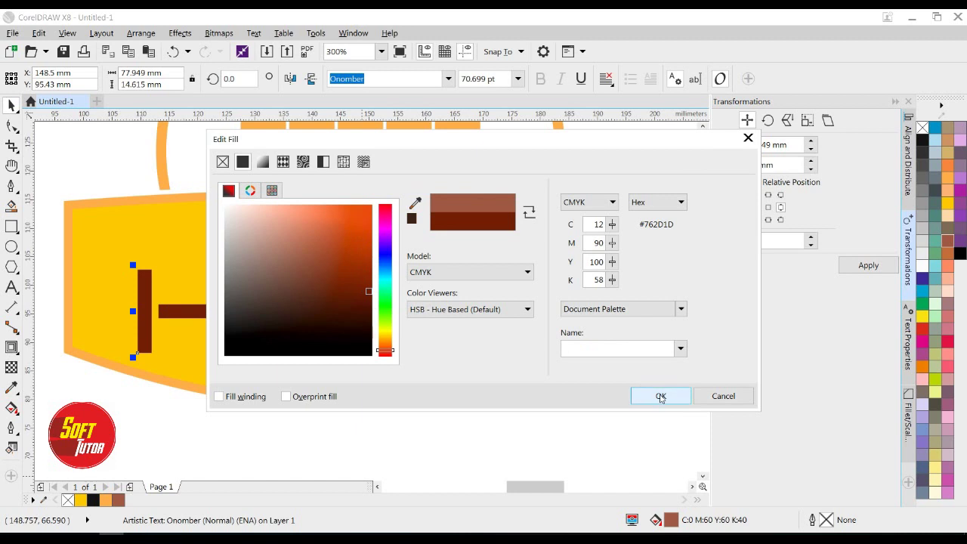
pyautogui.click(660, 396)
pyautogui.click(494, 433)
# - Fill the FRESH text with white
pyautogui.click(361, 235)
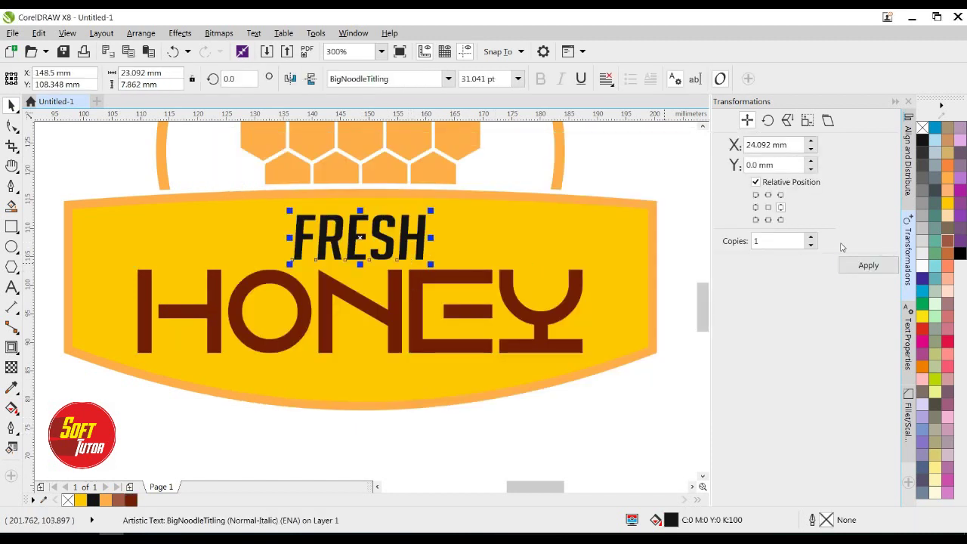
pyautogui.click(922, 265)
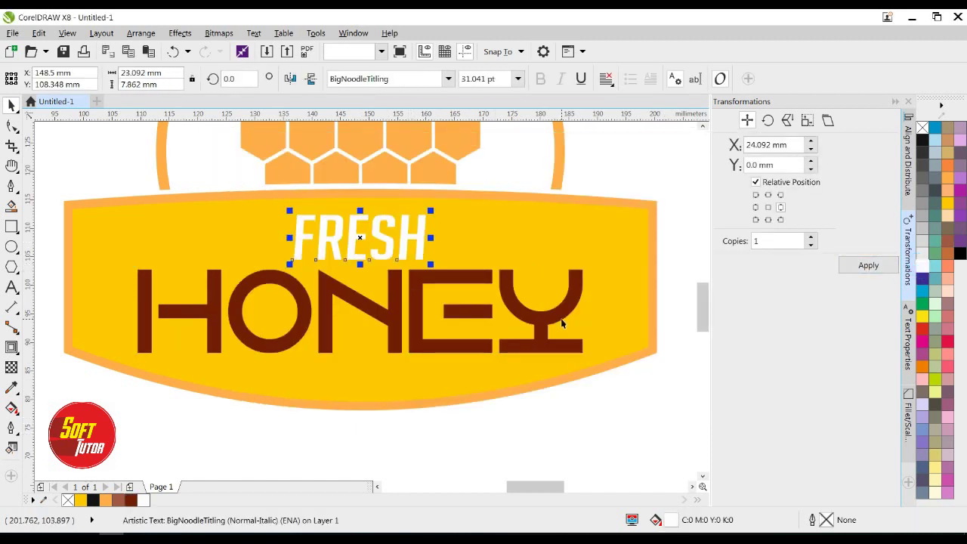
pyautogui.click(365, 438)
# - Apply a one-step inside contour to the HONEY text with an offset of 1.025 mm
pyautogui.click(334, 303)
pyautogui.click(329, 283)
pyautogui.scroll(-1, 332, 258)
pyautogui.scroll(1, 327, 272)
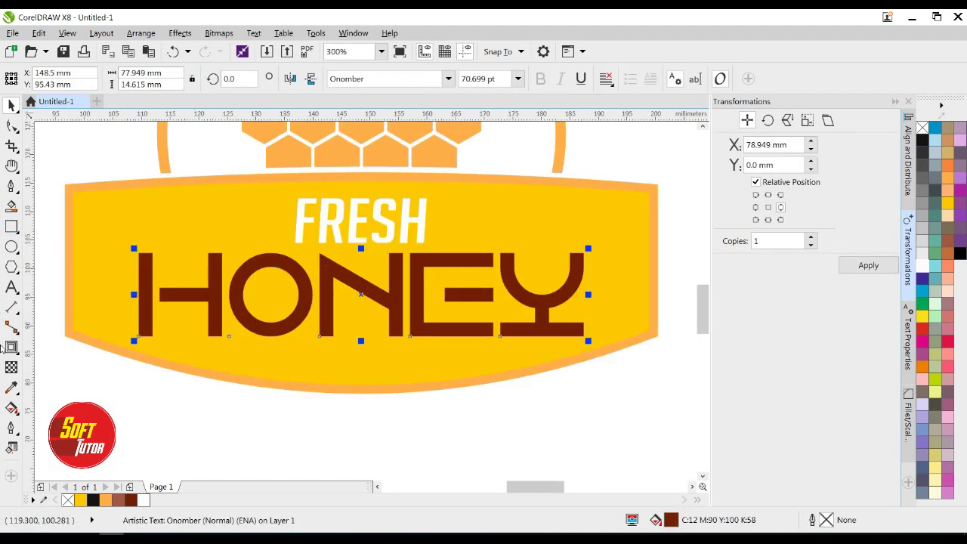
pyautogui.click(12, 346)
pyautogui.click(345, 80)
pyautogui.click(424, 77)
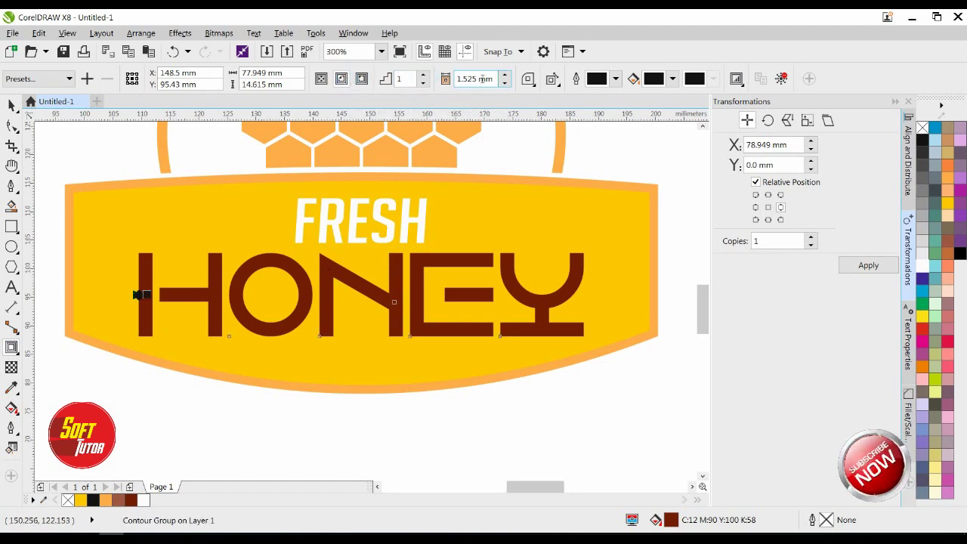
pyautogui.click(503, 75)
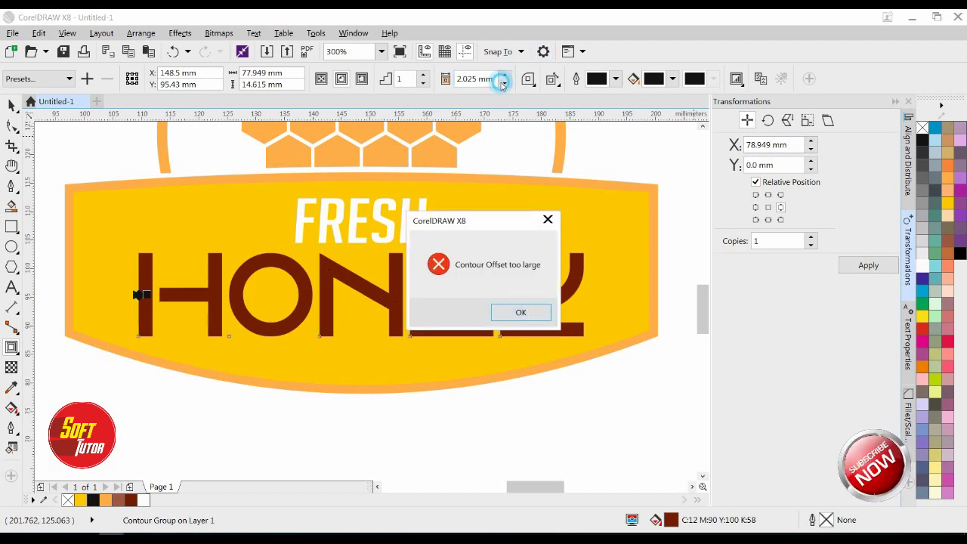
pyautogui.click(522, 312)
pyautogui.click(504, 82)
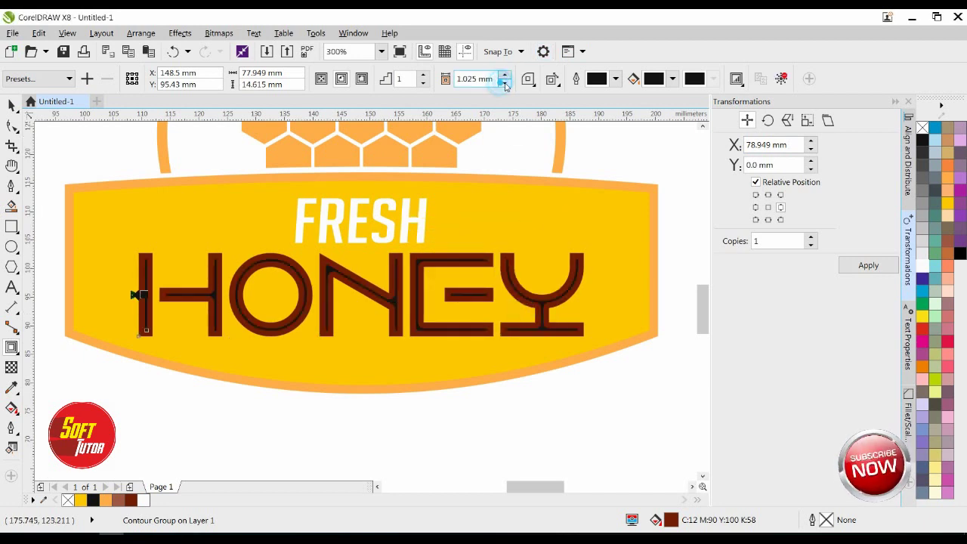
# - Try a 0.525 mm contour offset on the HONEY text, and undo the contour
pyautogui.click(504, 82)
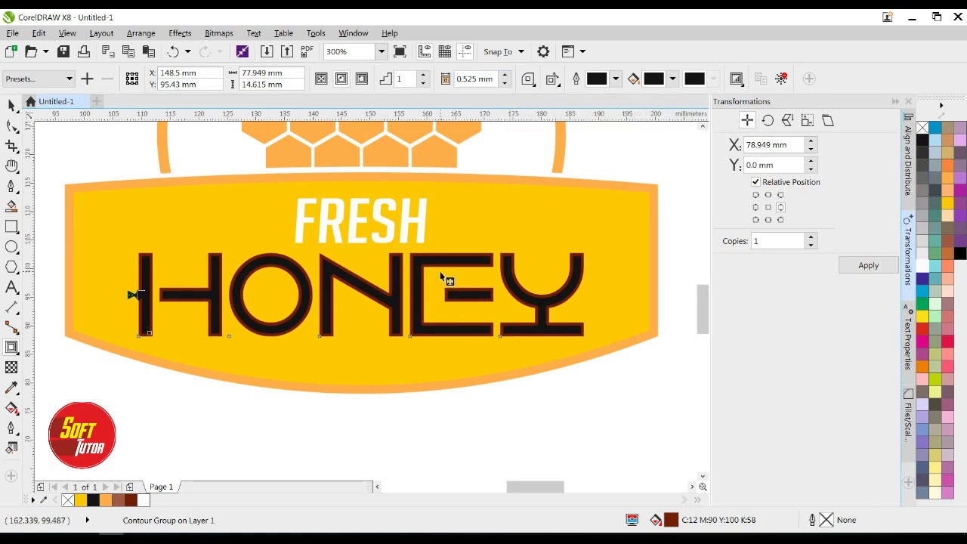
pyautogui.hotkey('ctrl', 'z')
pyautogui.hotkey('ctrl', 'z')
# - Place a copy of the brown HONEY text on the blank area below the banner
pyautogui.press('space')
pyautogui.scroll(-1, 399, 251)
pyautogui.moveTo(412, 300); pyautogui.dragTo(412, 377)
pyautogui.scroll(2, 415, 344)
# - Apply a one-step inside contour with a 1.025 mm offset to the HONEY copy below the banner
pyautogui.press('space')
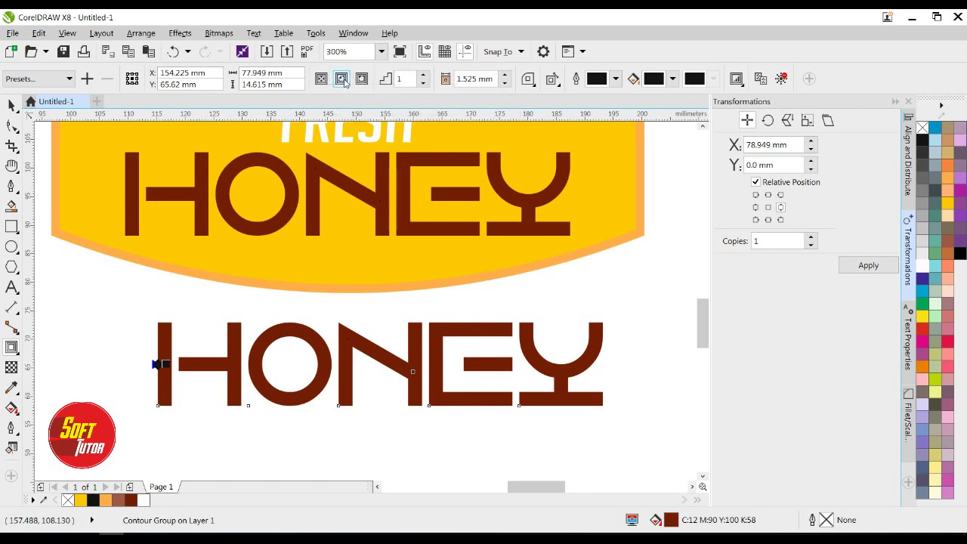
pyautogui.click(342, 80)
pyautogui.tripleClick(475, 79)
pyautogui.write('2.025')
pyautogui.press('Return')
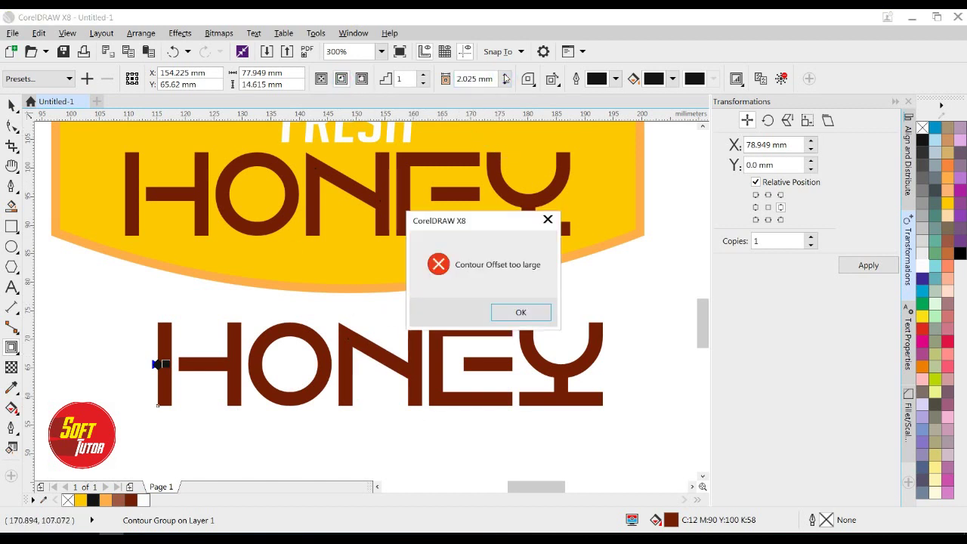
pyautogui.click(519, 308)
pyautogui.click(504, 83)
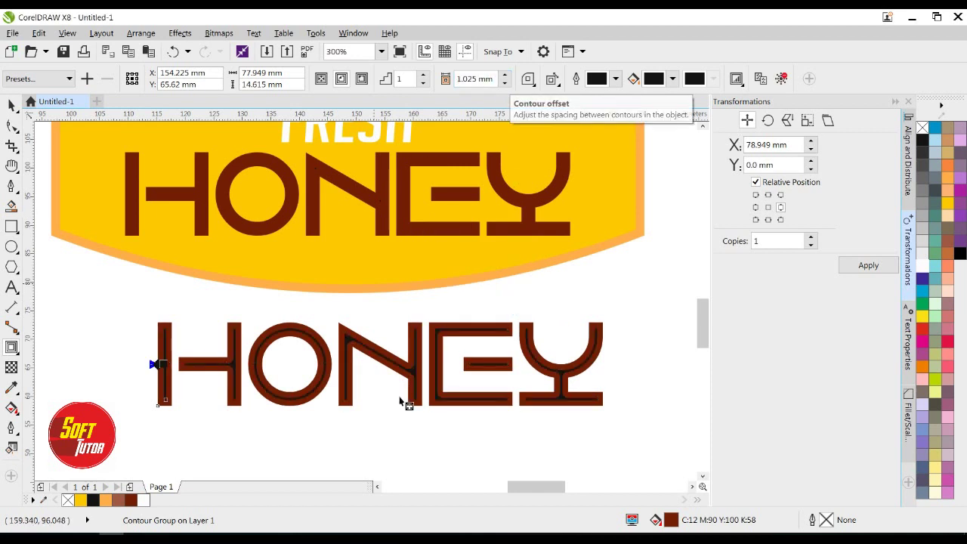
# - Fill the contoured HONEY copy with cyan of C100 M0 Y0 K0
pyautogui.press('space')
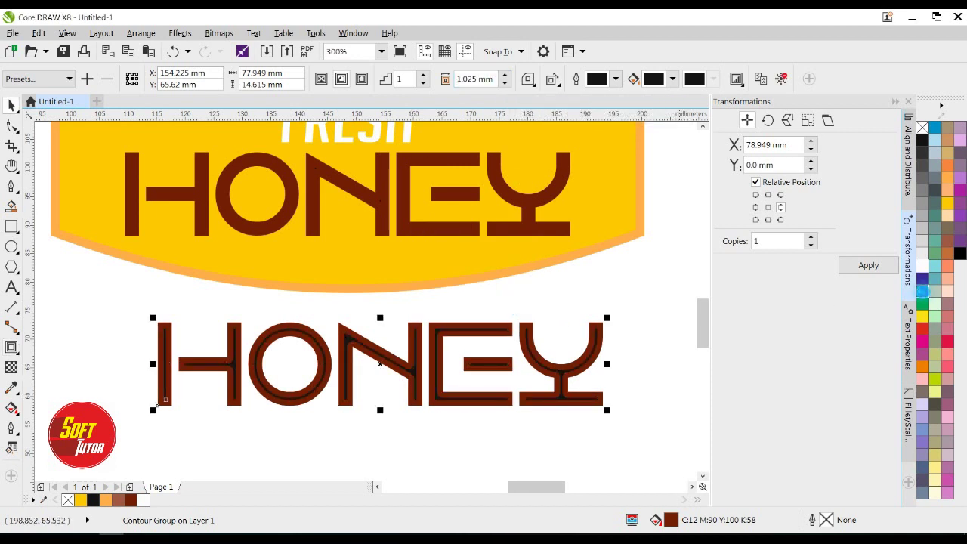
pyautogui.click(923, 291)
pyautogui.click(358, 438)
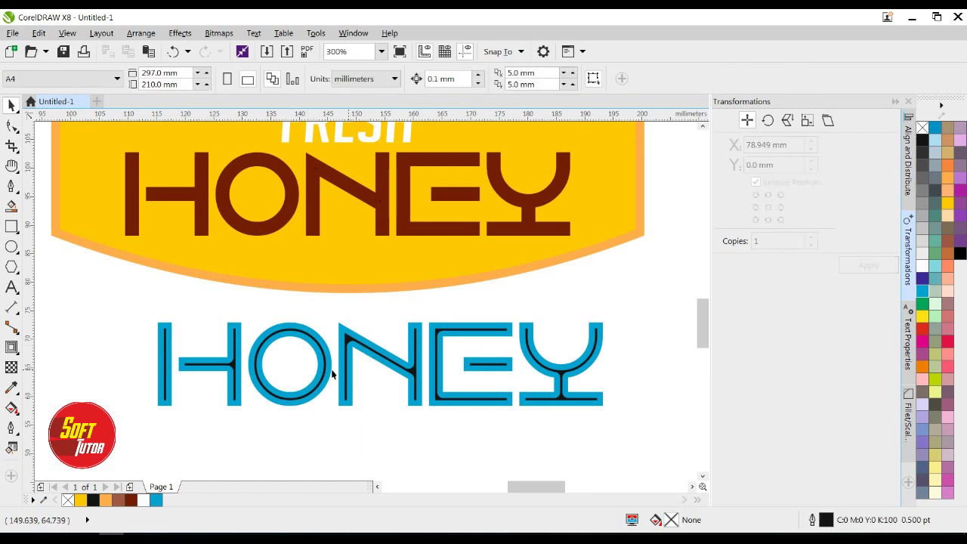
pyautogui.click(325, 341)
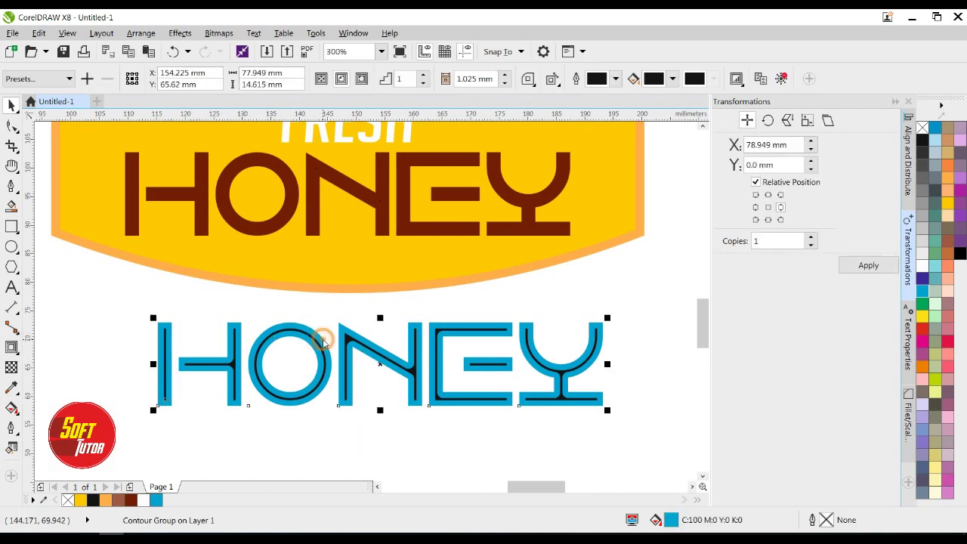
pyautogui.rightClick(323, 343)
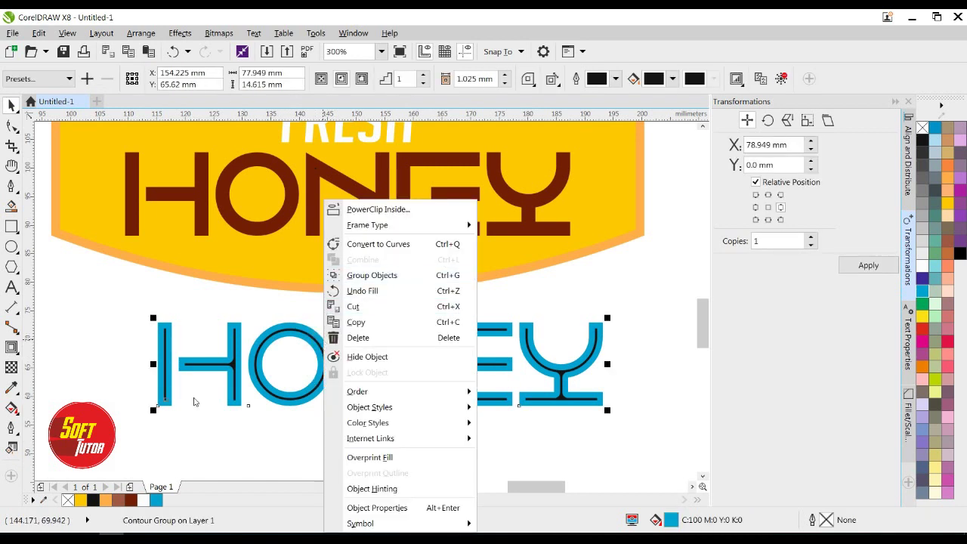
pyautogui.click(190, 362)
pyautogui.doubleClick(189, 363)
pyautogui.rightClick(221, 365)
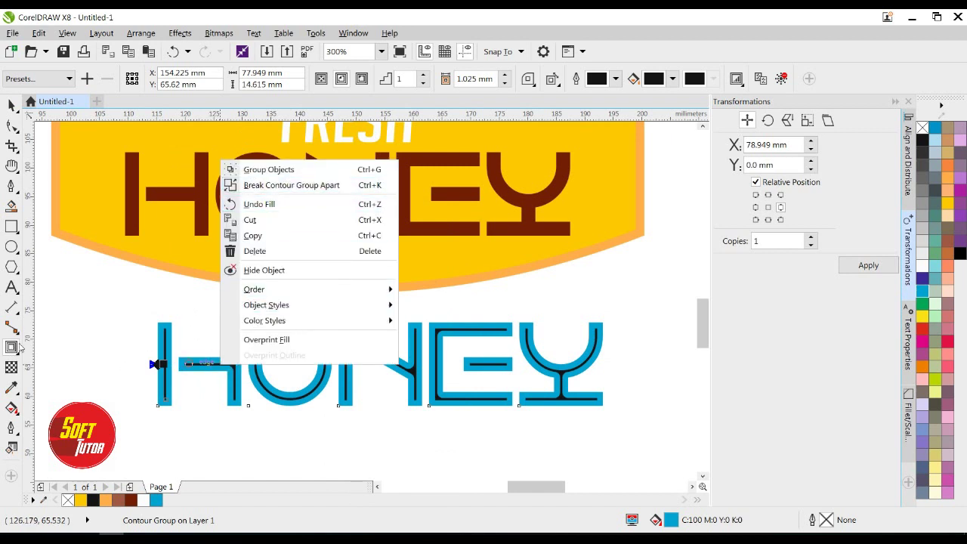
pyautogui.click(165, 344)
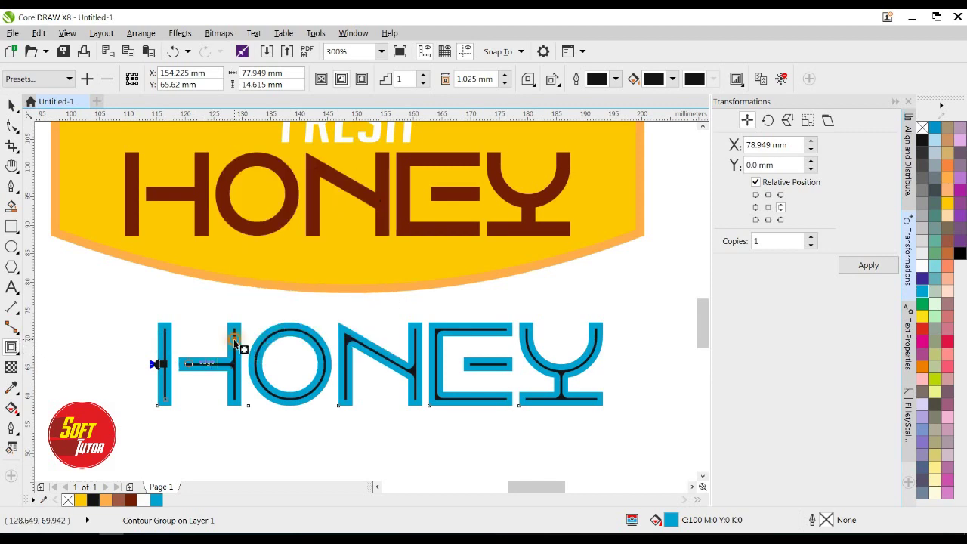
pyautogui.rightClick(235, 345)
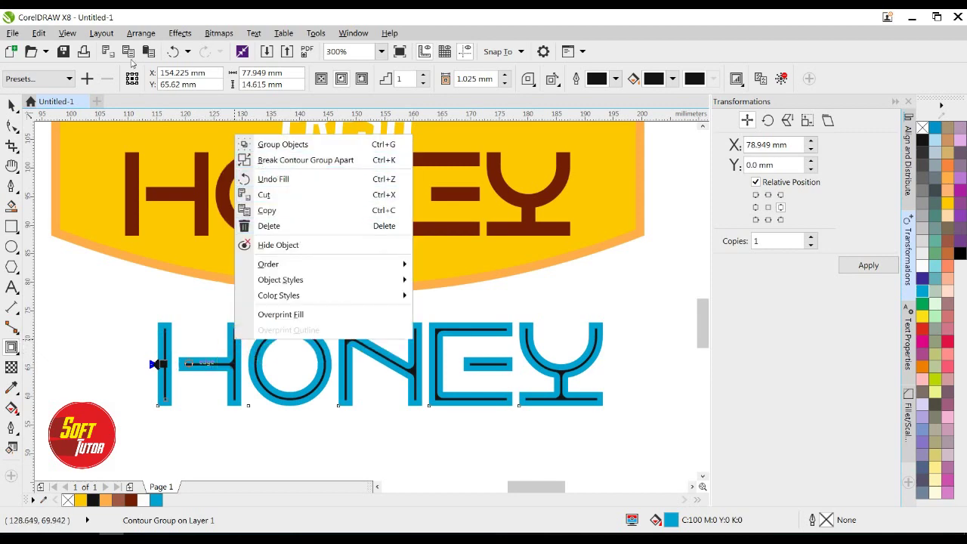
pyautogui.click(140, 34)
pyautogui.click(140, 33)
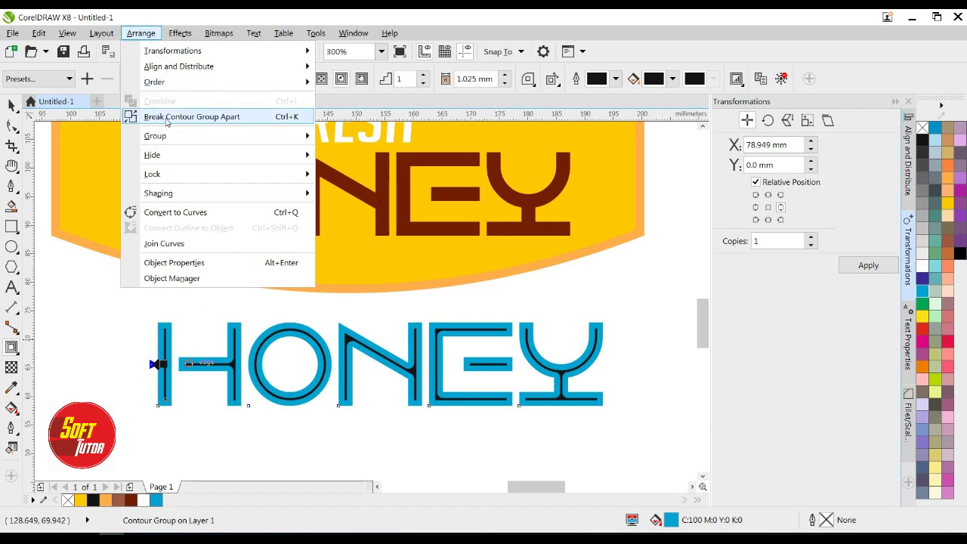
pyautogui.click(204, 314)
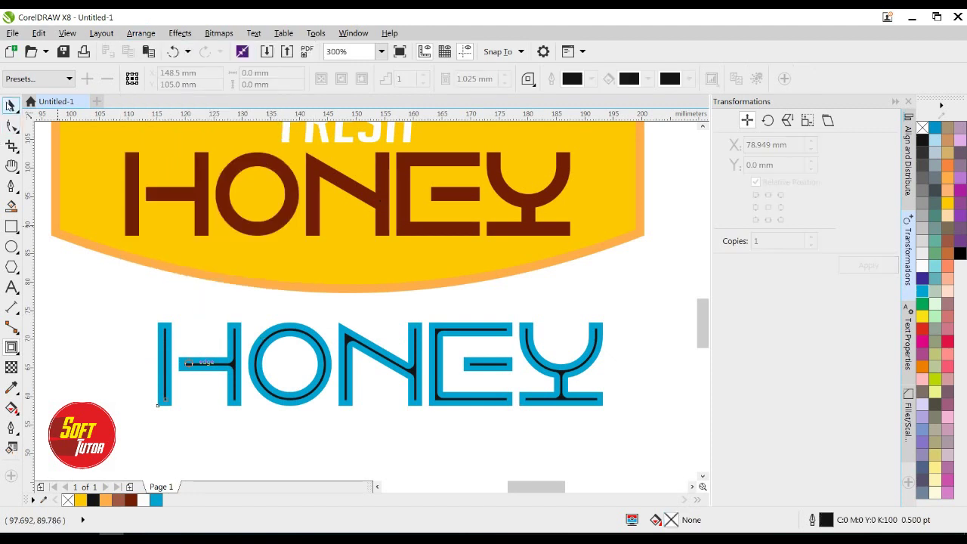
pyautogui.click(172, 358)
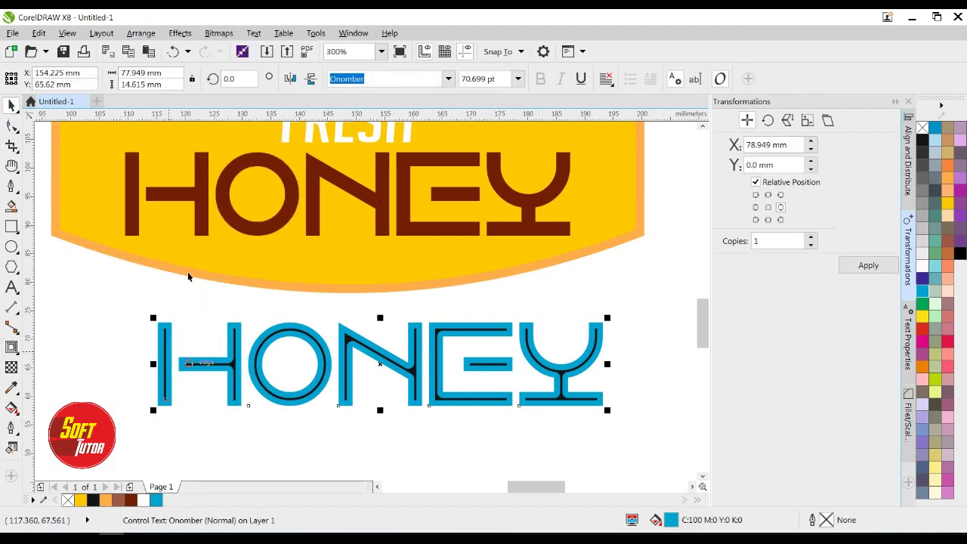
pyautogui.click(146, 36)
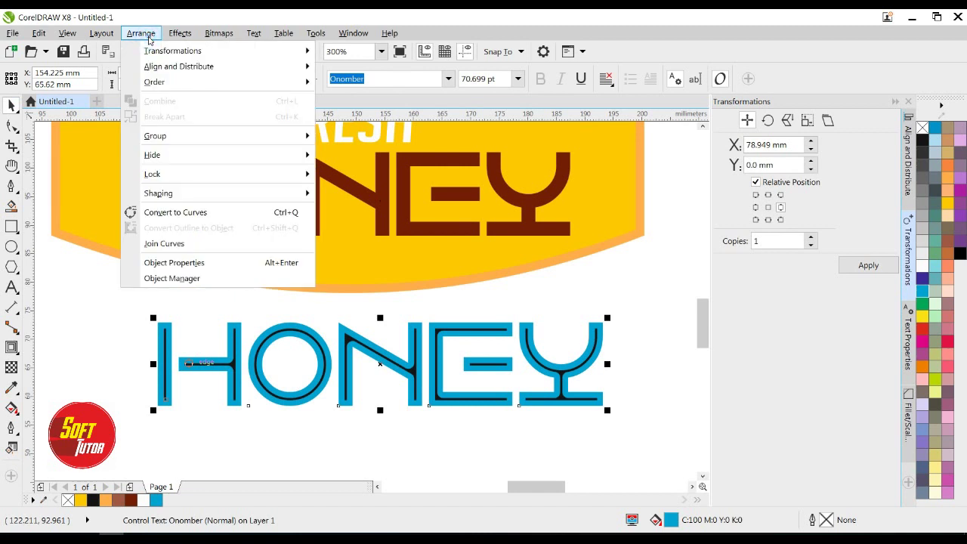
pyautogui.click(74, 374)
pyautogui.click(269, 428)
pyautogui.click(279, 327)
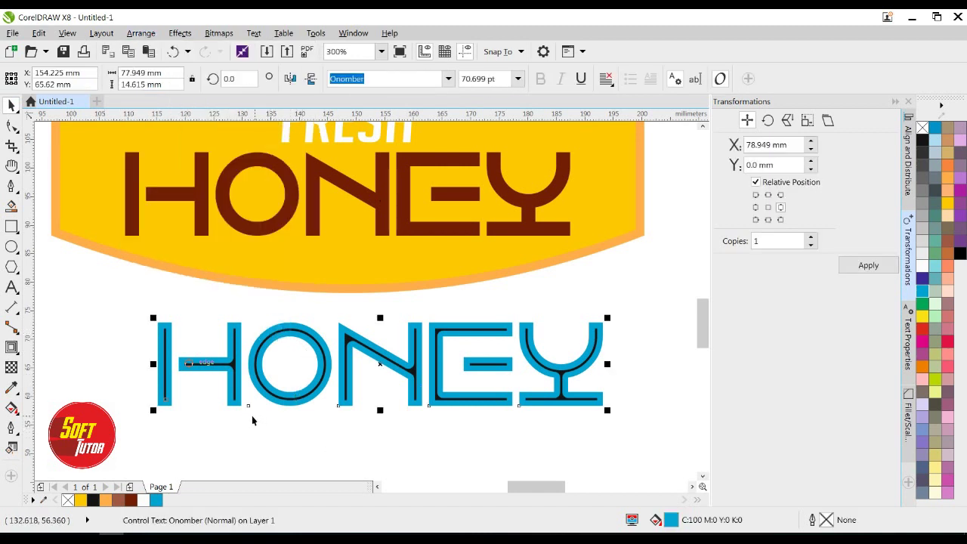
pyautogui.click(142, 33)
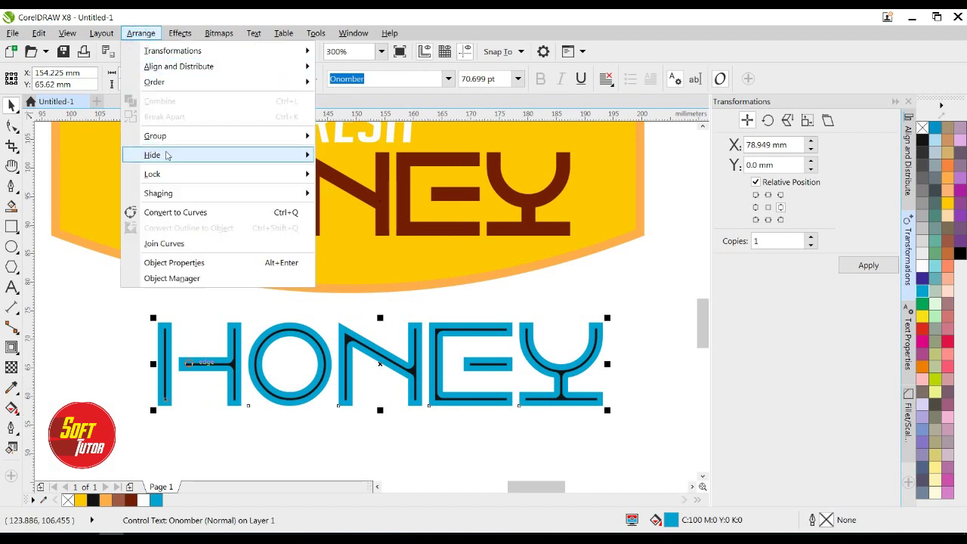
pyautogui.click(304, 339)
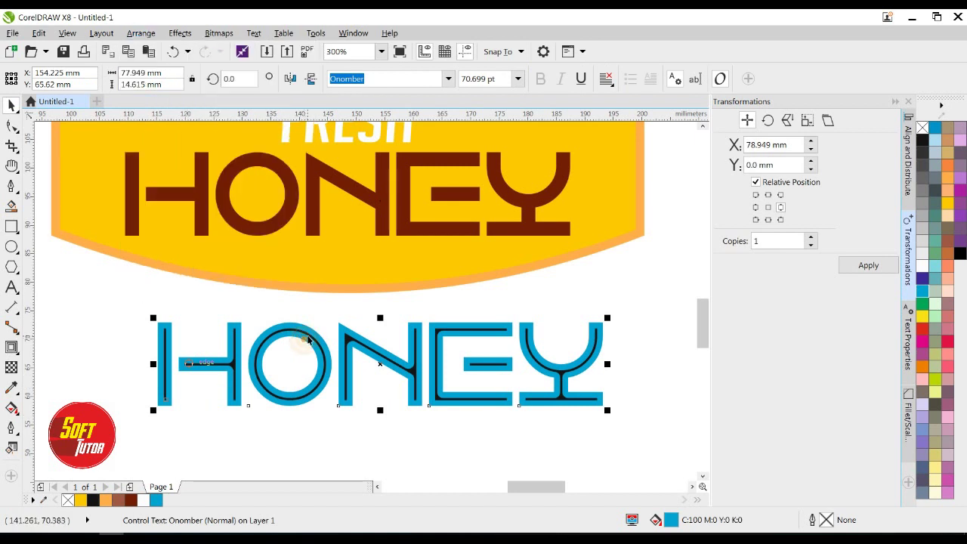
pyautogui.rightClick(308, 340)
pyautogui.moveTo(342, 258)
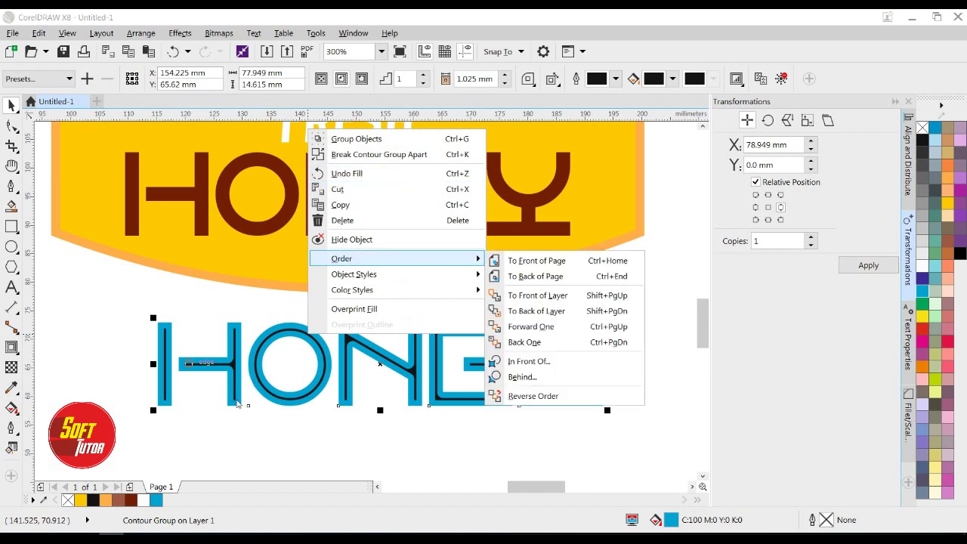
pyautogui.click(222, 426)
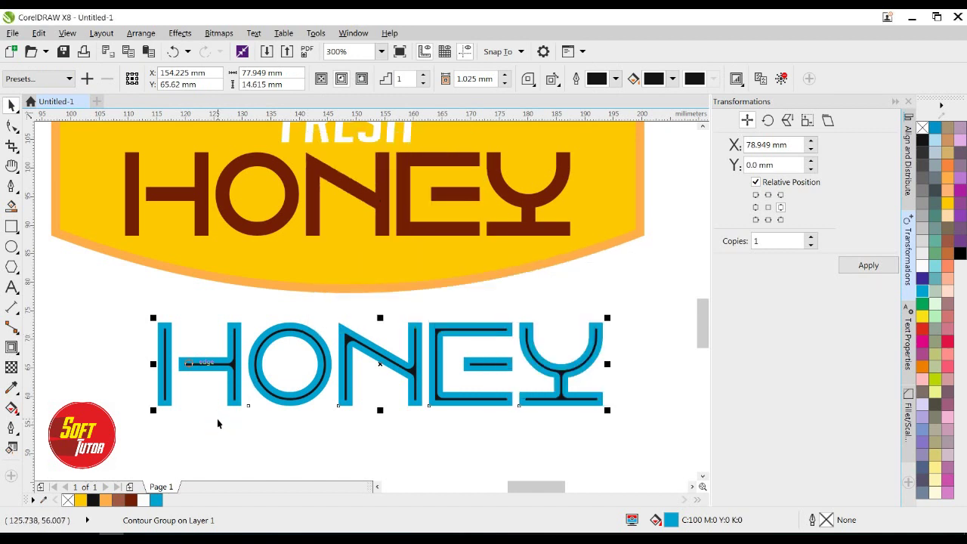
# - Collapse the Transformations docker and break apart the contour group of the cyan HONEY copy
pyautogui.click(896, 102)
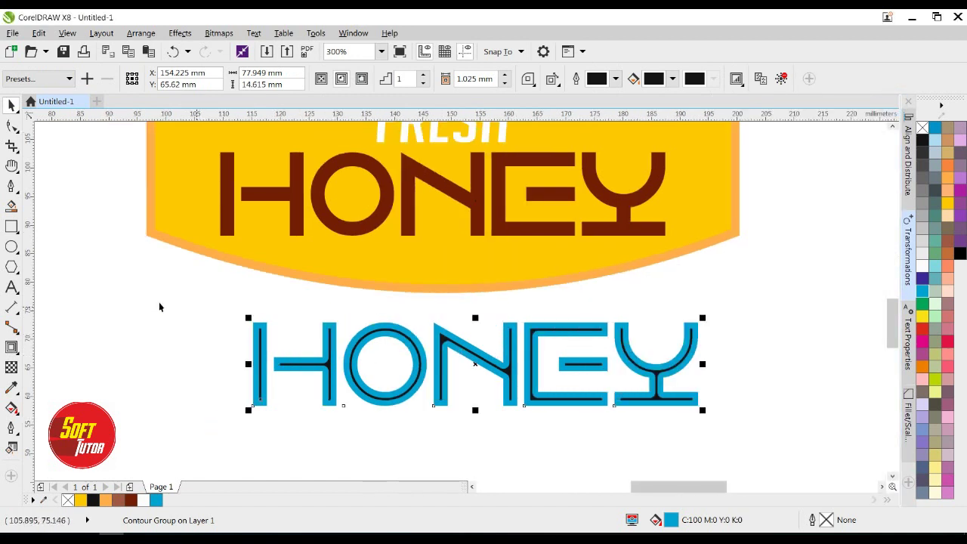
pyautogui.click(9, 348)
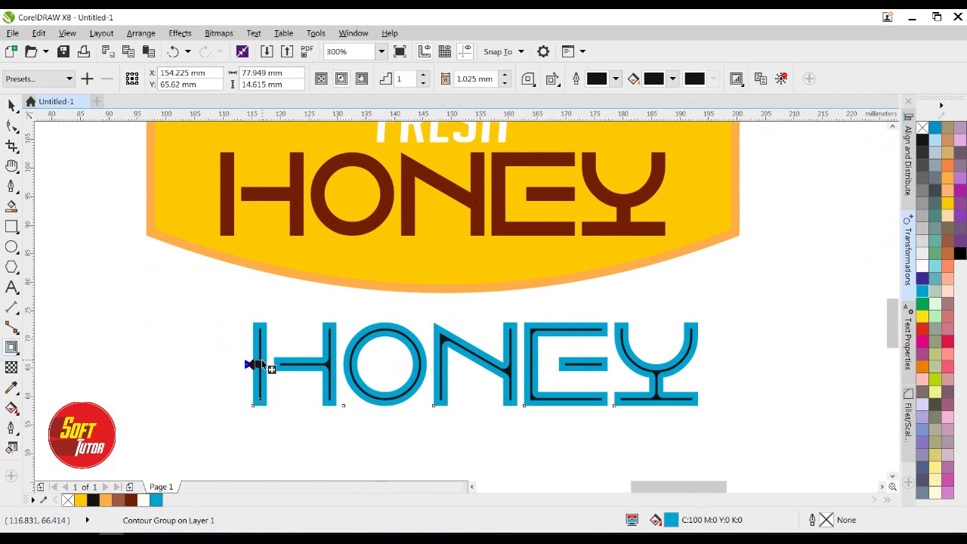
pyautogui.rightClick(326, 355)
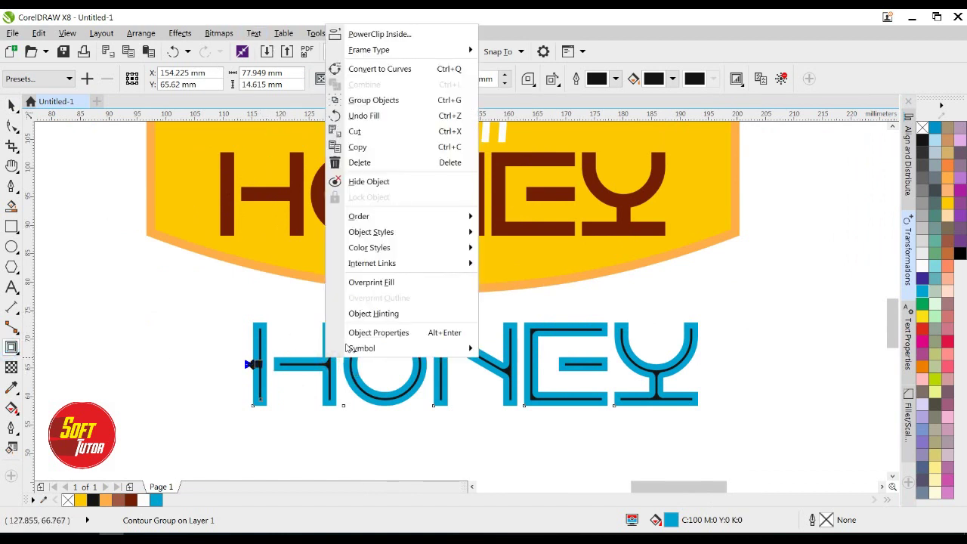
pyautogui.click(339, 395)
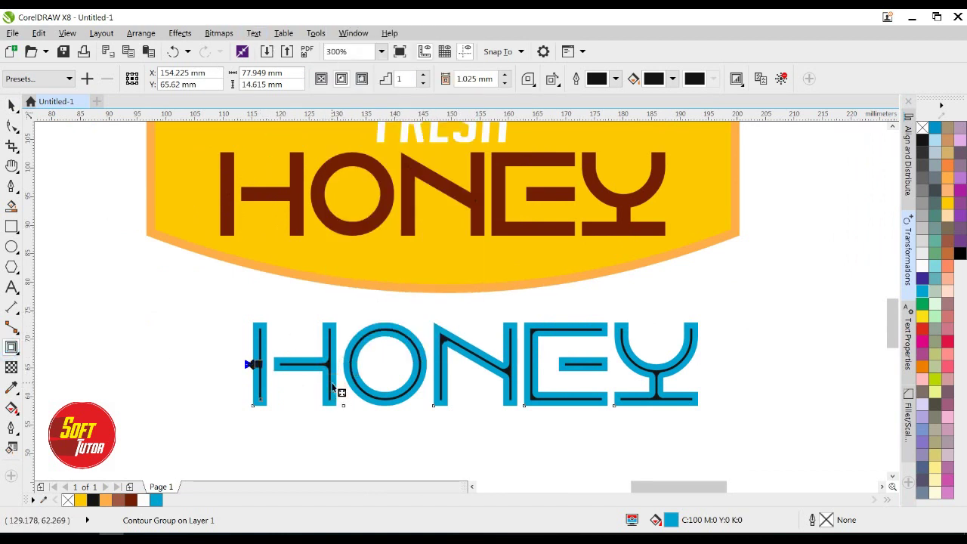
pyautogui.rightClick(340, 393)
pyautogui.click(391, 203)
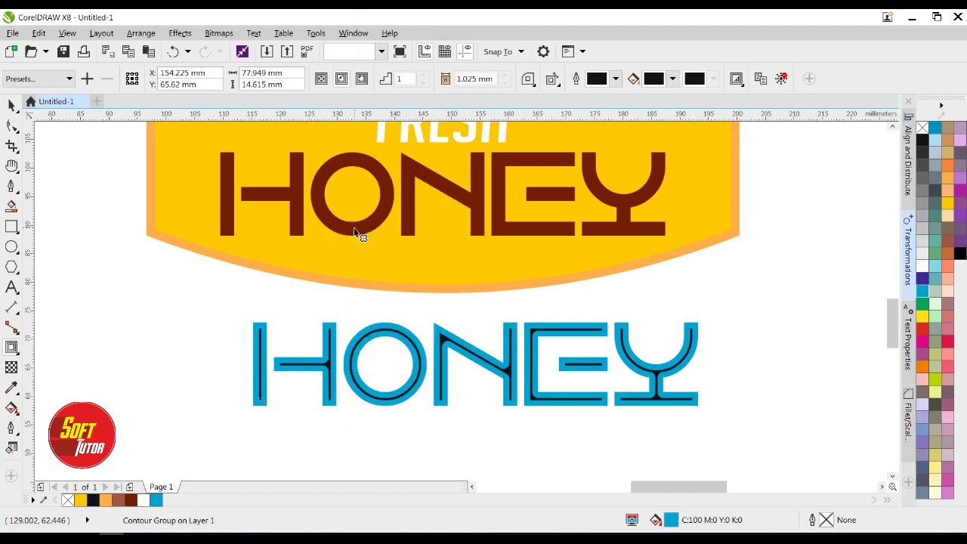
# - Try moving the cyan HONEY text off its black inner contour lines, and undo the move
pyautogui.click(201, 310)
pyautogui.moveTo(334, 326); pyautogui.dragTo(355, 308)
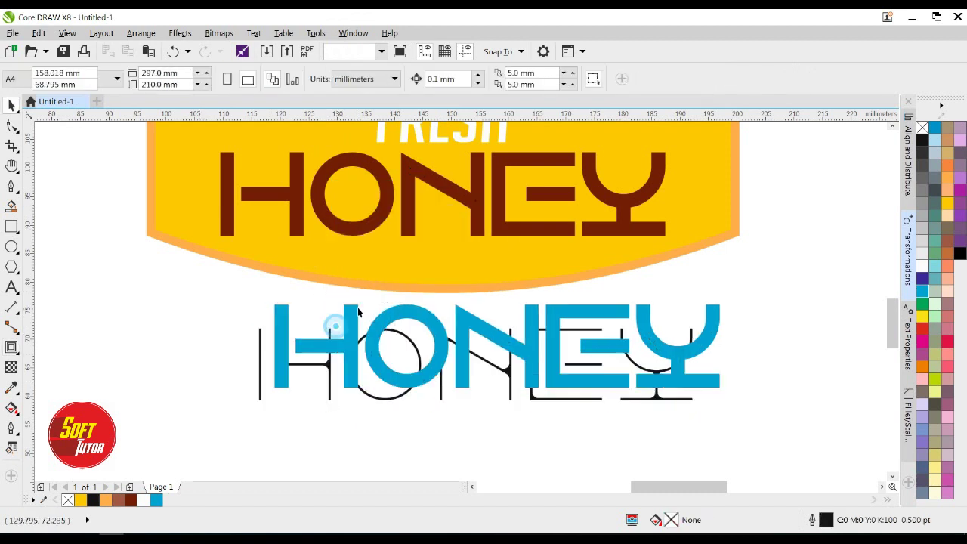
pyautogui.hotkey('ctrl', 'z')
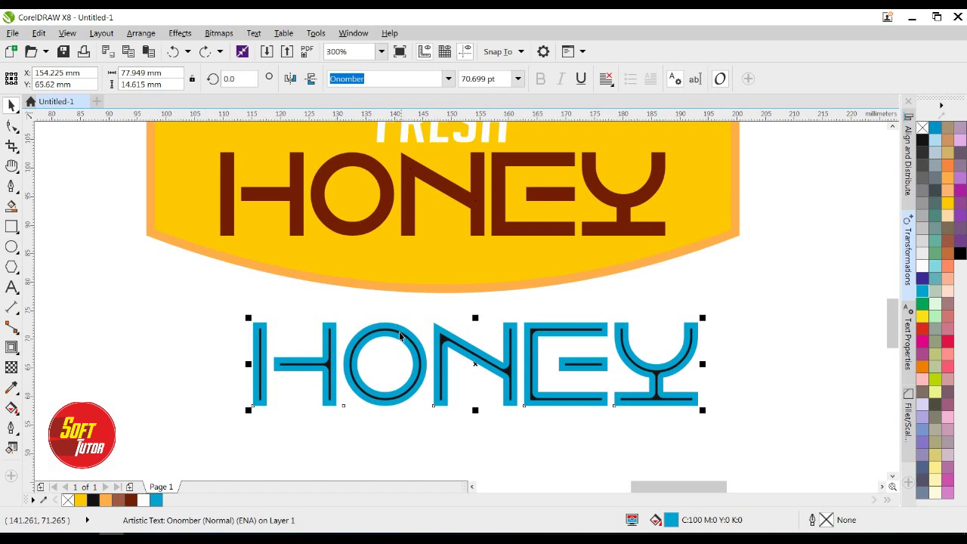
# - Delete the cyan HONEY text and fill the remaining inner contour lines with white
pyautogui.press('Delete')
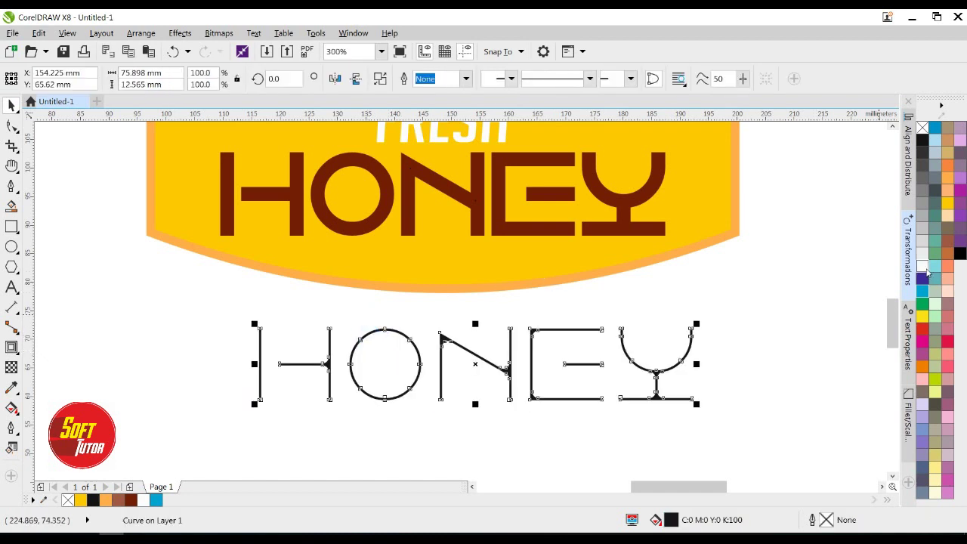
pyautogui.rightClick(924, 268)
# - Align the white inner lines horizontally and vertically to the centre of the brown HONEY text on the banner
pyautogui.keyDown('shift'); pyautogui.click(503, 195); pyautogui.keyUp('shift')
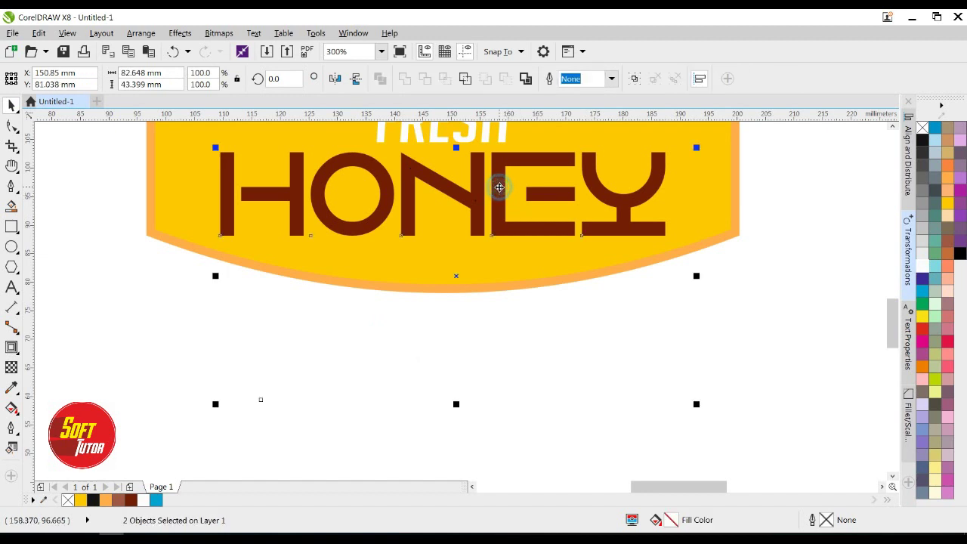
pyautogui.press('e')
pyautogui.press('c')
pyautogui.click(605, 369)
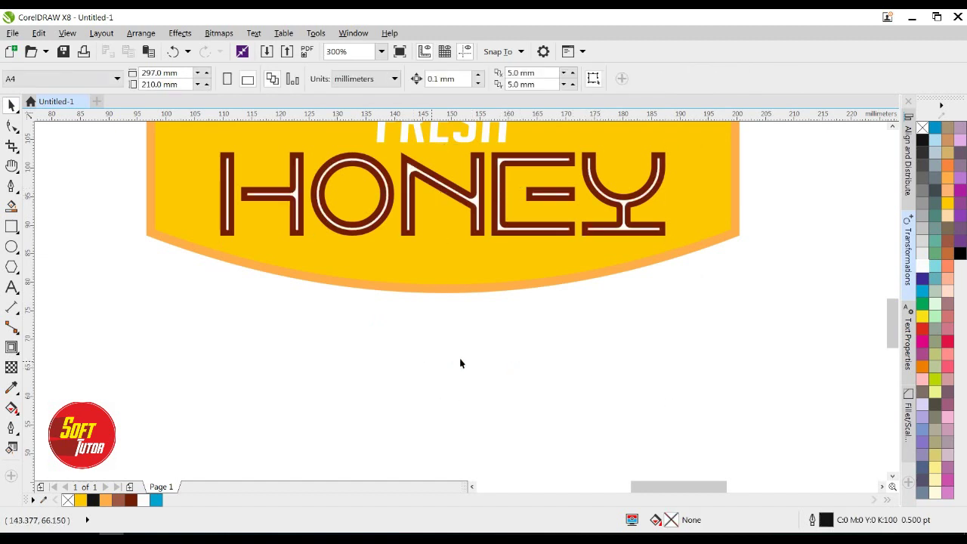
# - Fill the inner lines of the HONEY text with yellow of C0 M20 Y100 K0
pyautogui.scroll(5, 478, 353)
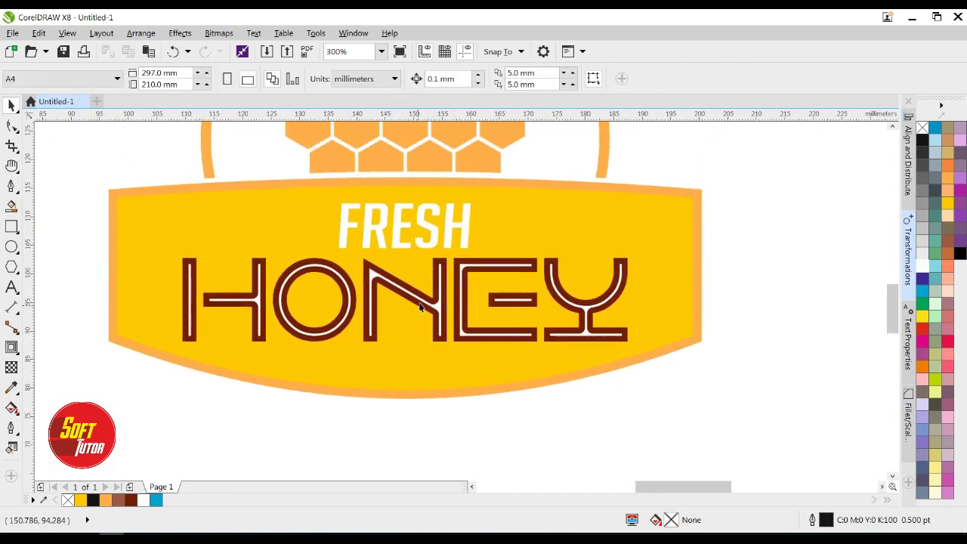
pyautogui.click(422, 301)
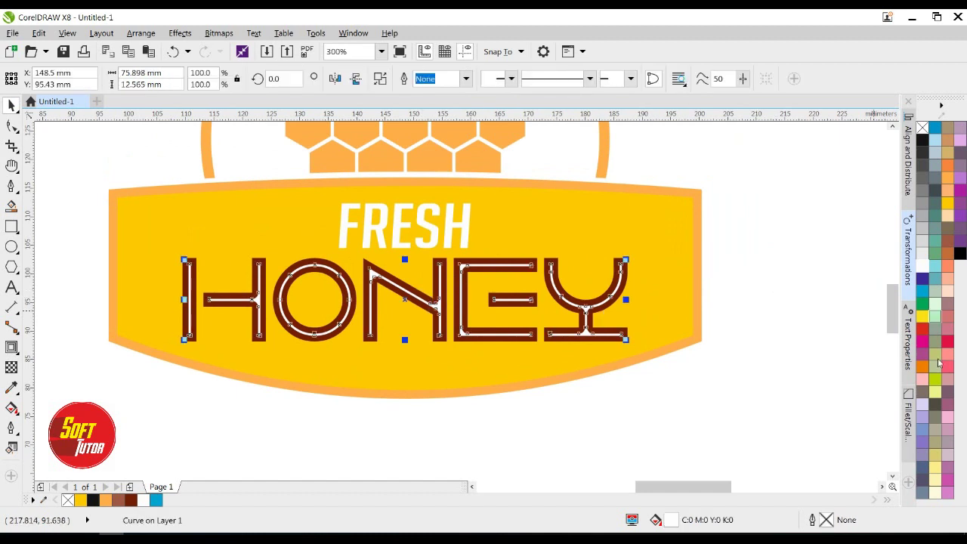
pyautogui.click(947, 203)
pyautogui.click(755, 308)
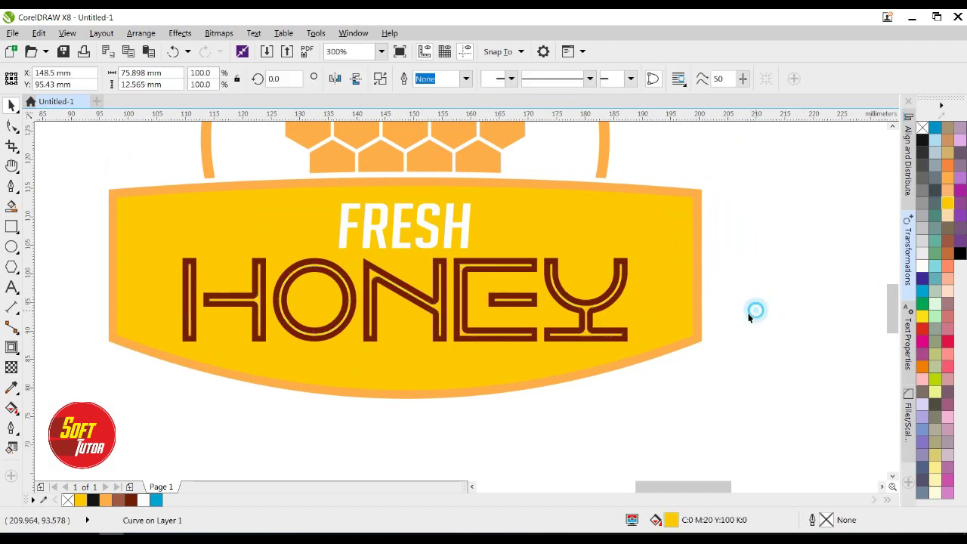
# - Fill the inner lines of the HONEY text with Ruby Red
pyautogui.click(586, 312)
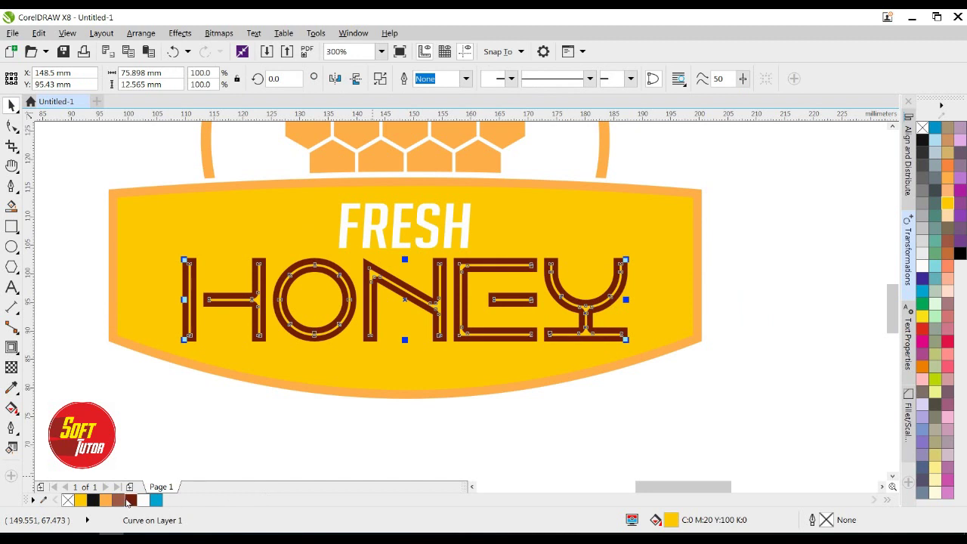
pyautogui.click(129, 500)
pyautogui.rightClick(117, 502)
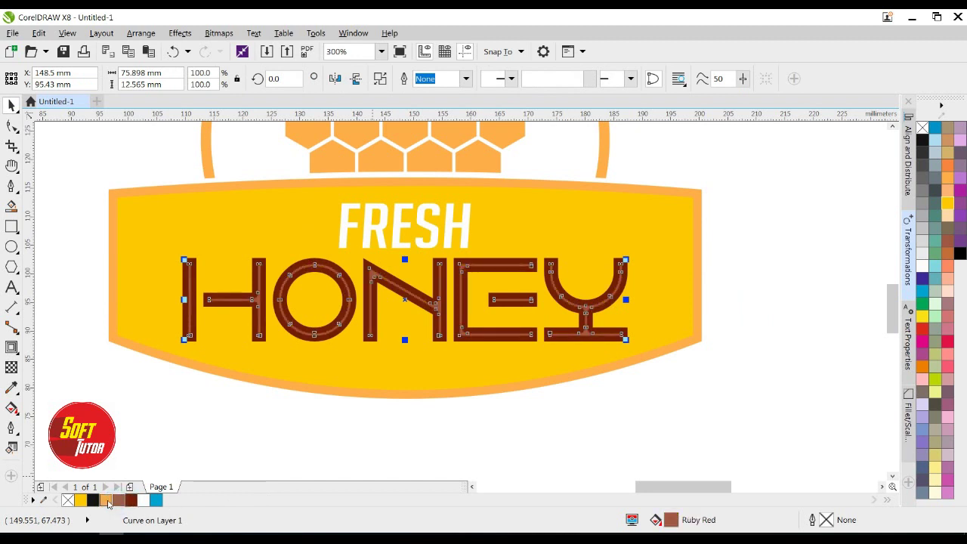
# - Try a Light Orange fill on the inner lines of the HONEY text
pyautogui.rightClick(106, 501)
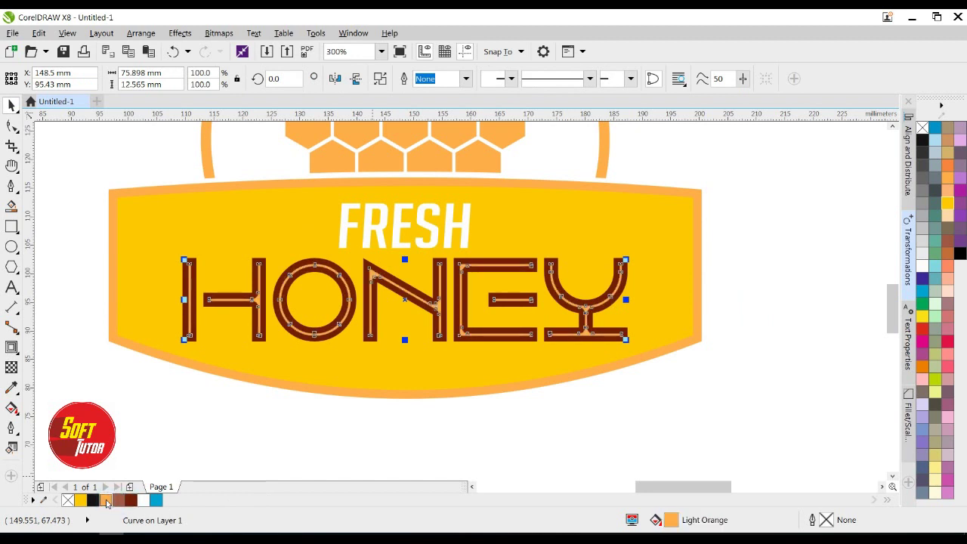
pyautogui.click(589, 425)
pyautogui.scroll(-2, 443, 385)
pyautogui.hotkey('ctrl', 'z')
pyautogui.hotkey('ctrl', 'z')
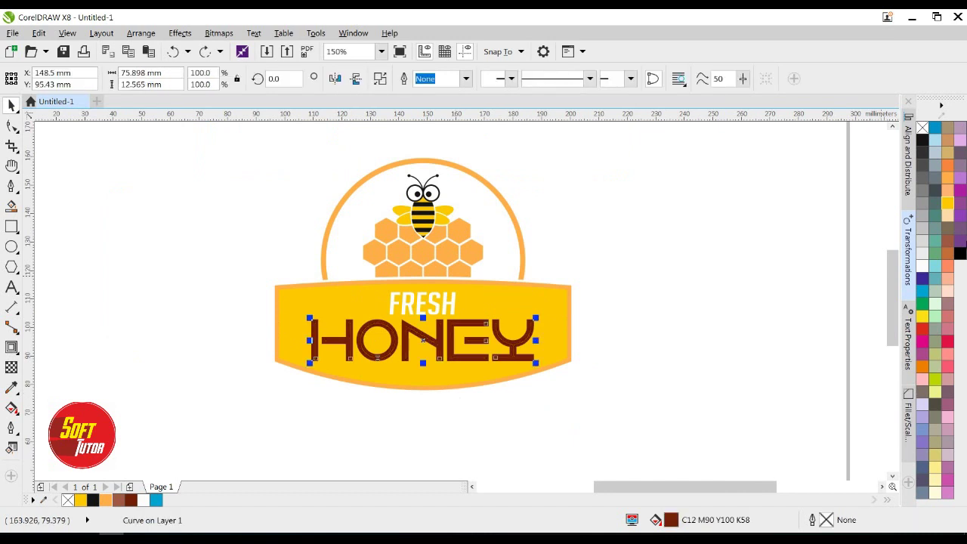
# - Fill the inner lines of the HONEY text with white and nudge the FRESH text slightly up
pyautogui.rightClick(923, 266)
pyautogui.click(661, 353)
pyautogui.scroll(2, 661, 353)
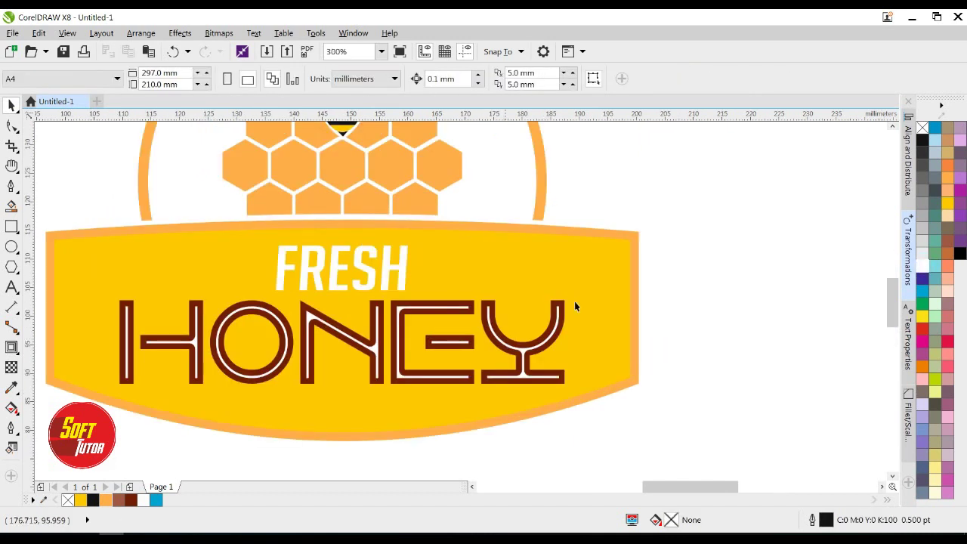
pyautogui.click(397, 286)
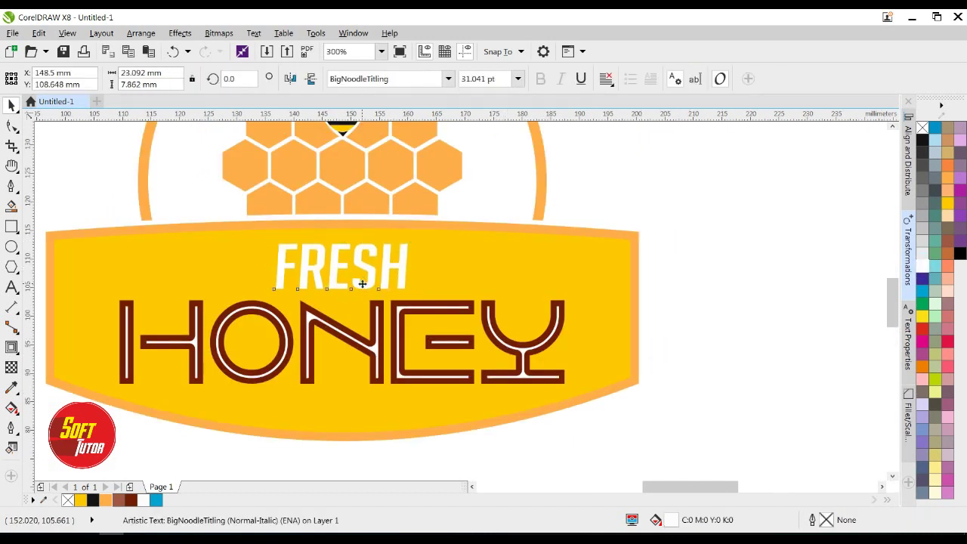
pyautogui.click(589, 269)
pyautogui.click(690, 248)
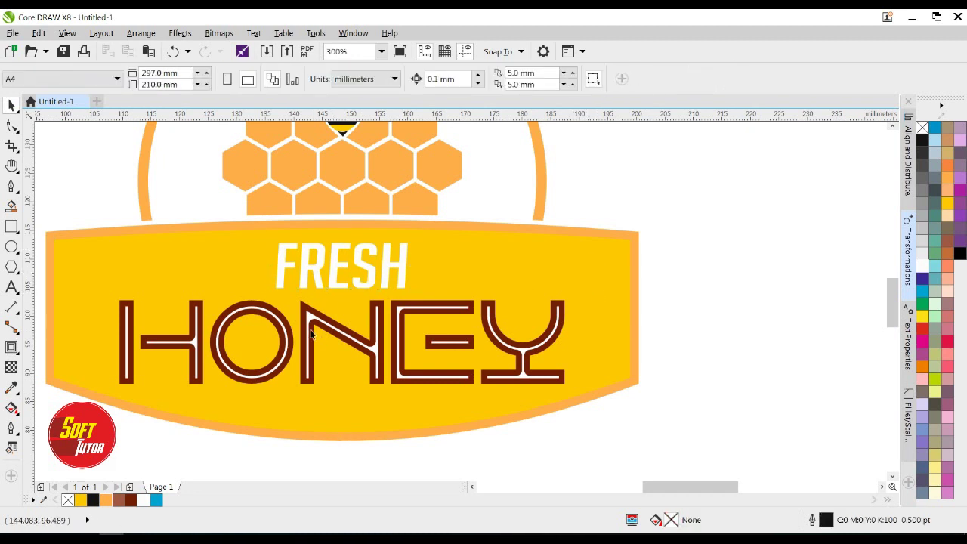
# - Draw a 2.5 mm wide horizontal Artistic Media stroke beside the H of FRESH and stretch it toward the banner's right edge
pyautogui.click(15, 189)
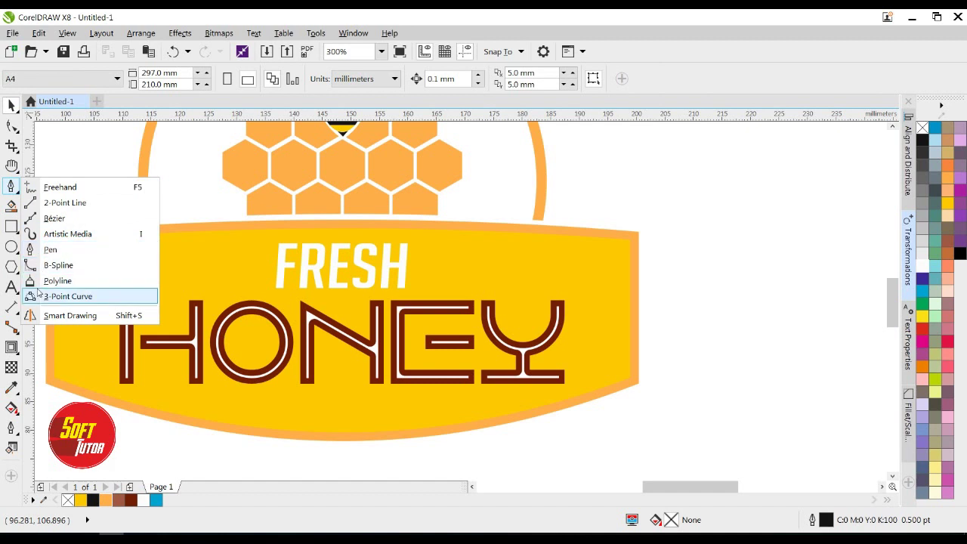
pyautogui.click(39, 189)
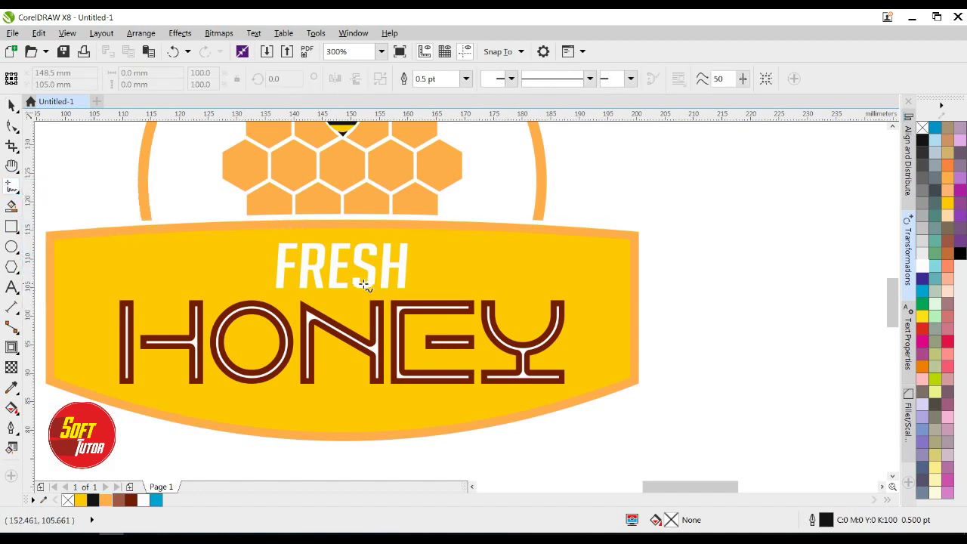
pyautogui.press('i')
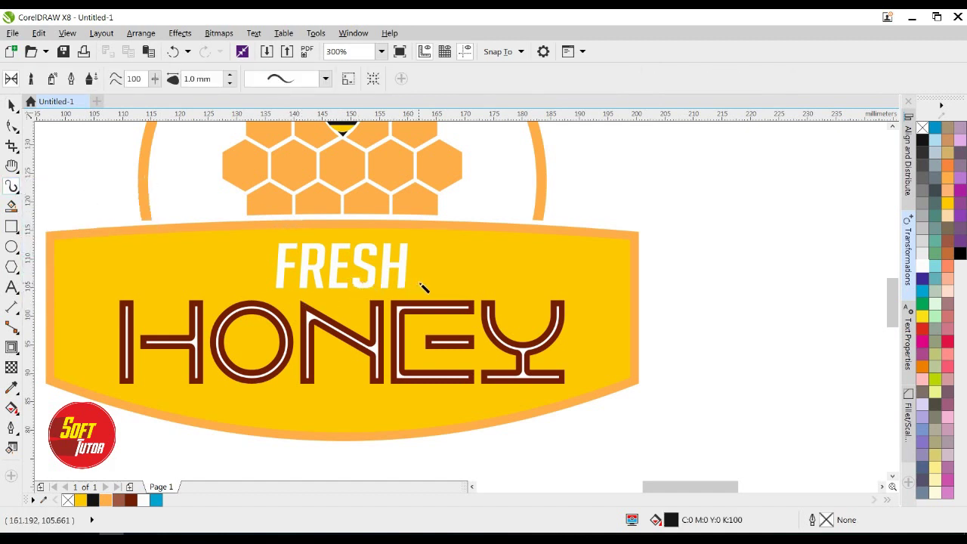
pyautogui.moveTo(415, 273); pyautogui.dragTo(517, 273)
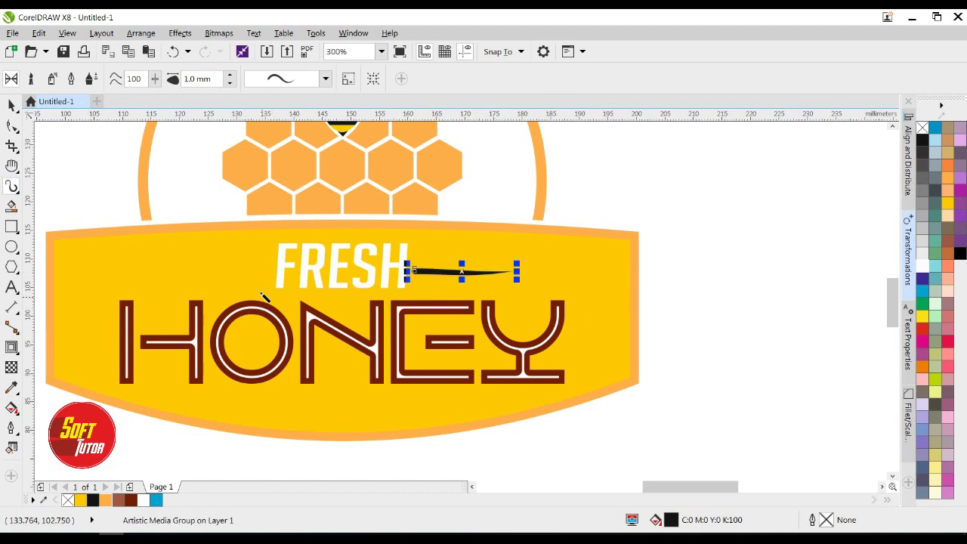
pyautogui.click(230, 75)
pyautogui.click(230, 75)
pyautogui.click(229, 75)
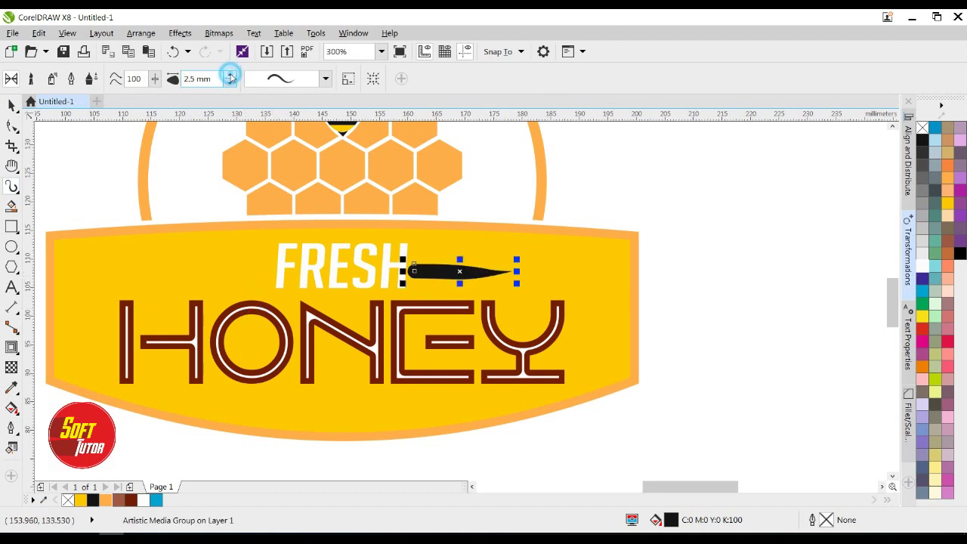
pyautogui.click(12, 105)
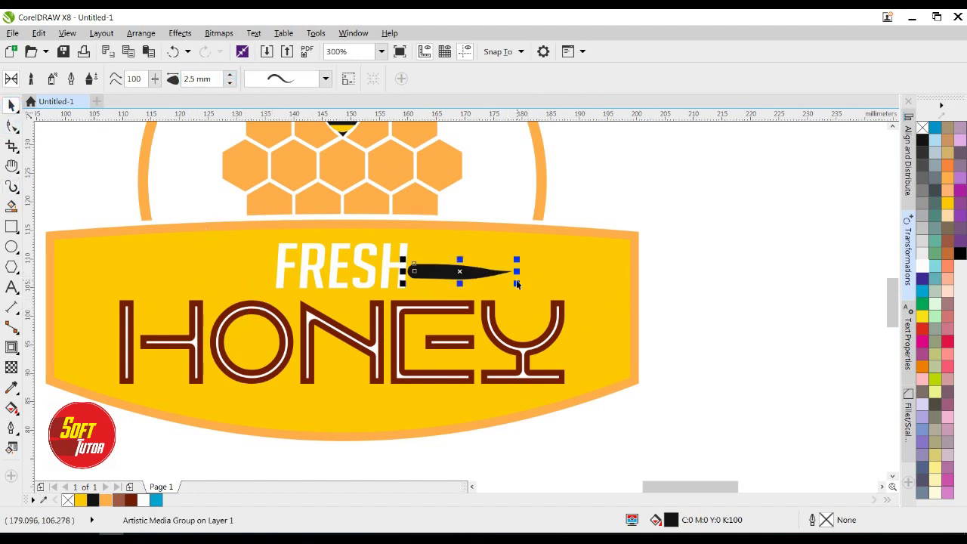
pyautogui.moveTo(517, 270); pyautogui.dragTo(582, 271)
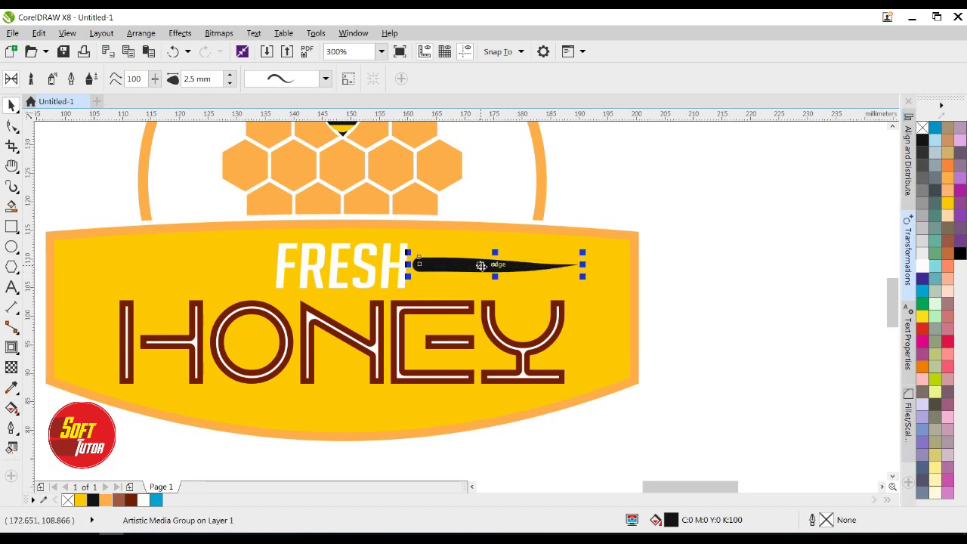
# - Reshape the black stroke's nodes to extend its pointed tip to a length of about 31 mm and straighten its path
pyautogui.scroll(2, 488, 272)
pyautogui.click(12, 125)
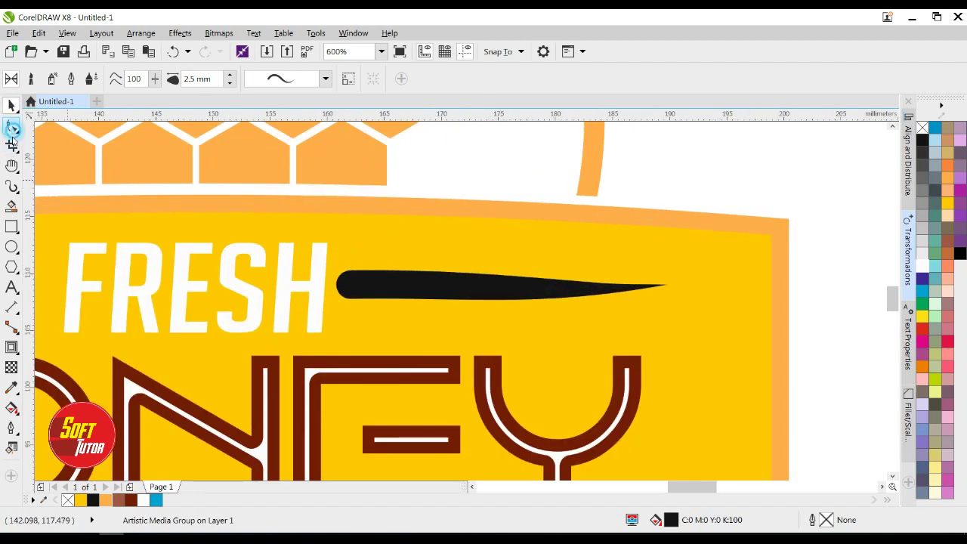
pyautogui.click(498, 289)
pyautogui.click(668, 287)
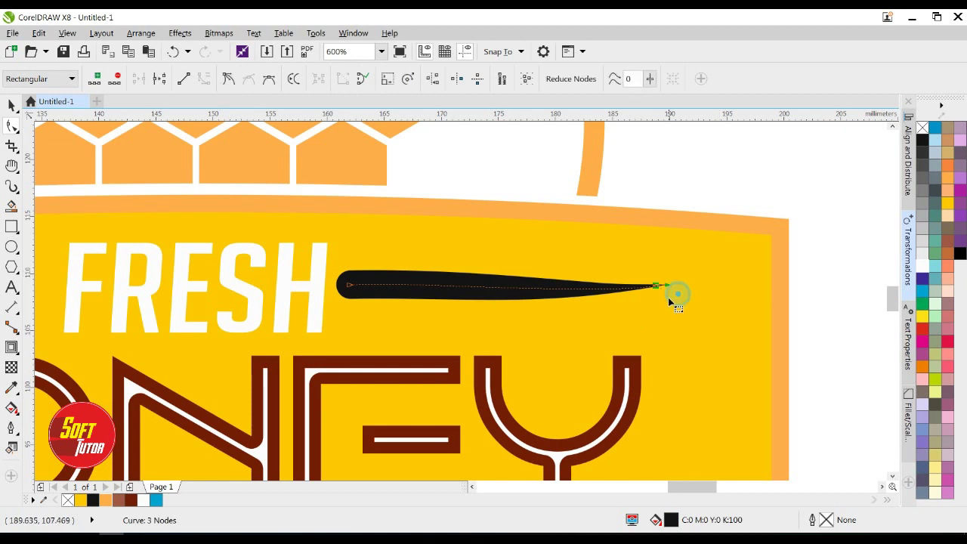
pyautogui.press('Delete')
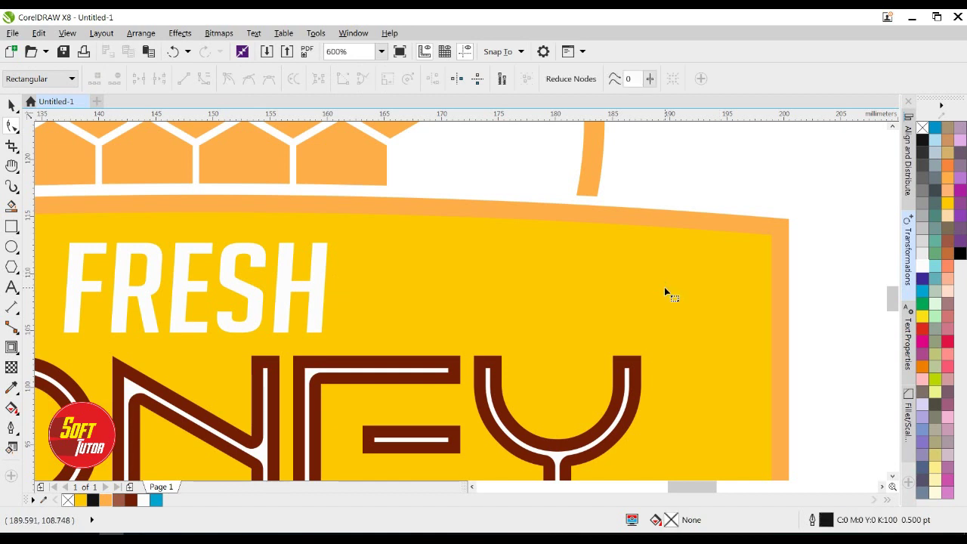
pyautogui.hotkey('ctrl', 'z')
pyautogui.moveTo(664, 287); pyautogui.dragTo(708, 286)
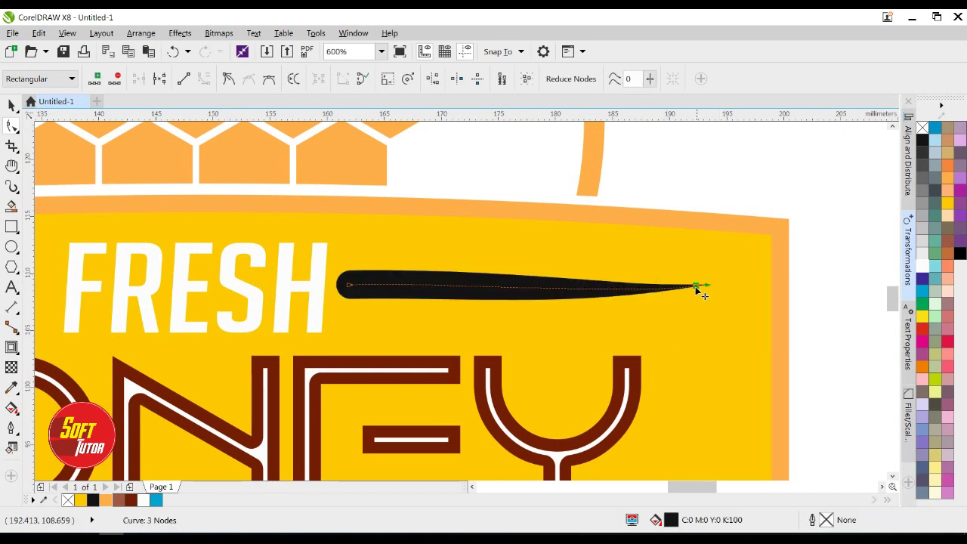
pyautogui.moveTo(413, 284); pyautogui.dragTo(414, 288)
pyautogui.moveTo(641, 294); pyautogui.dragTo(645, 286)
pyautogui.moveTo(415, 288); pyautogui.dragTo(416, 285)
pyautogui.press('space')
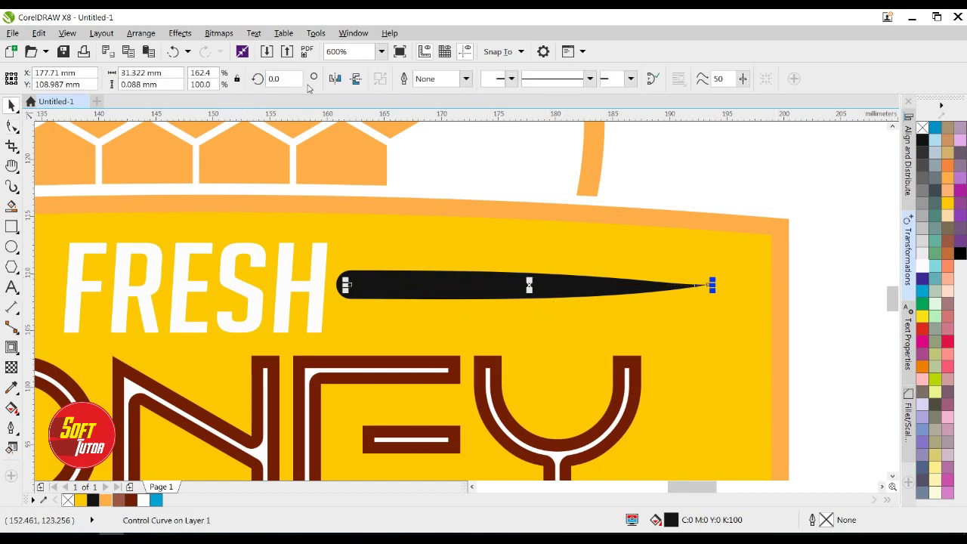
# - Set the Artistic Media stroke's width to 1.5 mm and fill it with white
pyautogui.press('space')
pyautogui.press('space')
pyautogui.click(11, 184)
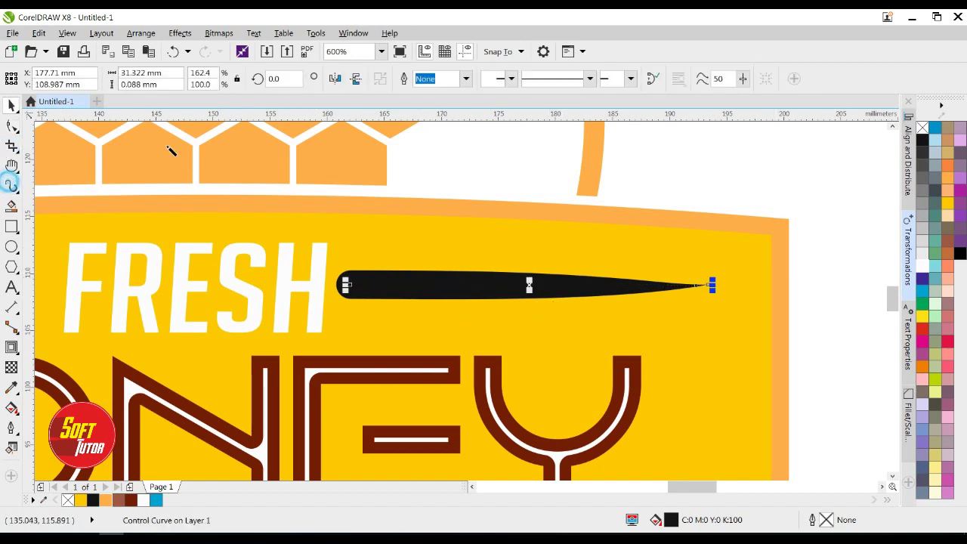
pyautogui.press('space')
pyautogui.click(231, 84)
pyautogui.click(230, 85)
pyautogui.press('F3')
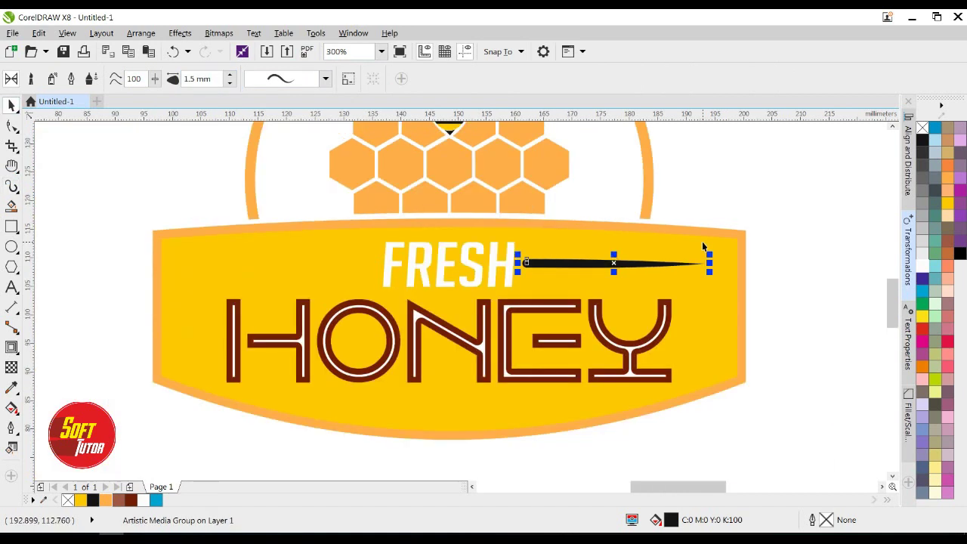
pyautogui.click(922, 266)
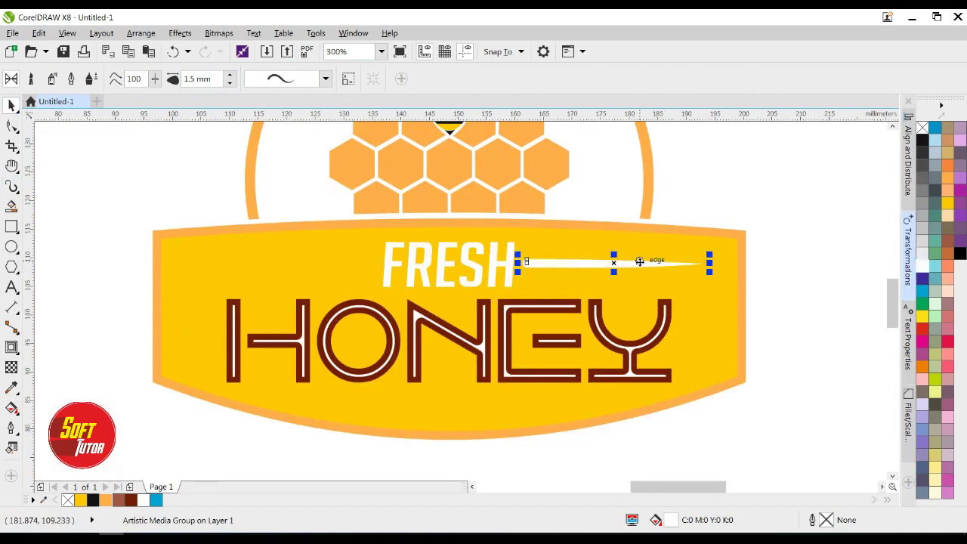
# - Duplicate the white tapered stroke, mirror the copy horizontally and place it on the other side of FRESH at the same height
pyautogui.hotkey('ctrl', 'd')
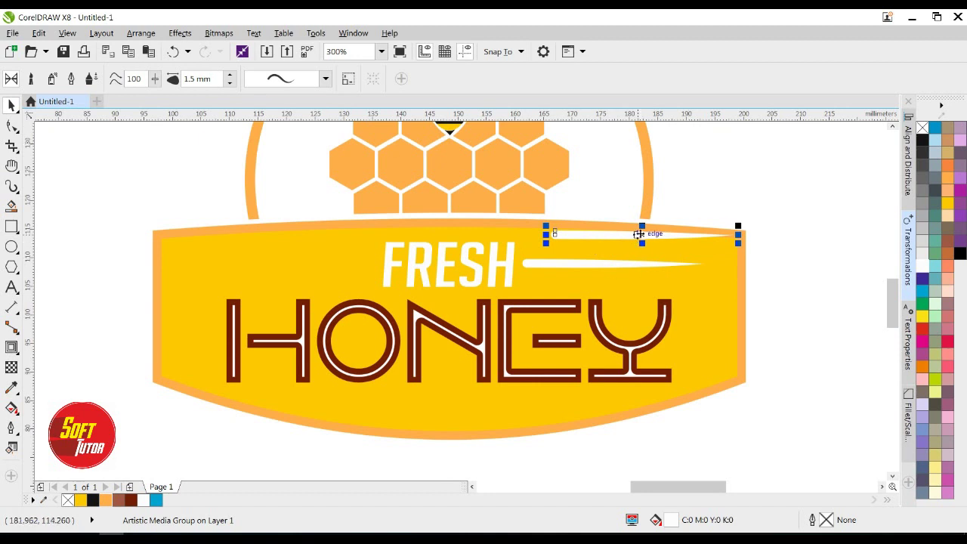
pyautogui.click(638, 234)
pyautogui.click(663, 237)
pyautogui.moveTo(737, 235); pyautogui.dragTo(370, 234)
pyautogui.moveTo(502, 243); pyautogui.dragTo(330, 269)
pyautogui.keyDown('shift'); pyautogui.click(559, 263); pyautogui.keyUp('shift')
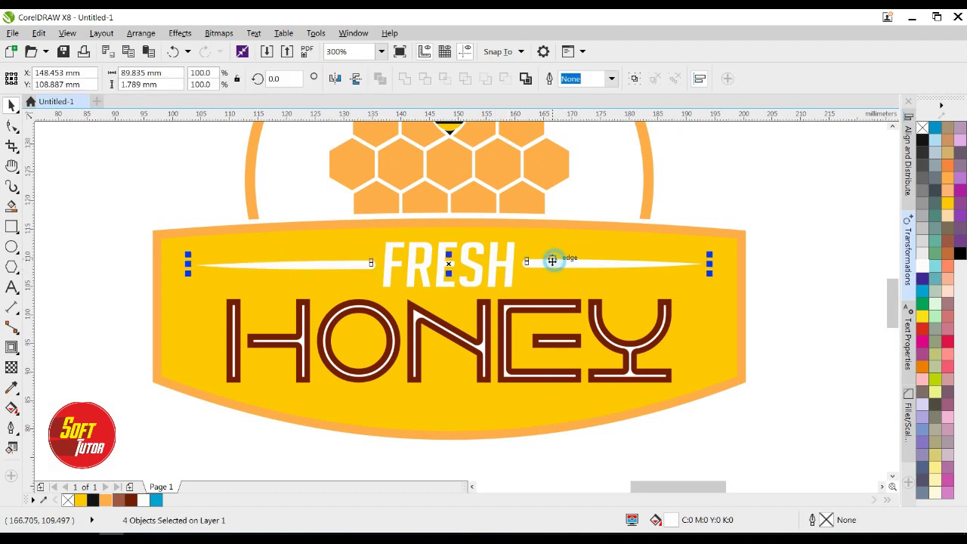
pyautogui.click(702, 178)
# - Move the HONEY text together with its white inner lines slightly up toward FRESH
pyautogui.click(407, 305)
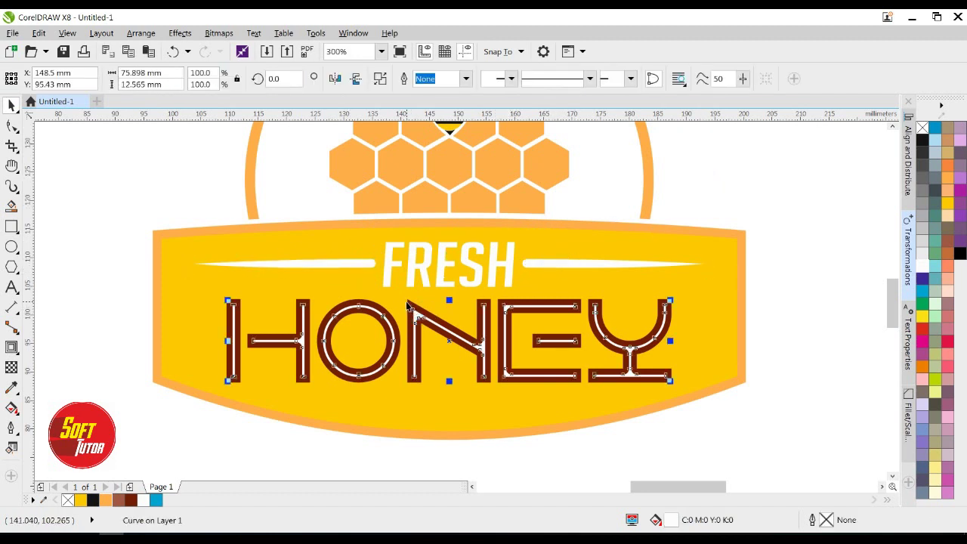
pyautogui.keyDown('shift'); pyautogui.click(408, 305); pyautogui.keyUp('shift')
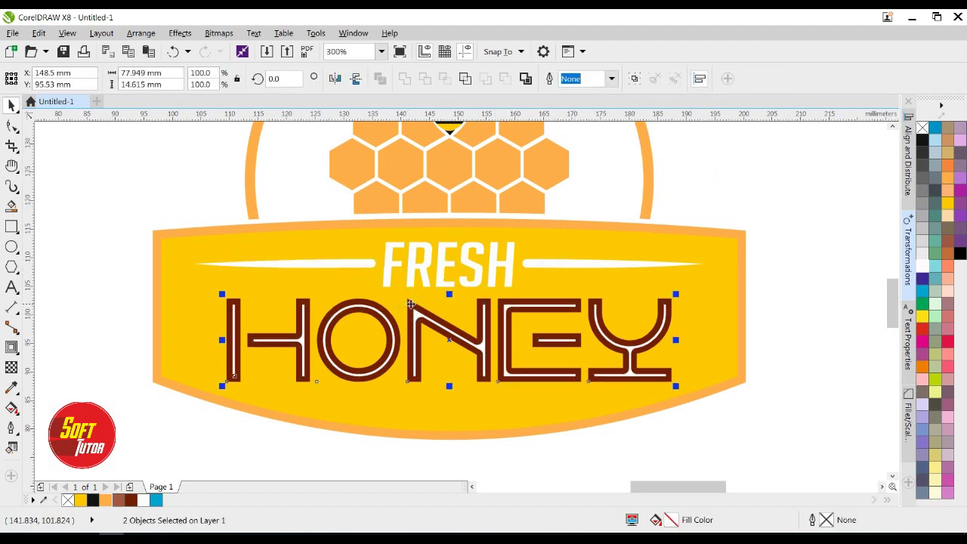
pyautogui.click(585, 443)
pyautogui.scroll(-1, 586, 443)
pyautogui.scroll(1, 654, 322)
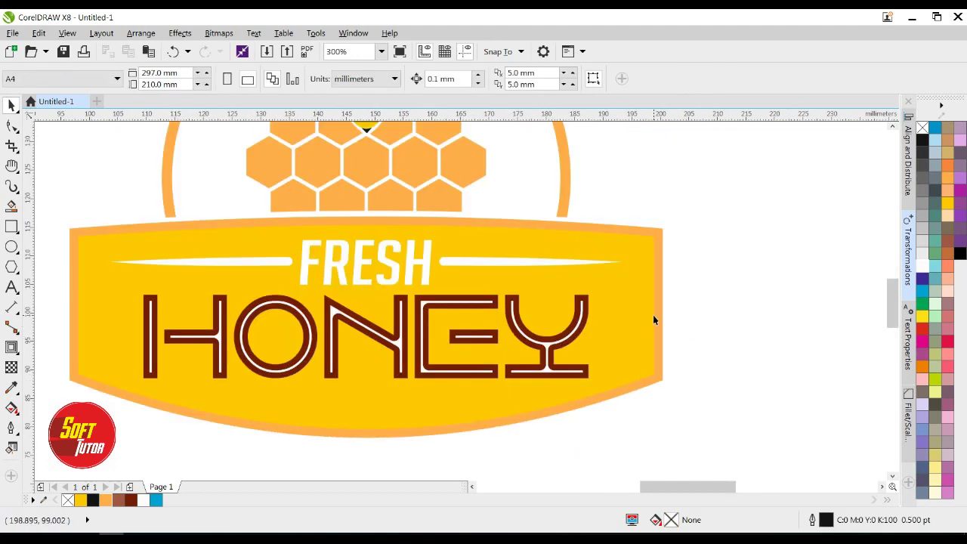
# - Try to narrow the yellow banner shape from its right side
pyautogui.click(653, 313)
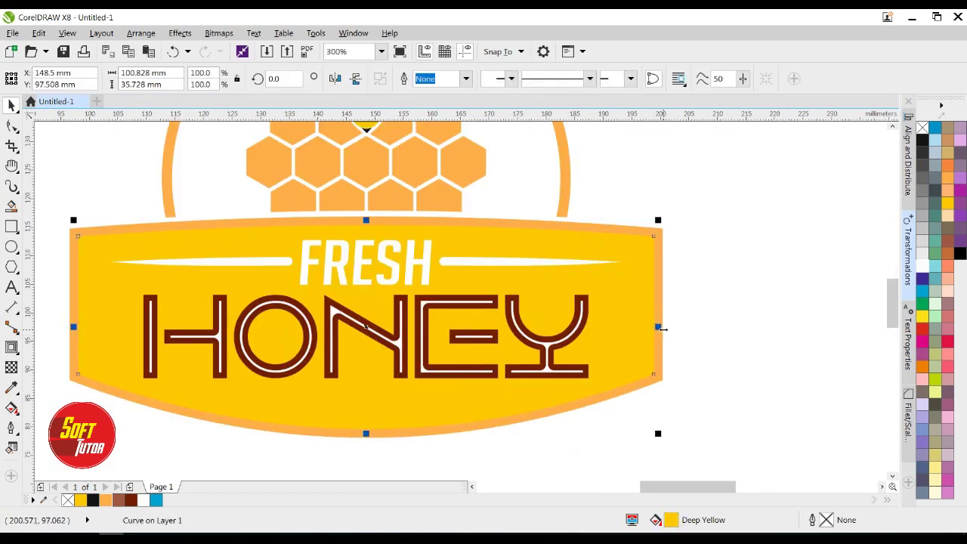
pyautogui.moveTo(664, 328); pyautogui.dragTo(654, 330)
pyautogui.hotkey('ctrl', 'z')
# - Trim the orange outer banner shape with the yellow banner shape
pyautogui.click(718, 312)
pyautogui.click(645, 296)
pyautogui.keyDown('shift'); pyautogui.click(661, 277); pyautogui.keyUp('shift')
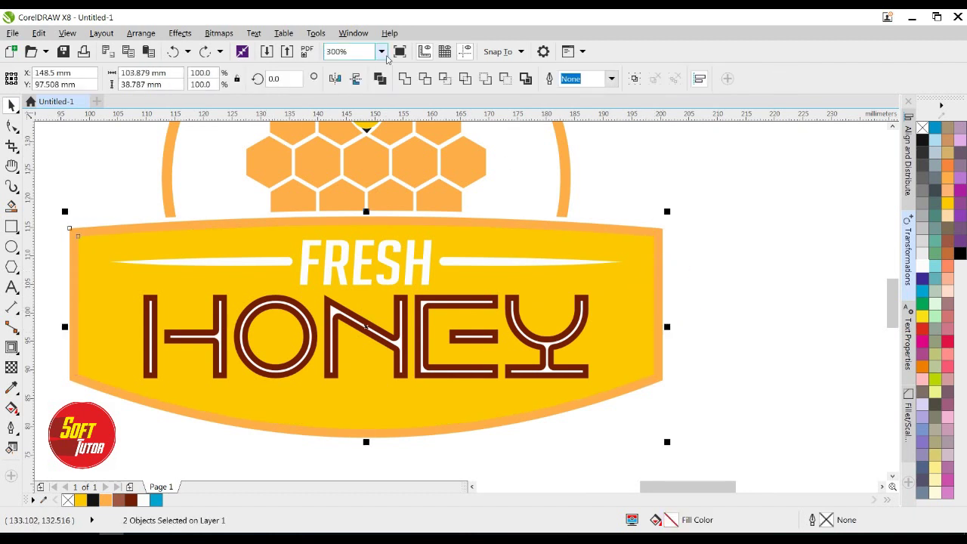
pyautogui.click(424, 79)
# - Reduce the yellow banner shape by 1 mm in each direction, to 99.828 mm wide and 34.728 mm high
pyautogui.click(648, 249)
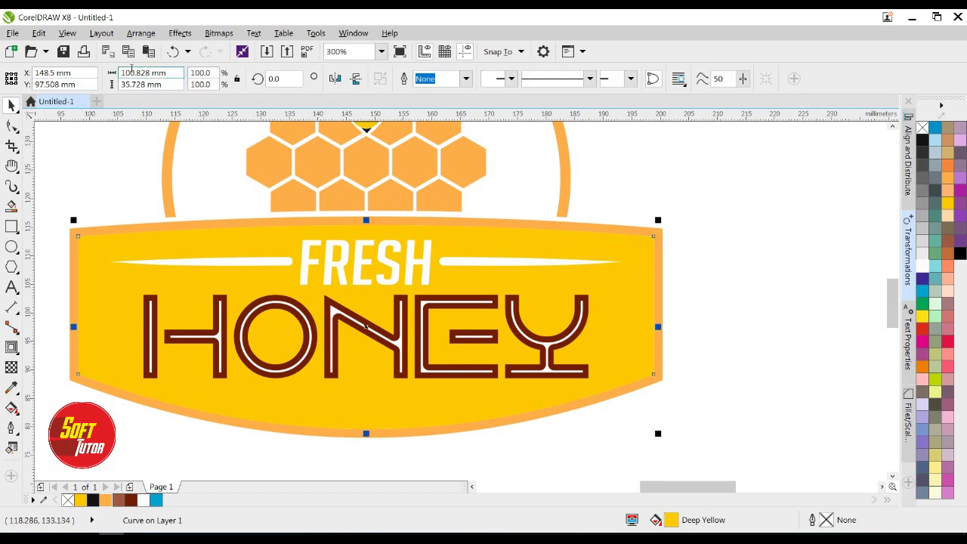
pyautogui.press('Return')
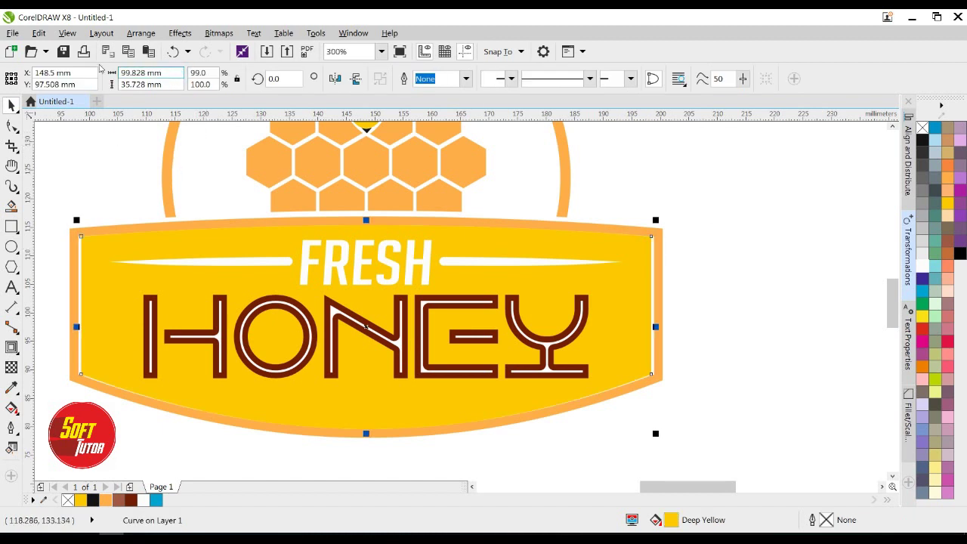
pyautogui.click(165, 81)
pyautogui.write('-1')
pyautogui.press('Return')
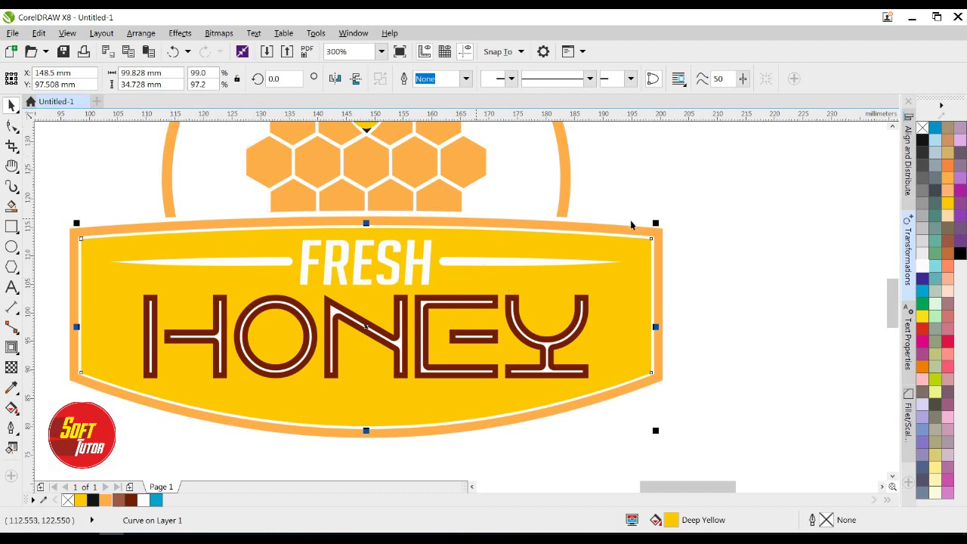
pyautogui.click(741, 249)
# - Scale the yellow banner shape proportionally about its centre to about 97.7 % and inspect the white gap at its corner
pyautogui.click(630, 246)
pyautogui.moveTo(659, 220); pyautogui.dragTo(654, 224)
pyautogui.scroll(2, 658, 244)
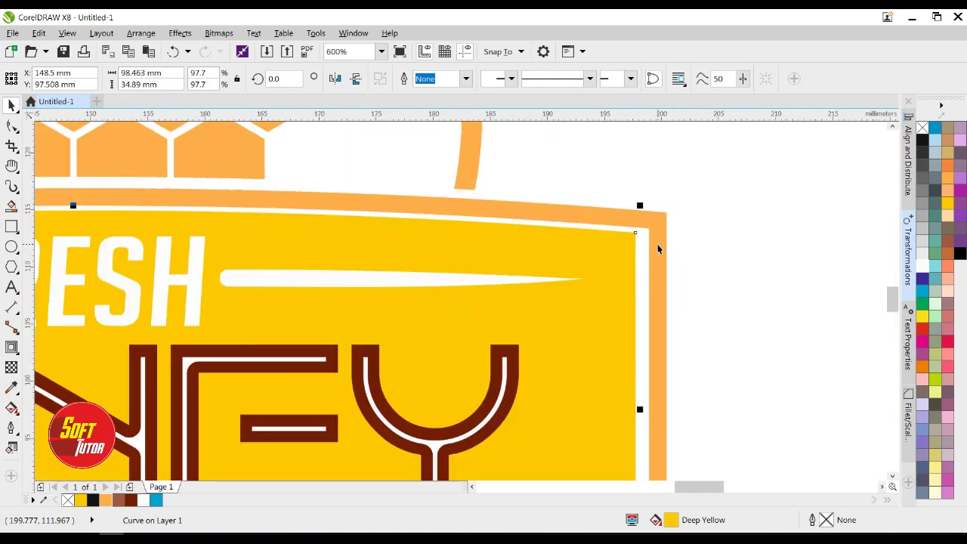
pyautogui.scroll(2, 657, 246)
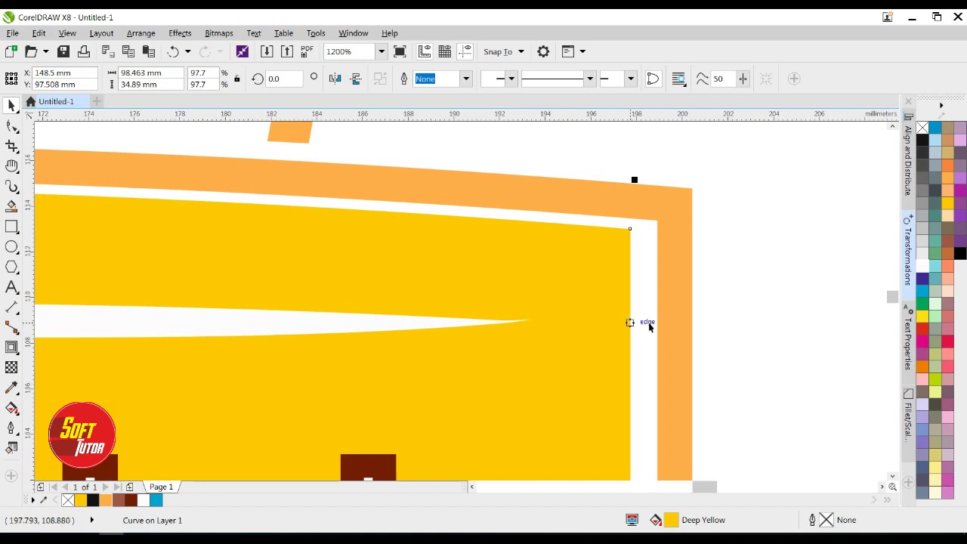
pyautogui.scroll(-2, 643, 330)
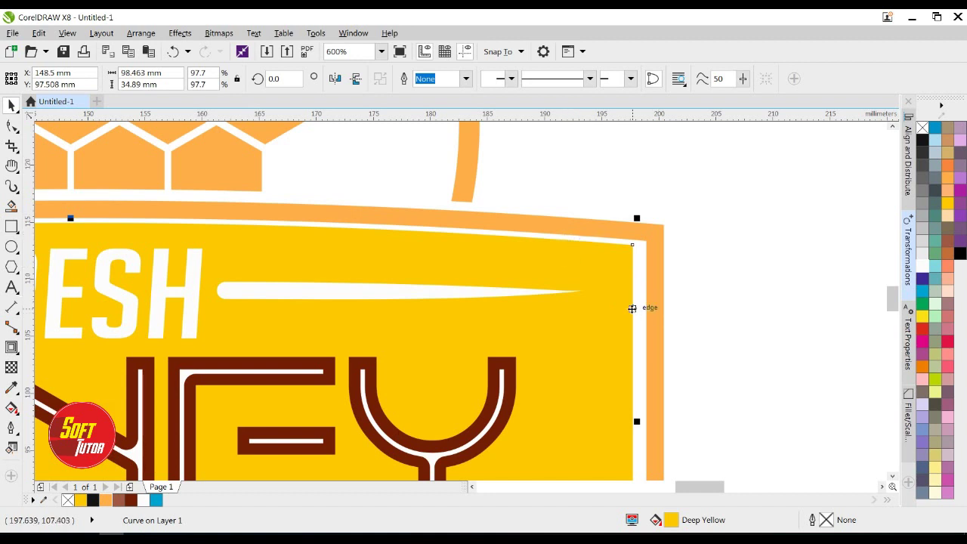
pyautogui.scroll(-2, 609, 280)
# - Try scaling the yellow banner shape down further about its centre, and undo the proportional scalings
pyautogui.click(698, 244)
pyautogui.click(612, 262)
pyautogui.moveTo(615, 248); pyautogui.dragTo(608, 262)
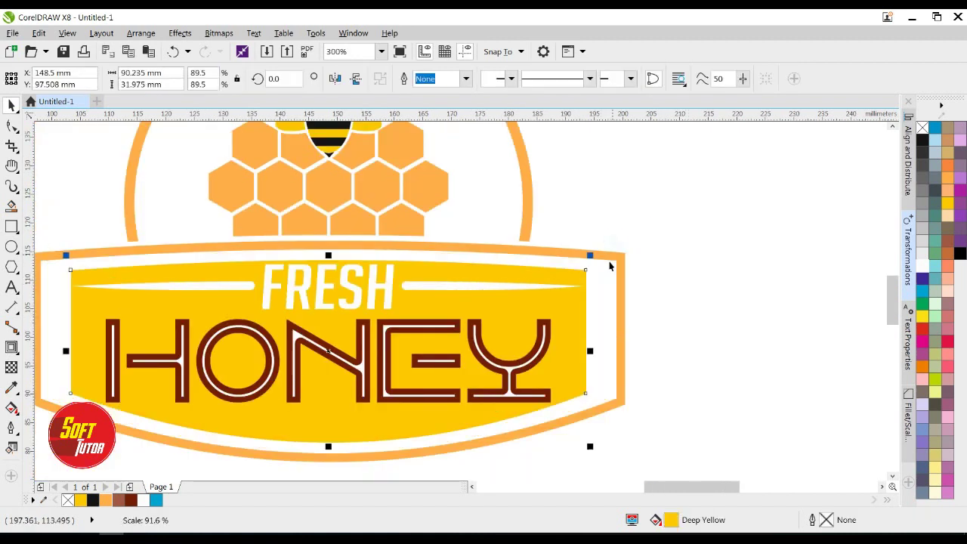
pyautogui.hotkey('ctrl', 'z')
pyautogui.hotkey('ctrl', 'z')
# - Reduce the yellow banner shape's width and height by 1 mm each, to 99.828 mm by 34.728 mm
pyautogui.click(175, 71)
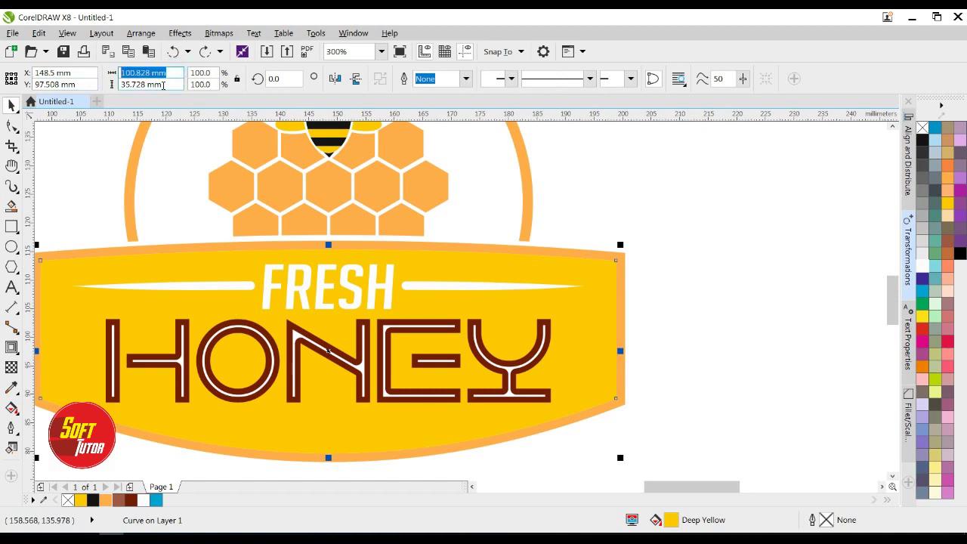
pyautogui.click(173, 84)
pyautogui.click(173, 72)
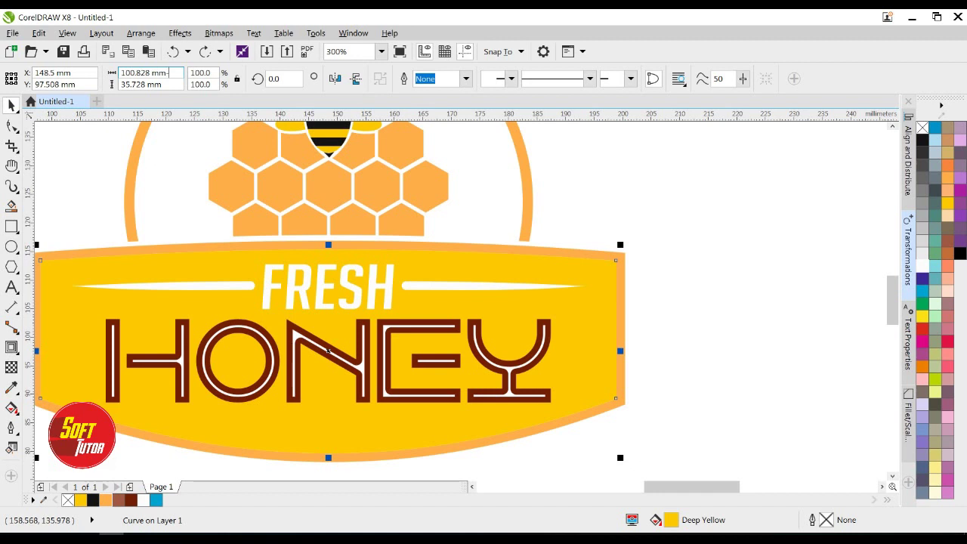
pyautogui.press('Return')
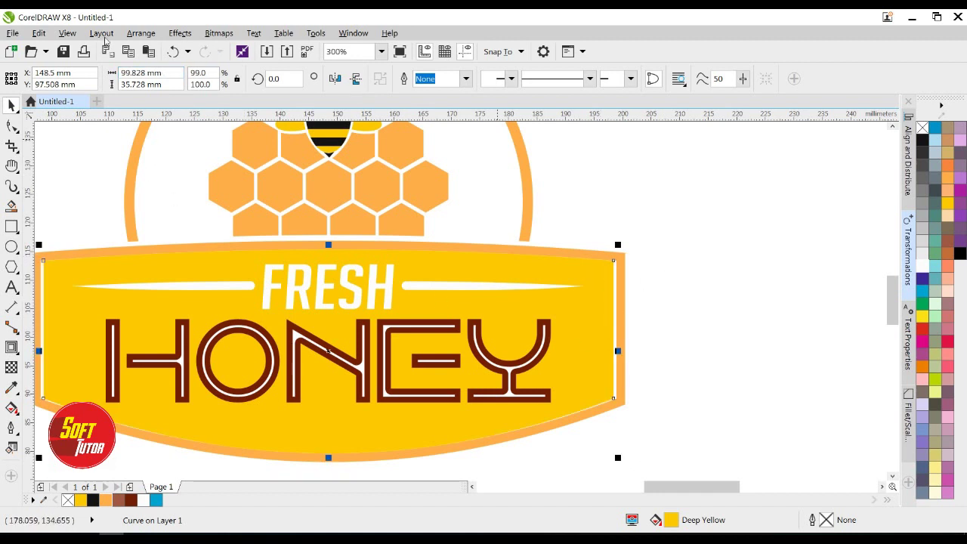
pyautogui.click(176, 84)
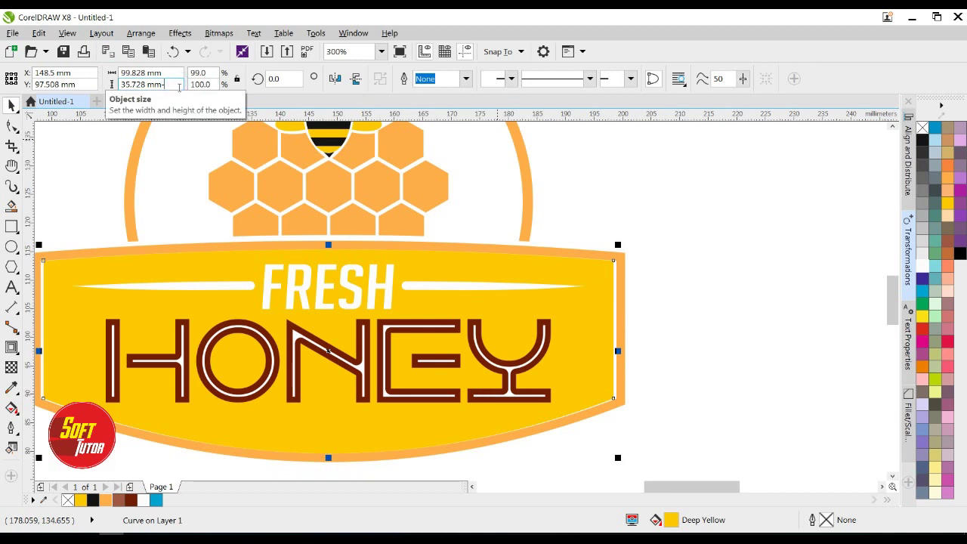
pyautogui.write('-1')
pyautogui.press('Return')
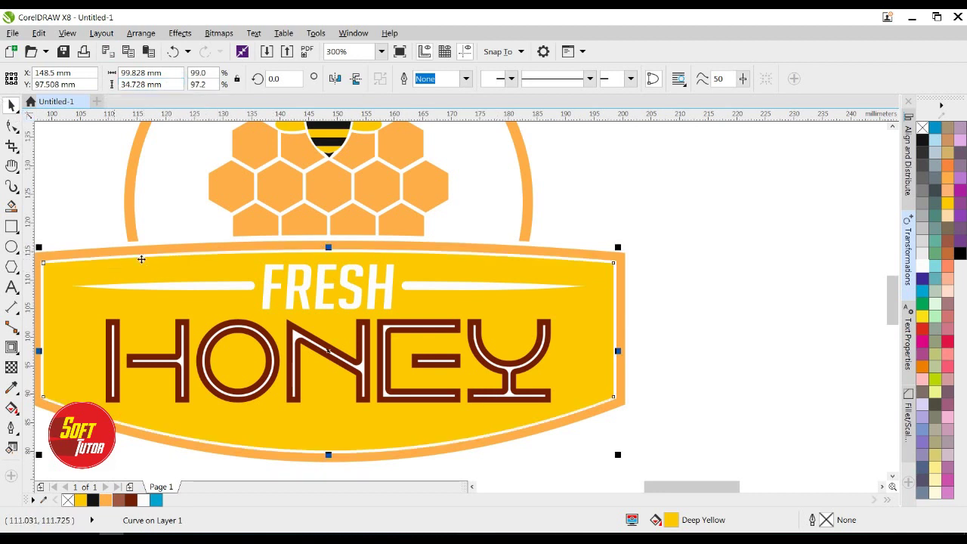
# - Shrink the yellow banner shape by a further 1 mm in both width and height, making it 98.828 mm wide
pyautogui.click(158, 72)
pyautogui.write('-1')
pyautogui.press('Return')
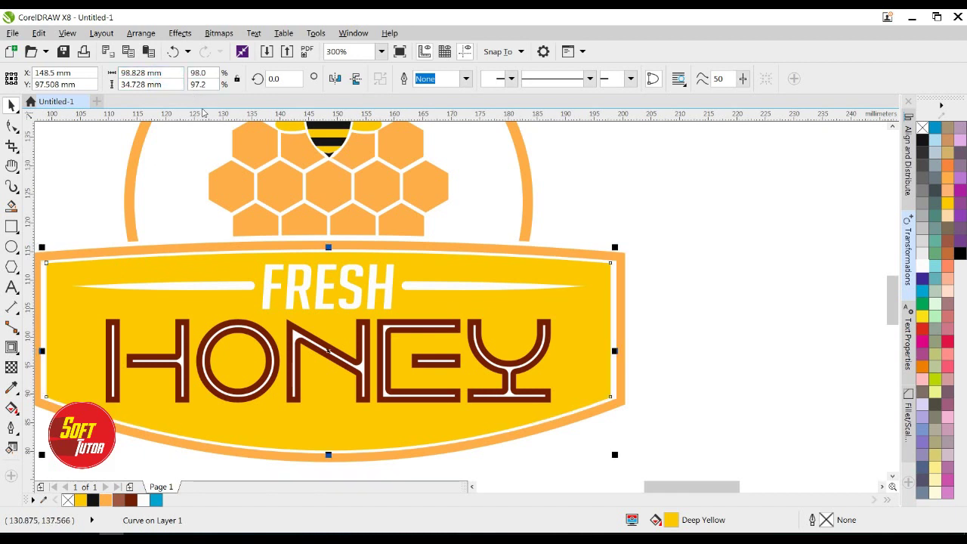
pyautogui.click(160, 84)
pyautogui.write('-')
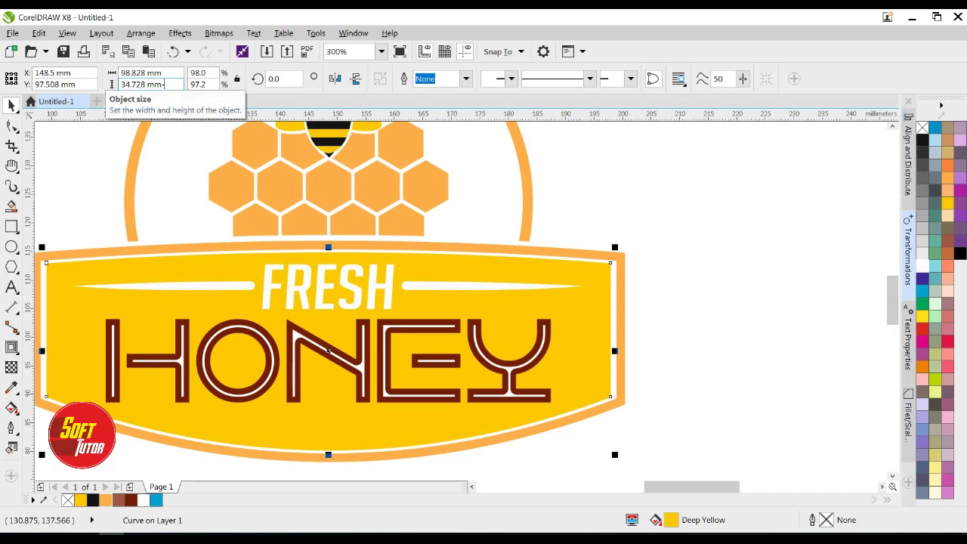
pyautogui.write('1')
pyautogui.press('Return')
pyautogui.click(771, 298)
pyautogui.scroll(-1, 514, 297)
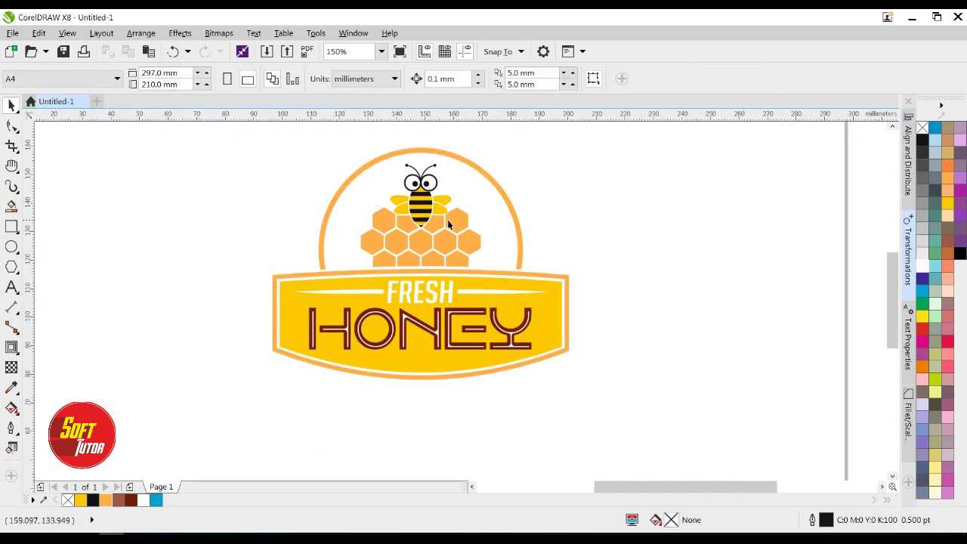
# - Break the honeycomb's middle row apart into separate cells and fill its centre cell with deep yellow
pyautogui.scroll(2, 444, 227)
pyautogui.click(424, 240)
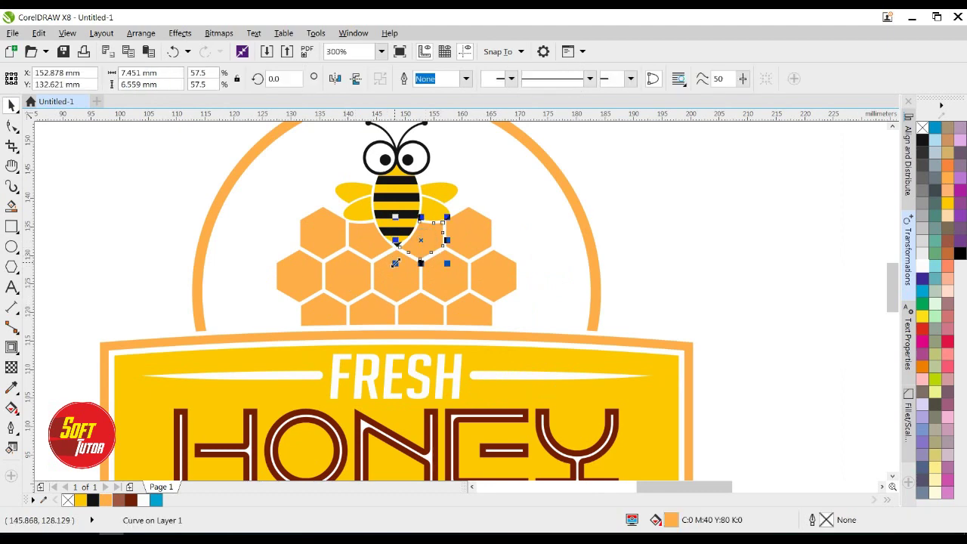
pyautogui.click(357, 274)
pyautogui.click(755, 276)
pyautogui.click(397, 270)
pyautogui.rightClick(396, 270)
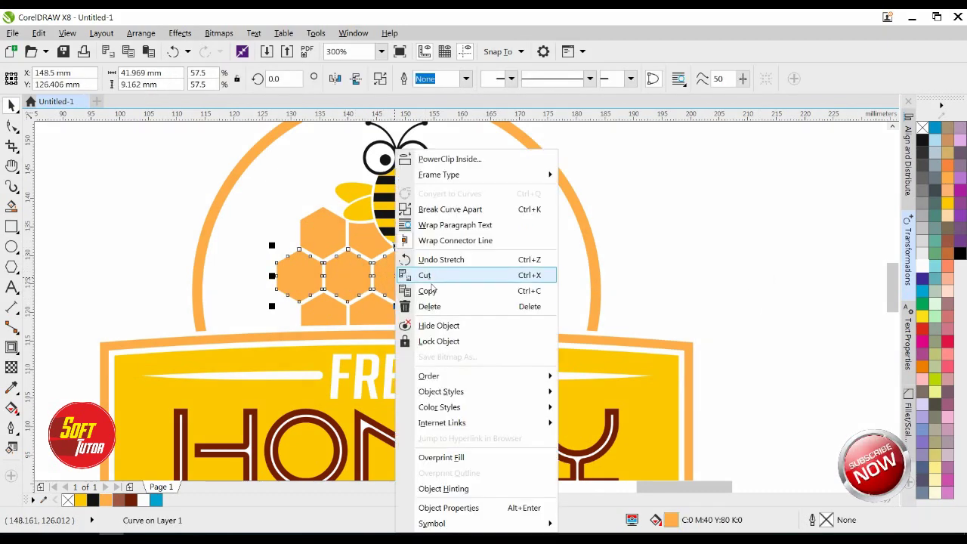
pyautogui.click(443, 211)
pyautogui.click(400, 273)
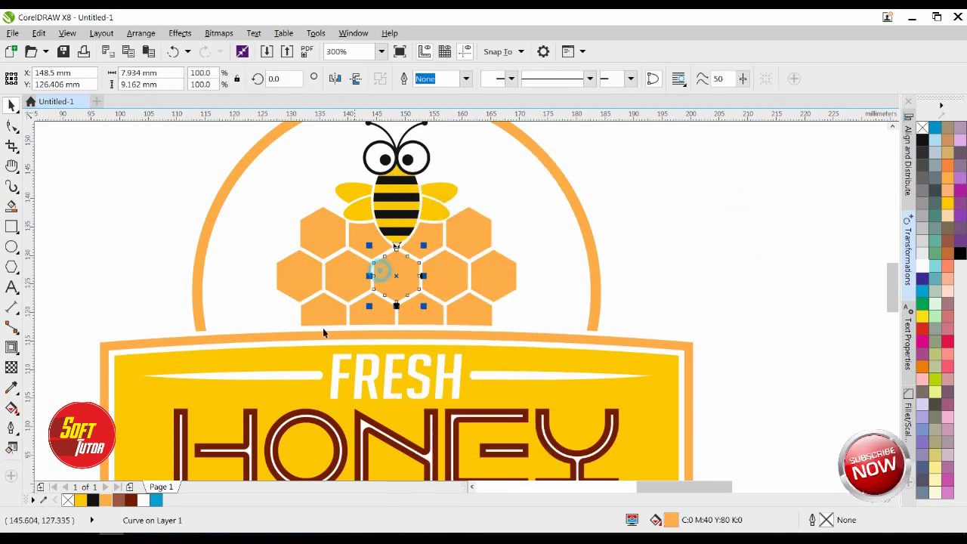
pyautogui.click(80, 501)
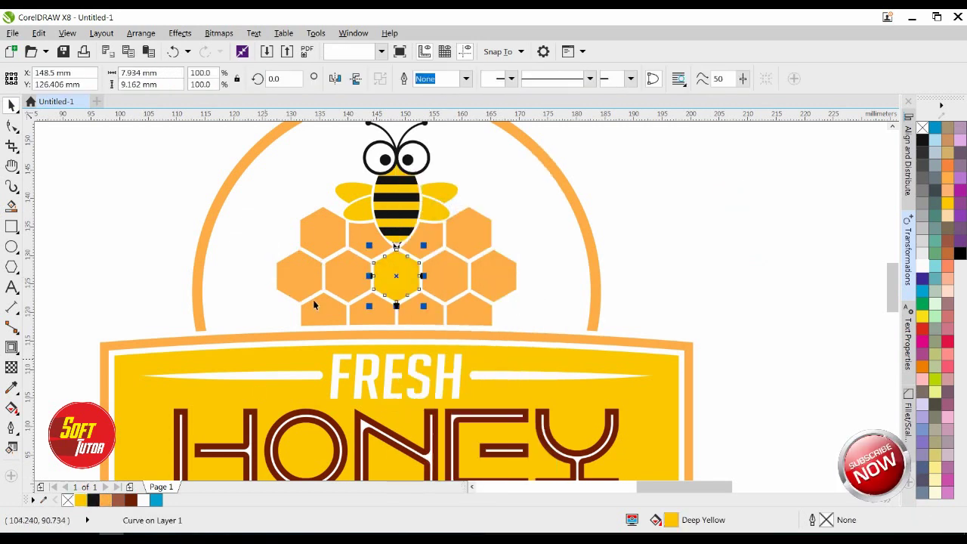
# - Fill the first and fourth cells of the honeycomb's middle row with the darker orange
pyautogui.click(304, 272)
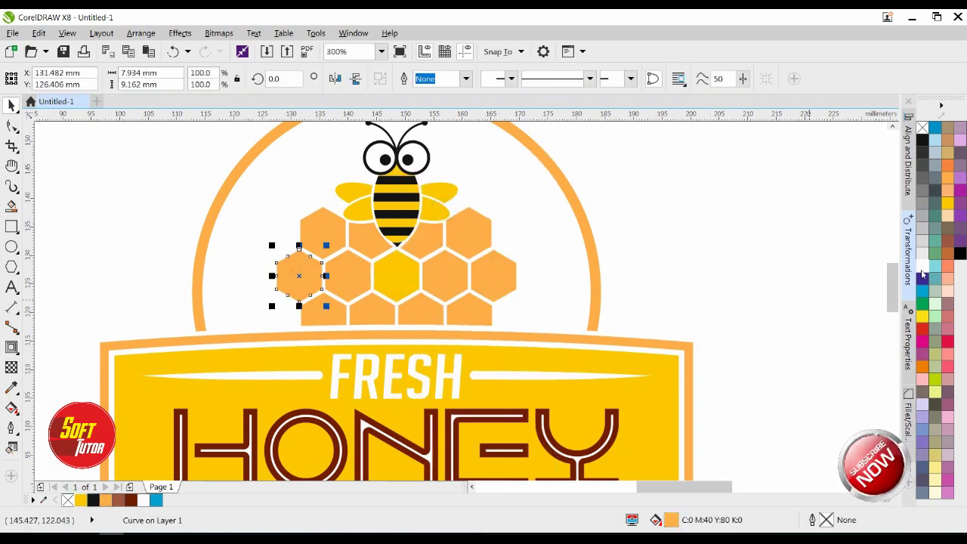
pyautogui.click(948, 165)
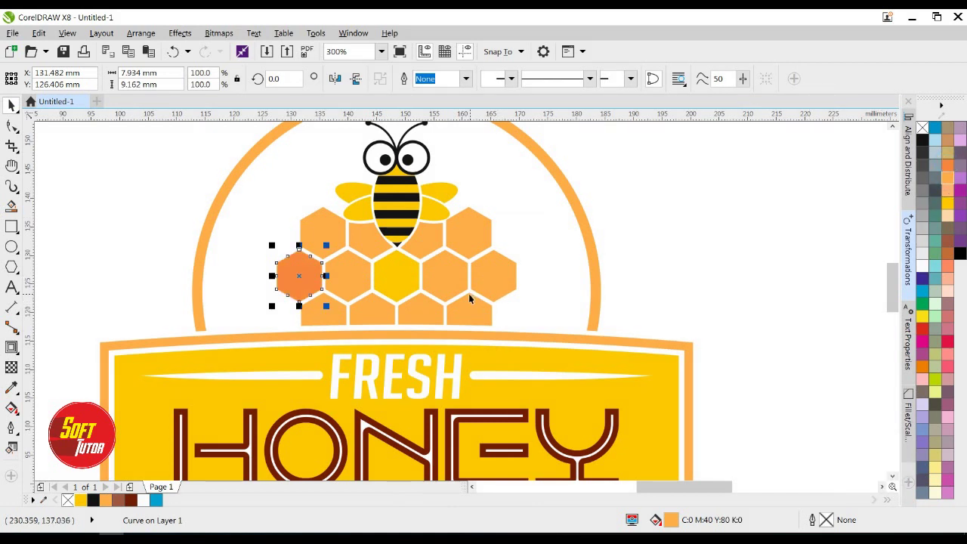
pyautogui.click(453, 274)
pyautogui.click(949, 169)
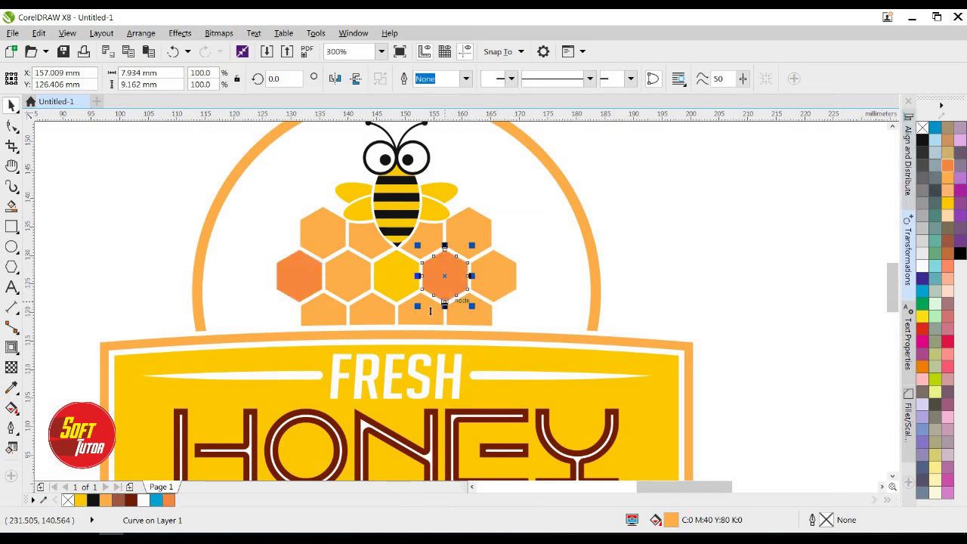
# - Break the honeycomb's bottom row apart and fill its second cell from the left with gold
pyautogui.click(362, 313)
pyautogui.rightClick(434, 319)
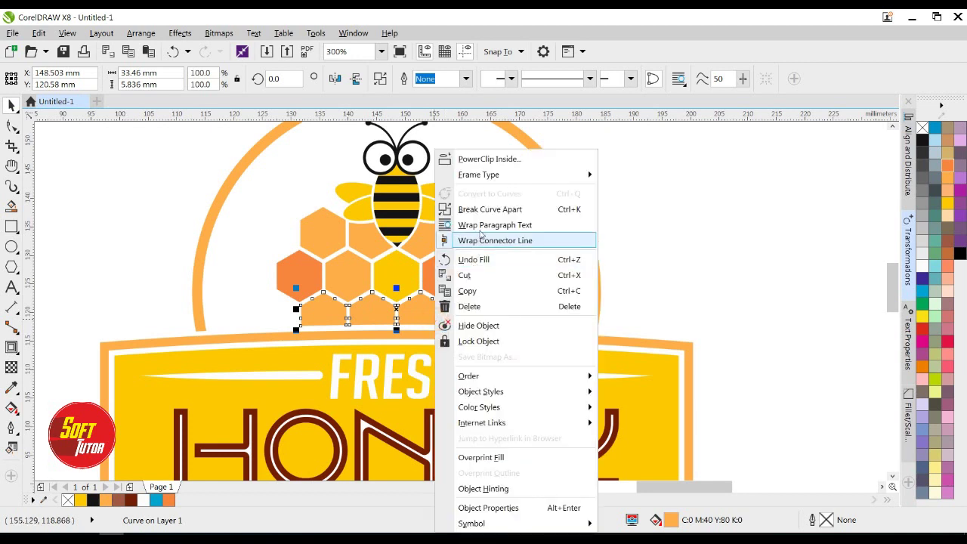
pyautogui.click(491, 207)
pyautogui.click(730, 216)
pyautogui.click(378, 311)
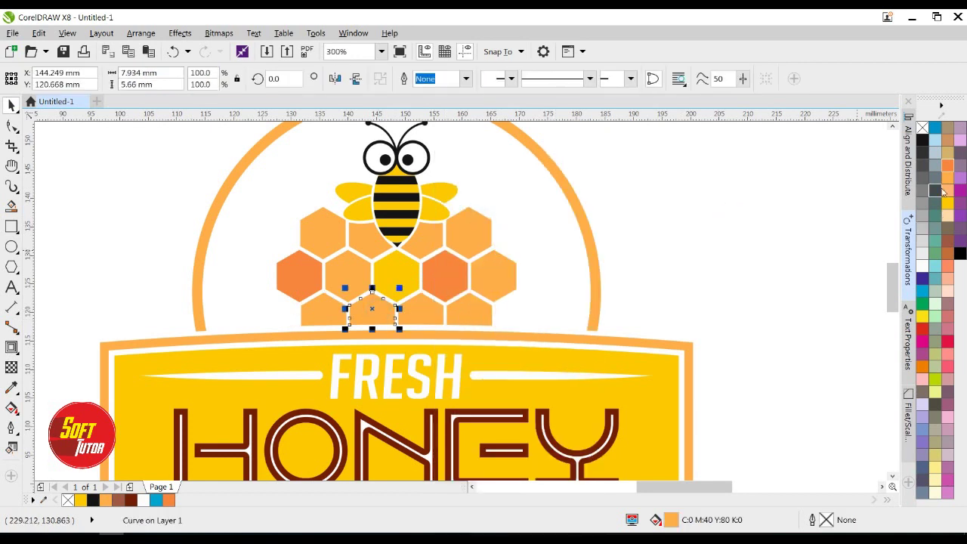
pyautogui.click(948, 153)
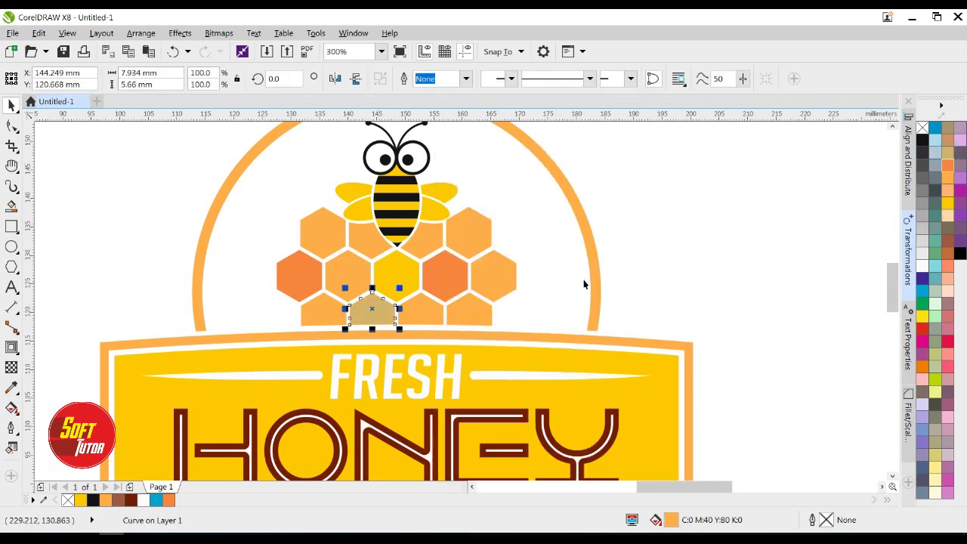
# - Fill the upper-row cell just left of the bee with darker orange and the third bottom-row cell with gold
pyautogui.click(361, 235)
pyautogui.click(949, 165)
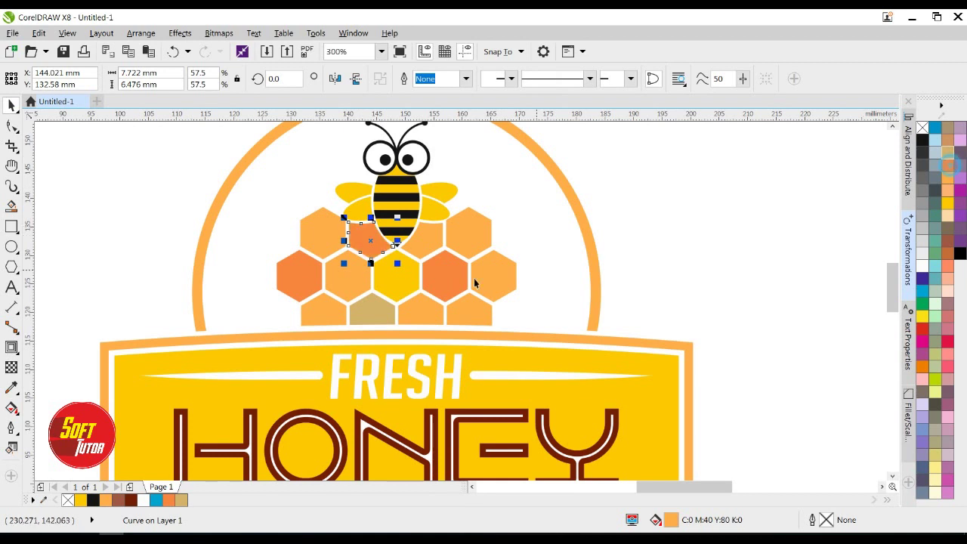
pyautogui.click(432, 317)
pyautogui.click(947, 204)
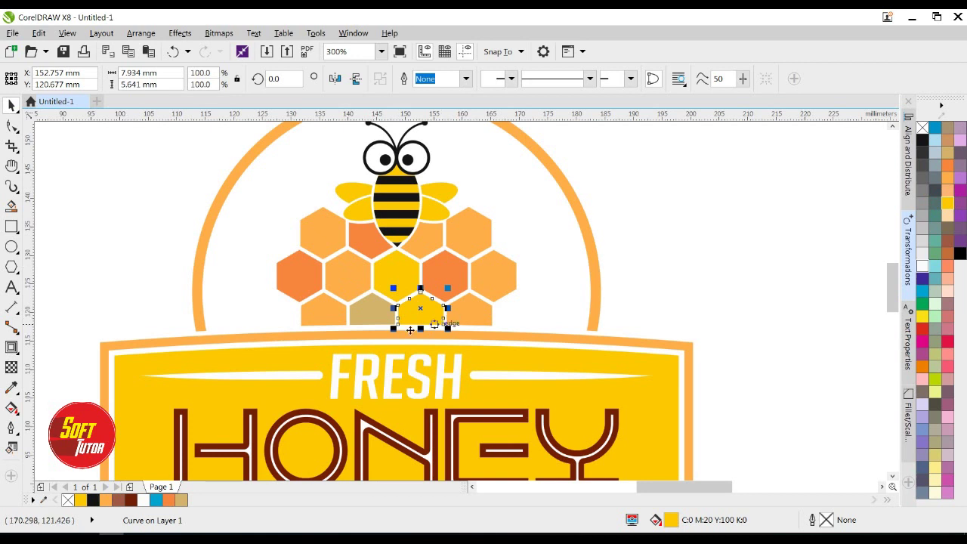
pyautogui.click(180, 499)
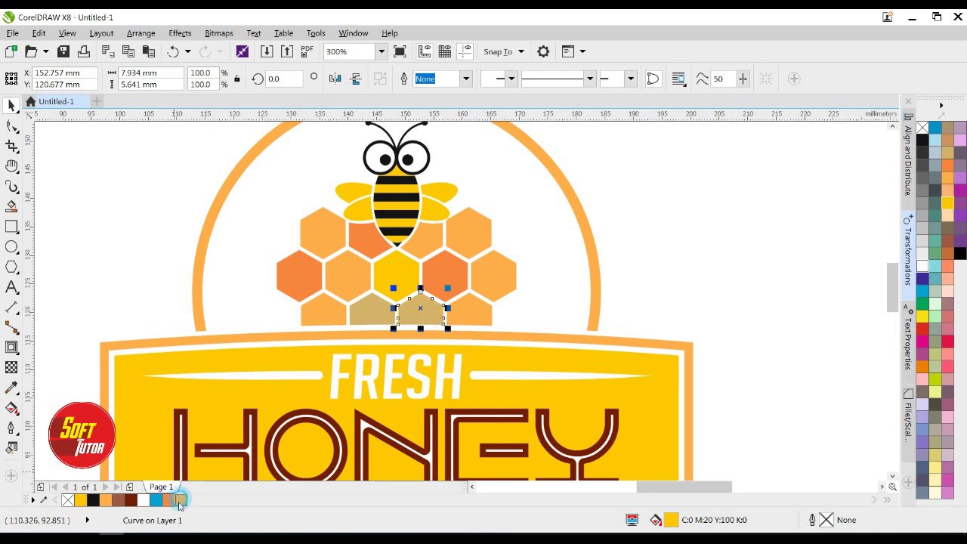
# - Fill the honeycomb's upper-left cell and the last cell of its bottom row with yellow, C:0 M:20 Y:100 K:0
pyautogui.click(324, 238)
pyautogui.click(947, 204)
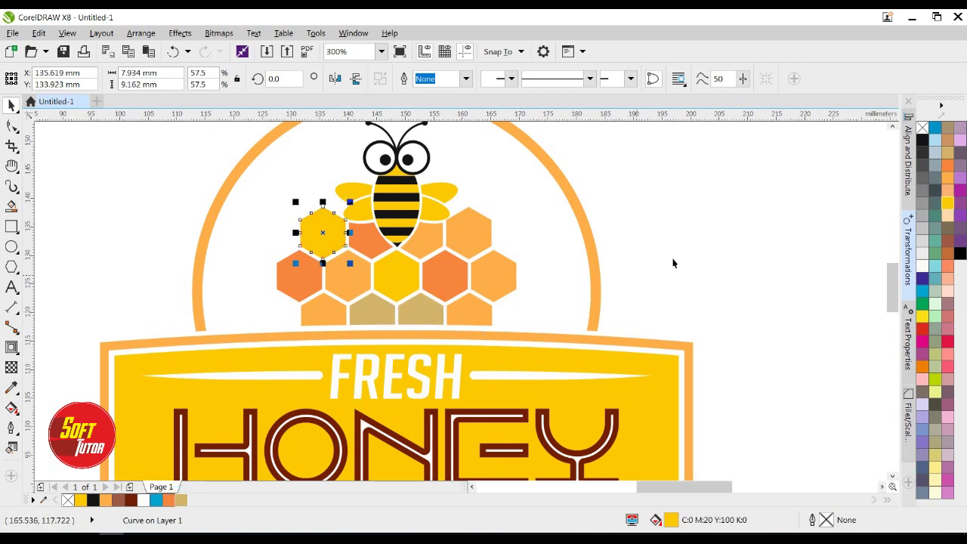
pyautogui.click(750, 229)
pyautogui.click(478, 308)
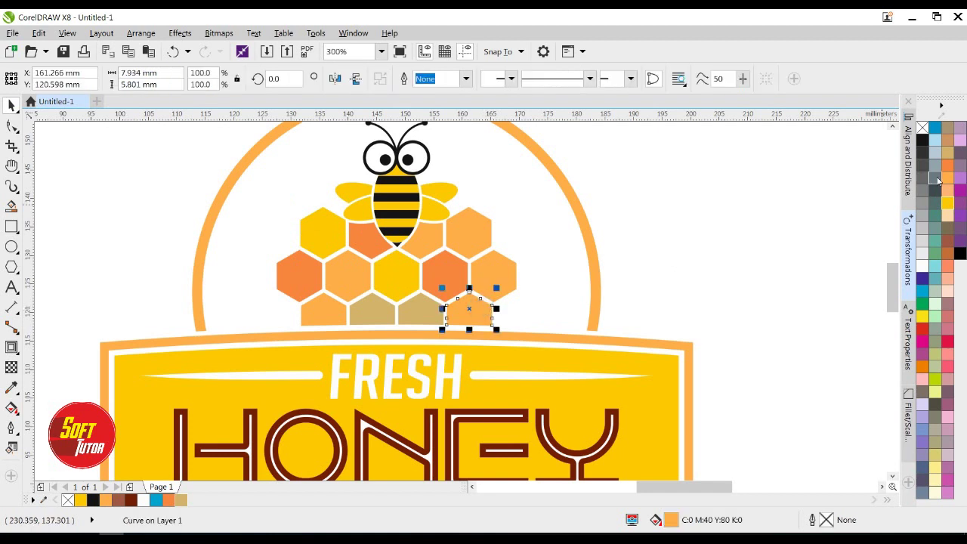
pyautogui.click(947, 203)
pyautogui.scroll(-1, 394, 293)
pyautogui.click(602, 242)
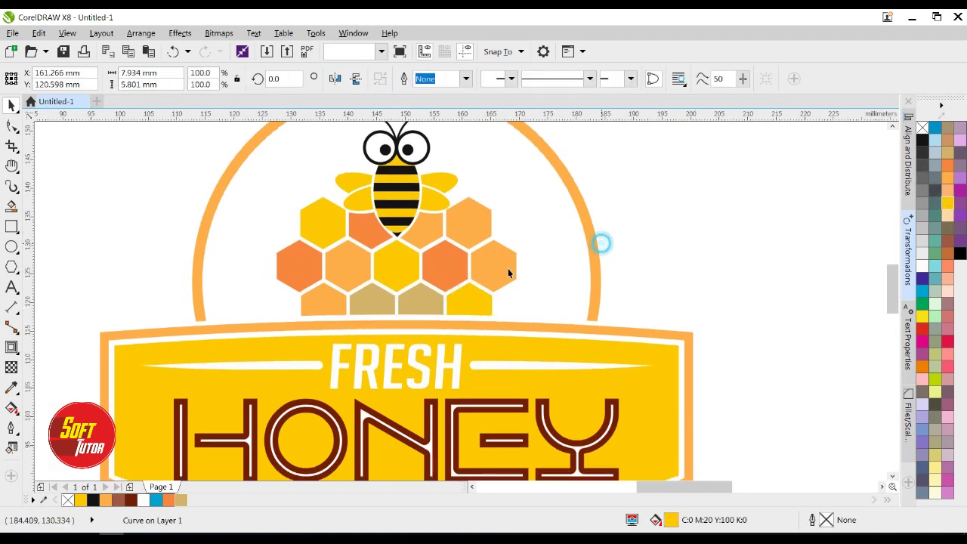
pyautogui.press('F3')
pyautogui.click(201, 266)
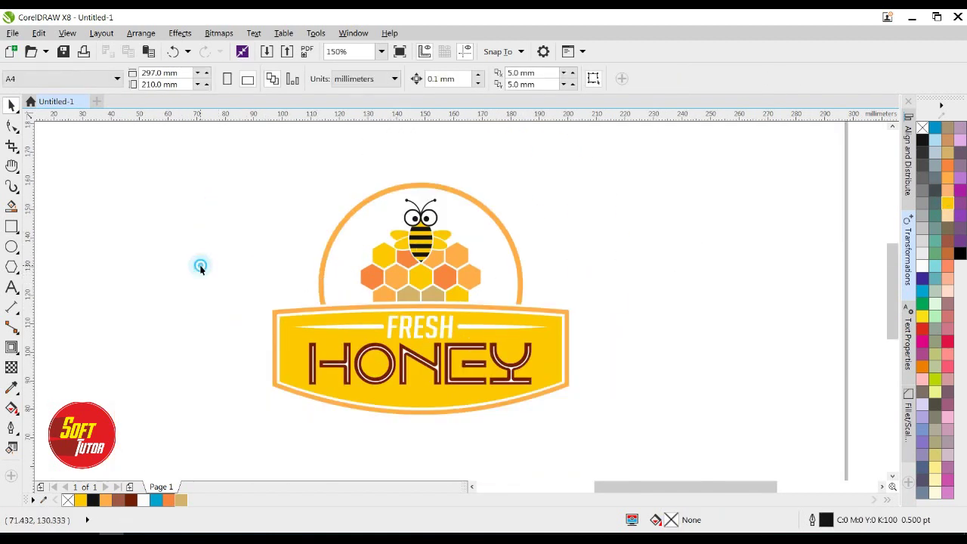
# - Recolour the outer banner frame and the ring around the bee gold
pyautogui.click(691, 258)
pyautogui.moveTo(191, 161); pyautogui.dragTo(659, 387)
pyautogui.click(569, 316)
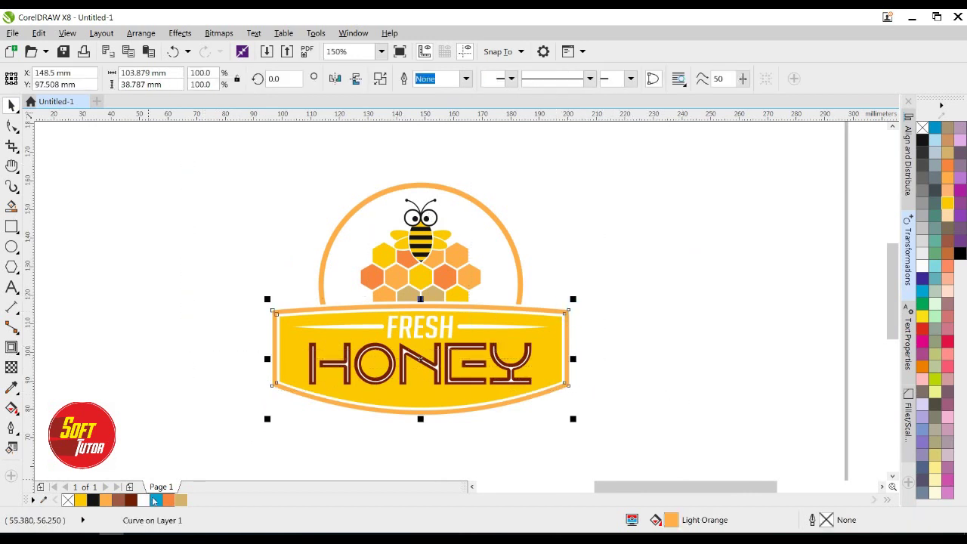
pyautogui.click(80, 500)
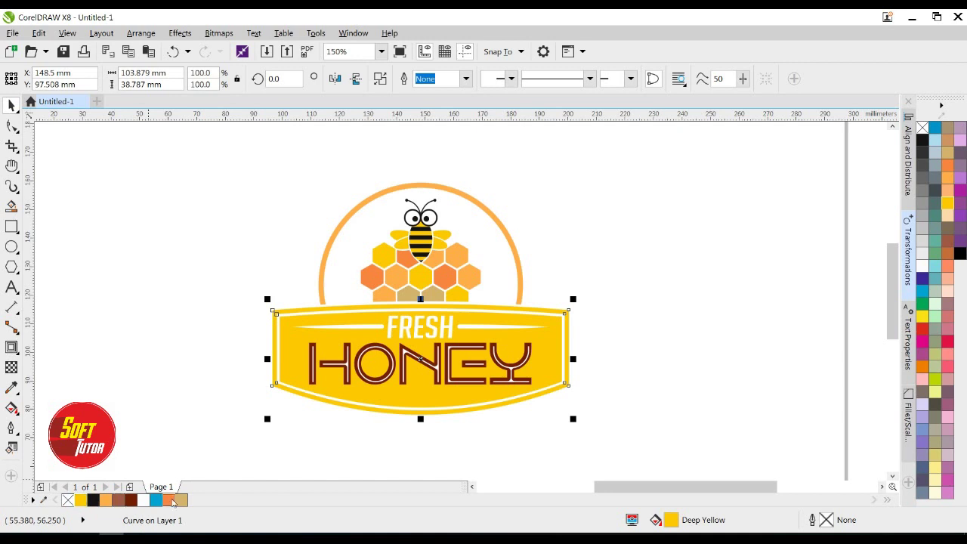
pyautogui.click(181, 499)
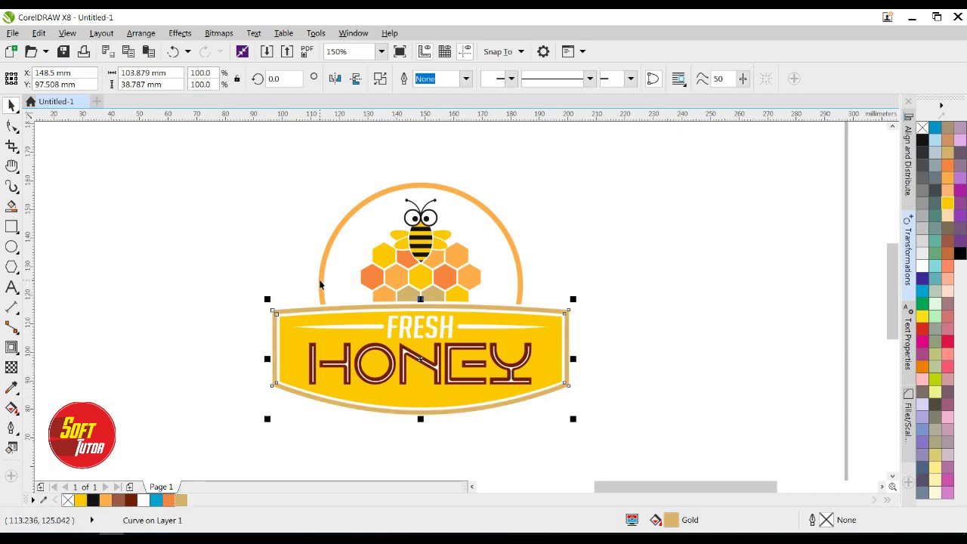
pyautogui.click(321, 282)
pyautogui.rightClick(180, 499)
pyautogui.click(267, 400)
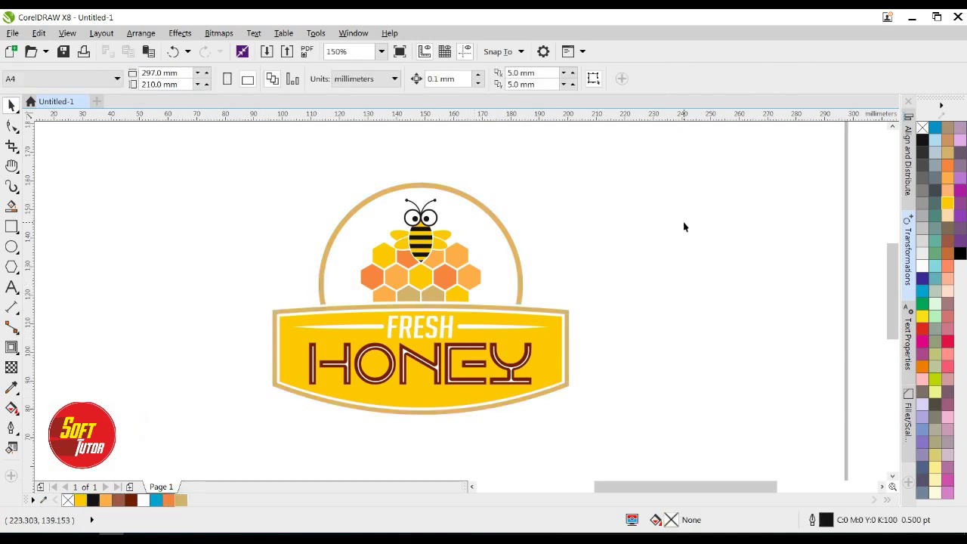
# - Scale the banner frame and its yellow shape down together to about 100.57 mm wide and 37.55 mm high, leaving the lettering unscaled
pyautogui.moveTo(190, 151); pyautogui.dragTo(643, 425)
pyautogui.click(631, 384)
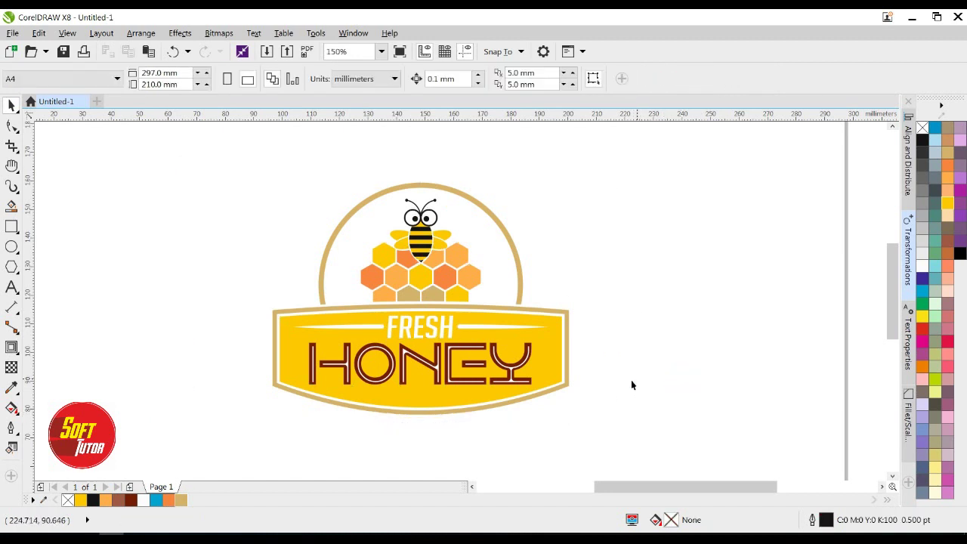
pyautogui.click(572, 361)
pyautogui.moveTo(576, 298); pyautogui.dragTo(570, 300)
pyautogui.click(604, 305)
pyautogui.moveTo(235, 309); pyautogui.dragTo(572, 419)
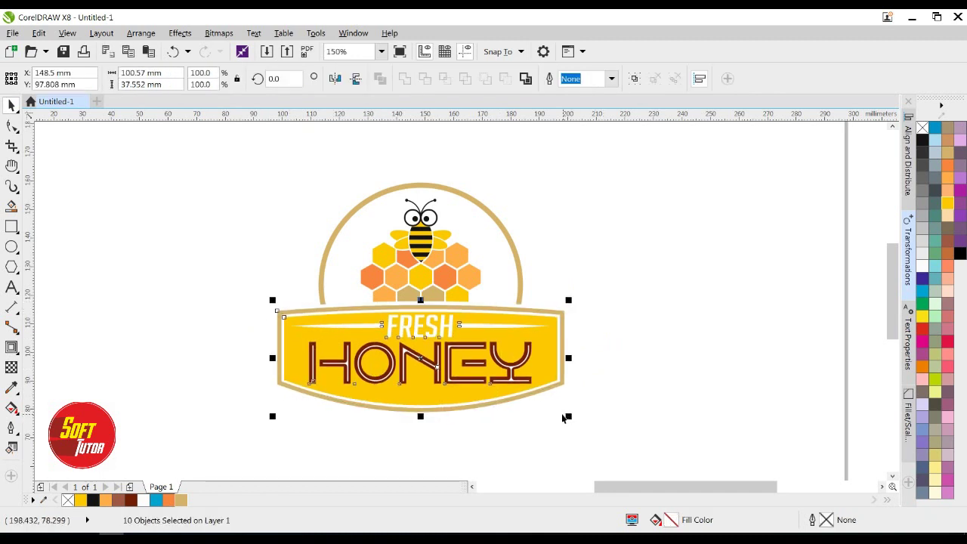
pyautogui.click(758, 339)
# - Group all the objects of the logo into a single group
pyautogui.scroll(-1, 380, 286)
pyautogui.click(527, 258)
pyautogui.scroll(1, 445, 267)
pyautogui.click(492, 249)
pyautogui.moveTo(162, 186); pyautogui.dragTo(581, 435)
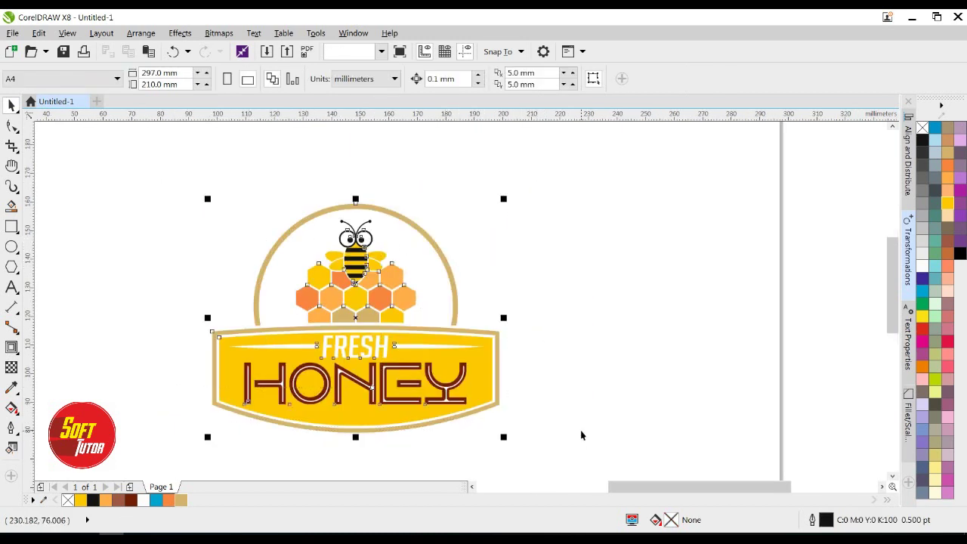
pyautogui.hotkey('ctrl', 'g')
pyautogui.click(552, 401)
# - Centre the grouped logo on the page
pyautogui.scroll(-2, 539, 322)
pyautogui.click(409, 336)
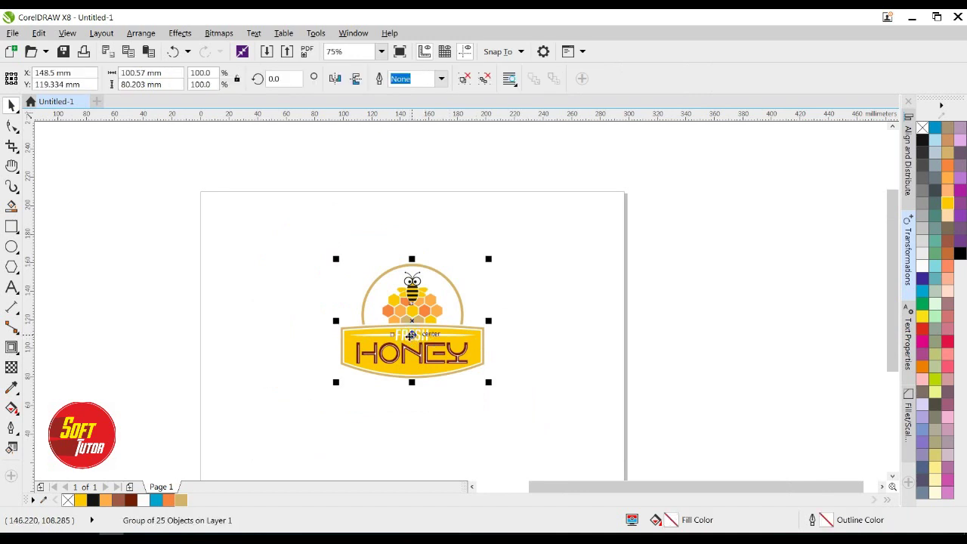
pyautogui.press('p')
pyautogui.click(567, 314)
pyautogui.moveTo(515, 379); pyautogui.dragTo(483, 325)
pyautogui.click(557, 287)
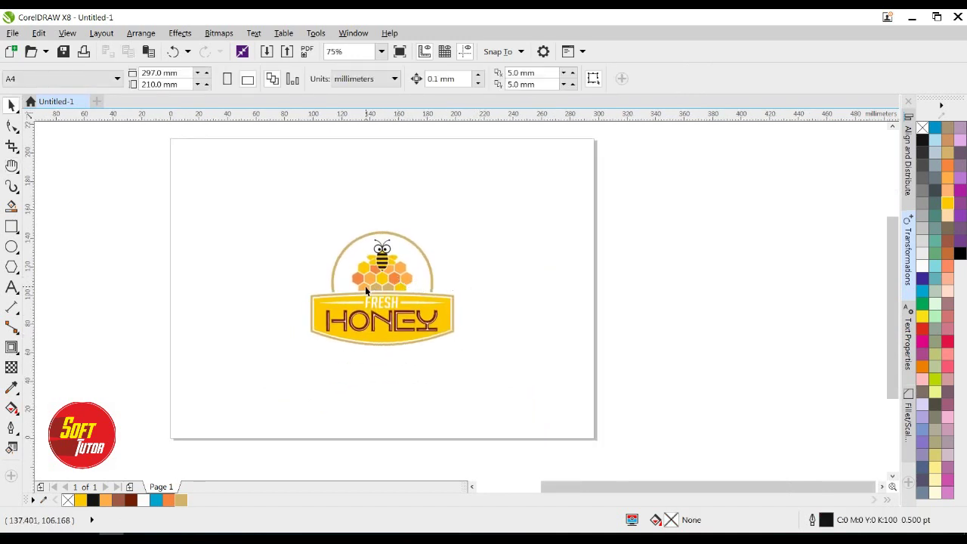
pyautogui.press('z')
pyautogui.moveTo(286, 221); pyautogui.dragTo(480, 354)
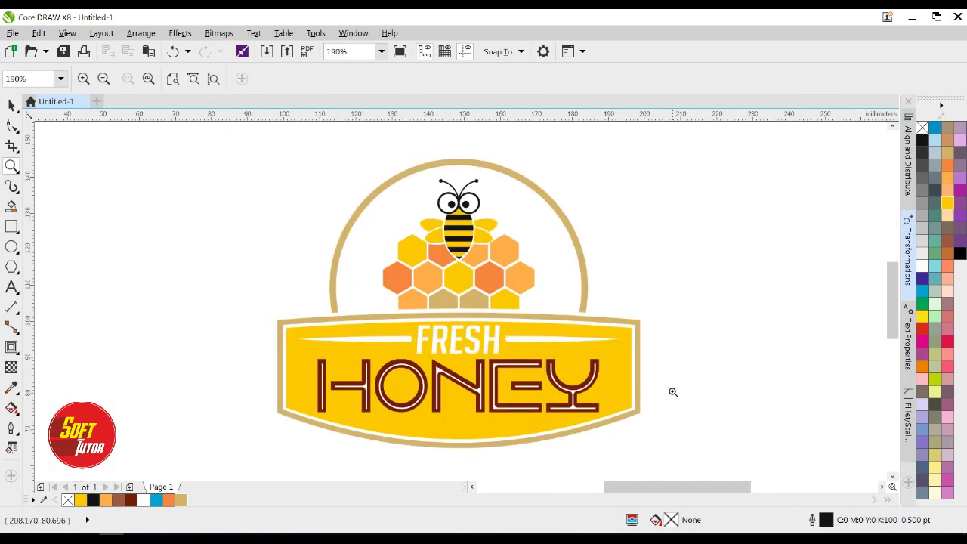